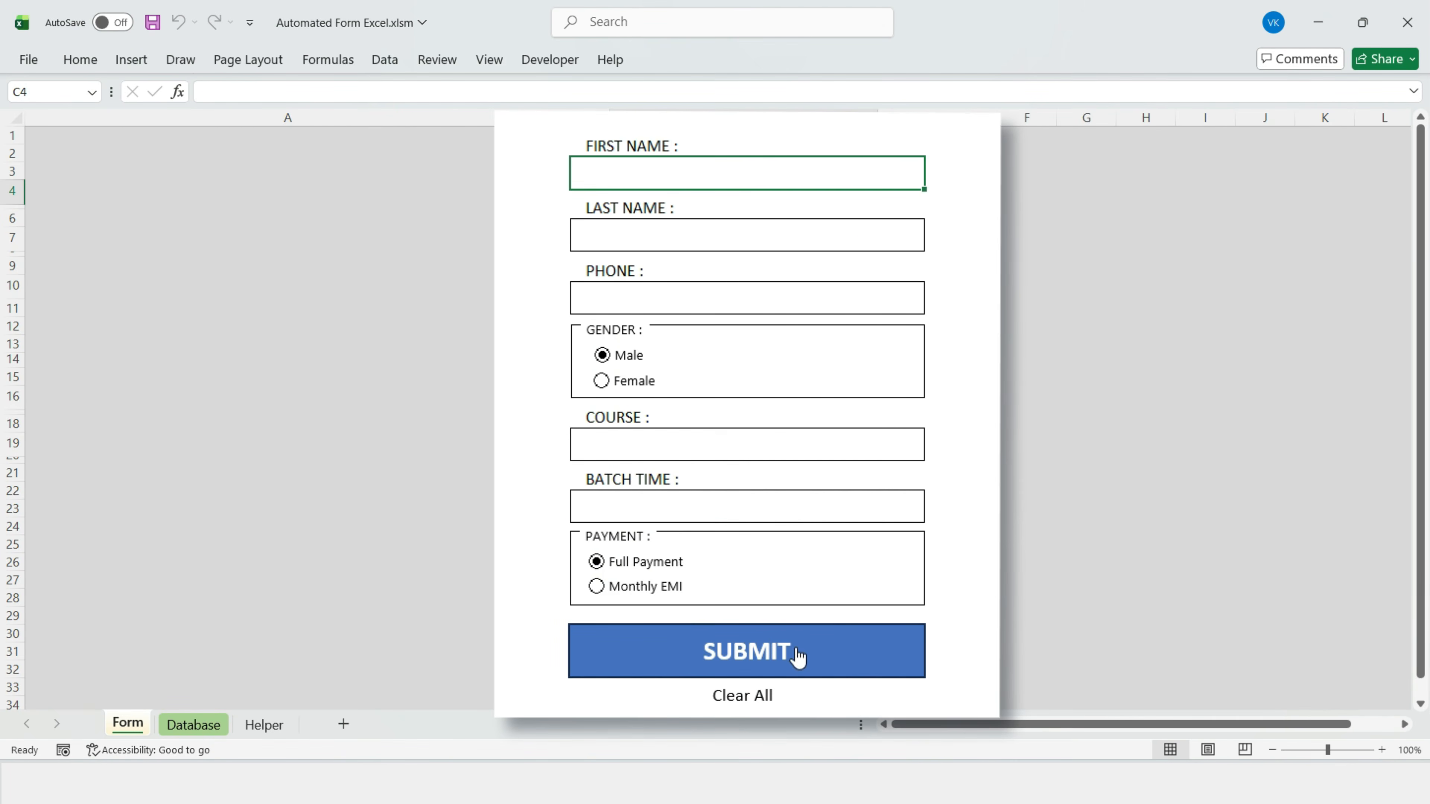
Step: Submit the current form record and check its first name on the Database sheet
{"action": "left_click", "coordinate": [192, 725]}
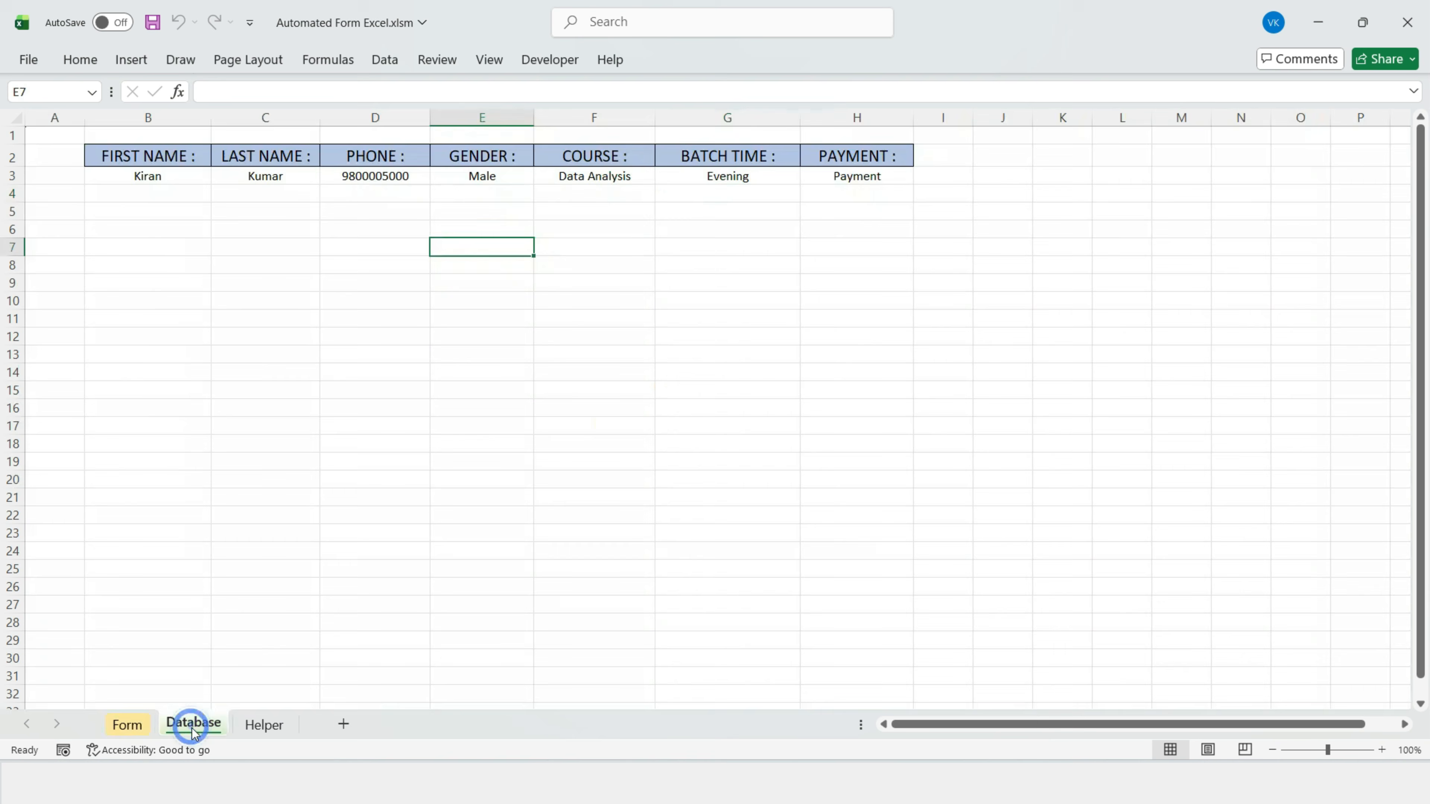
{"action": "left_click", "coordinate": [104, 180]}
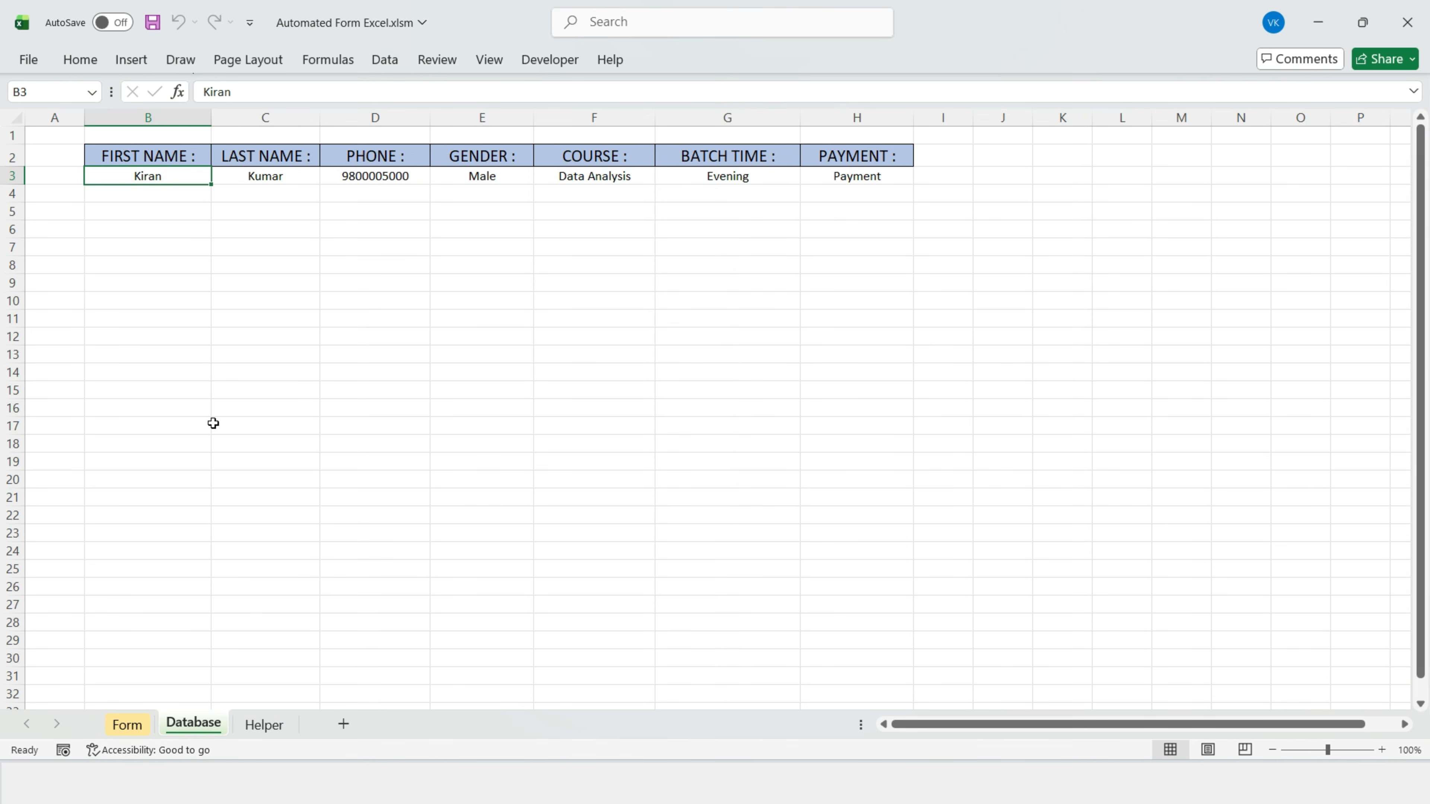
{"action": "left_click", "coordinate": [129, 725]}
Step: Enter the student's first name, last name and phone number in the form
{"action": "left_click", "coordinate": [752, 176]}
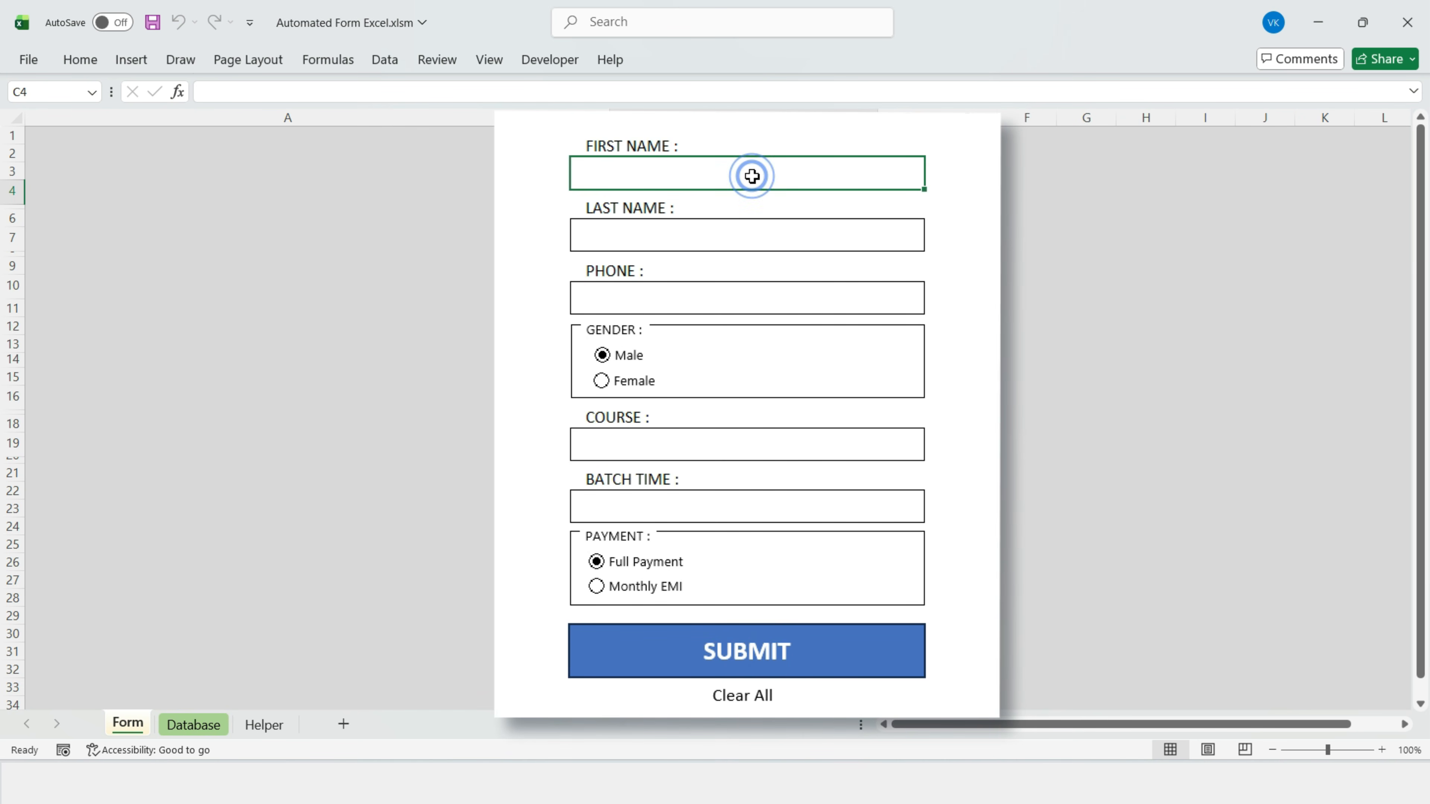
{"action": "type", "text": "Anjali"}
{"action": "key", "text": "Return"}
{"action": "type", "text": "S"}
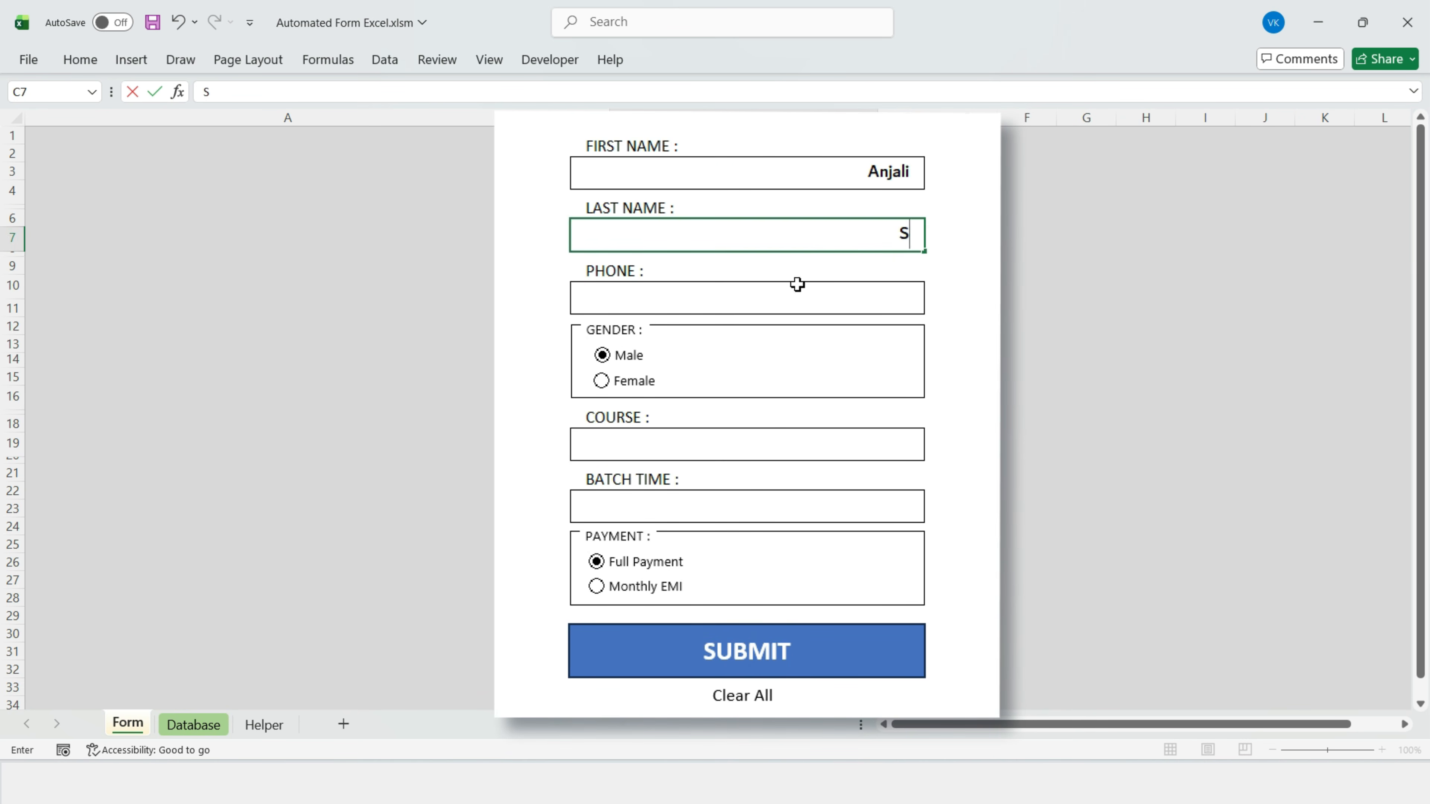
{"action": "key", "text": "Return"}
Step: Choose Female, Python Programming, the Morning batch and Monthly EMI payment
{"action": "left_click", "coordinate": [608, 384]}
{"action": "left_click", "coordinate": [789, 445]}
{"action": "left_click", "coordinate": [782, 530]}
{"action": "left_click", "coordinate": [788, 507]}
{"action": "left_click", "coordinate": [934, 511]}
{"action": "left_click", "coordinate": [789, 532]}
{"action": "left_click", "coordinate": [612, 586]}
Step: Submit the second record and select its new row on the Database sheet
{"action": "left_click", "coordinate": [750, 670]}
{"action": "left_click", "coordinate": [198, 730]}
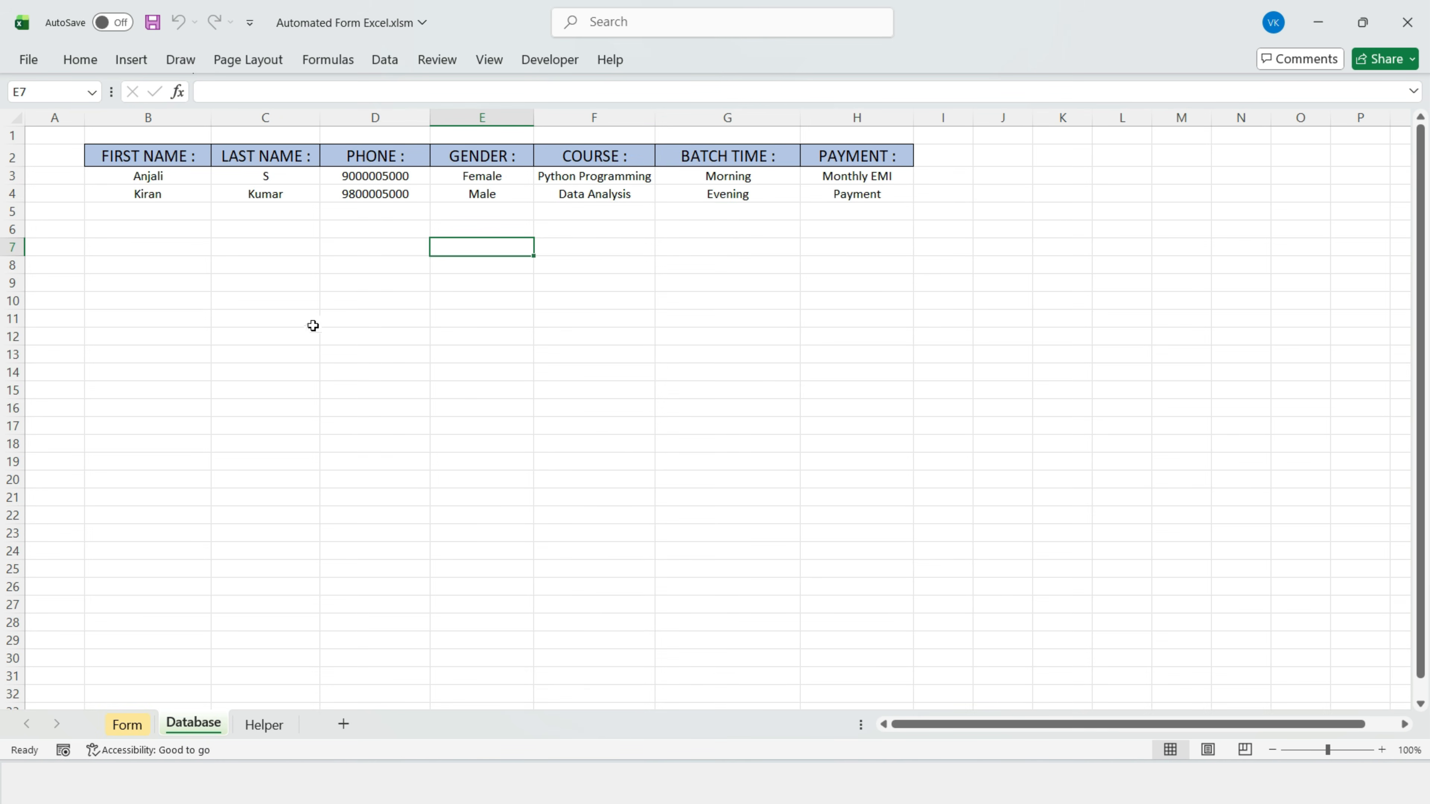
{"action": "left_click", "coordinate": [12, 177]}
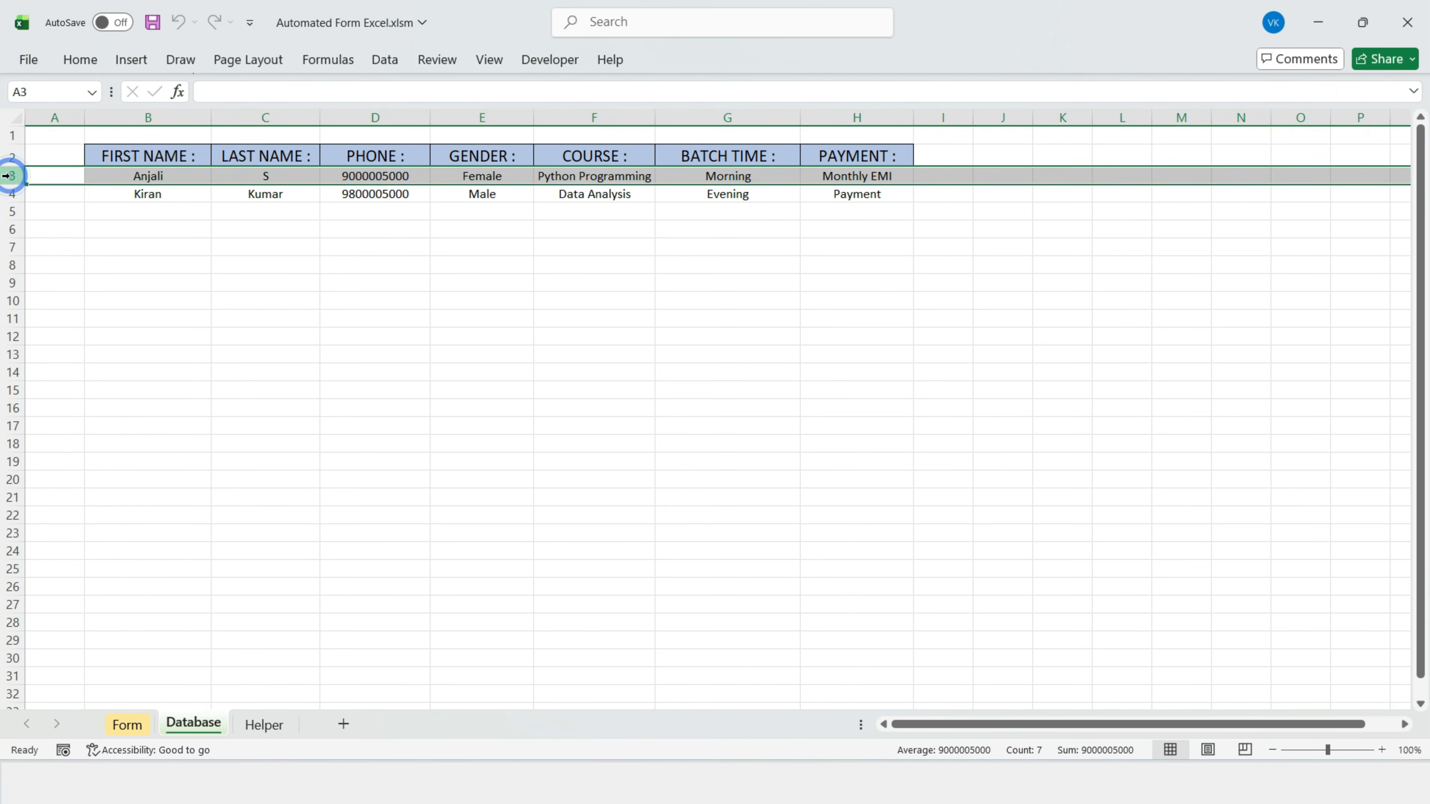
Step: Select the older record row and review the stored first names on the Database sheet
{"action": "left_click", "coordinate": [12, 194]}
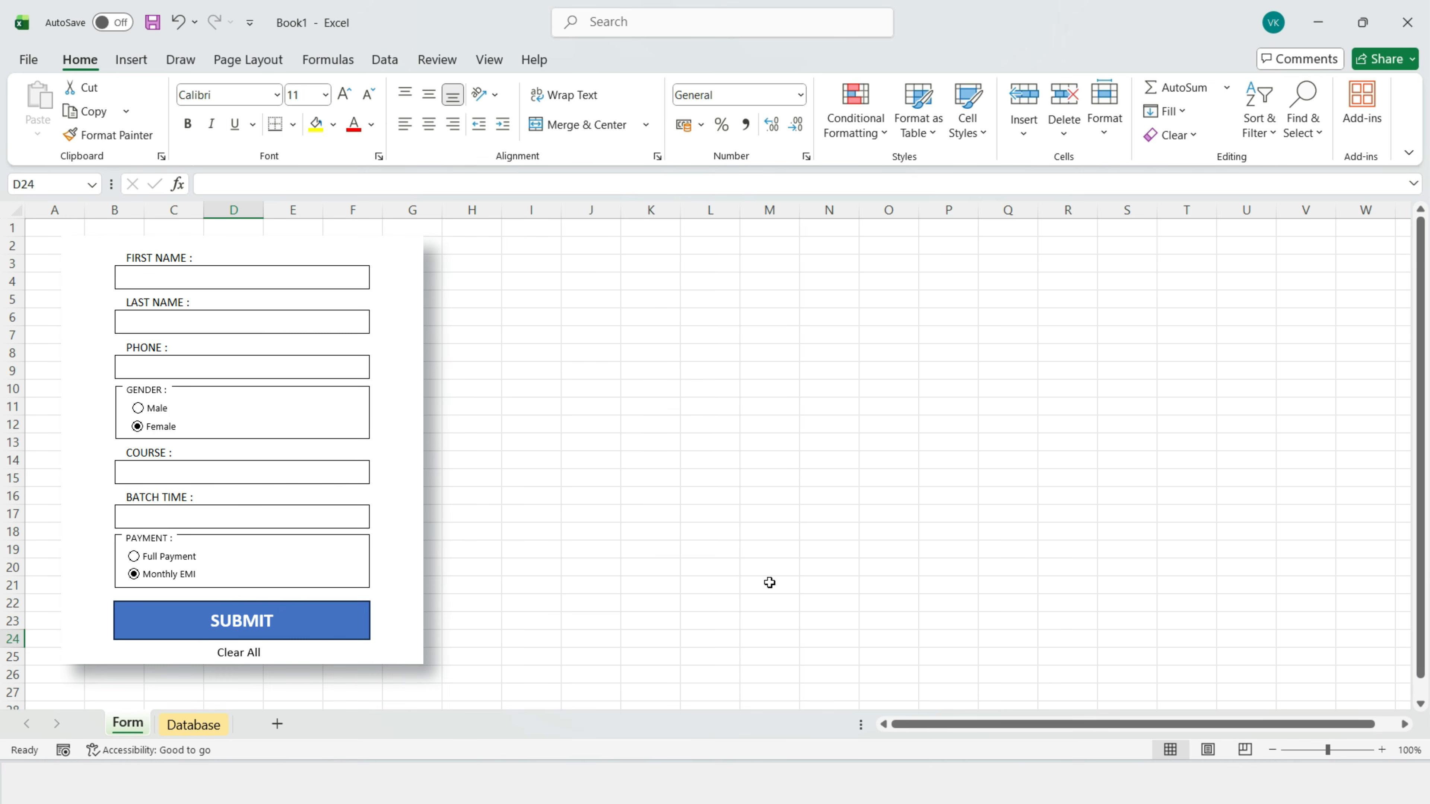
{"action": "left_click", "coordinate": [228, 728]}
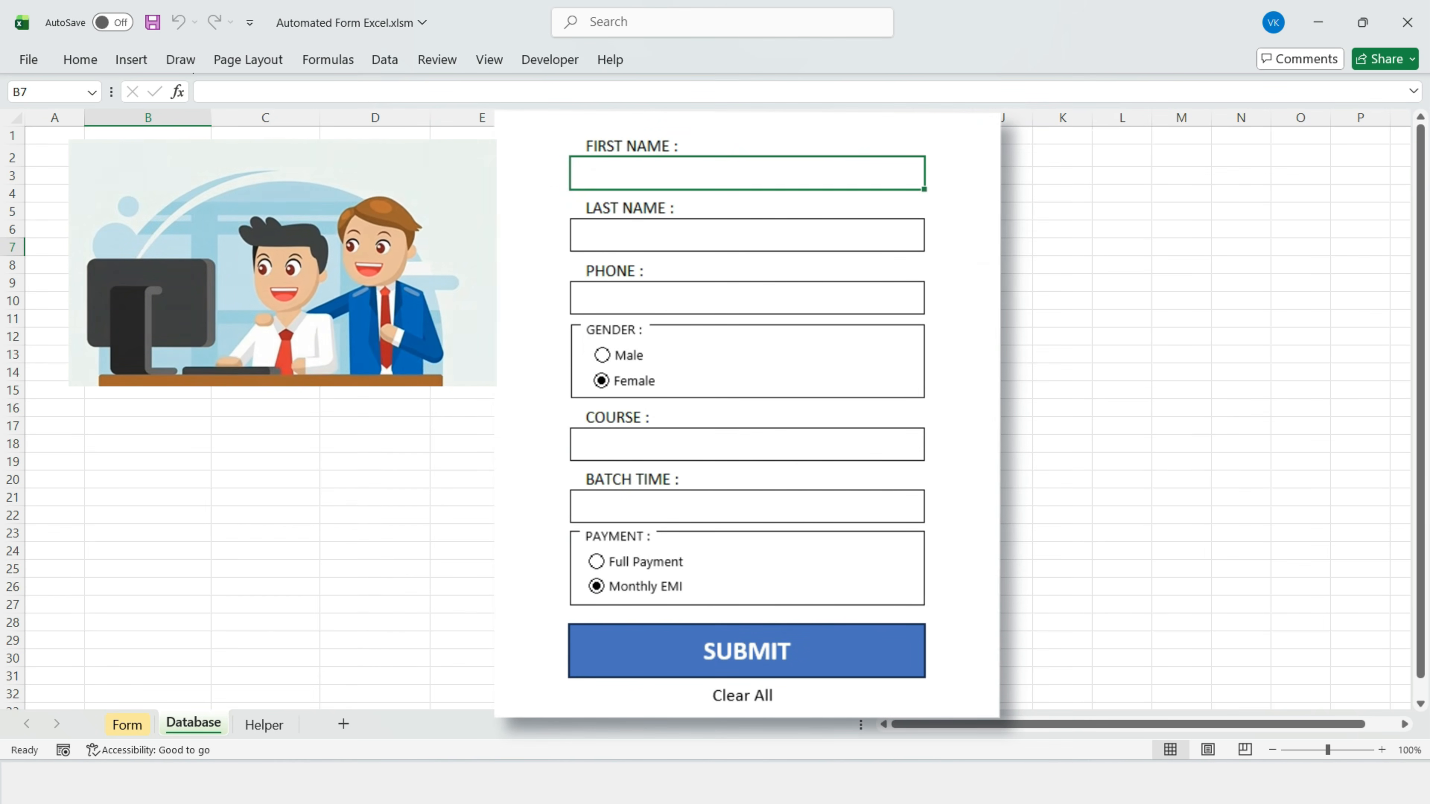
{"action": "left_click", "coordinate": [148, 176]}
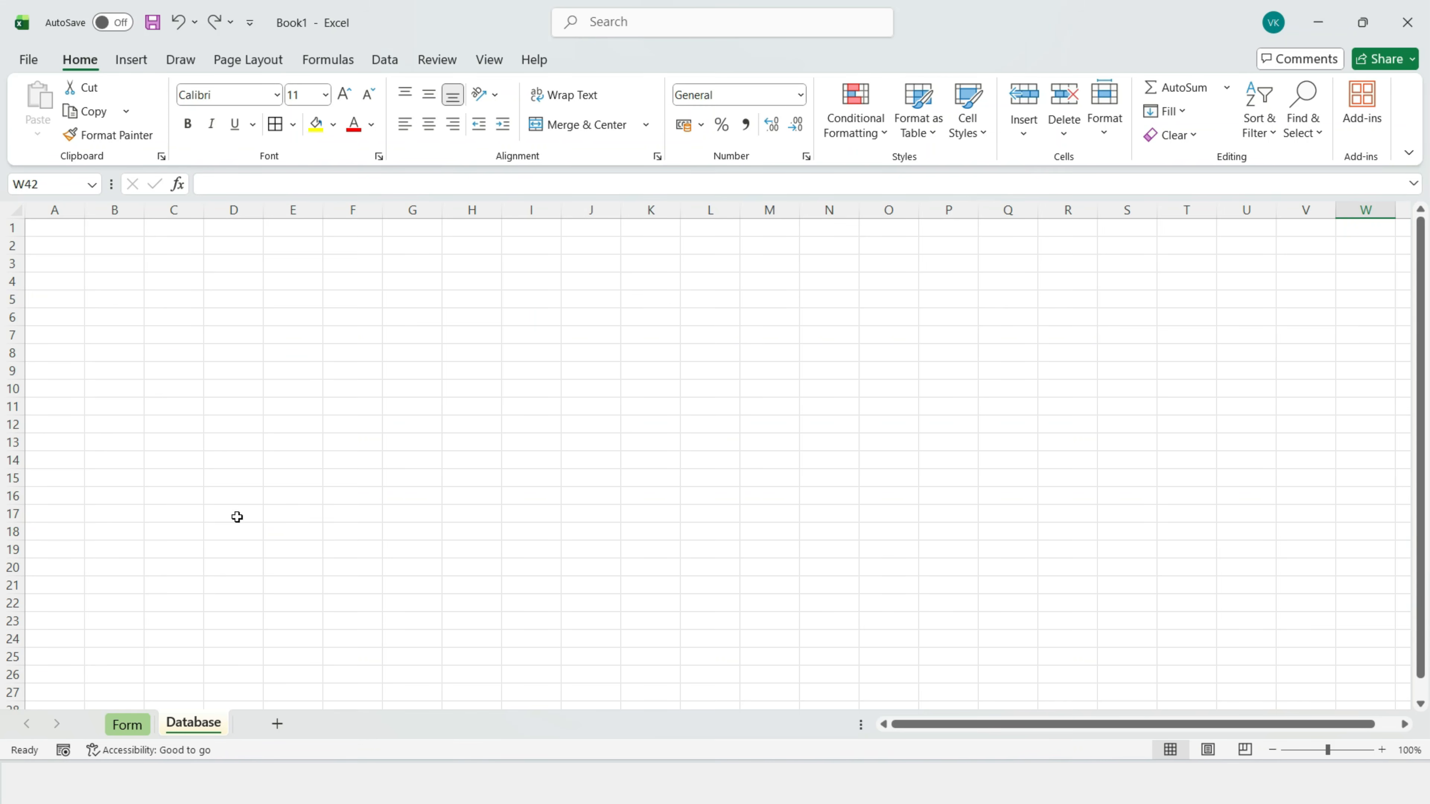
Step: Label C2 as FIRST NAME : and widen column C for the entry boxes
{"action": "left_click", "coordinate": [164, 249]}
{"action": "type", "text": "FIRST NAME :"}
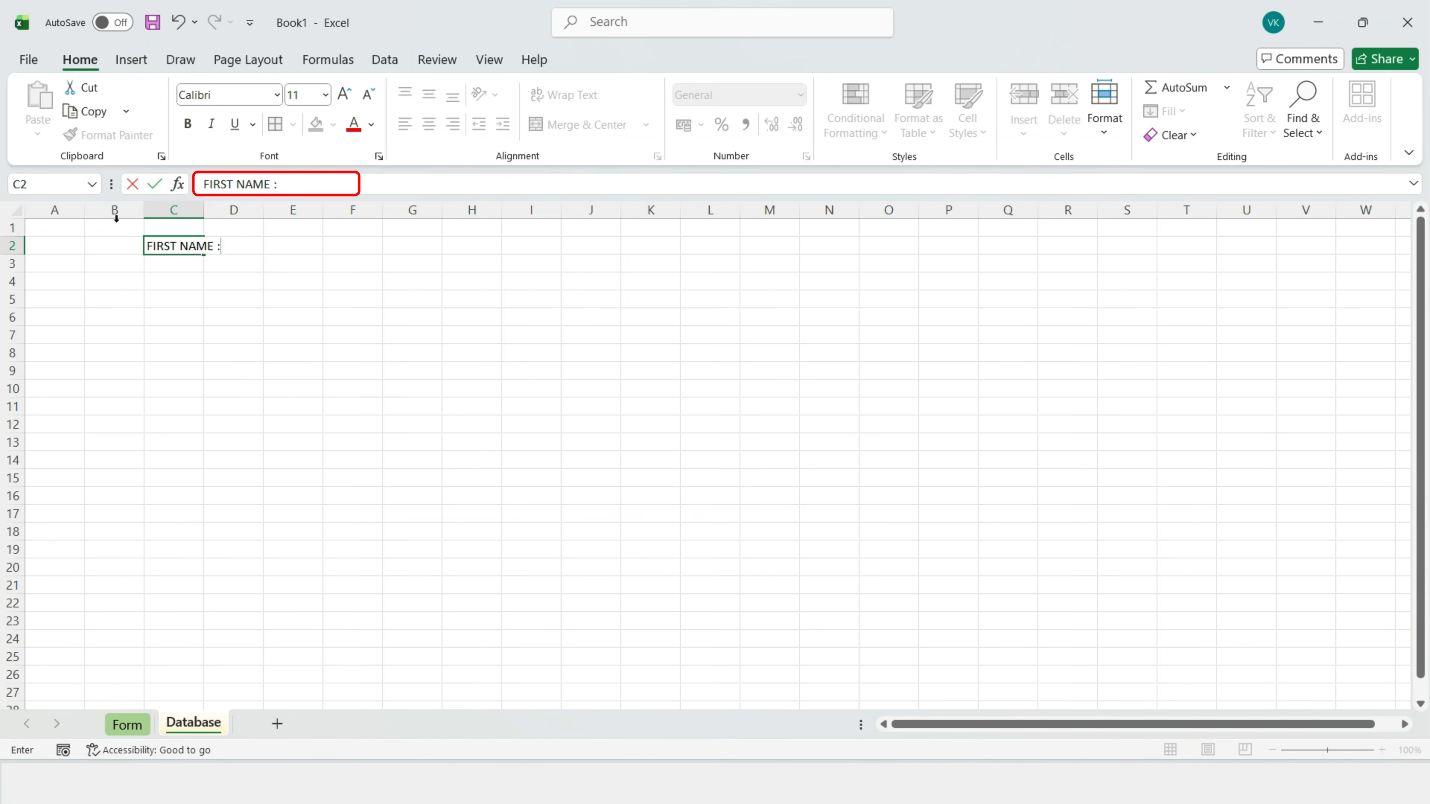
{"action": "left_click", "coordinate": [172, 374]}
{"action": "left_click", "coordinate": [185, 245]}
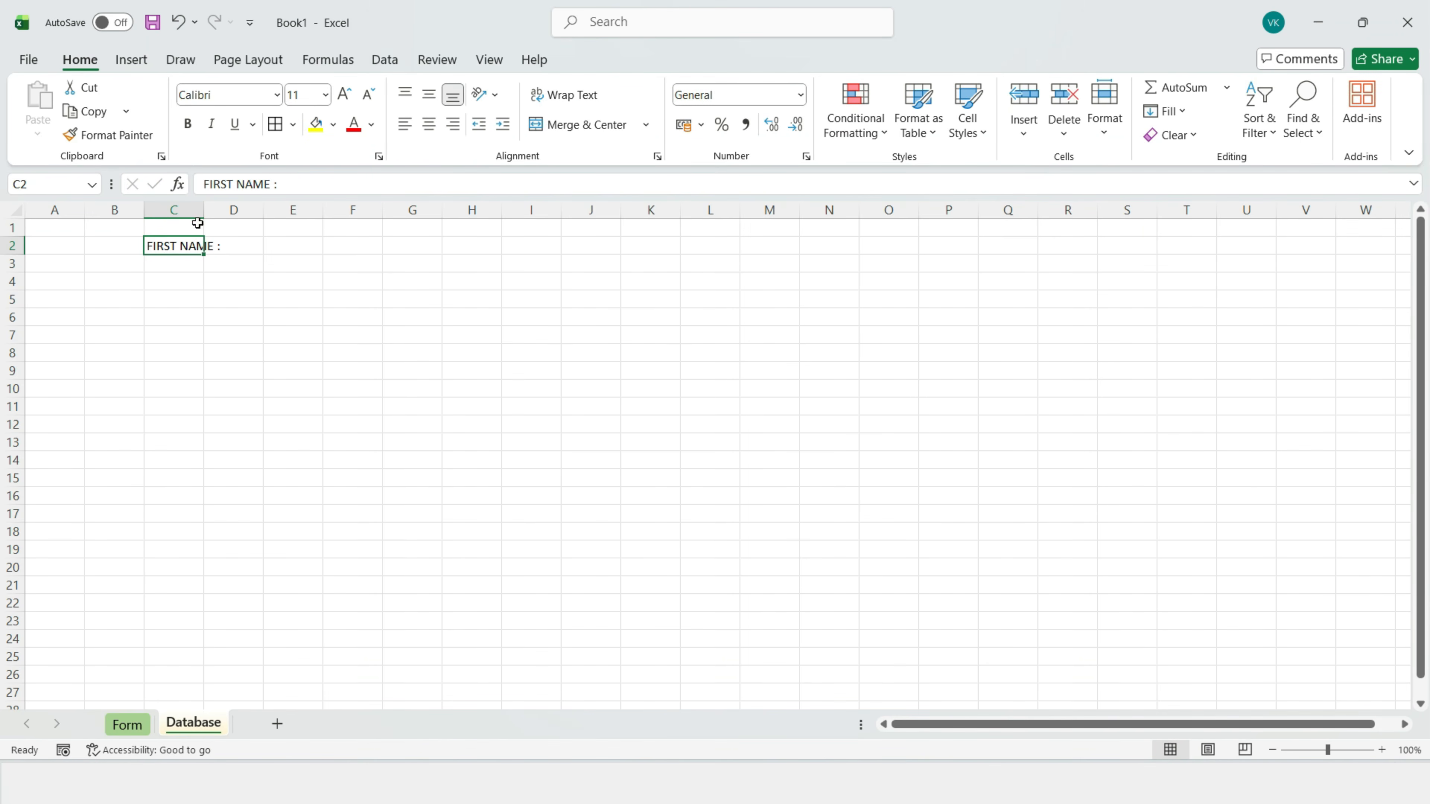
{"action": "left_click_drag", "start_coordinate": [206, 210], "coordinate": [413, 210]}
Step: Give the first-name entry cell C3 an outside border
{"action": "left_click", "coordinate": [217, 270]}
{"action": "left_click", "coordinate": [292, 124]}
{"action": "left_click", "coordinate": [302, 340]}
{"action": "left_click", "coordinate": [178, 370]}
{"action": "left_click", "coordinate": [178, 287]}
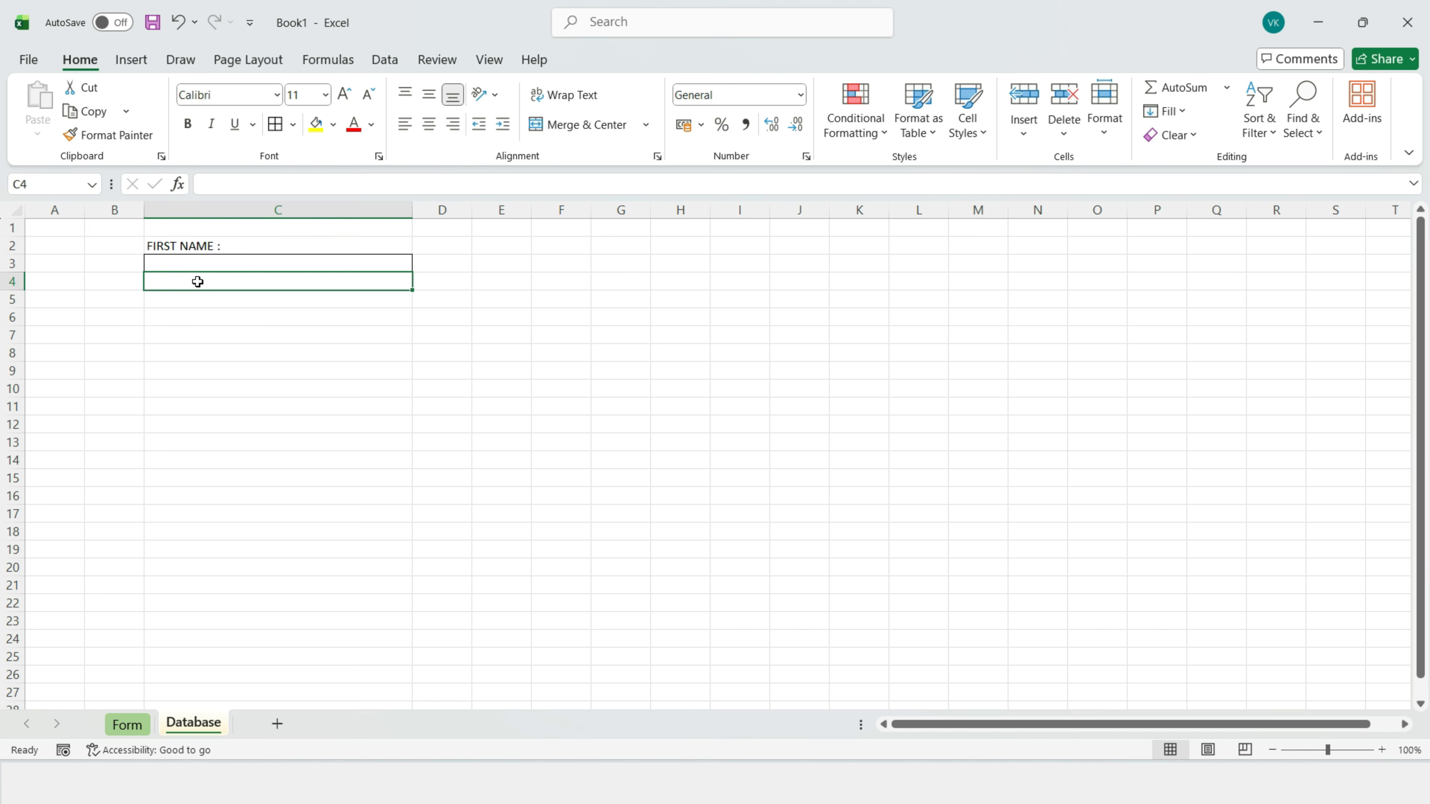
Step: Add the LAST NAME : label in C5 with a bordered entry cell C6
{"action": "left_click", "coordinate": [169, 303]}
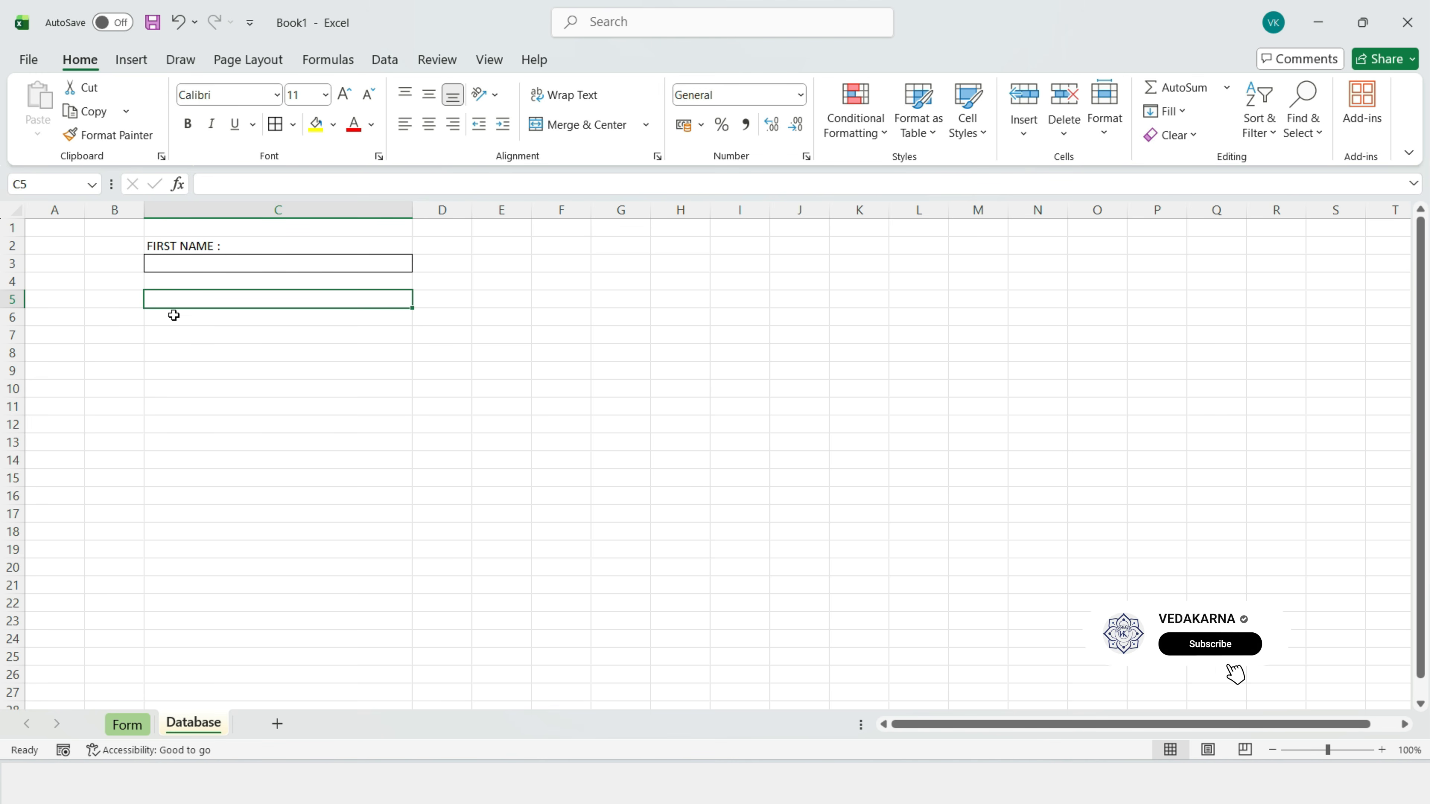
{"action": "type", "text": "LAST NAME :"}
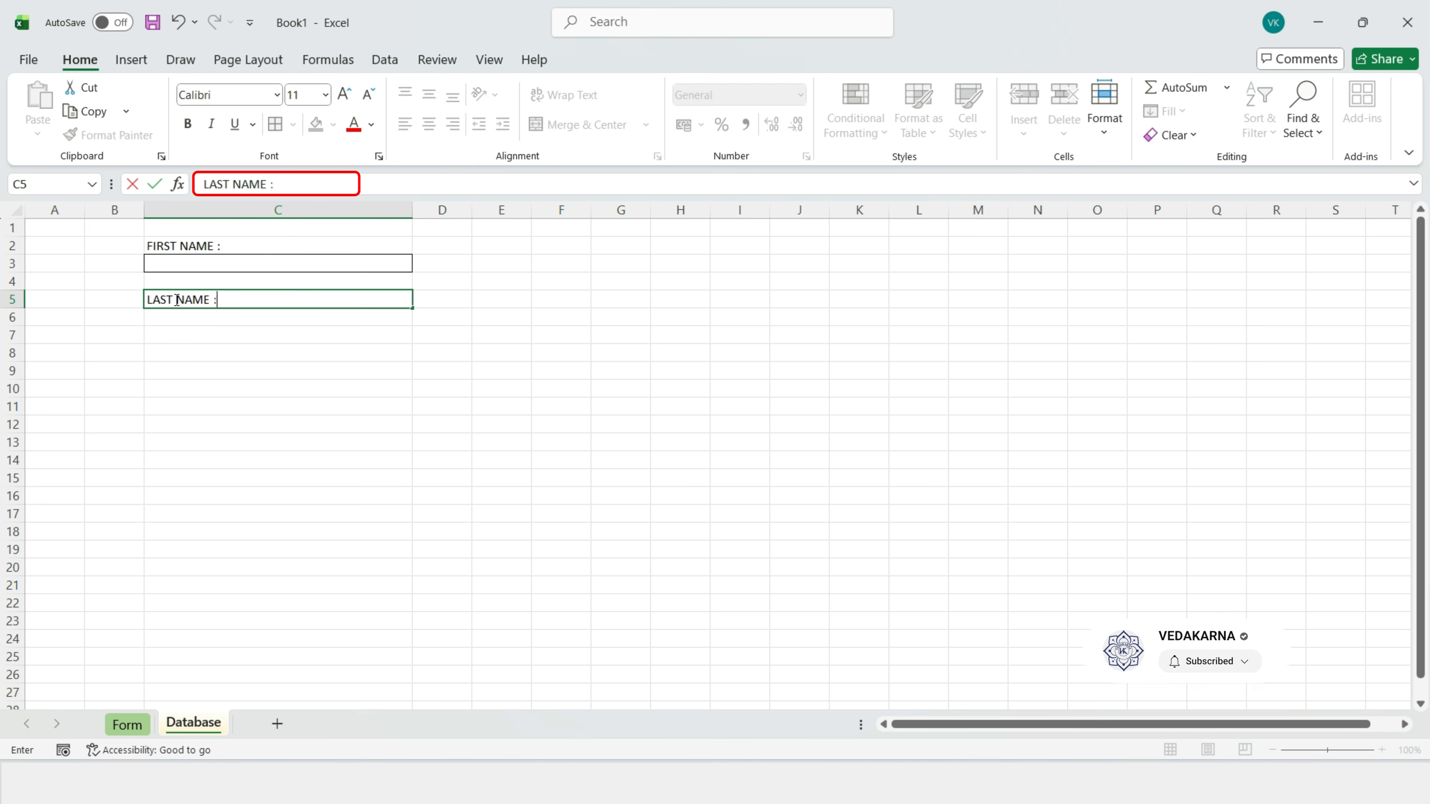
{"action": "key", "text": "Return"}
{"action": "left_click", "coordinate": [275, 124]}
{"action": "left_click", "coordinate": [164, 455]}
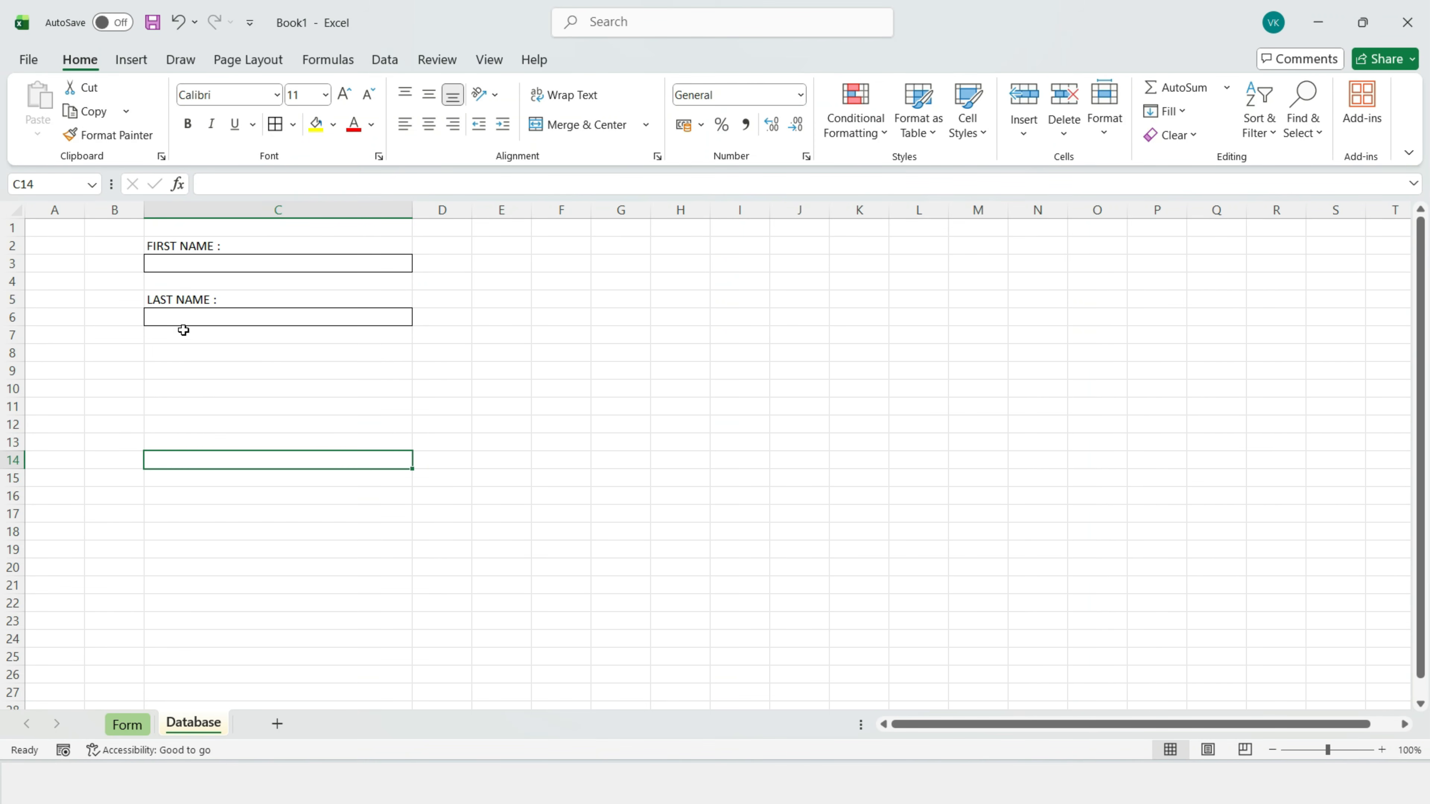
Step: Add the PHONE : label in C8 with a bordered entry cell C9
{"action": "left_click", "coordinate": [170, 353]}
{"action": "type", "text": "PHON"}
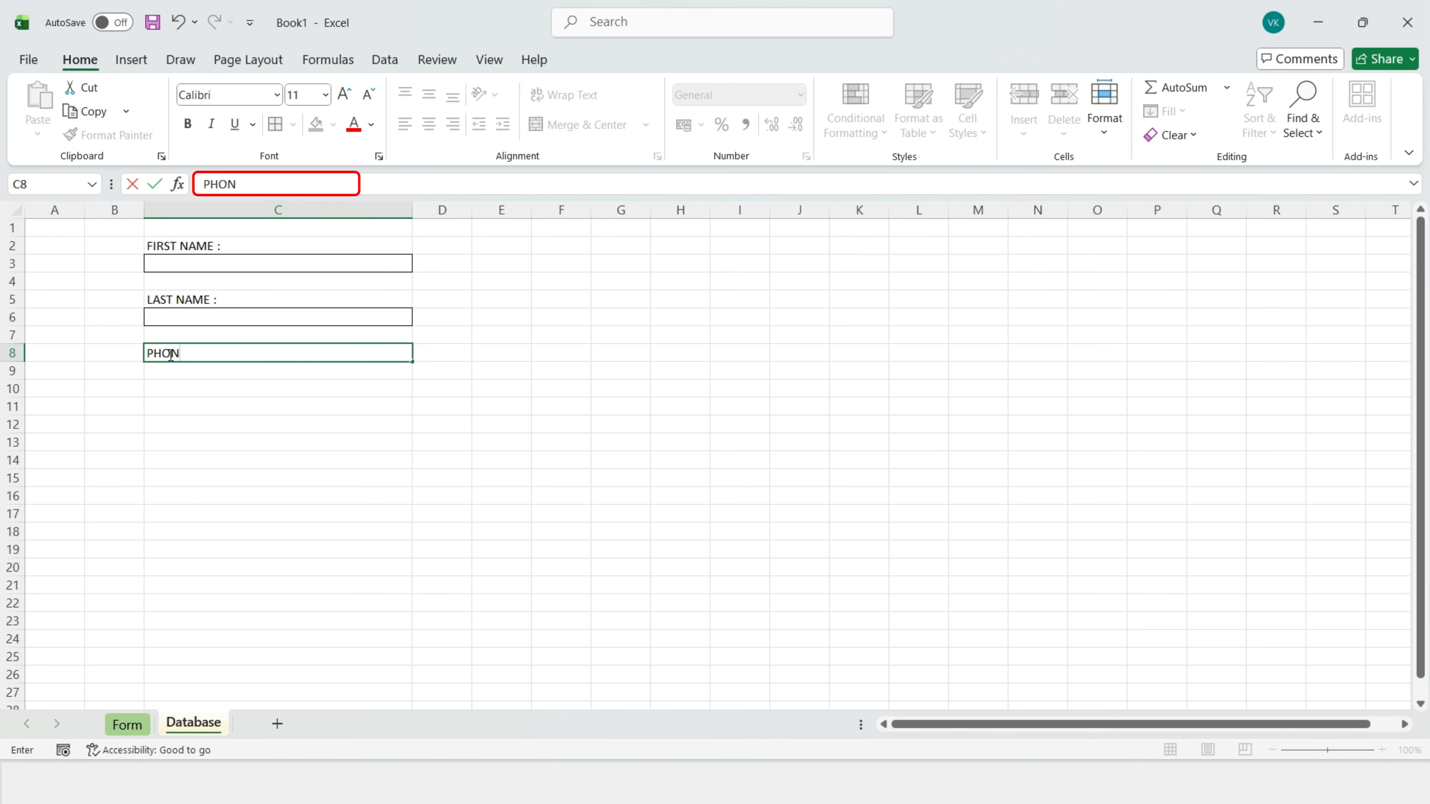
{"action": "type", "text": "E :"}
{"action": "key", "text": "Return"}
{"action": "left_click", "coordinate": [293, 124]}
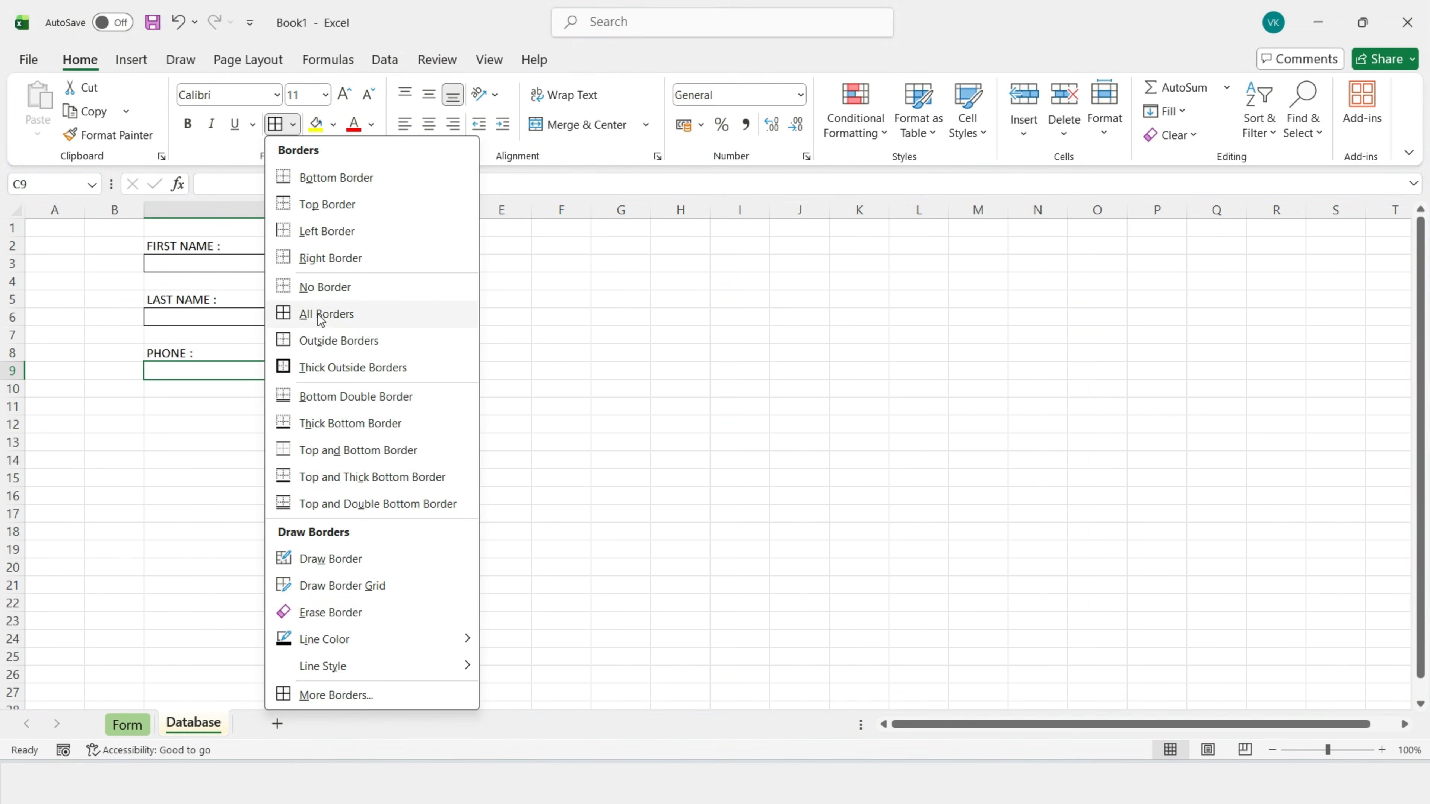
{"action": "left_click", "coordinate": [319, 315]}
{"action": "left_click", "coordinate": [221, 440]}
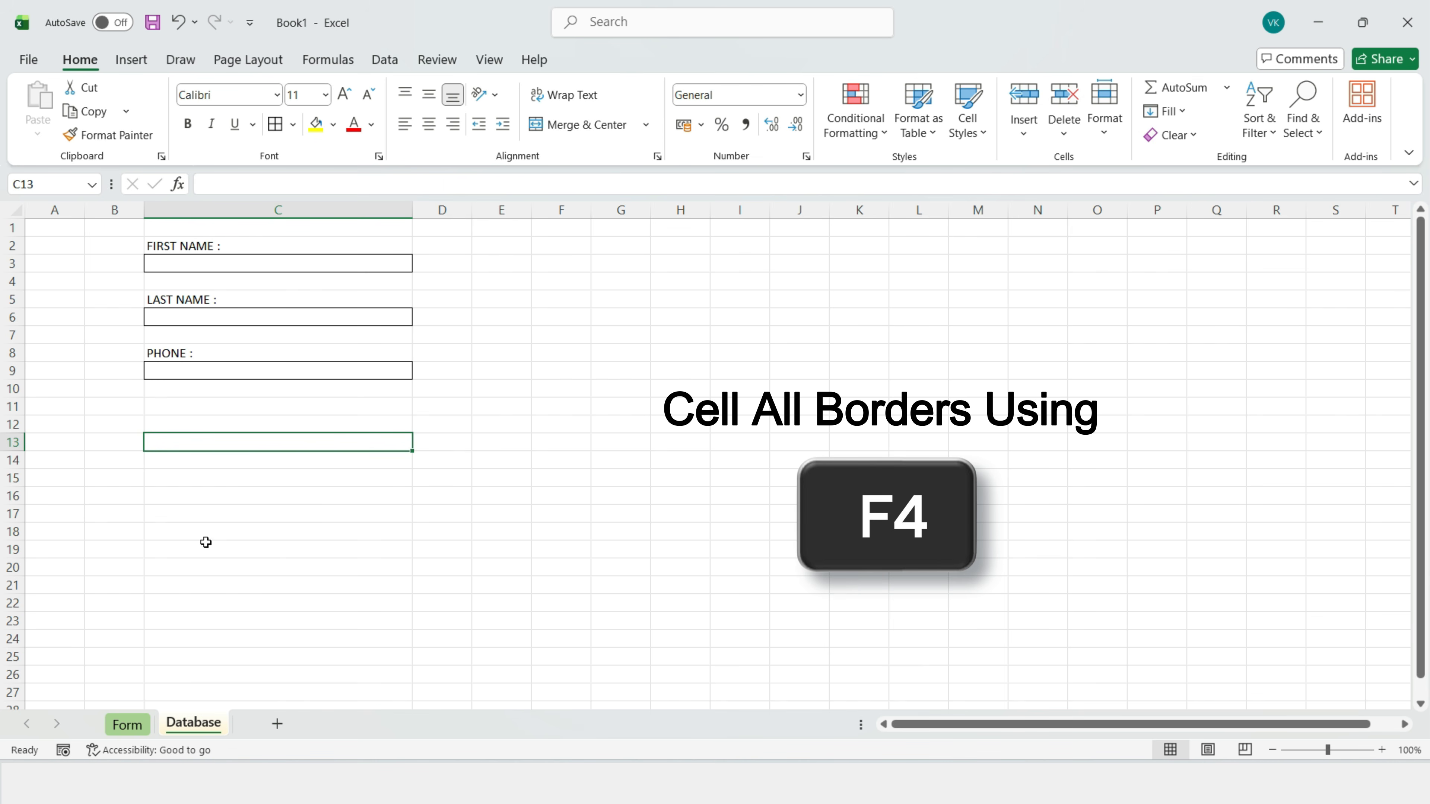
{"action": "left_click", "coordinate": [194, 493]}
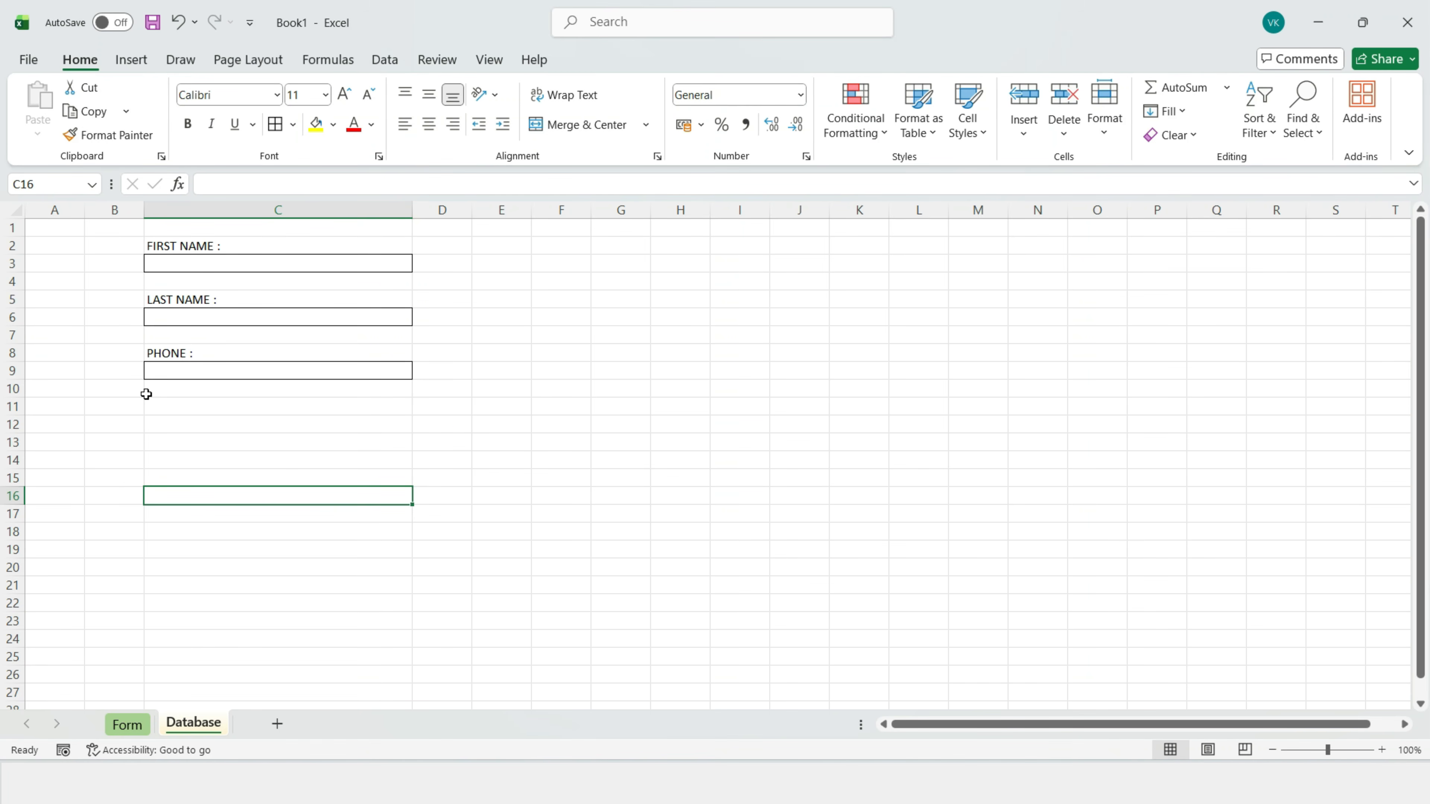
{"action": "left_click", "coordinate": [170, 406]}
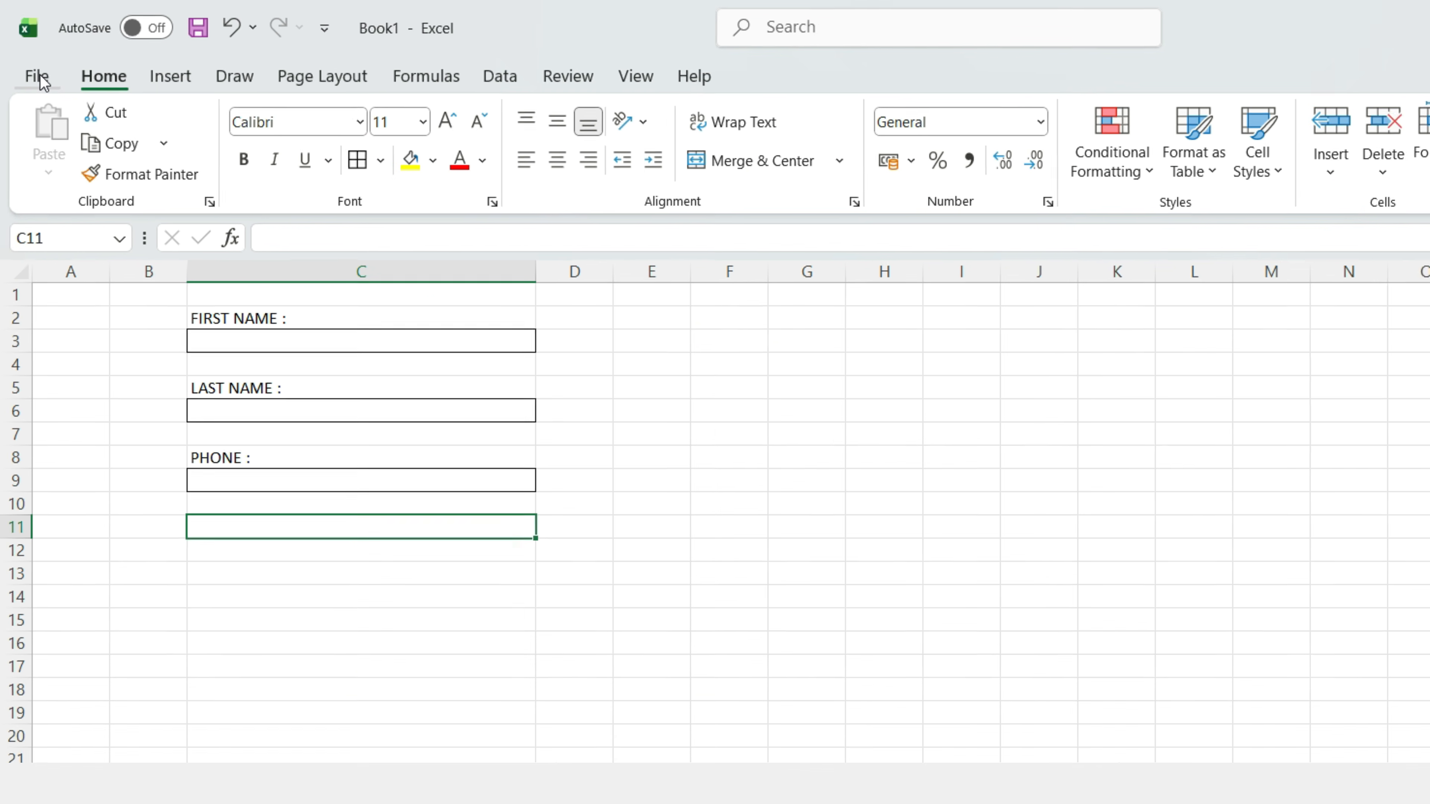
Step: Enable the Developer tab through Customize the Ribbon and display its commands
{"action": "right_click", "coordinate": [42, 79]}
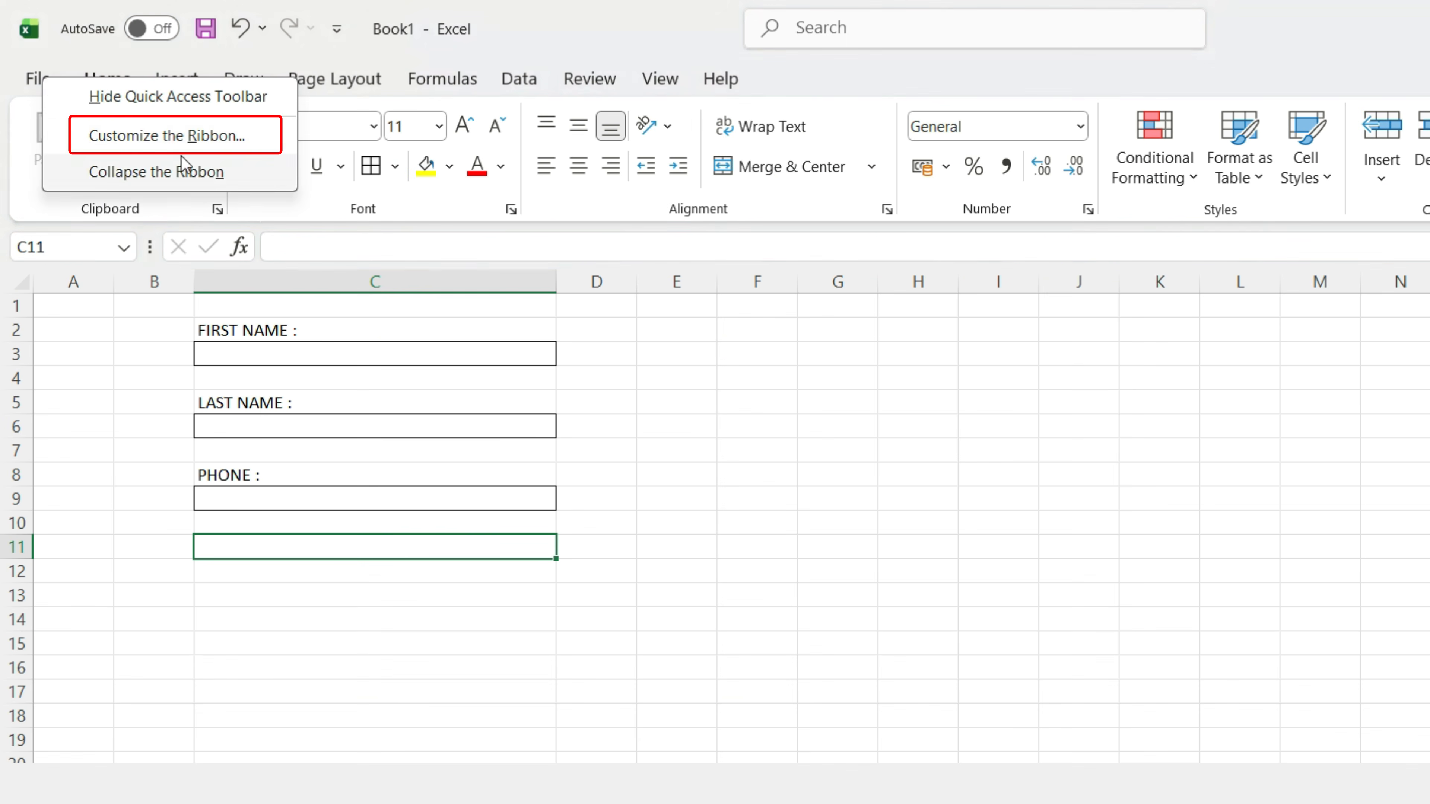
{"action": "left_click", "coordinate": [178, 137]}
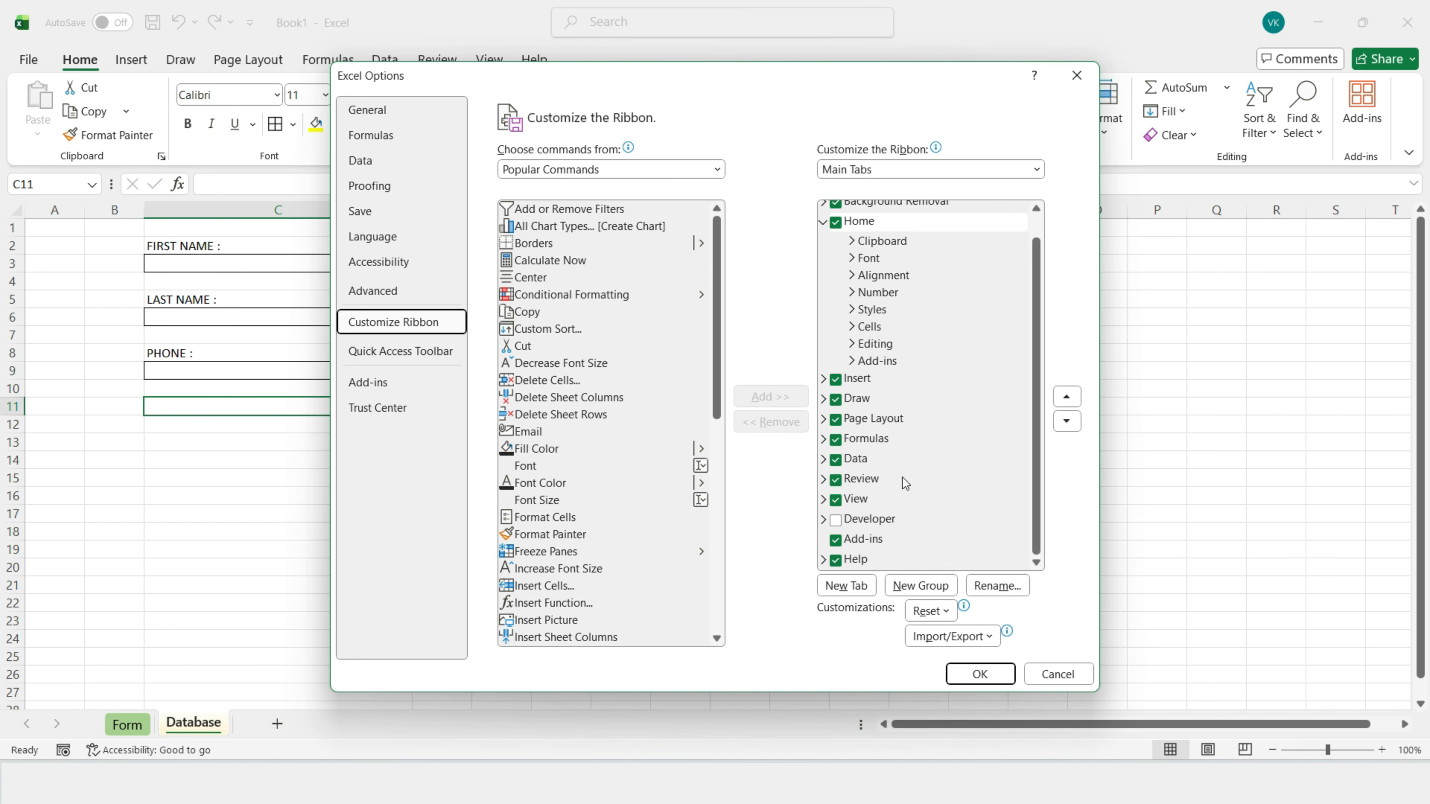
{"action": "left_click", "coordinate": [836, 519]}
{"action": "left_click", "coordinate": [979, 675]}
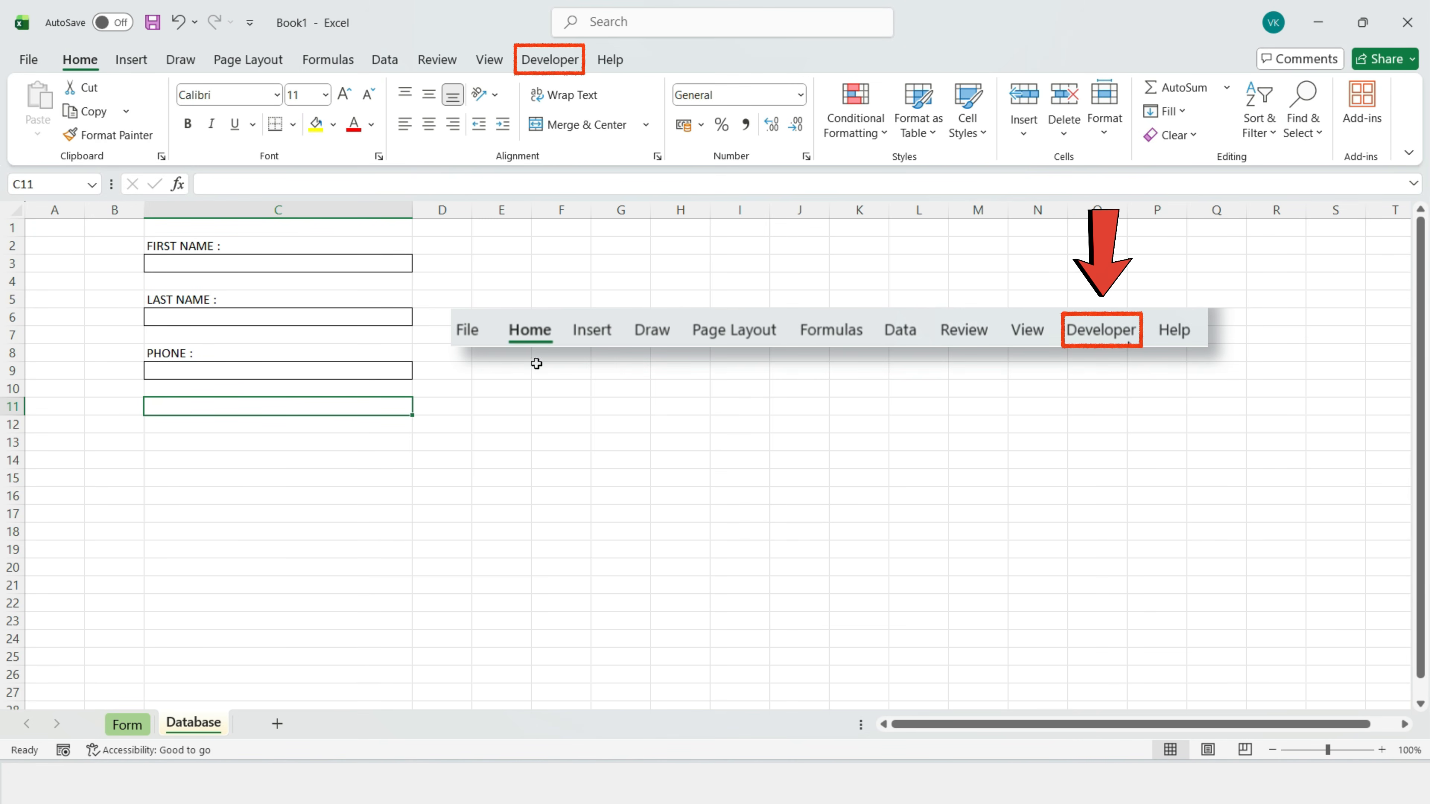
{"action": "left_click", "coordinate": [548, 60]}
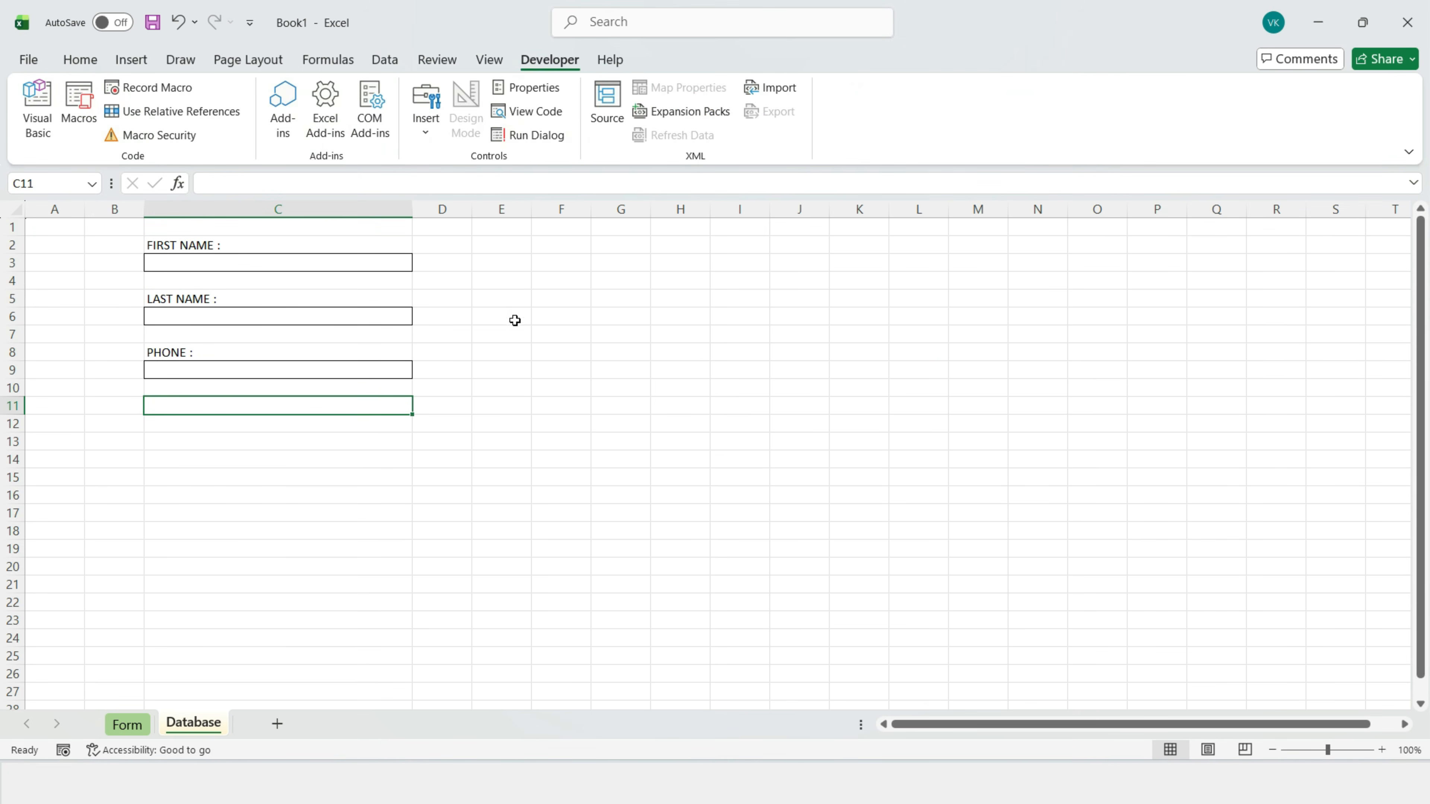
Step: Draw a group box from C11 to row 15 captioned GENDER :
{"action": "left_click", "coordinate": [429, 136]}
{"action": "left_click", "coordinate": [417, 209]}
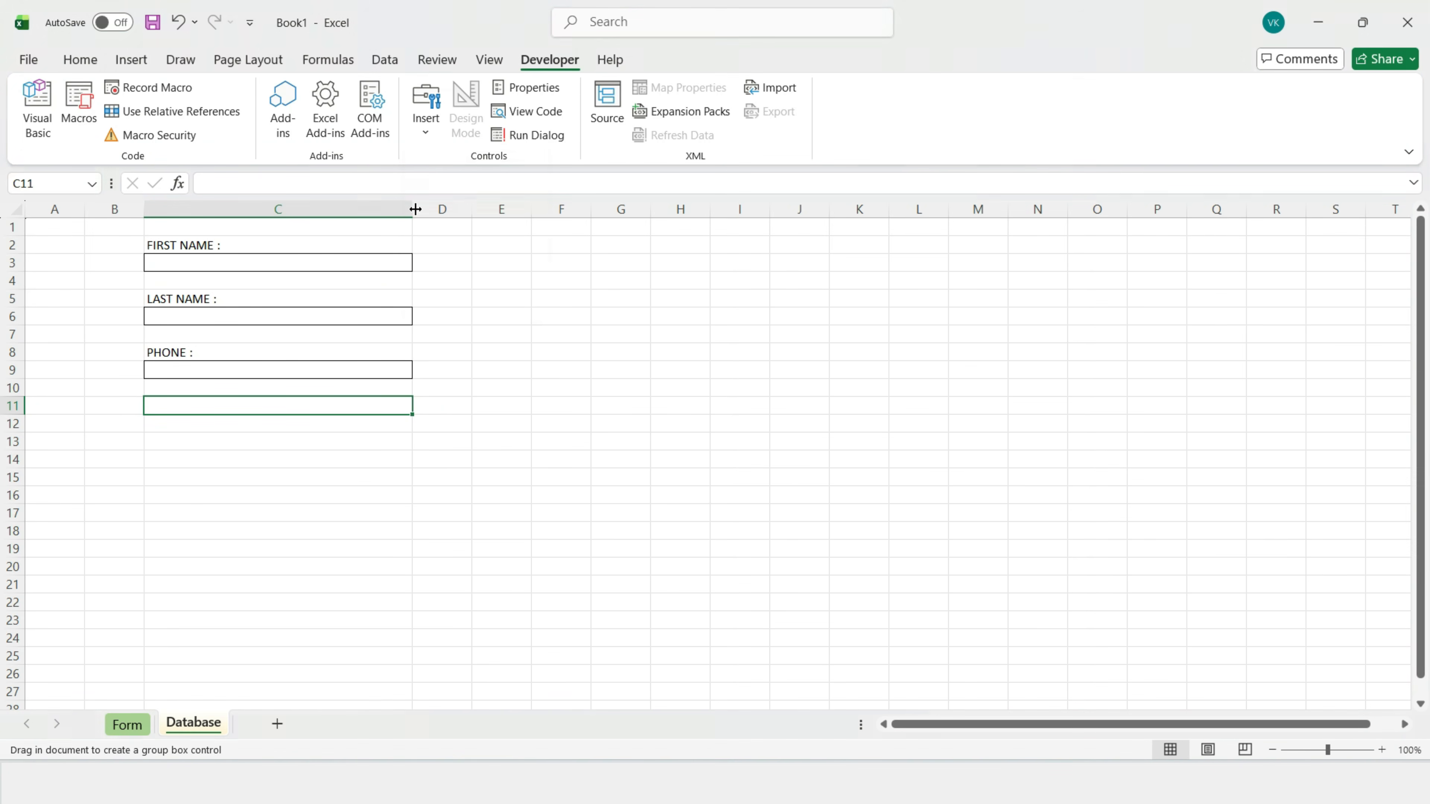
{"action": "left_click_drag", "start_coordinate": [146, 397], "coordinate": [412, 469]}
{"action": "right_click", "coordinate": [198, 400]}
{"action": "left_click", "coordinate": [262, 499]}
{"action": "key", "text": "ctrl+a"}
{"action": "type", "text": "G"}
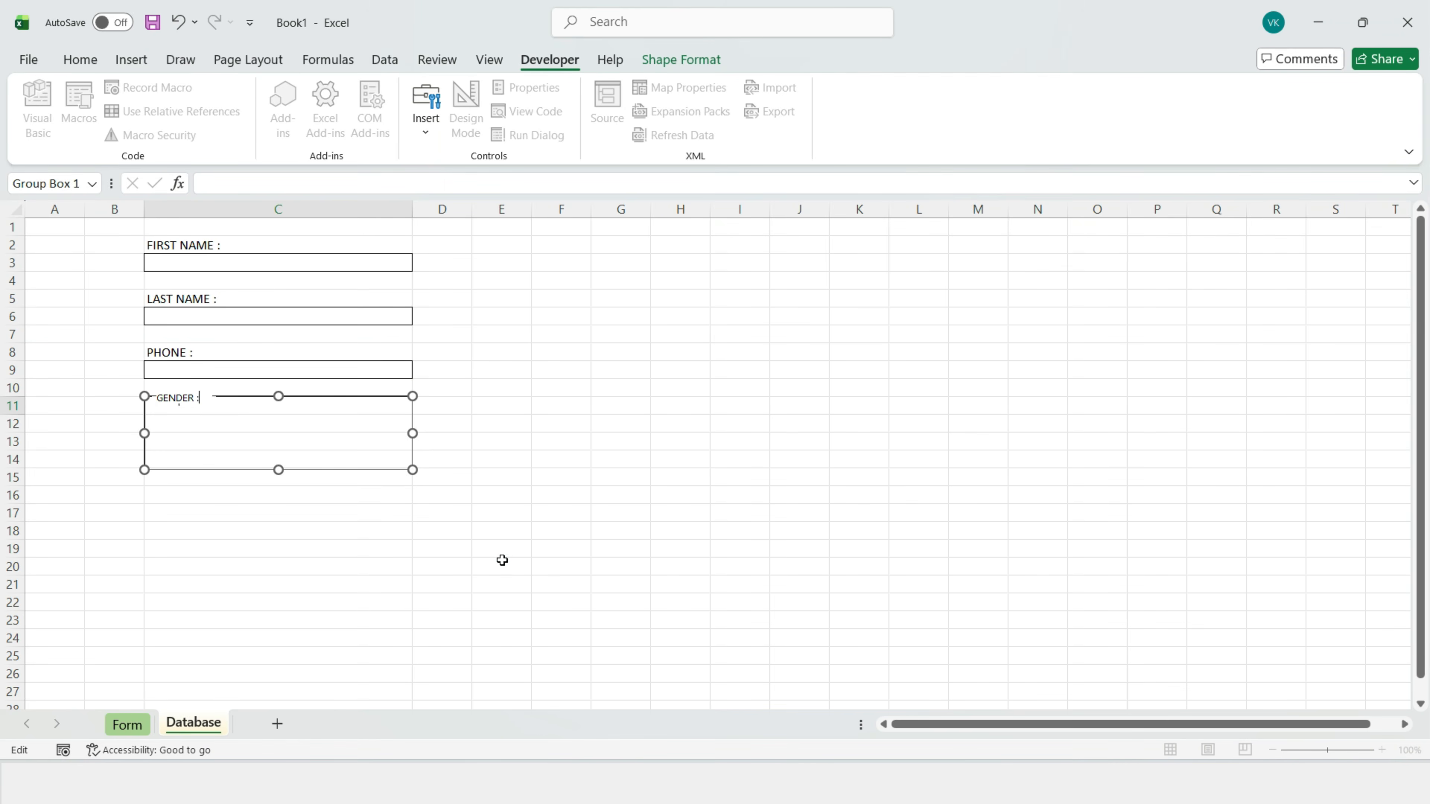
{"action": "left_click", "coordinate": [502, 560]}
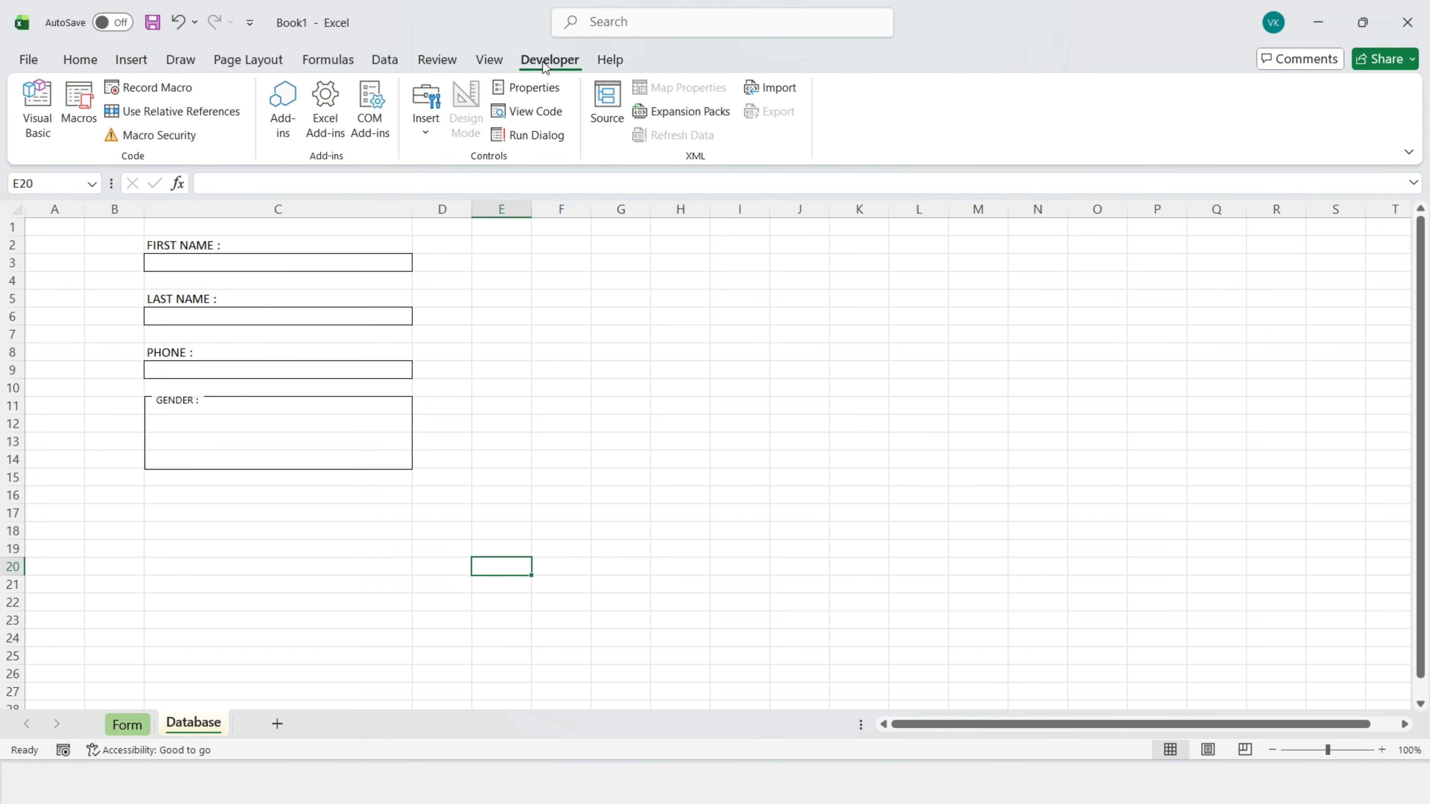
Step: Add a Male option button inside the GENDER box
{"action": "left_click", "coordinate": [426, 113]}
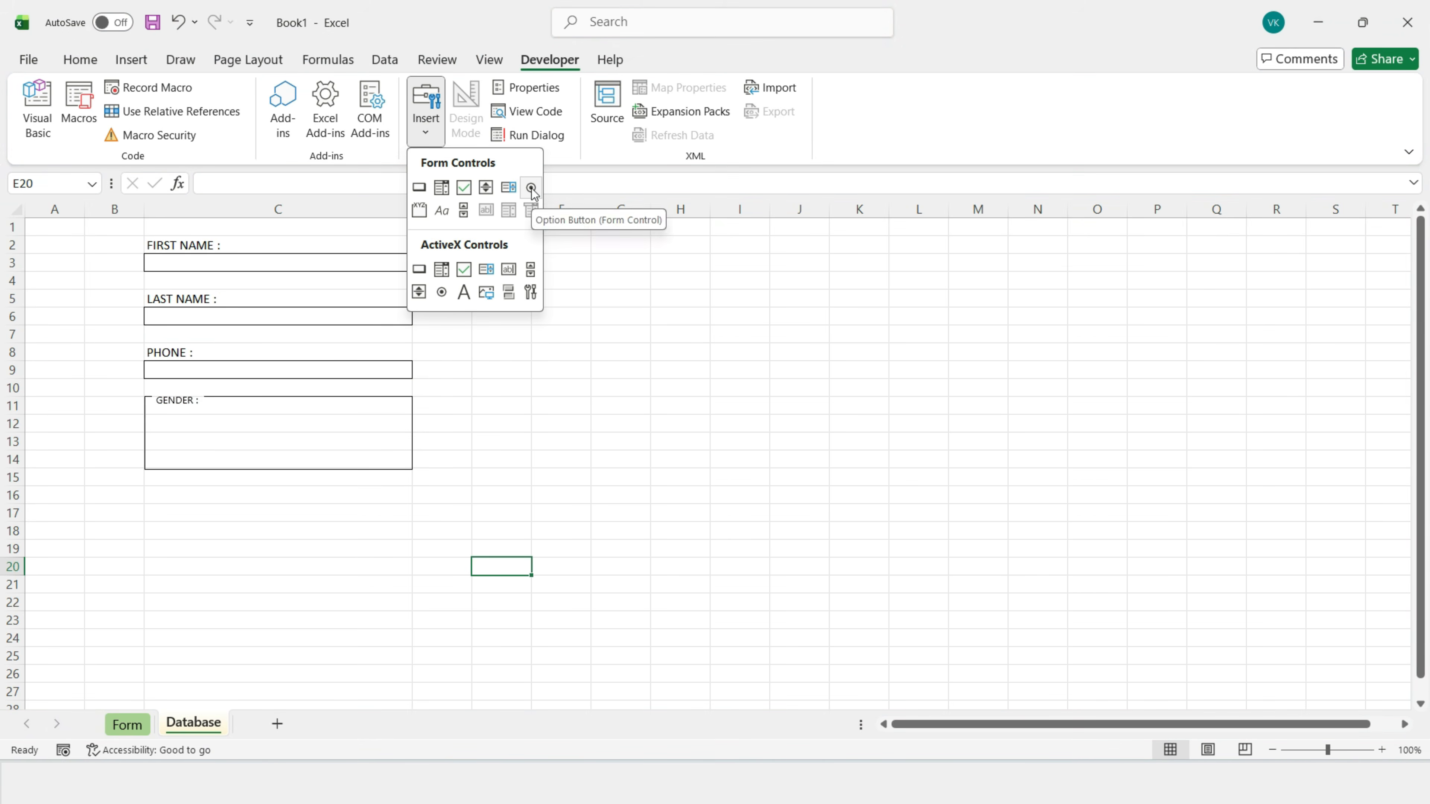
{"action": "left_click", "coordinate": [531, 187]}
{"action": "left_click_drag", "start_coordinate": [165, 414], "coordinate": [298, 437]}
{"action": "right_click", "coordinate": [260, 433]}
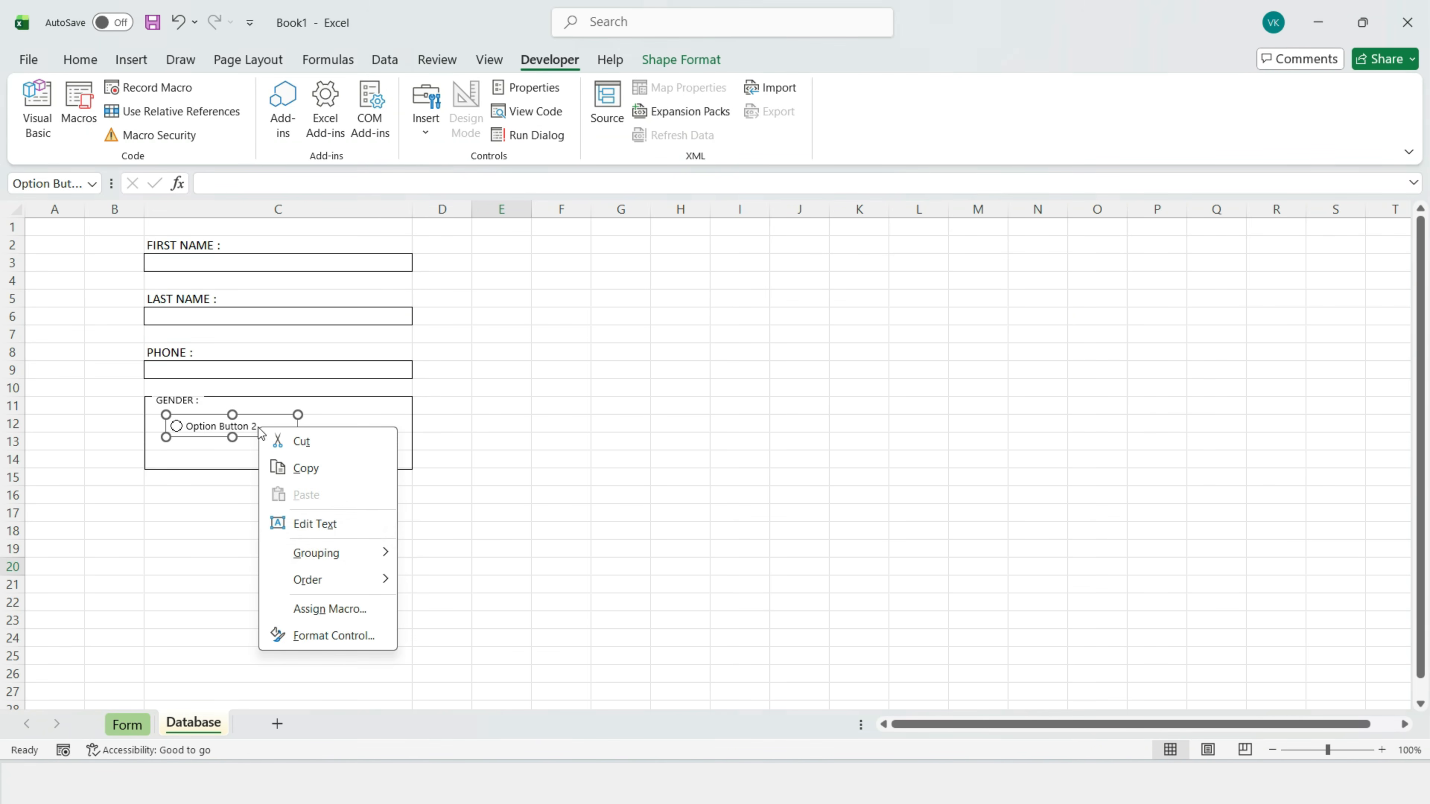
{"action": "left_click", "coordinate": [315, 524]}
{"action": "type", "text": "M"}
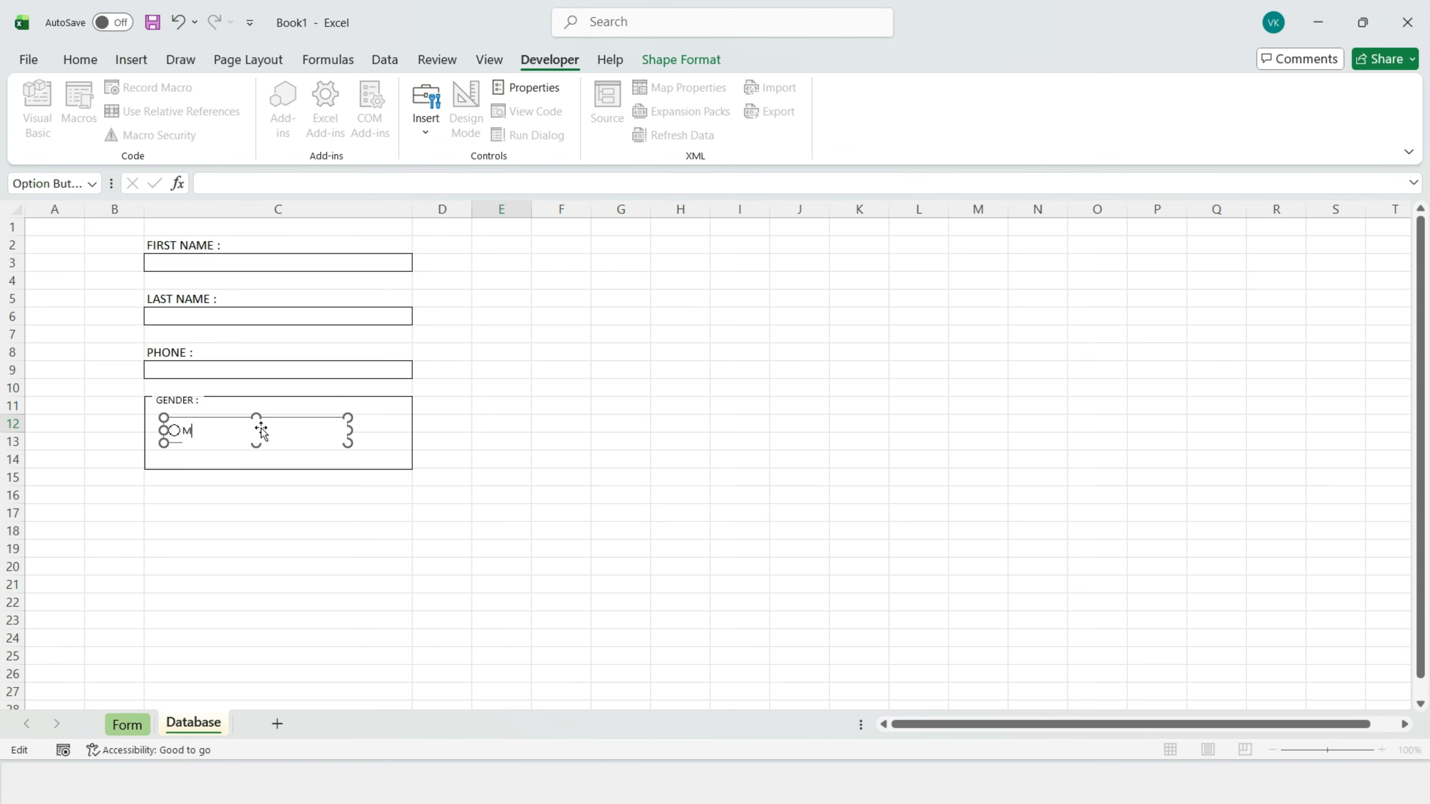
{"action": "left_click", "coordinate": [488, 569]}
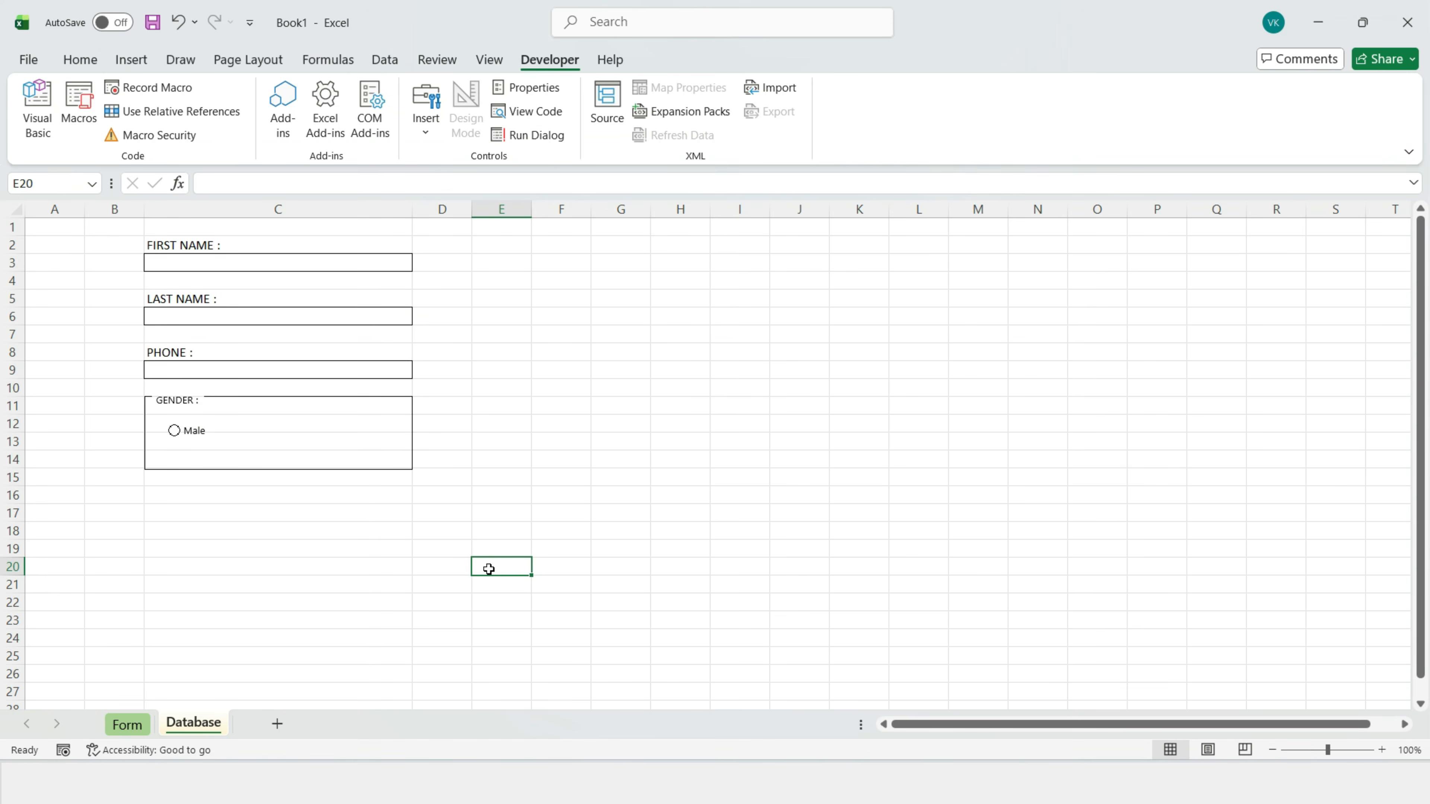
Step: Duplicate the Male option button and relabel the copy Female
{"action": "left_click", "coordinate": [223, 439], "text": "ctrl"}
{"action": "key", "text": "ctrl+c"}
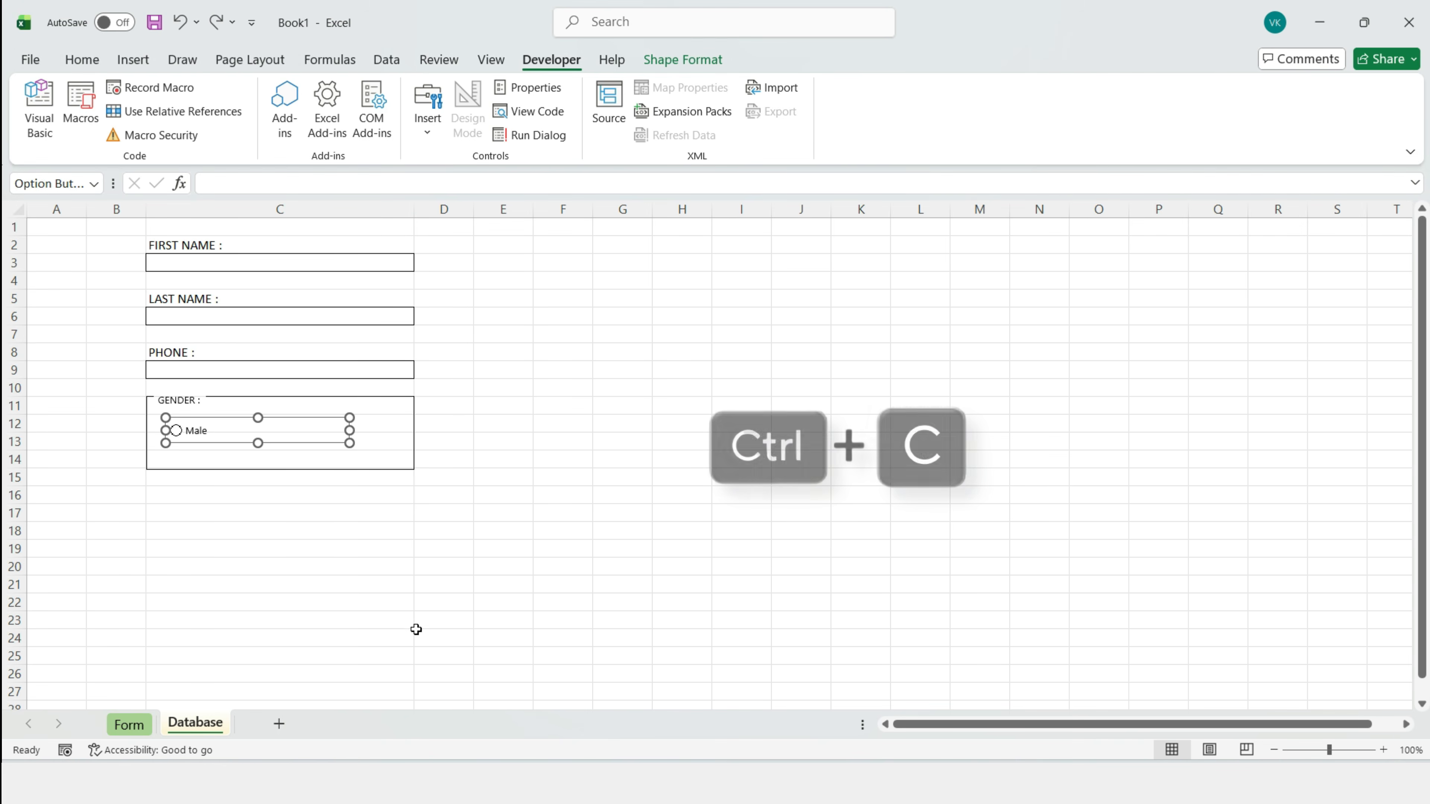
{"action": "key", "text": "ctrl+v"}
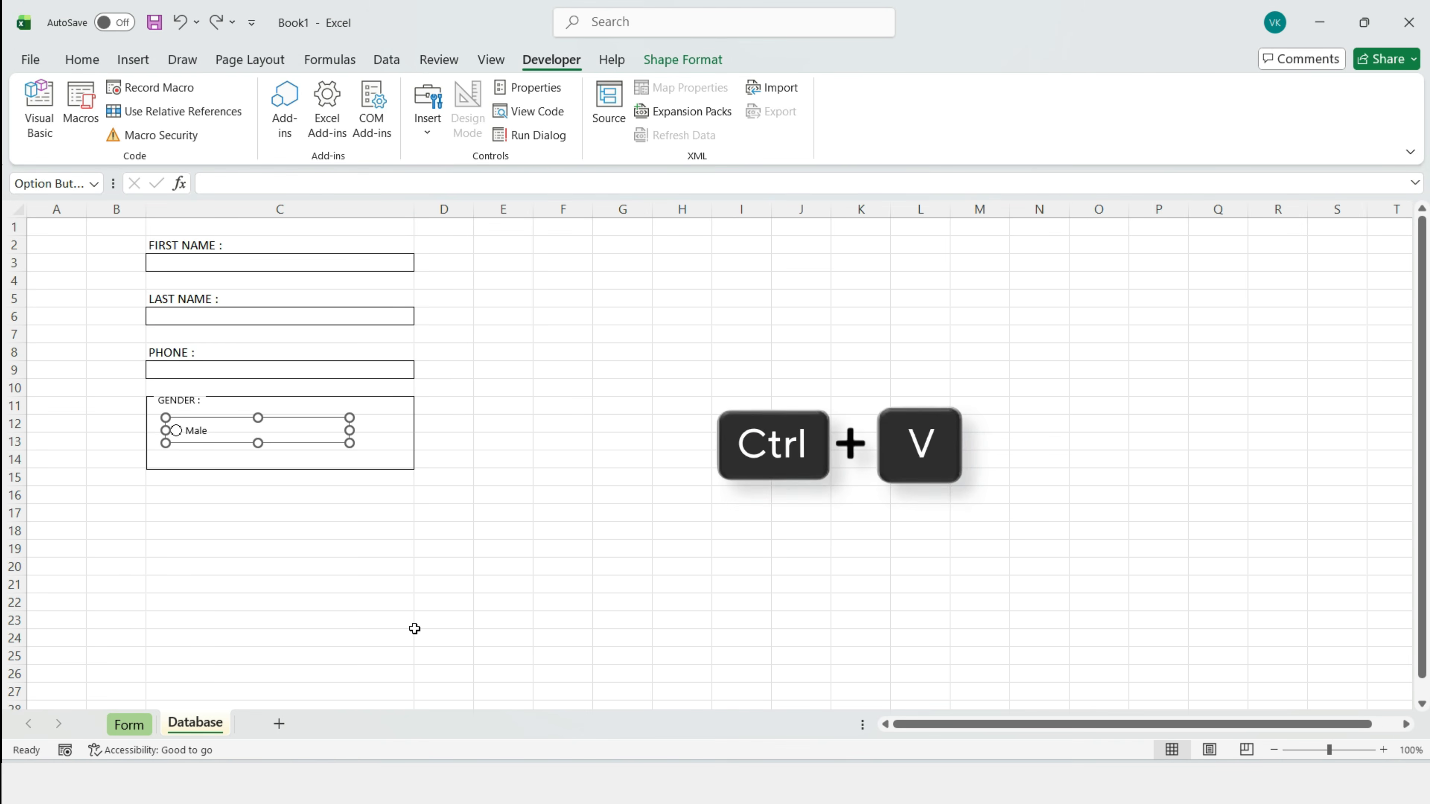
{"action": "left_click_drag", "start_coordinate": [320, 451], "coordinate": [305, 454]}
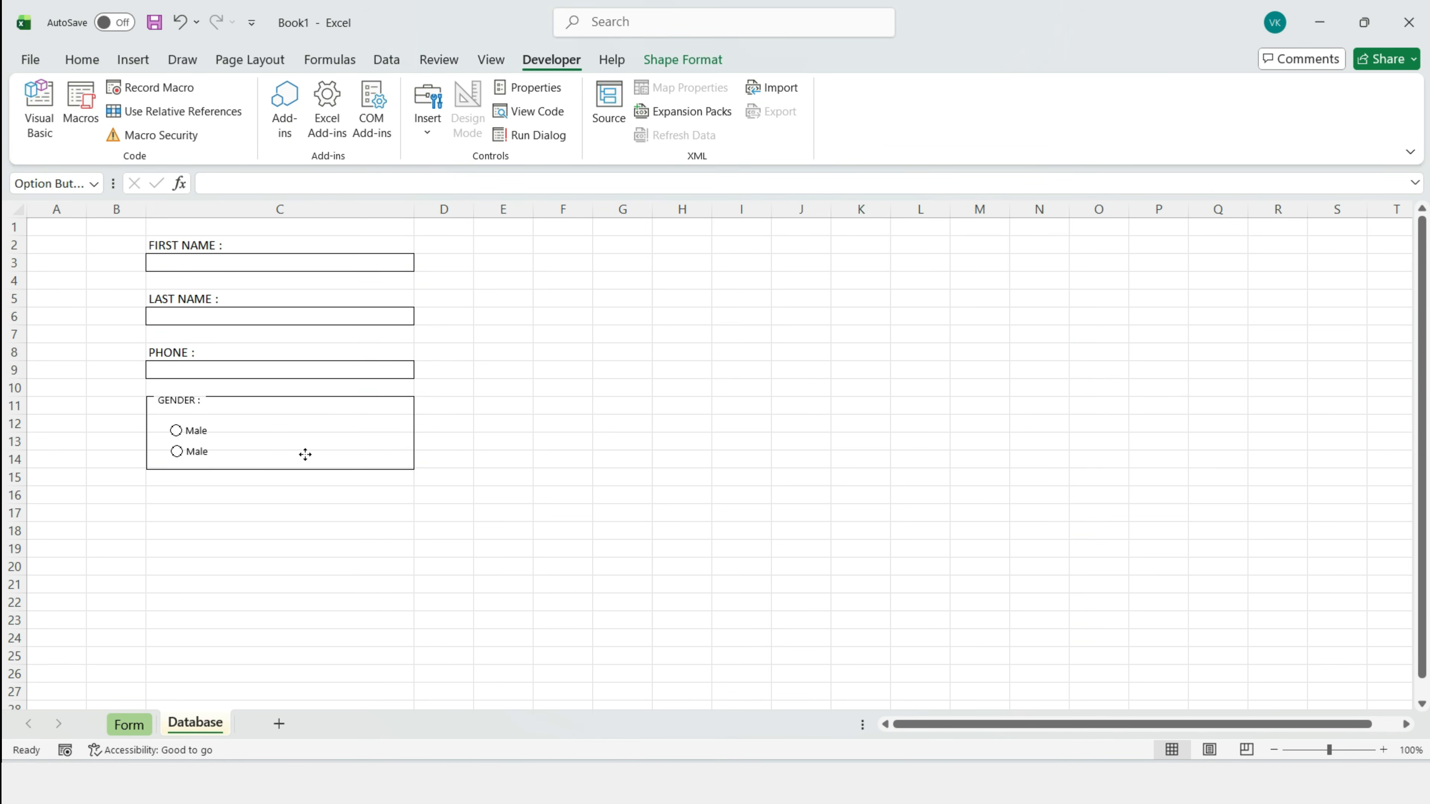
{"action": "right_click", "coordinate": [207, 450]}
{"action": "left_click", "coordinate": [269, 546]}
{"action": "key", "text": "BackSpace"}
{"action": "key", "text": "BackSpace"}
{"action": "key", "text": "BackSpace"}
{"action": "key", "text": "BackSpace"}
{"action": "type", "text": "Female"}
{"action": "left_click", "coordinate": [330, 555]}
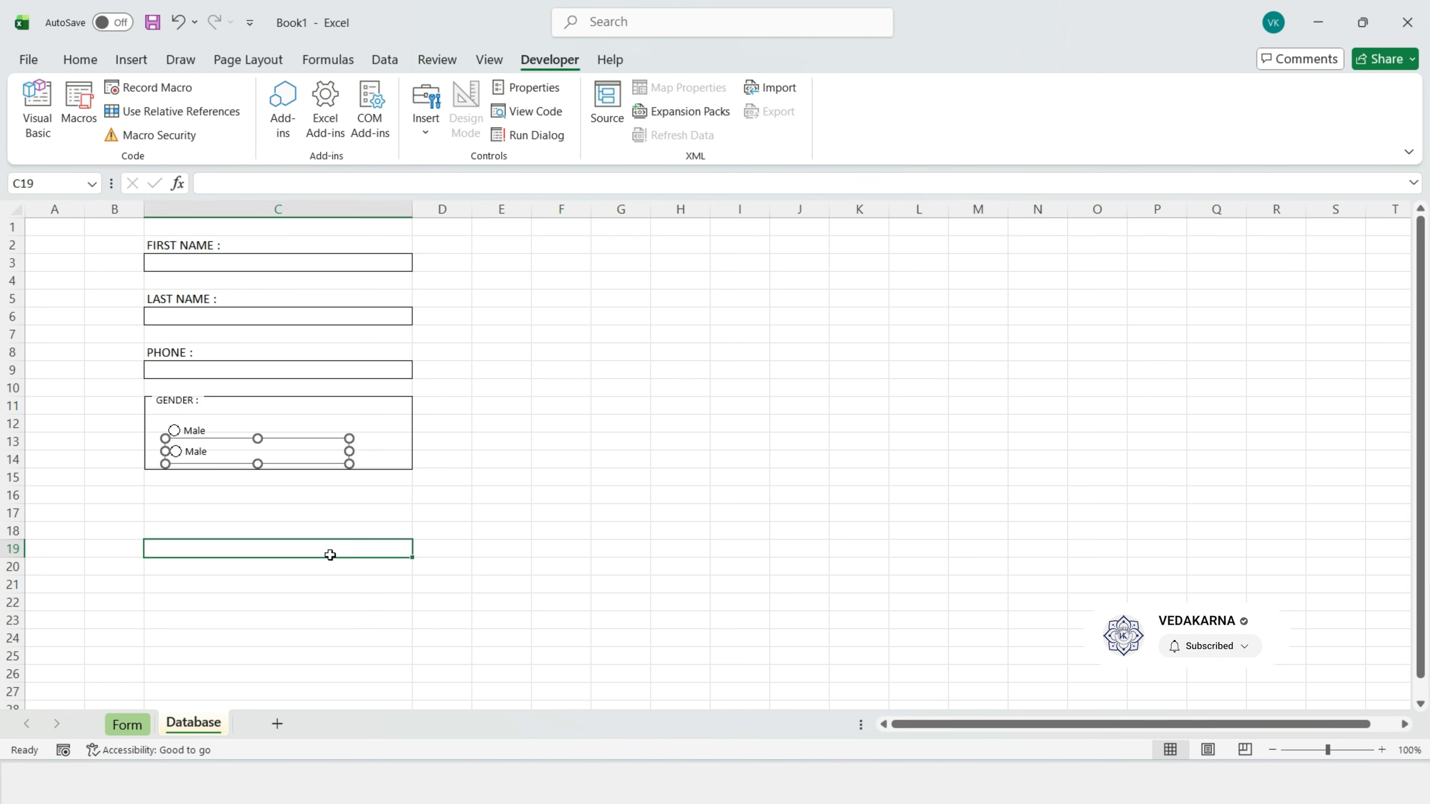
Step: Move the GENDER box and its options up under PHONE and shrink the box to fit
{"action": "left_click_drag", "start_coordinate": [278, 394], "coordinate": [277, 388]}
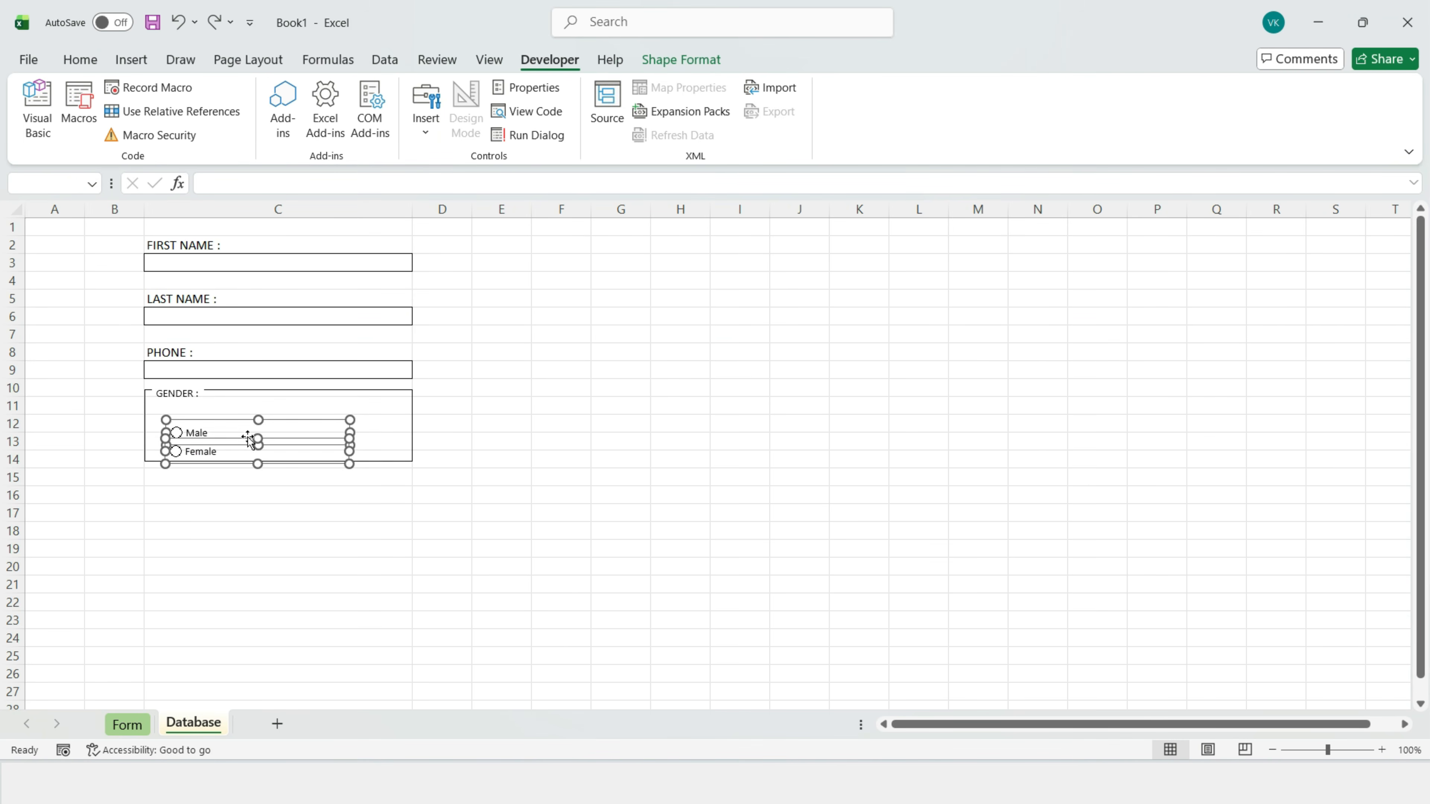
{"action": "left_click_drag", "start_coordinate": [249, 435], "coordinate": [242, 422]}
{"action": "left_click_drag", "start_coordinate": [242, 422], "coordinate": [235, 415]}
{"action": "key", "text": "Escape"}
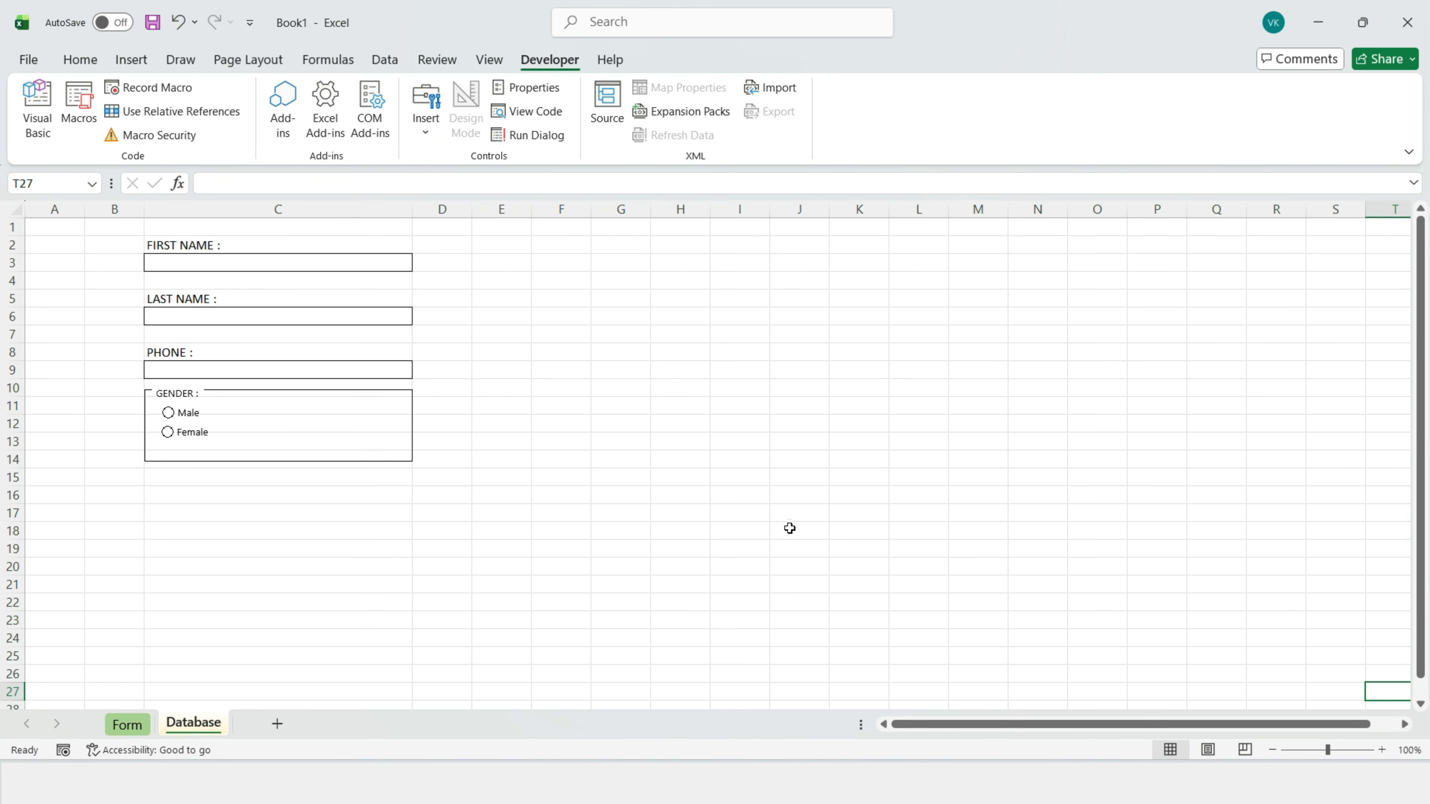
{"action": "left_click", "coordinate": [409, 389]}
{"action": "left_click_drag", "start_coordinate": [278, 461], "coordinate": [280, 442]}
{"action": "left_click", "coordinate": [280, 458]}
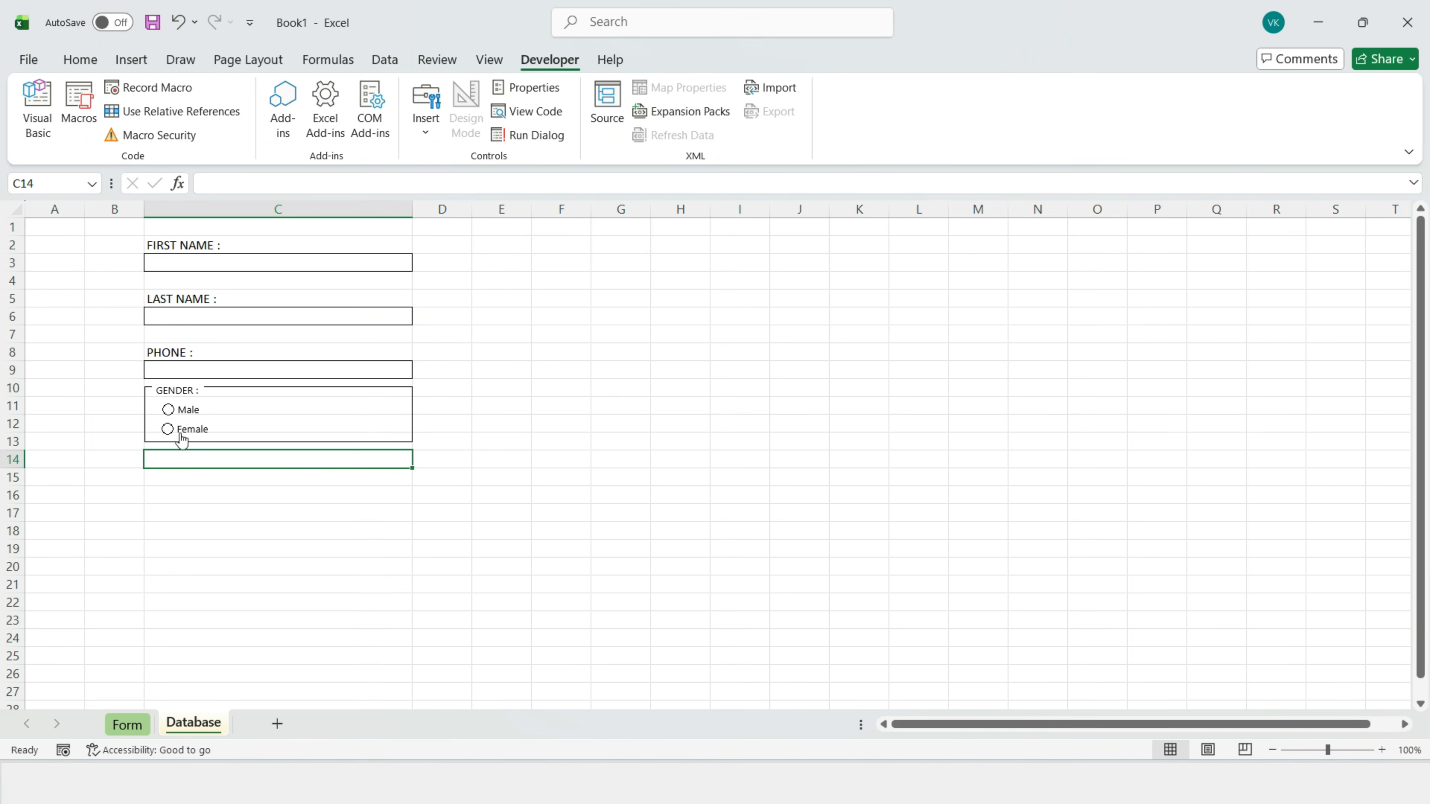
Step: Type the COURSE : label in cell C14
{"action": "double_click", "coordinate": [188, 463]}
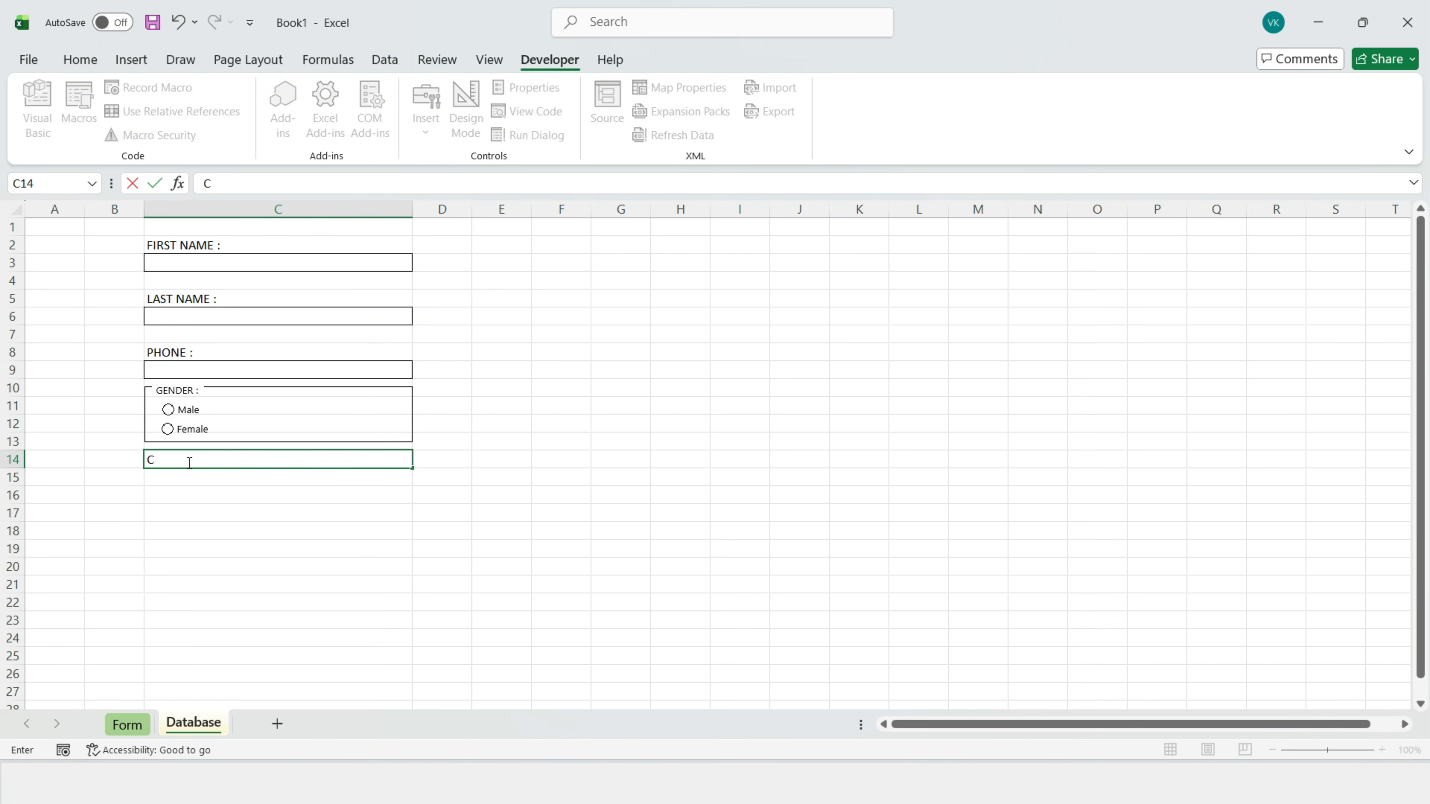
{"action": "type", "text": "COURSE :"}
{"action": "key", "text": "Return"}
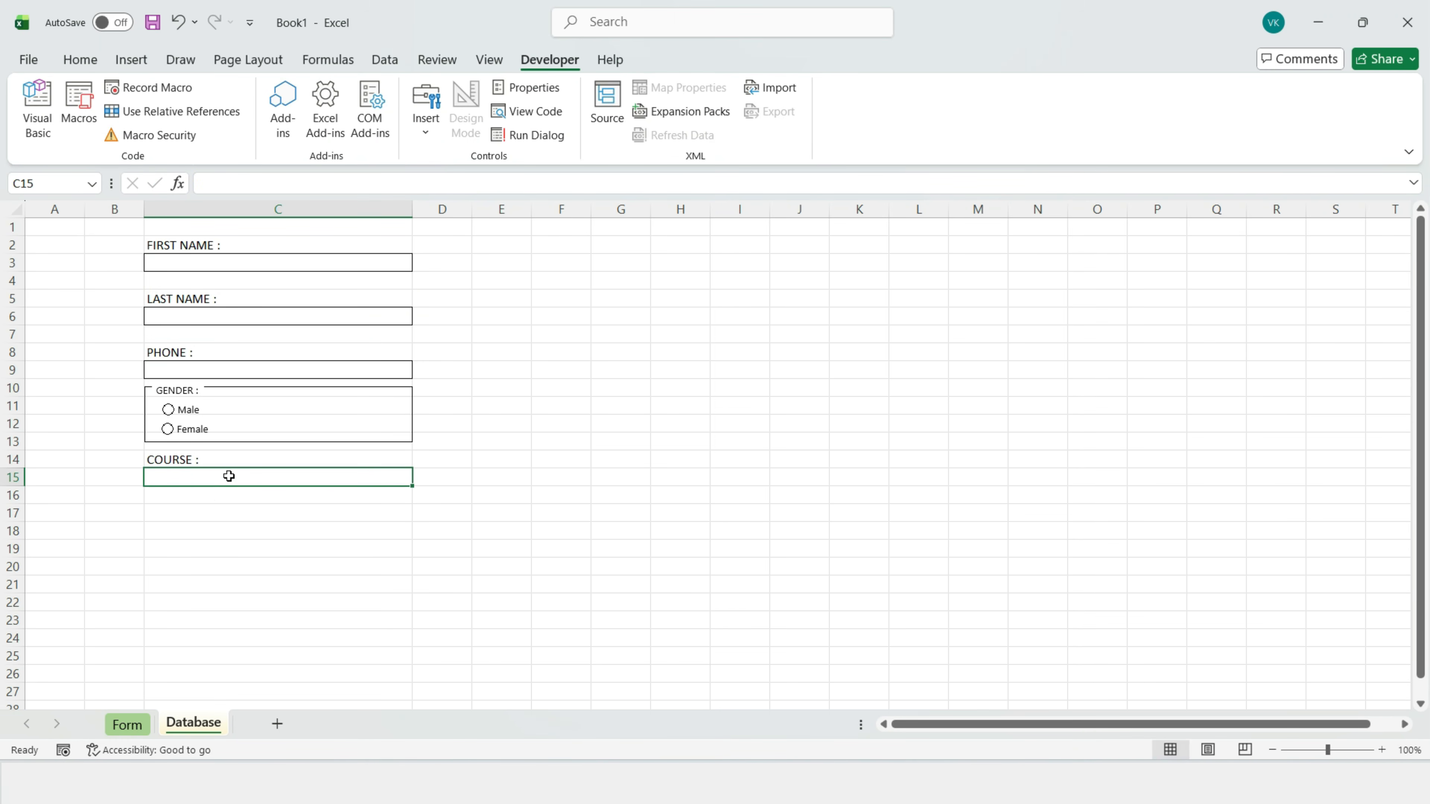
Step: Give C15 a List data validation of courses and pick Python Programming
{"action": "left_click", "coordinate": [385, 61]}
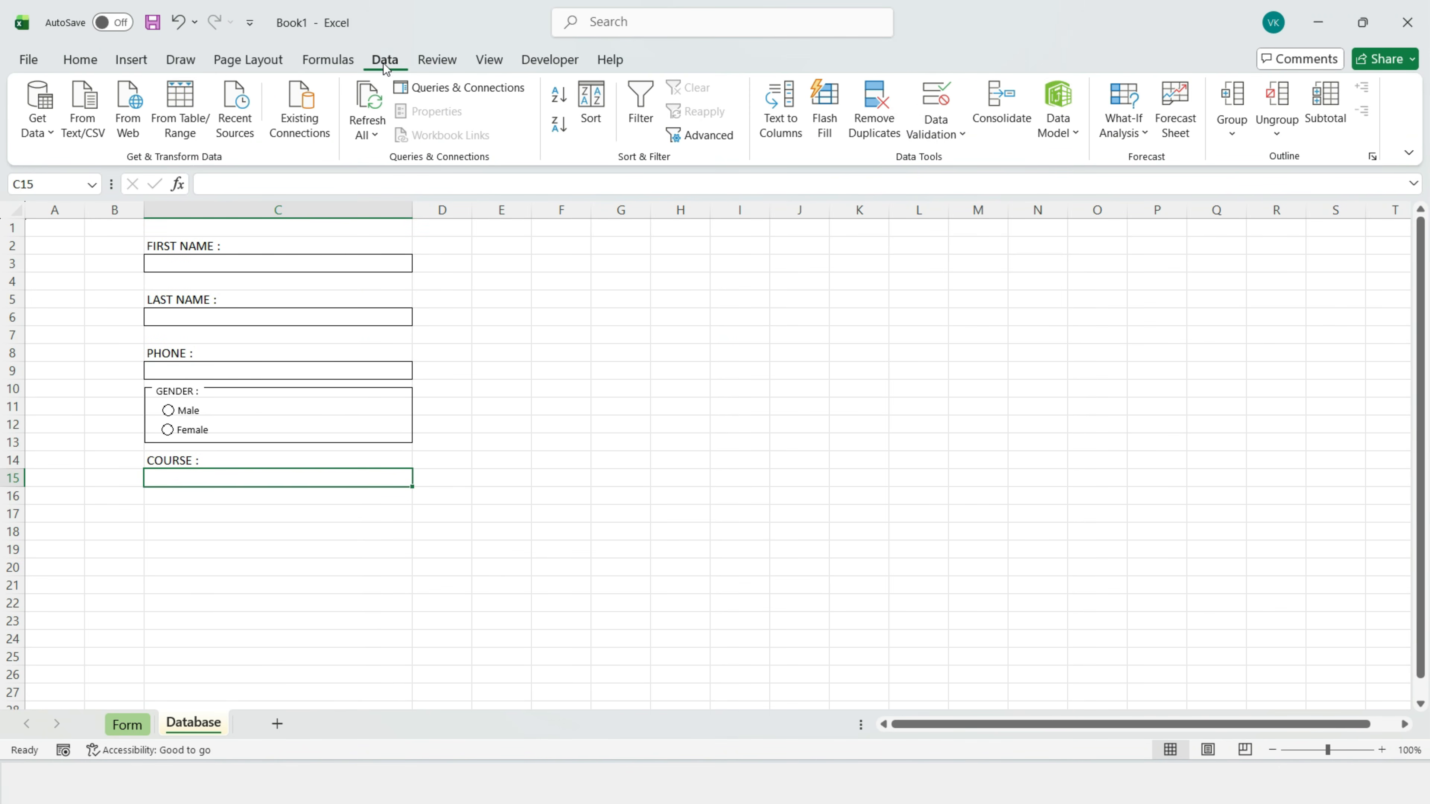
{"action": "left_click", "coordinate": [936, 107]}
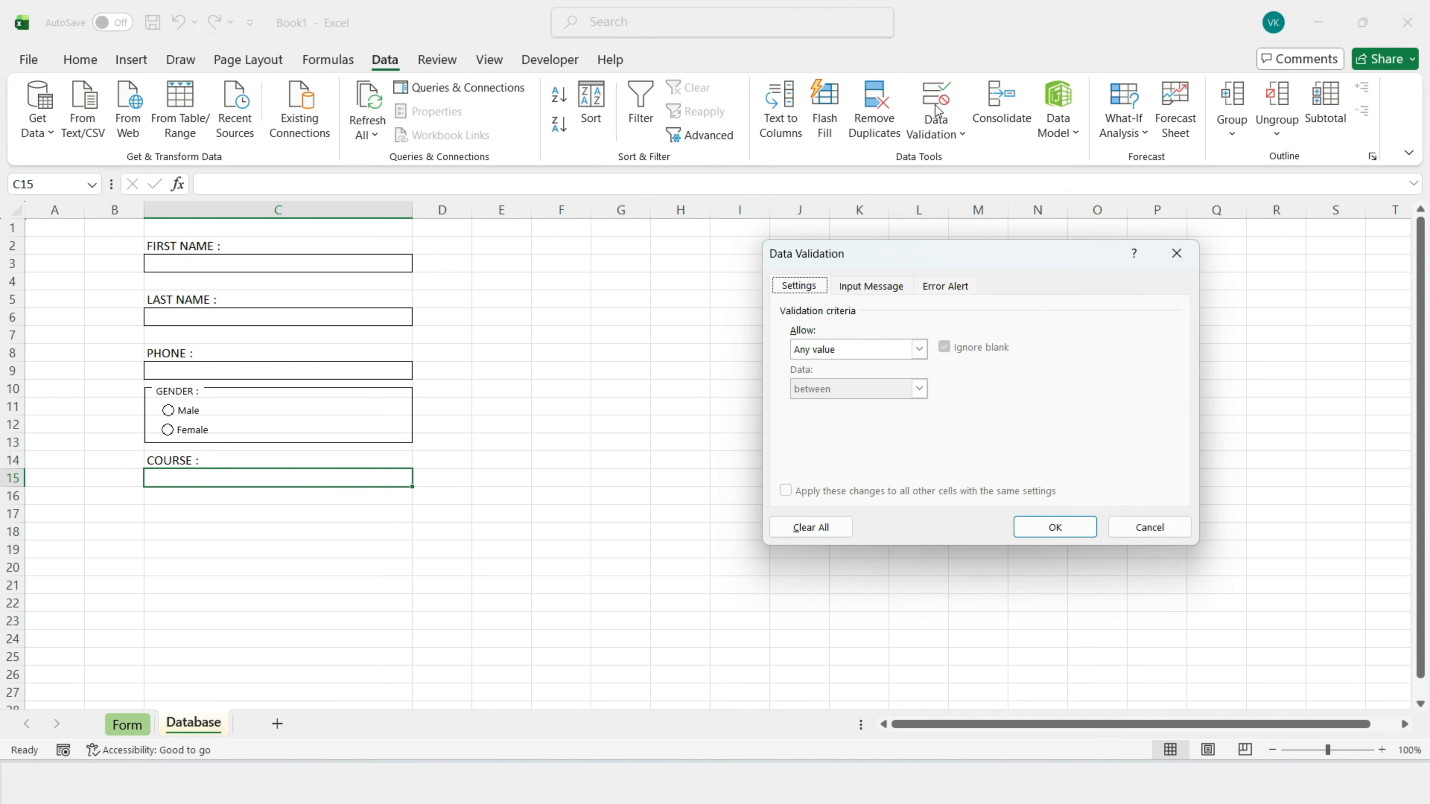
{"action": "left_click_drag", "start_coordinate": [794, 259], "coordinate": [741, 248]}
{"action": "left_click", "coordinate": [708, 336]}
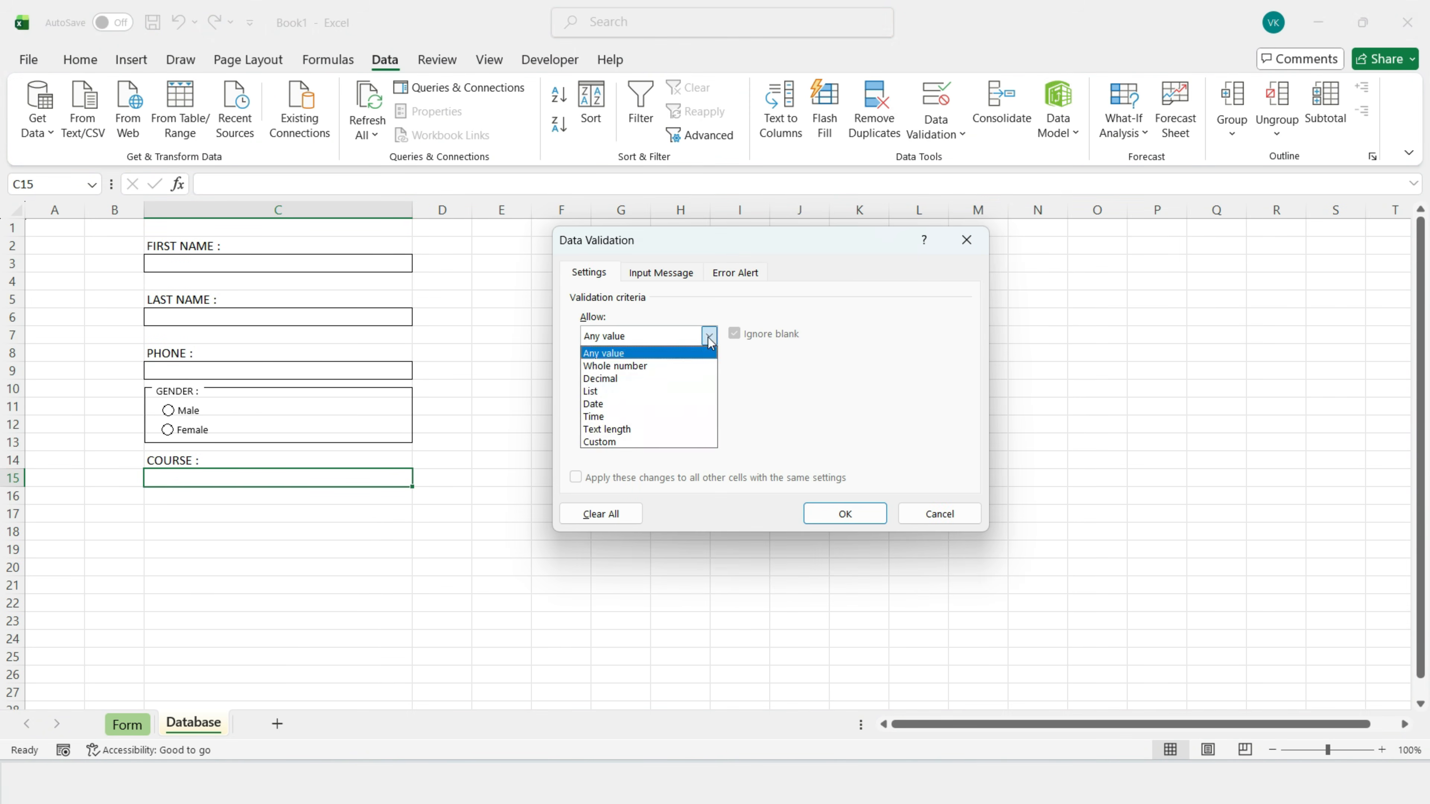
{"action": "left_click", "coordinate": [598, 390]}
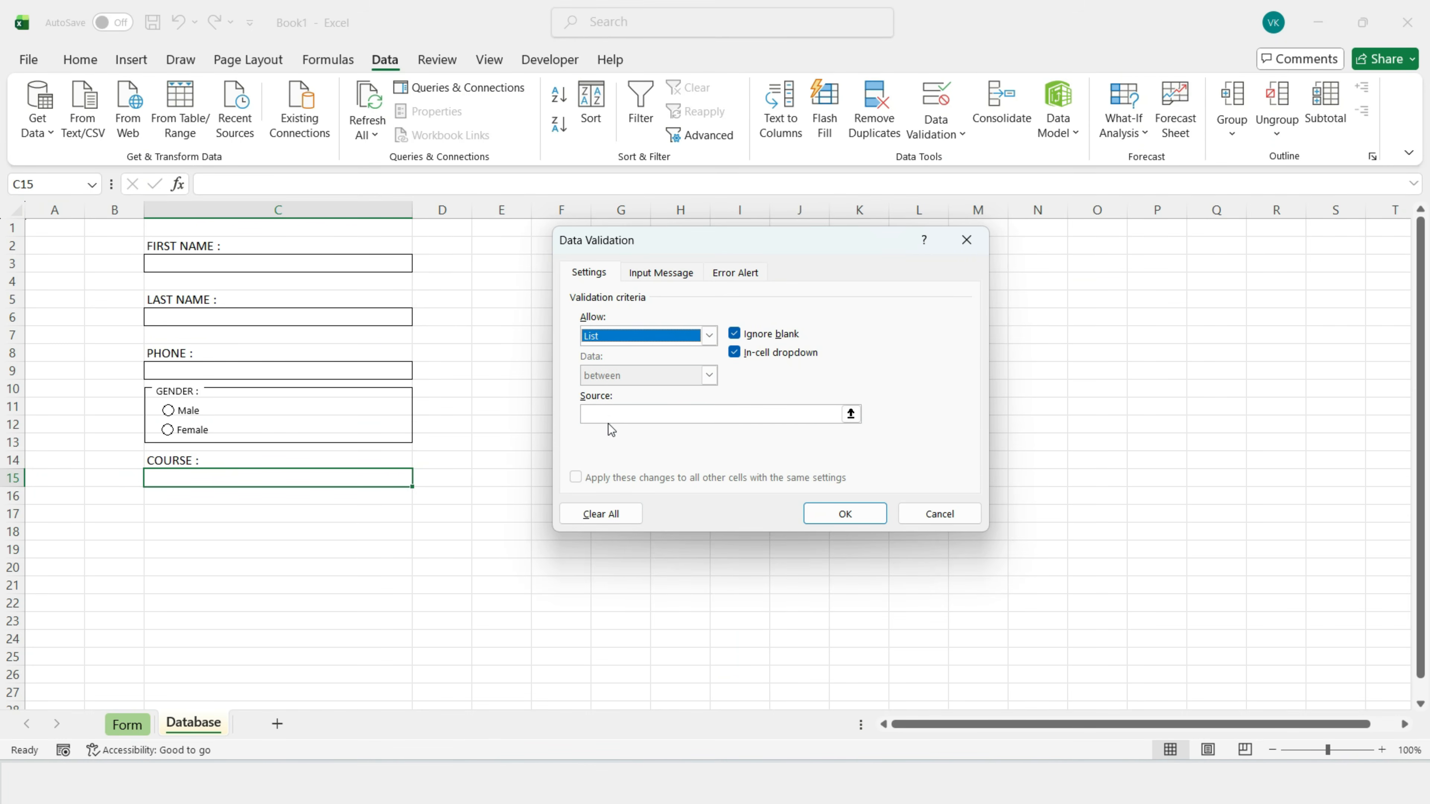
{"action": "left_click", "coordinate": [608, 414]}
{"action": "type", "text": "P"}
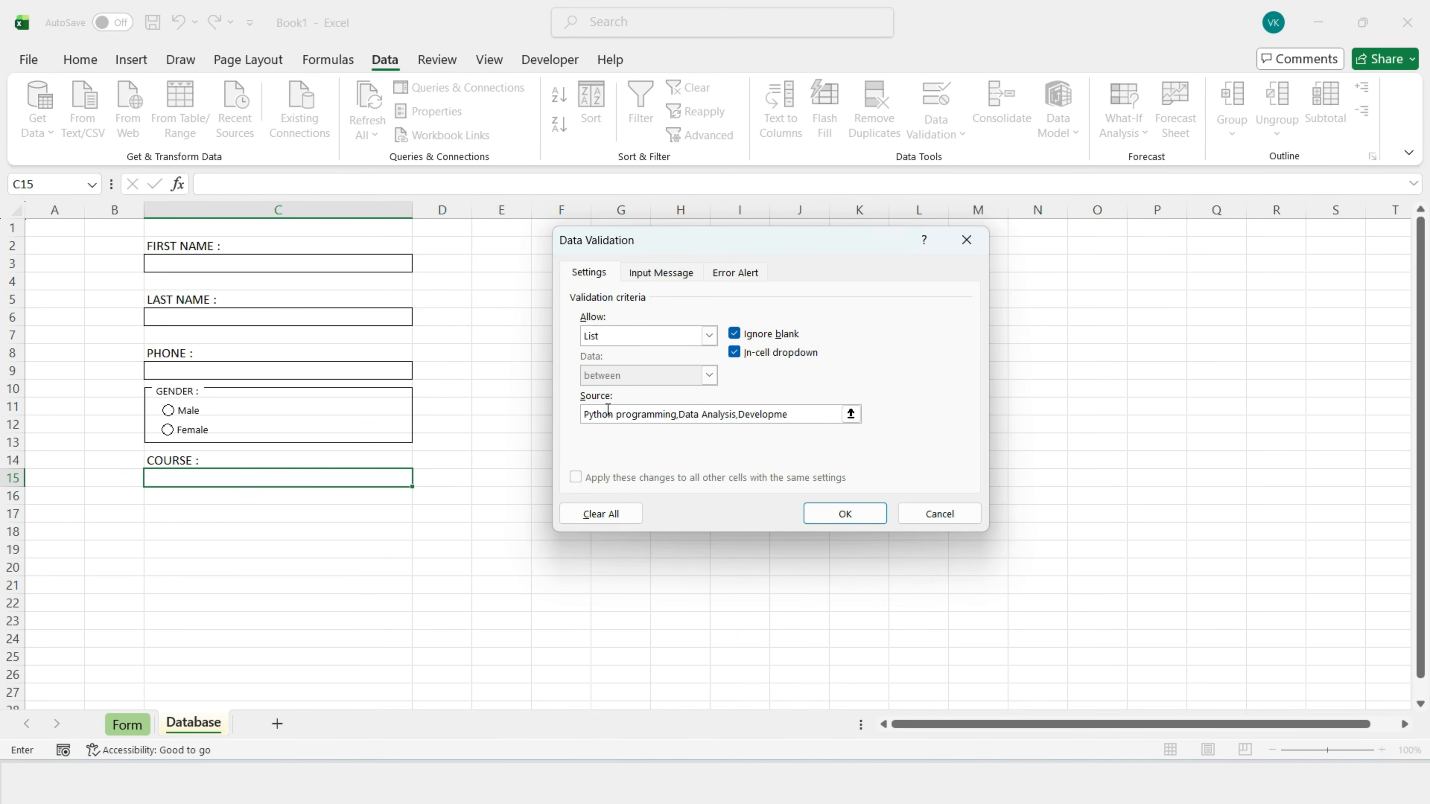
{"action": "left_click", "coordinate": [845, 514]}
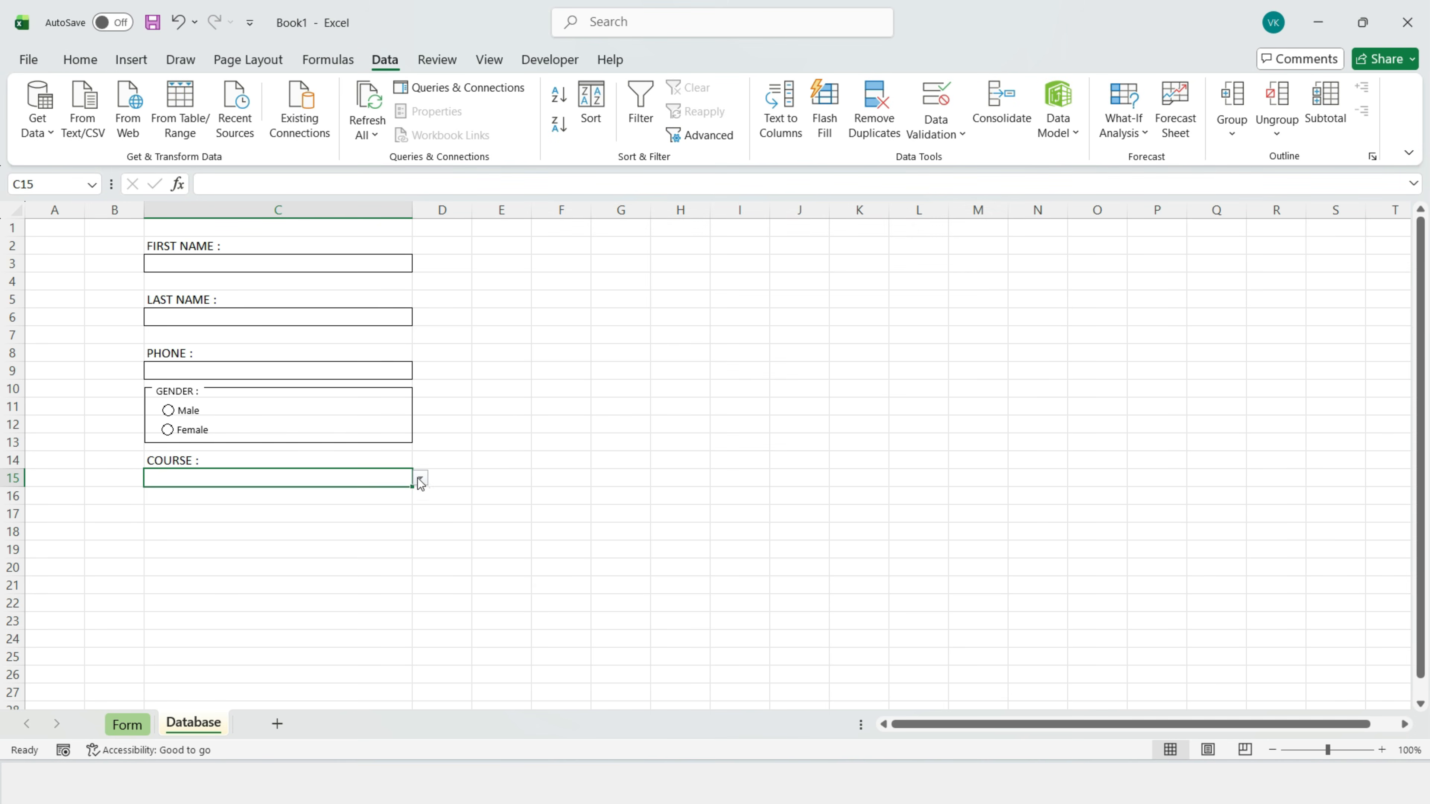
{"action": "left_click", "coordinate": [420, 478]}
{"action": "left_click", "coordinate": [214, 495]}
{"action": "left_click", "coordinate": [310, 503]}
Step: Type the BATCH TIME : label in cell C17
{"action": "left_click", "coordinate": [176, 517]}
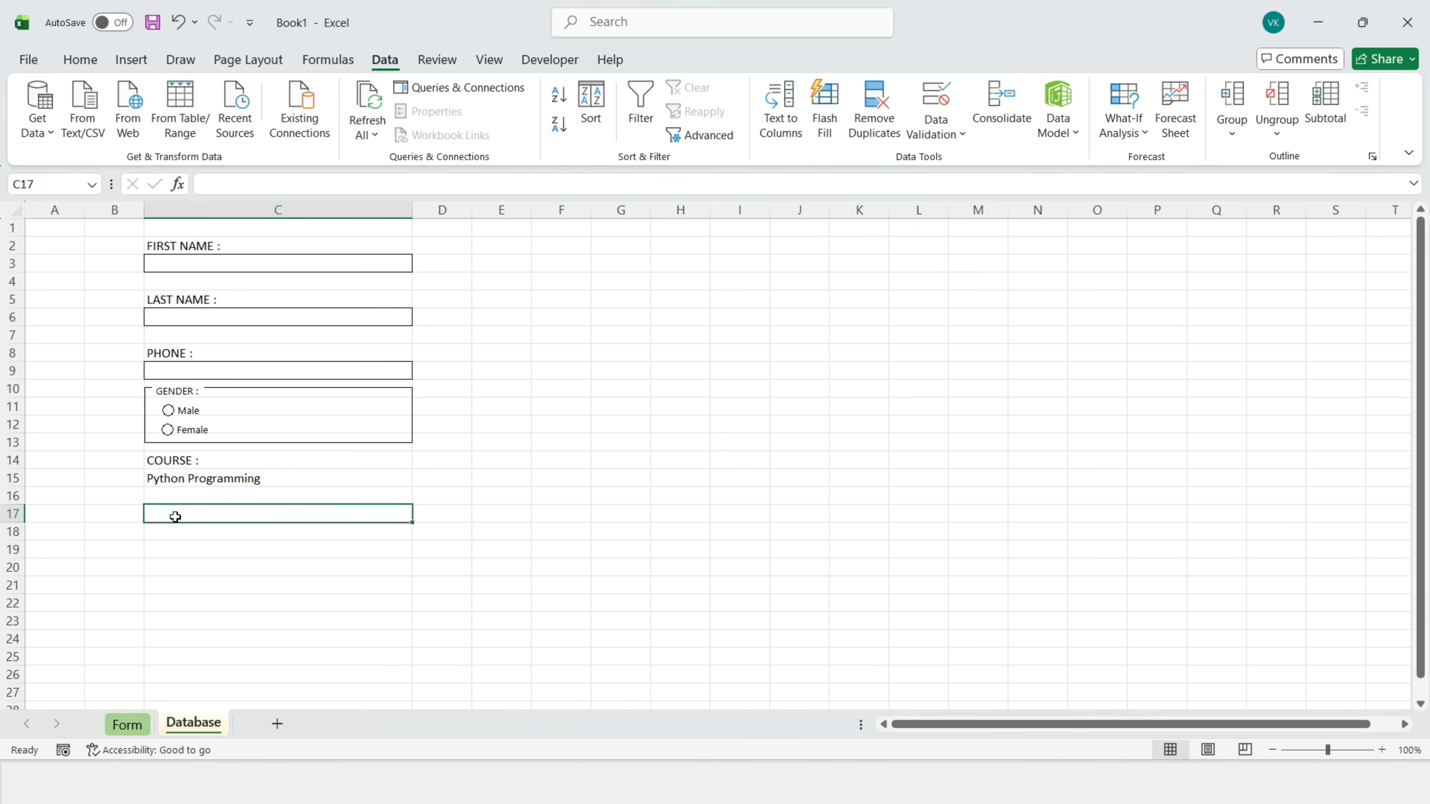
{"action": "type", "text": "BATCH TIME :"}
{"action": "key", "text": "Return"}
Step: Give C18 a Morning,Evening list validation and set it to Morning
{"action": "left_click", "coordinate": [944, 104]}
{"action": "left_click", "coordinate": [709, 336]}
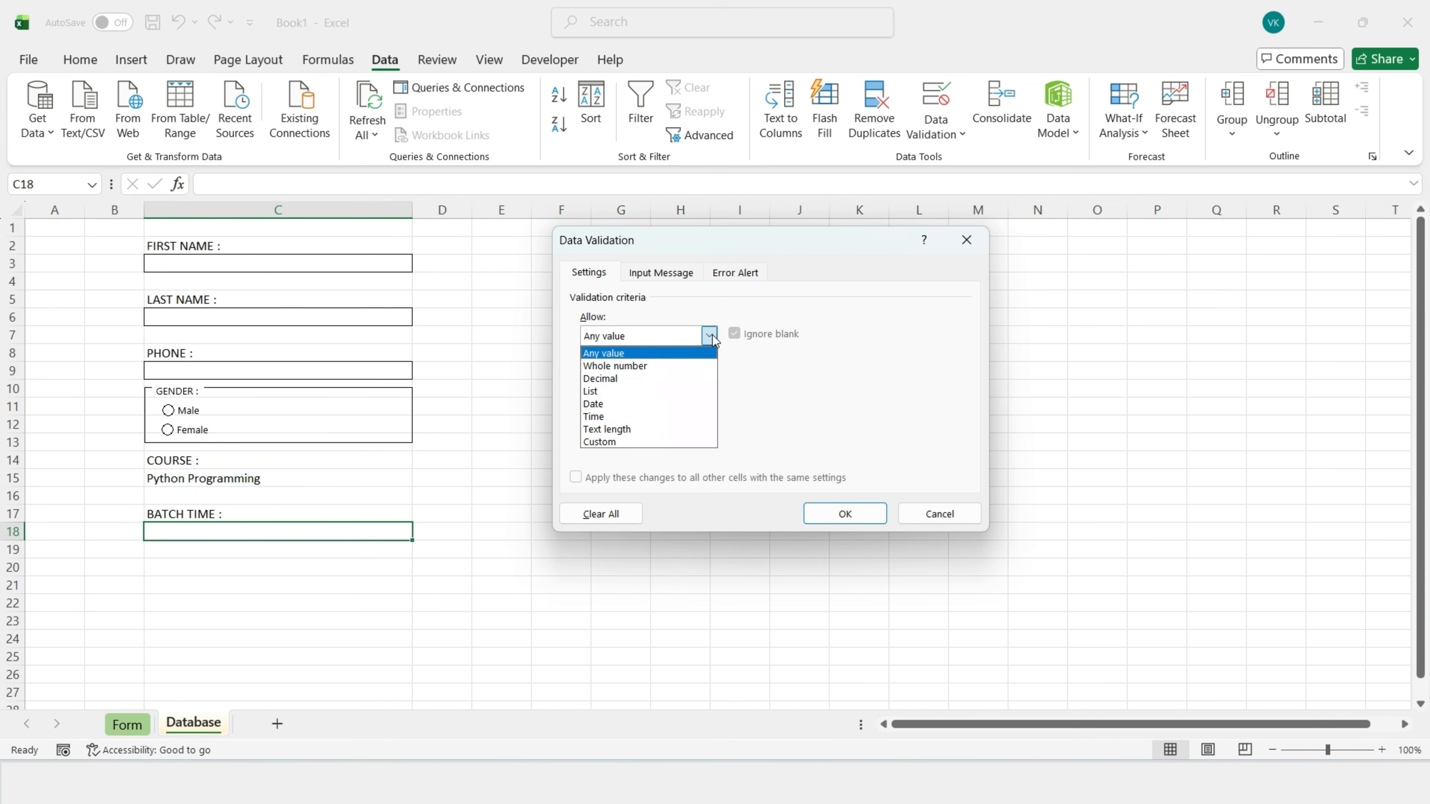
{"action": "left_click", "coordinate": [604, 394]}
{"action": "left_click", "coordinate": [601, 415]}
{"action": "type", "text": "Morning,Eve"}
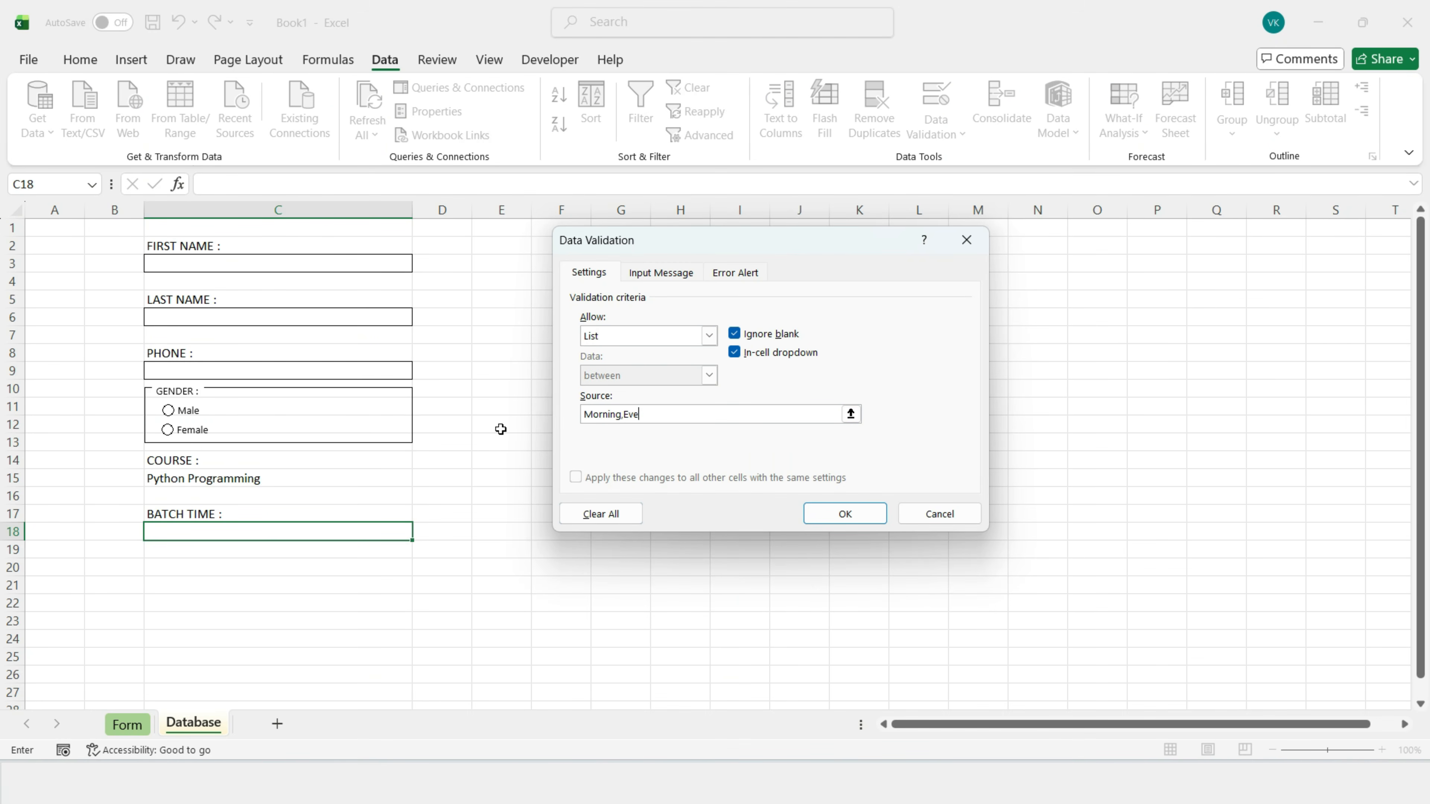
{"action": "left_click", "coordinate": [845, 513]}
{"action": "left_click", "coordinate": [420, 532]}
{"action": "left_click", "coordinate": [167, 561]}
{"action": "left_click", "coordinate": [421, 533]}
{"action": "left_click", "coordinate": [253, 548]}
Step: Apply All Borders to the course cell C15 and batch time cell C18
{"action": "left_click", "coordinate": [217, 476]}
{"action": "left_click", "coordinate": [191, 531], "text": "ctrl"}
{"action": "left_click", "coordinate": [80, 60]}
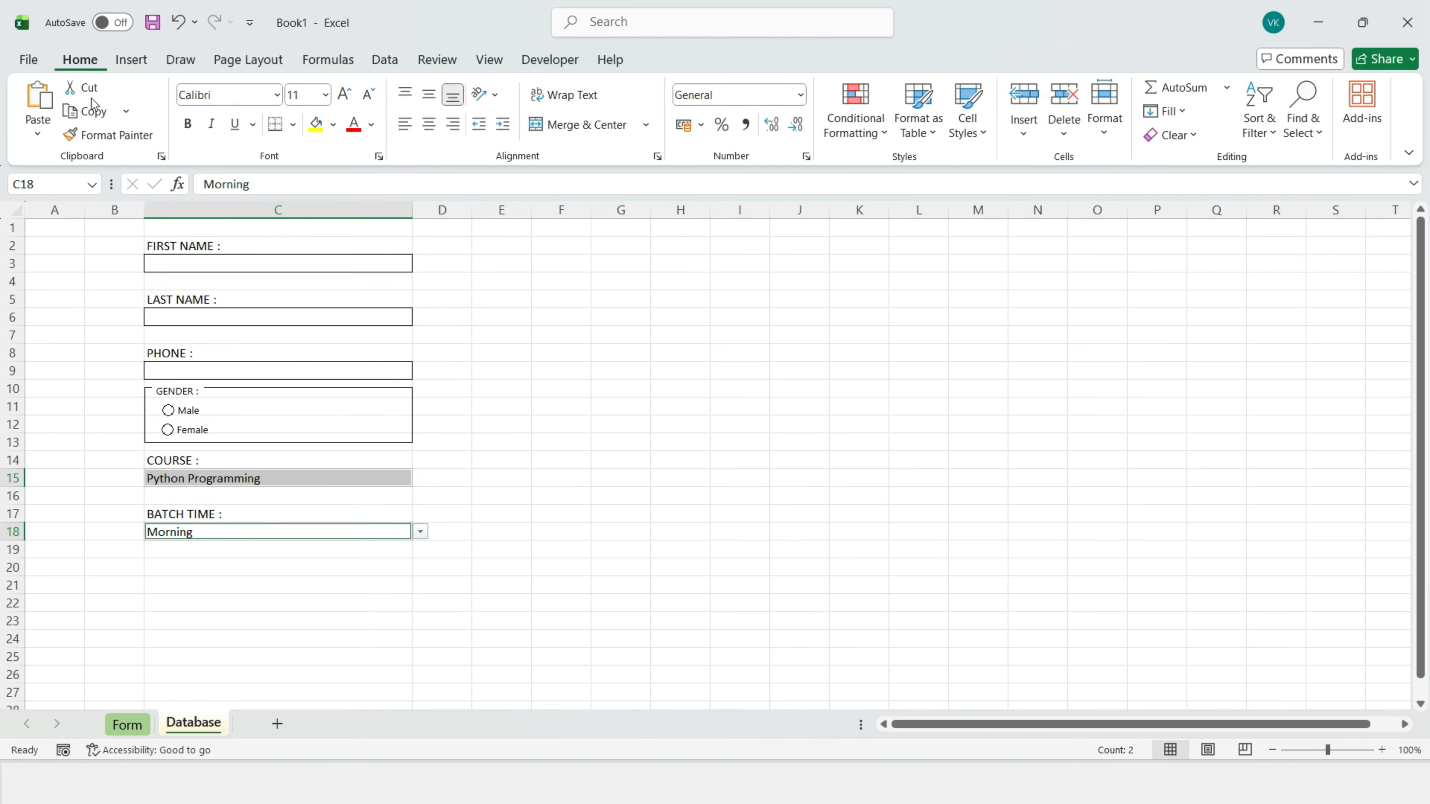
{"action": "left_click", "coordinate": [293, 124]}
{"action": "left_click", "coordinate": [311, 314]}
{"action": "left_click", "coordinate": [249, 596]}
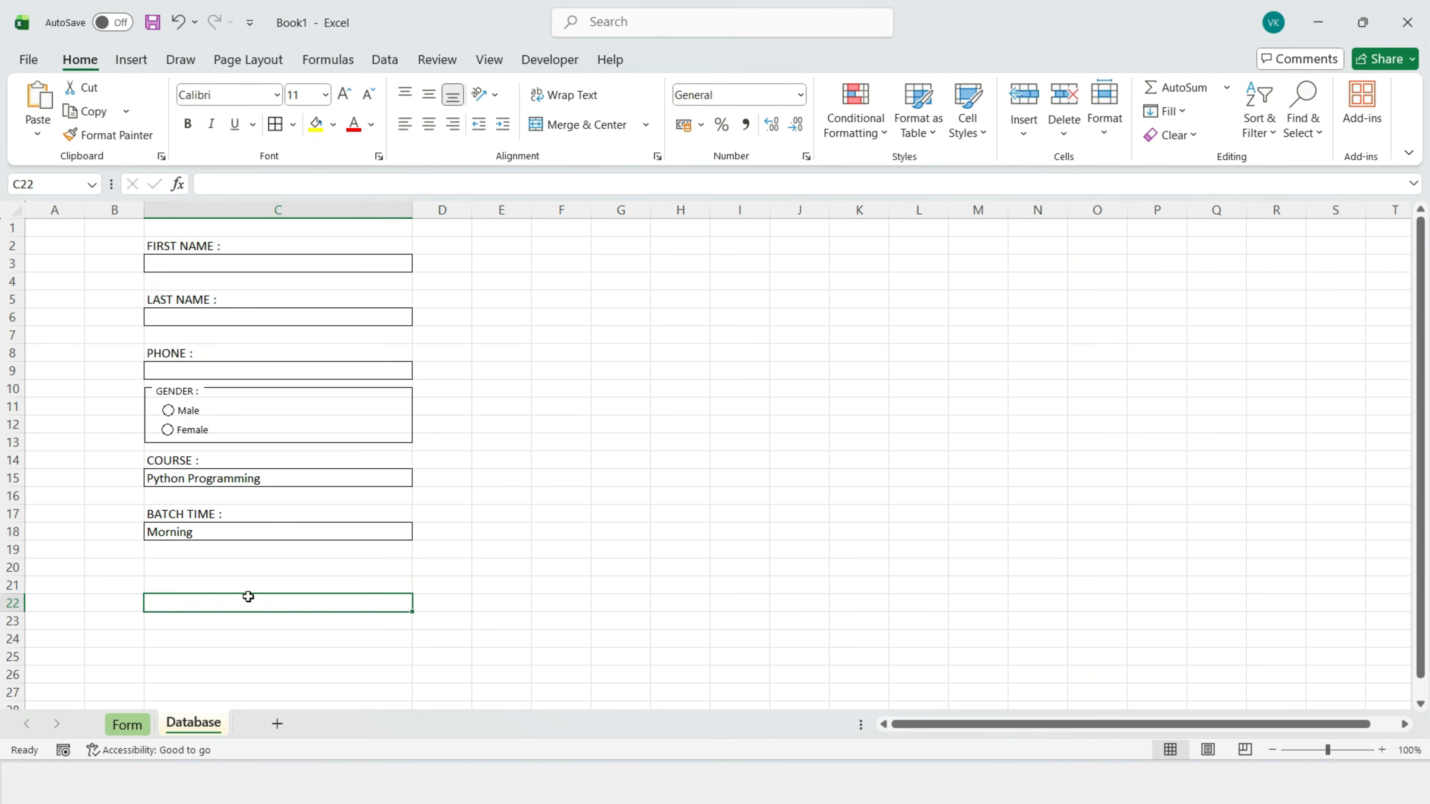
{"action": "left_click", "coordinate": [159, 568]}
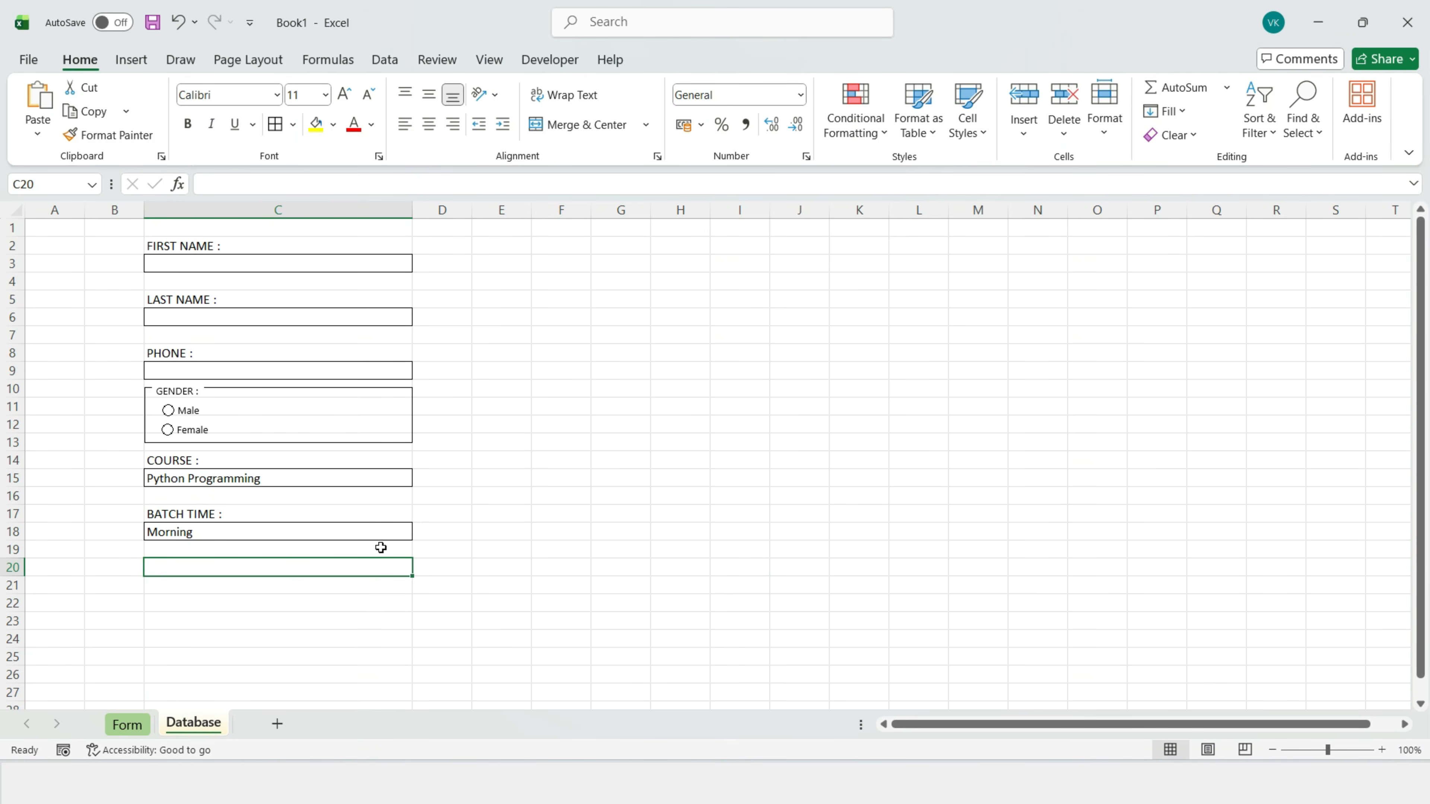
Step: Draw a group box below BATCH TIME and caption it PAYMENT
{"action": "left_click", "coordinate": [550, 61]}
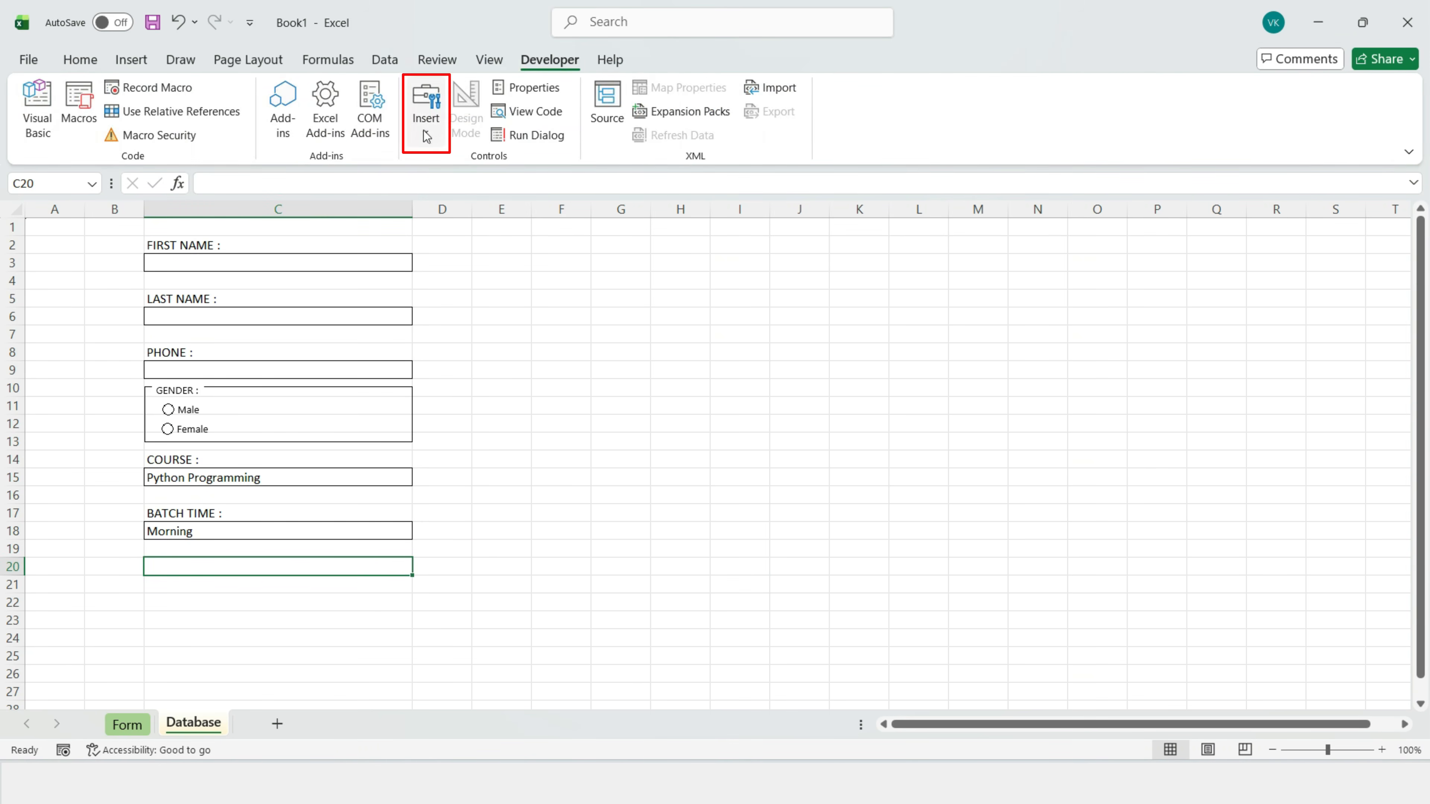
{"action": "left_click", "coordinate": [425, 118]}
{"action": "left_click", "coordinate": [419, 210]}
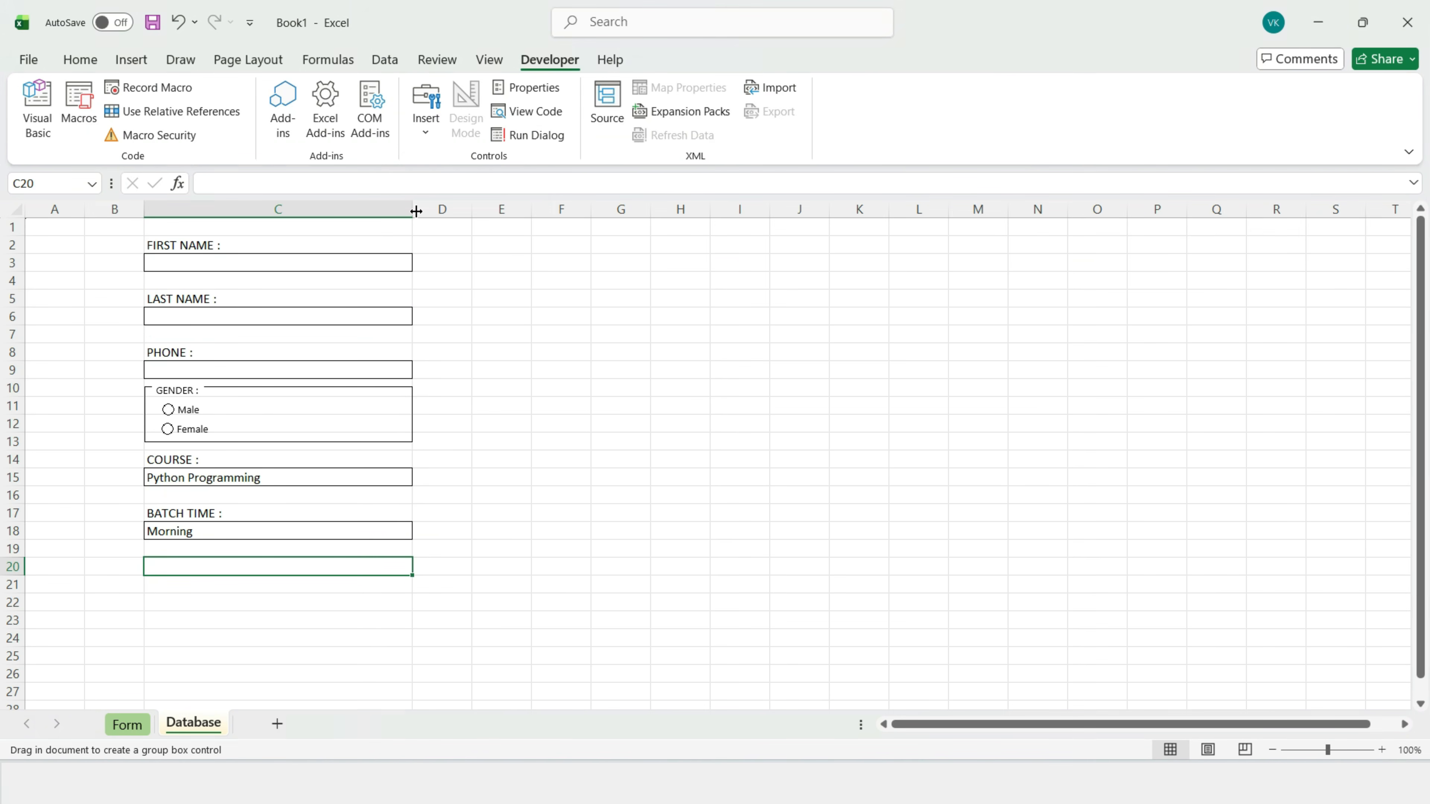
{"action": "left_click_drag", "start_coordinate": [144, 556], "coordinate": [413, 630]}
{"action": "right_click", "coordinate": [217, 559]}
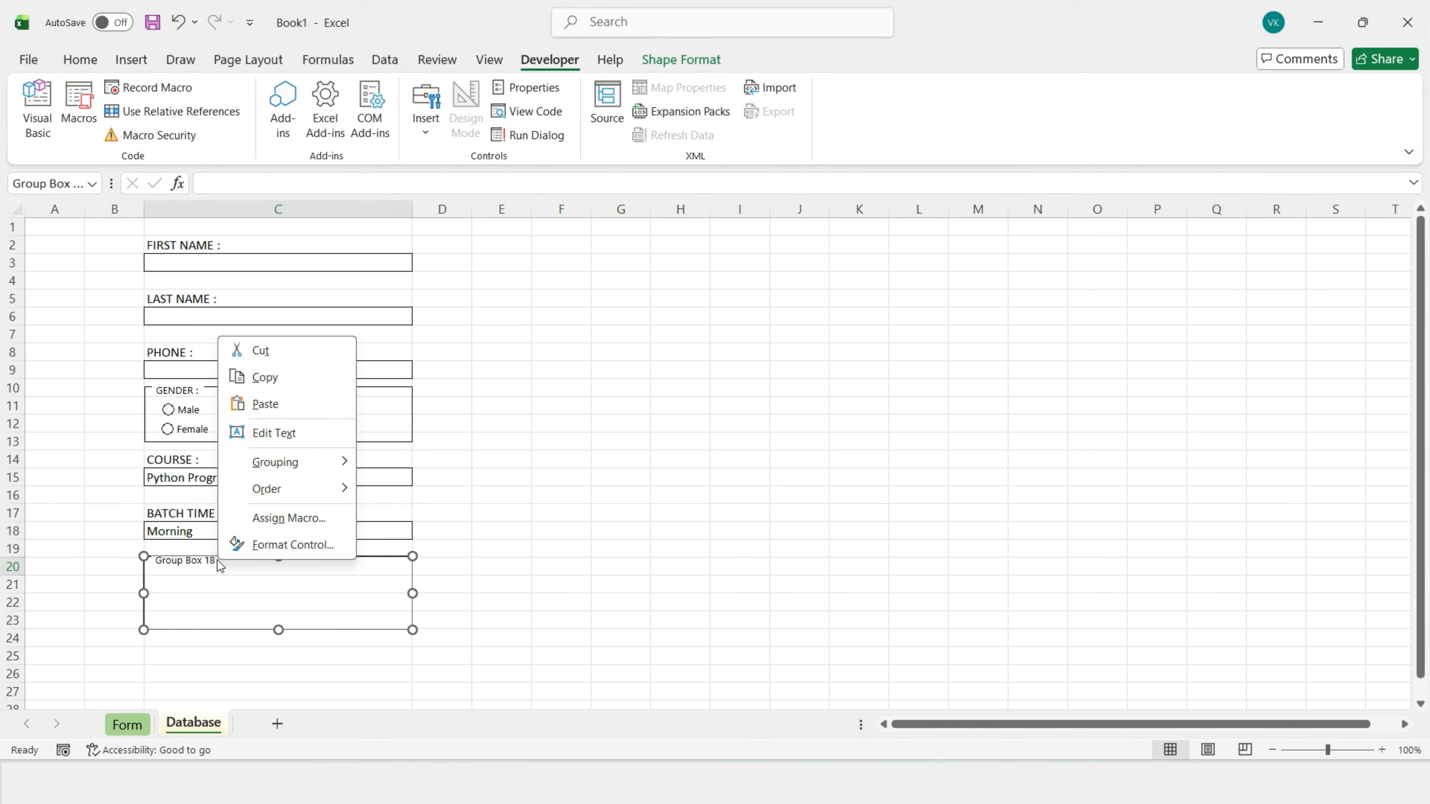
{"action": "left_click", "coordinate": [281, 442]}
{"action": "type", "text": "PAYMENT :"}
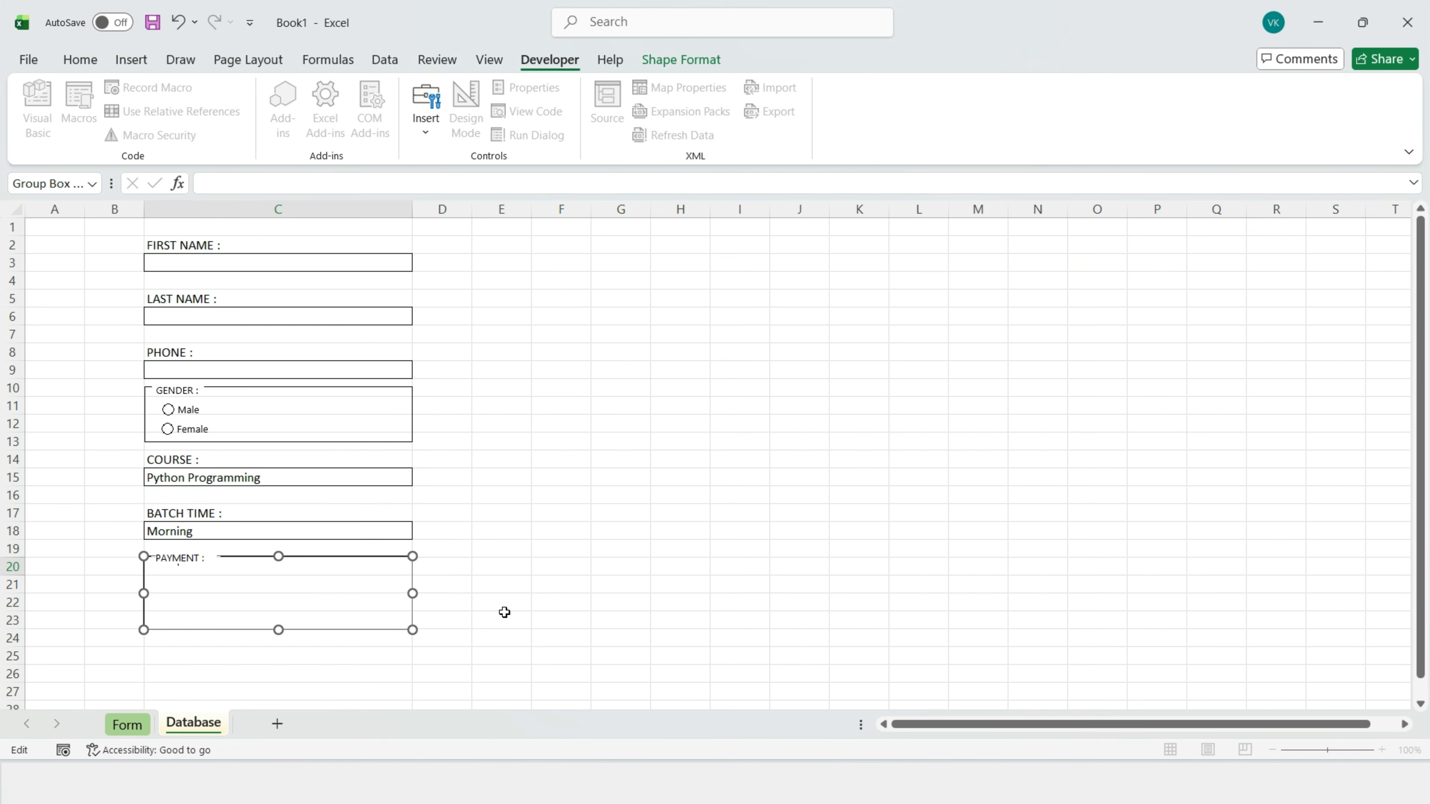
{"action": "left_click", "coordinate": [524, 571]}
Step: Add a Full Payment option button inside the PAYMENT box
{"action": "left_click", "coordinate": [426, 113]}
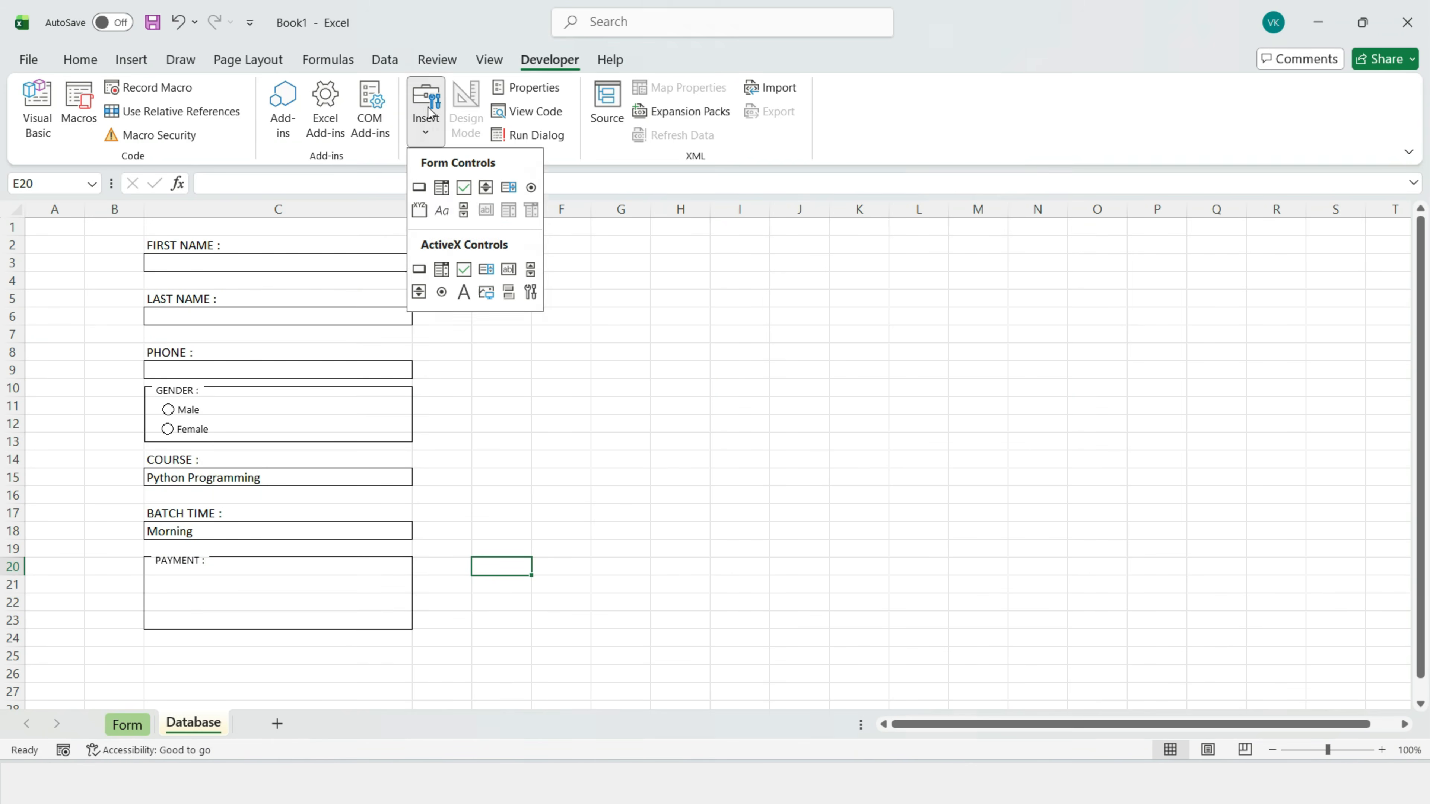
{"action": "left_click", "coordinate": [531, 190]}
{"action": "left_click_drag", "start_coordinate": [160, 576], "coordinate": [336, 598]}
{"action": "right_click", "coordinate": [284, 589]}
{"action": "type", "text": "xF"}
{"action": "type", "text": "ull Payment"}
{"action": "key", "text": "Escape"}
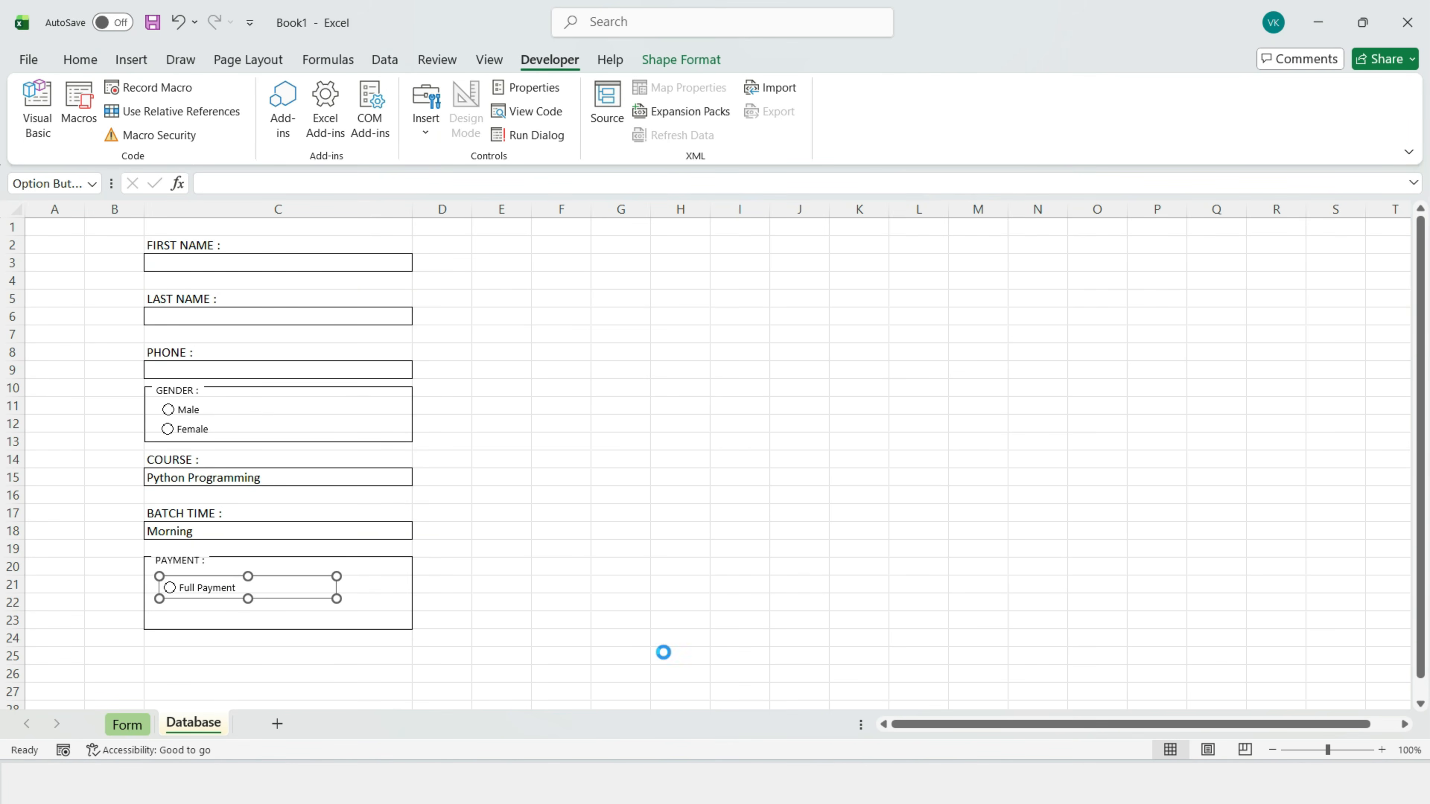
Step: Duplicate it below as a Monthly EMI option button
{"action": "key", "text": "ctrl+d"}
{"action": "left_click_drag", "start_coordinate": [289, 601], "coordinate": [274, 605]}
{"action": "right_click", "coordinate": [274, 613]}
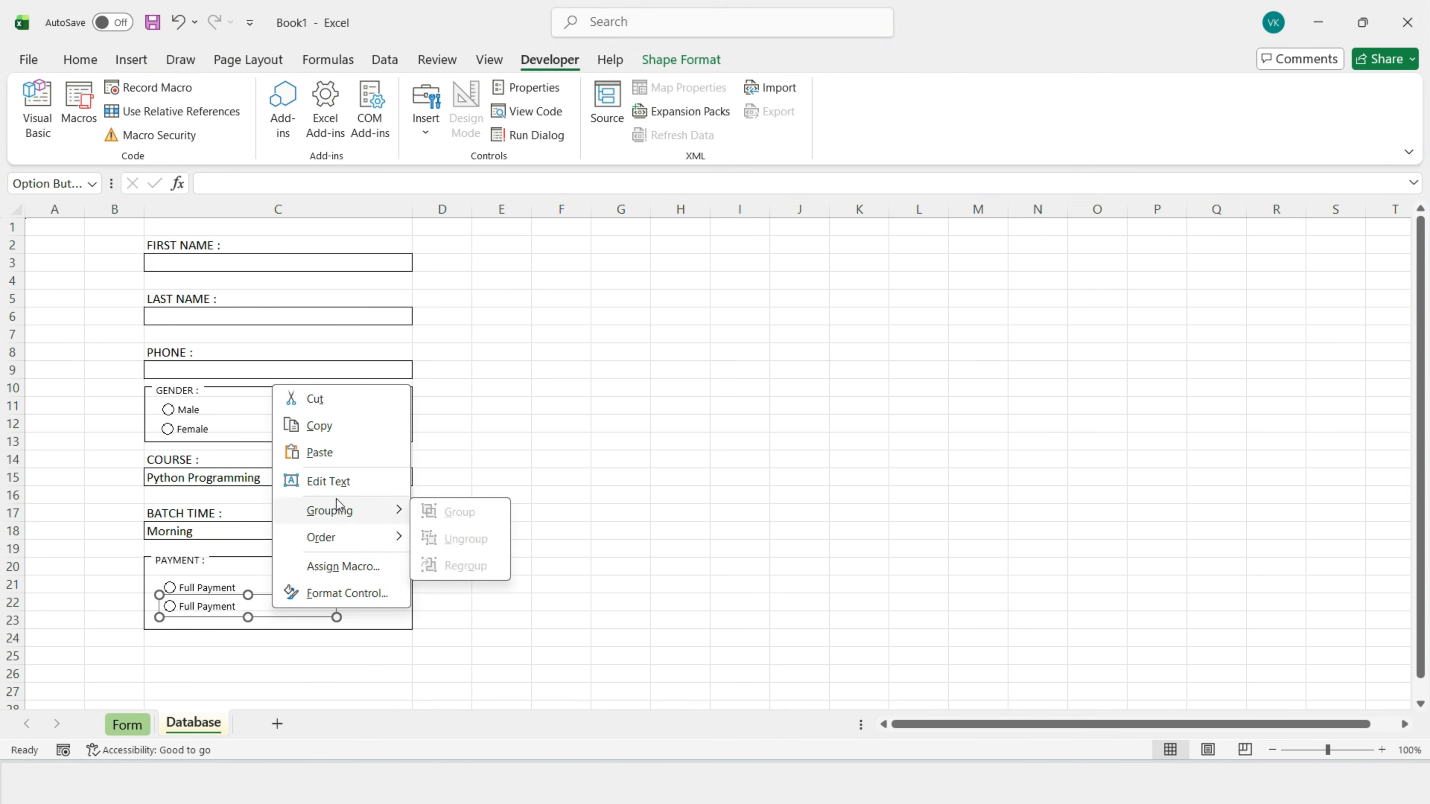
{"action": "left_click", "coordinate": [369, 482]}
{"action": "key", "text": "BackSpace"}
{"action": "key", "text": "BackSpace"}
{"action": "key", "text": "BackSpace"}
{"action": "key", "text": "BackSpace"}
{"action": "key", "text": "BackSpace"}
{"action": "key", "text": "BackSpace"}
{"action": "key", "text": "BackSpace"}
{"action": "key", "text": "BackSpace"}
{"action": "key", "text": "BackSpace"}
{"action": "key", "text": "BackSpace"}
{"action": "key", "text": "BackSpace"}
{"action": "key", "text": "BackSpace"}
{"action": "type", "text": "Monthly"}
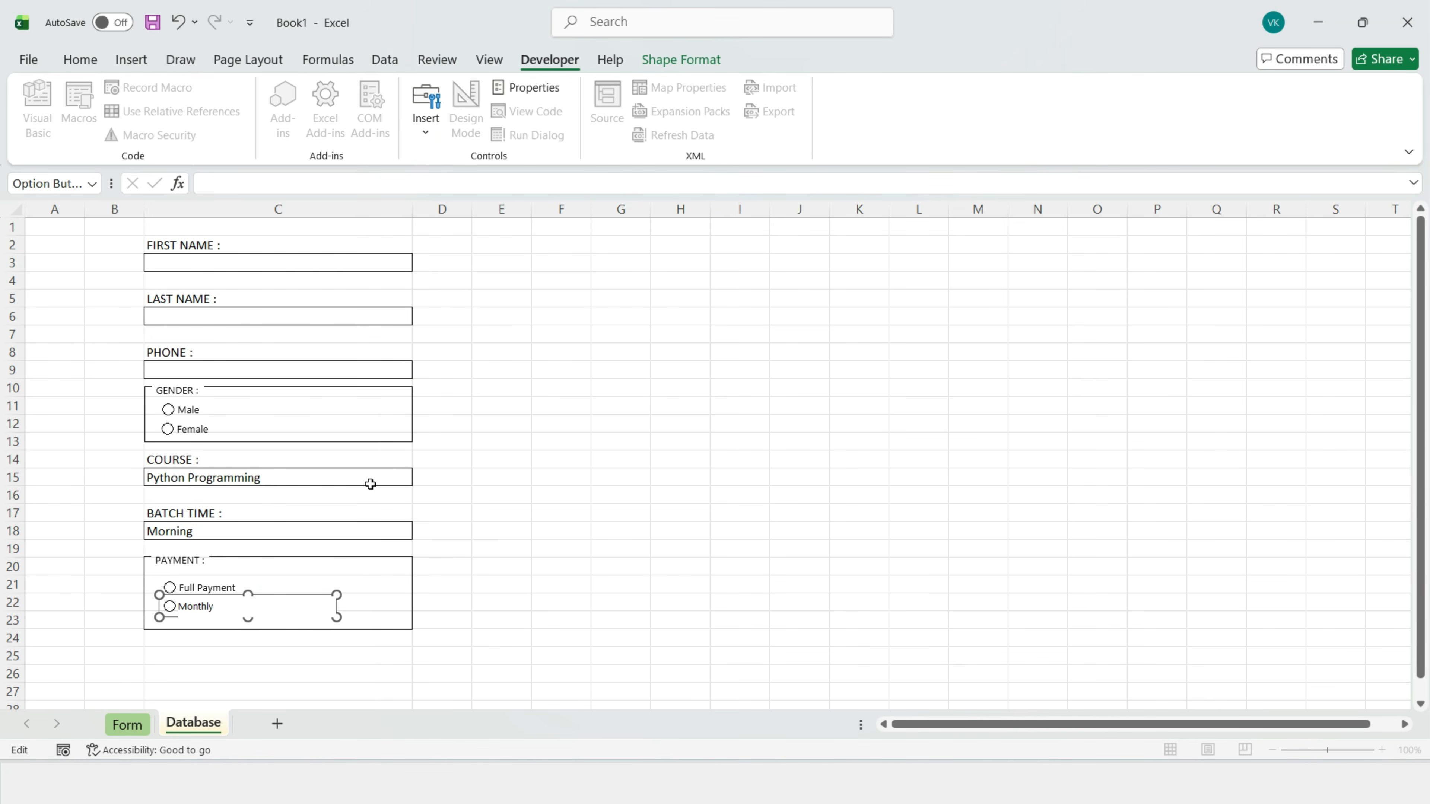
{"action": "type", "text": " EMI"}
{"action": "left_click", "coordinate": [560, 619]}
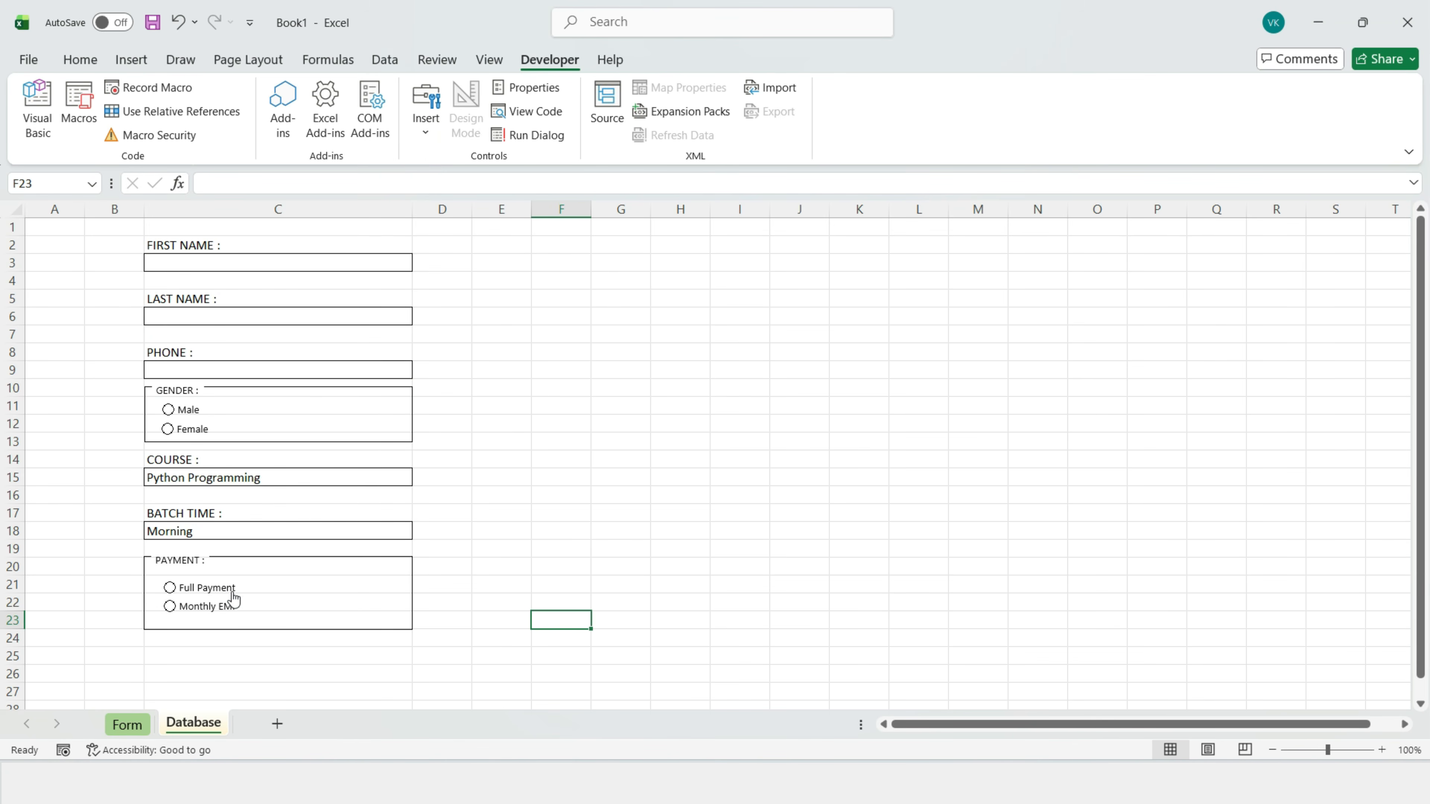
Step: Nudge both payment options up-left and shrink the PAYMENT box to fit them
{"action": "left_click", "coordinate": [232, 594], "text": "ctrl"}
{"action": "left_click", "coordinate": [221, 605], "text": "ctrl"}
{"action": "left_click_drag", "start_coordinate": [268, 590], "coordinate": [262, 583]}
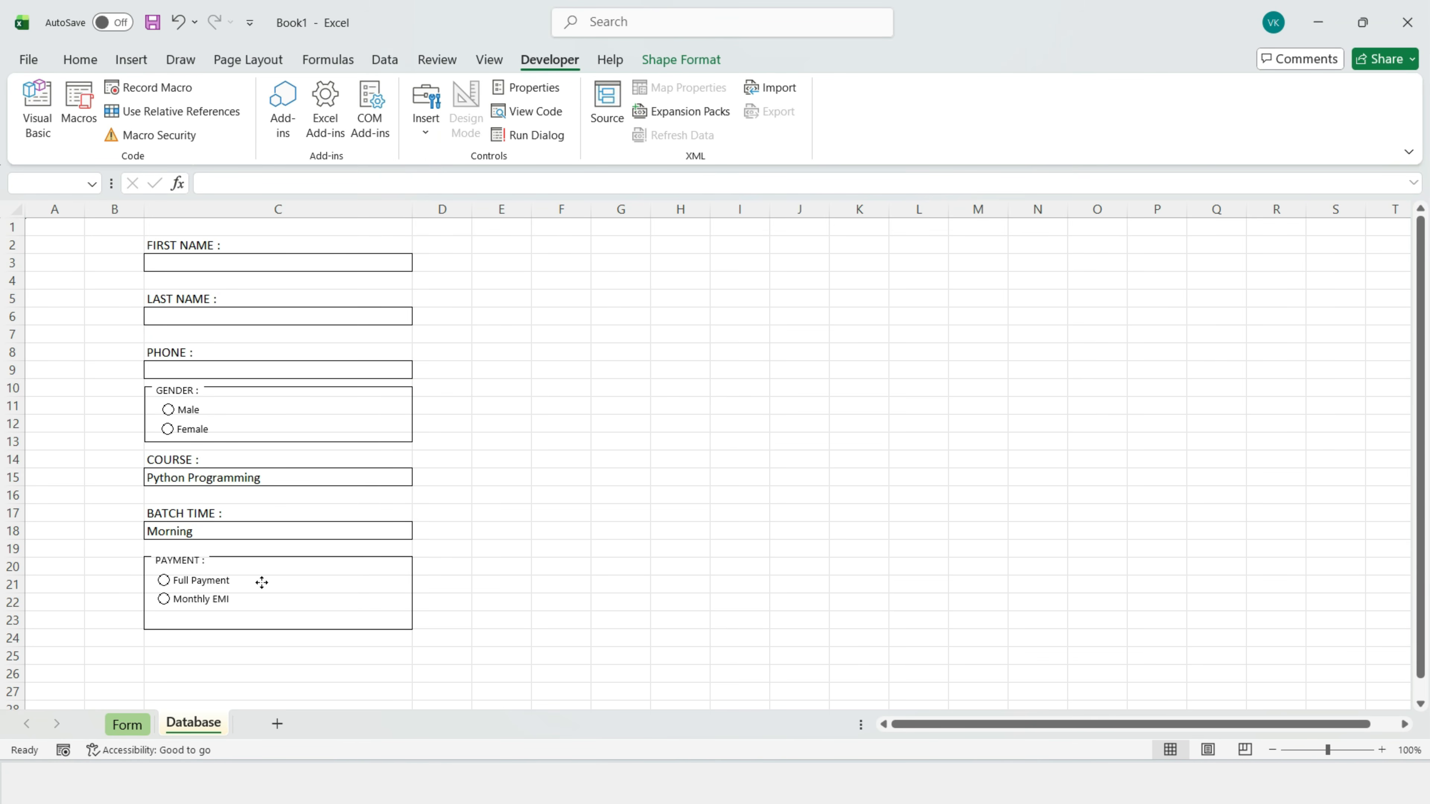
{"action": "left_click", "coordinate": [410, 564]}
{"action": "left_click_drag", "start_coordinate": [281, 629], "coordinate": [279, 612]}
{"action": "left_click", "coordinate": [561, 513]}
Step: Draw a rectangle over C24:C25 below the form and label it SUBMIT
{"action": "scroll", "coordinate": [566, 565], "scroll_direction": "down", "scroll_amount": 2}
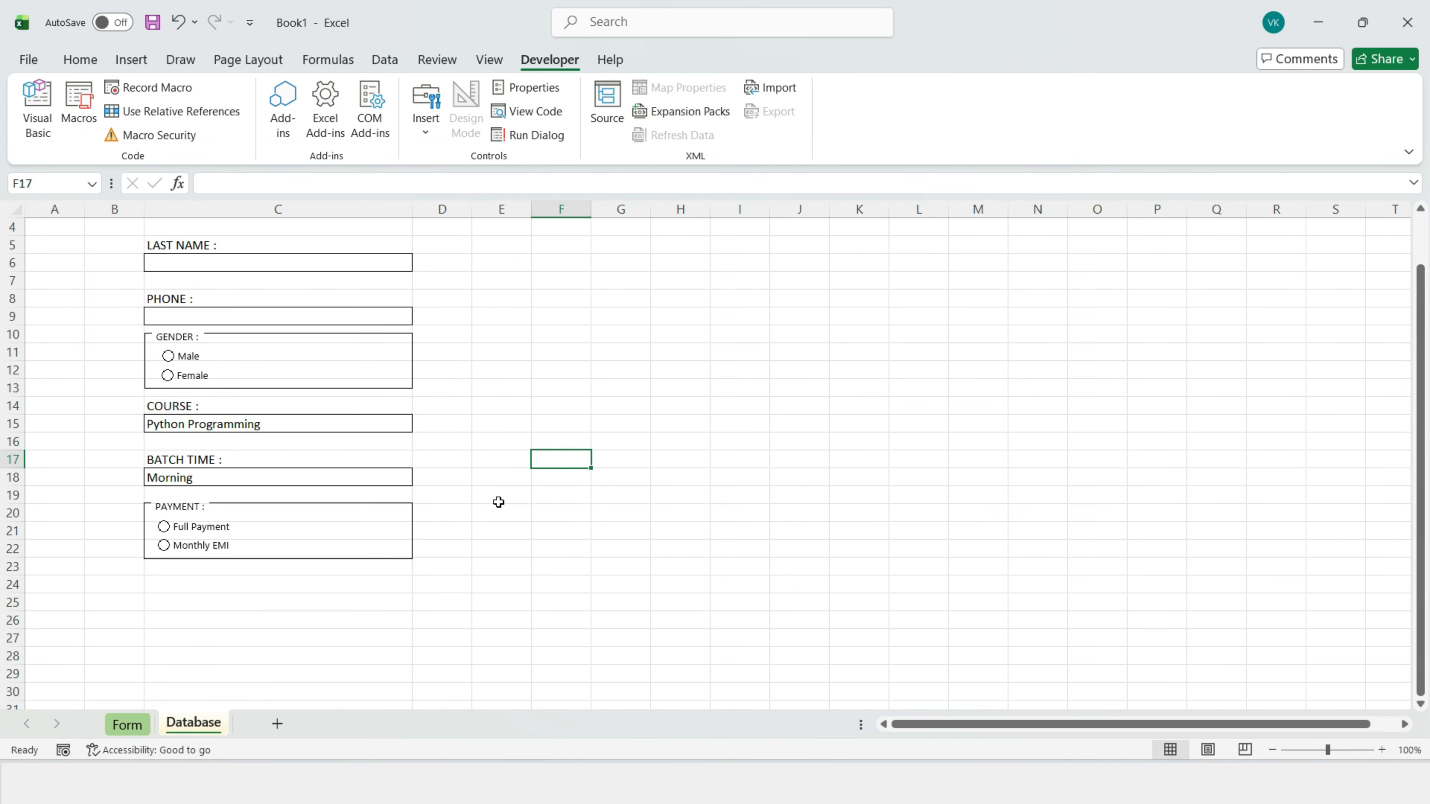
{"action": "left_click", "coordinate": [162, 530]}
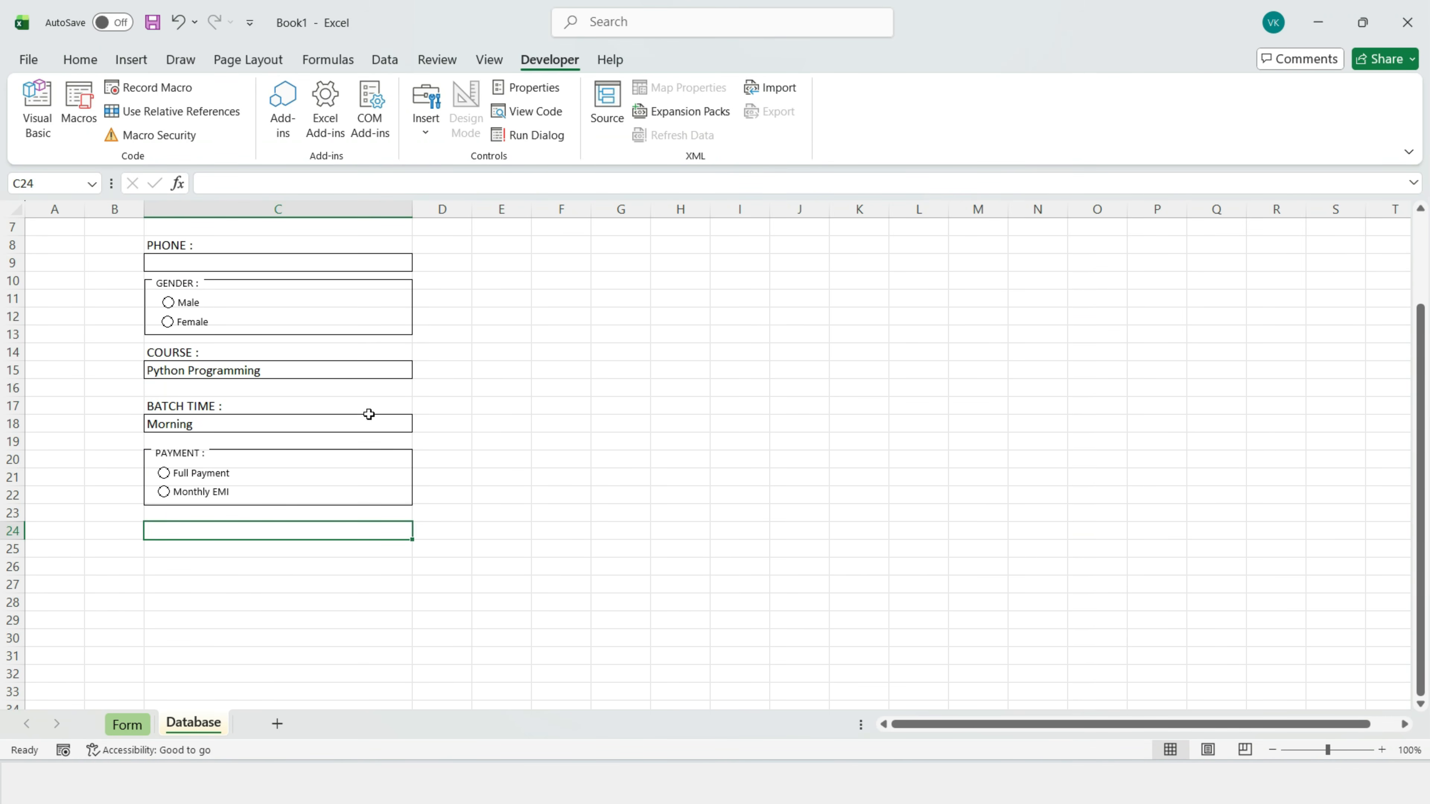
{"action": "left_click", "coordinate": [136, 63]}
{"action": "left_click", "coordinate": [290, 88]}
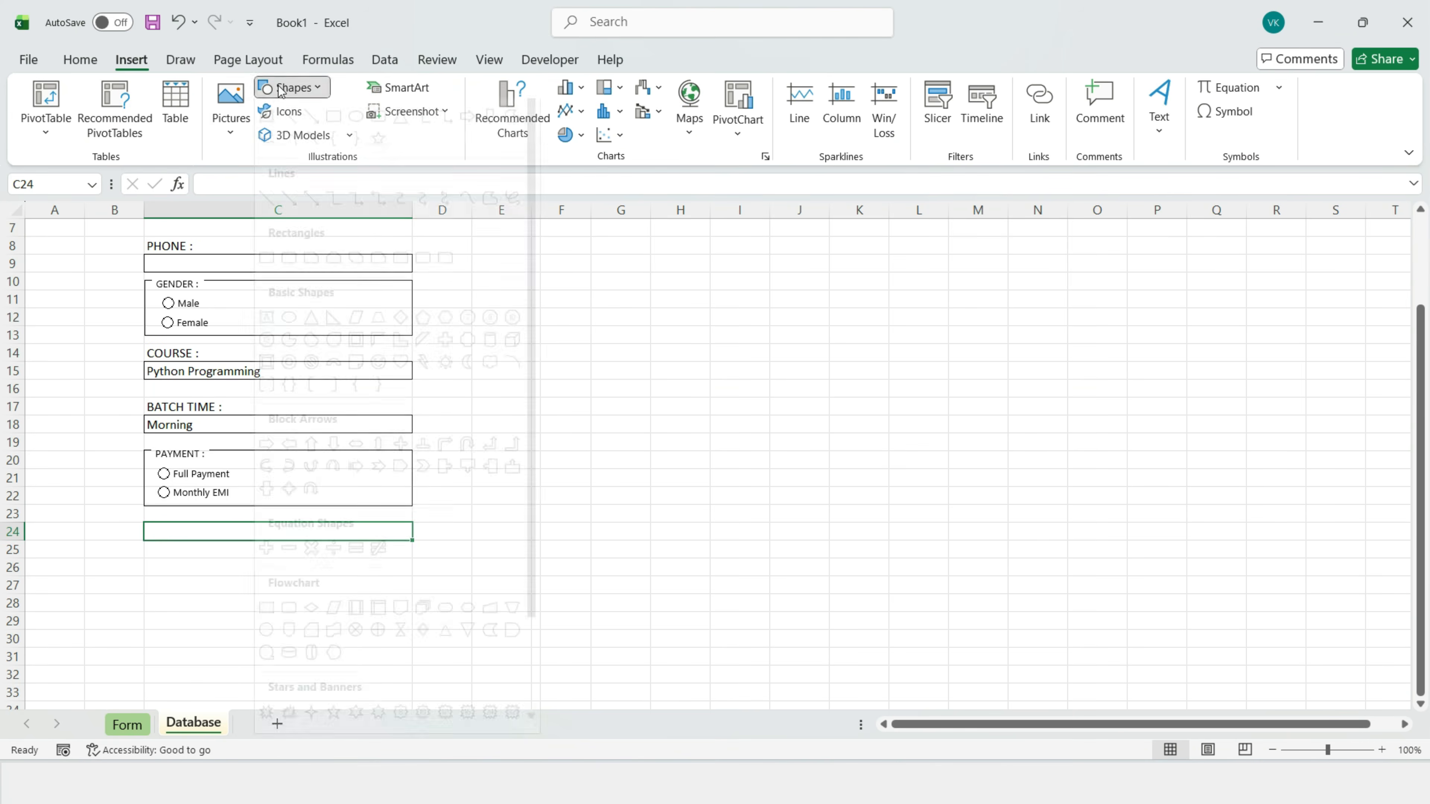
{"action": "left_click", "coordinate": [332, 138]}
{"action": "scroll", "coordinate": [142, 361], "scroll_direction": "down", "scroll_amount": 3}
{"action": "left_click_drag", "start_coordinate": [142, 361], "coordinate": [413, 401]}
{"action": "type", "text": "SUBMIT"}
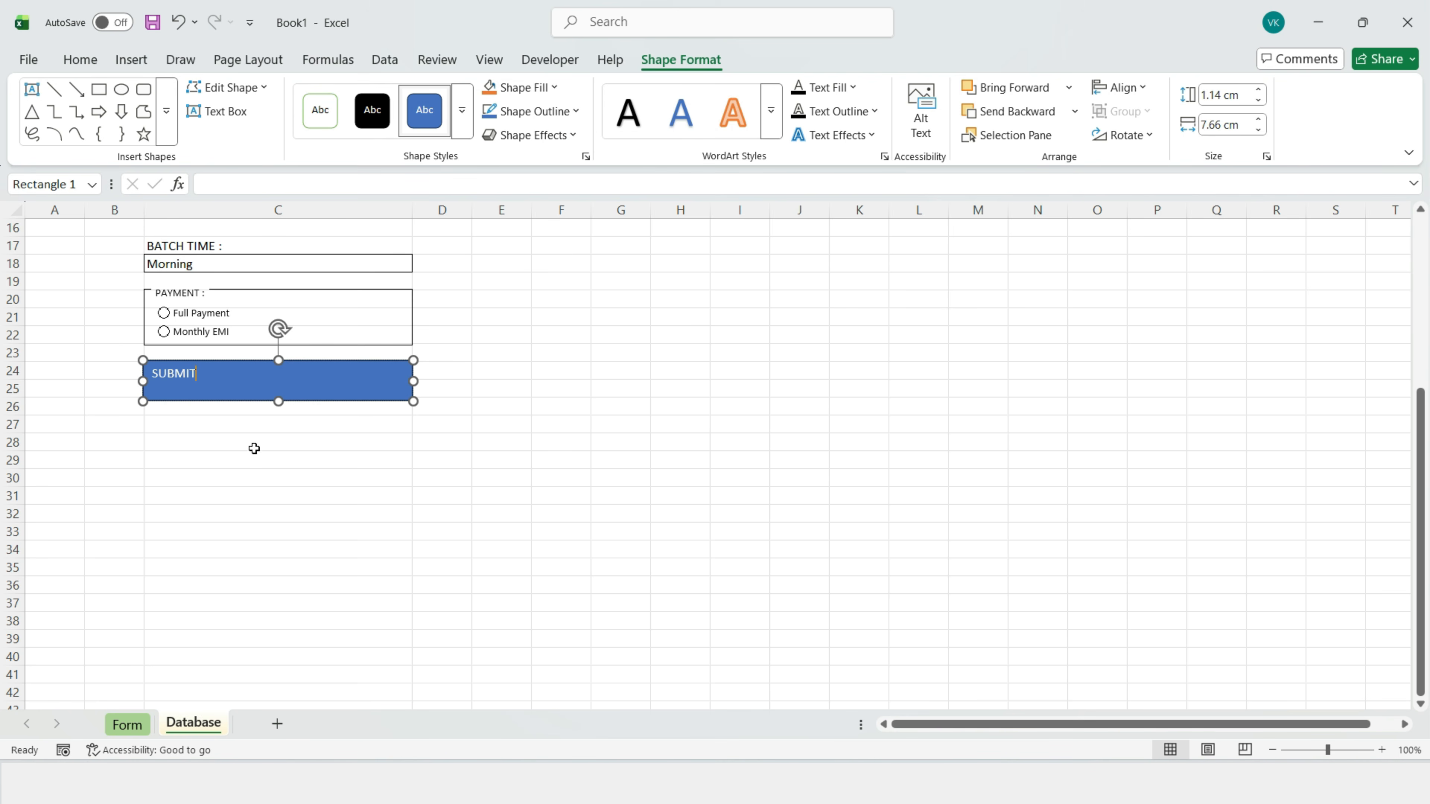
Step: Centre the SUBMIT label vertically and horizontally, enlarge its font, and make it bold
{"action": "left_click", "coordinate": [79, 59]}
{"action": "left_click", "coordinate": [429, 100]}
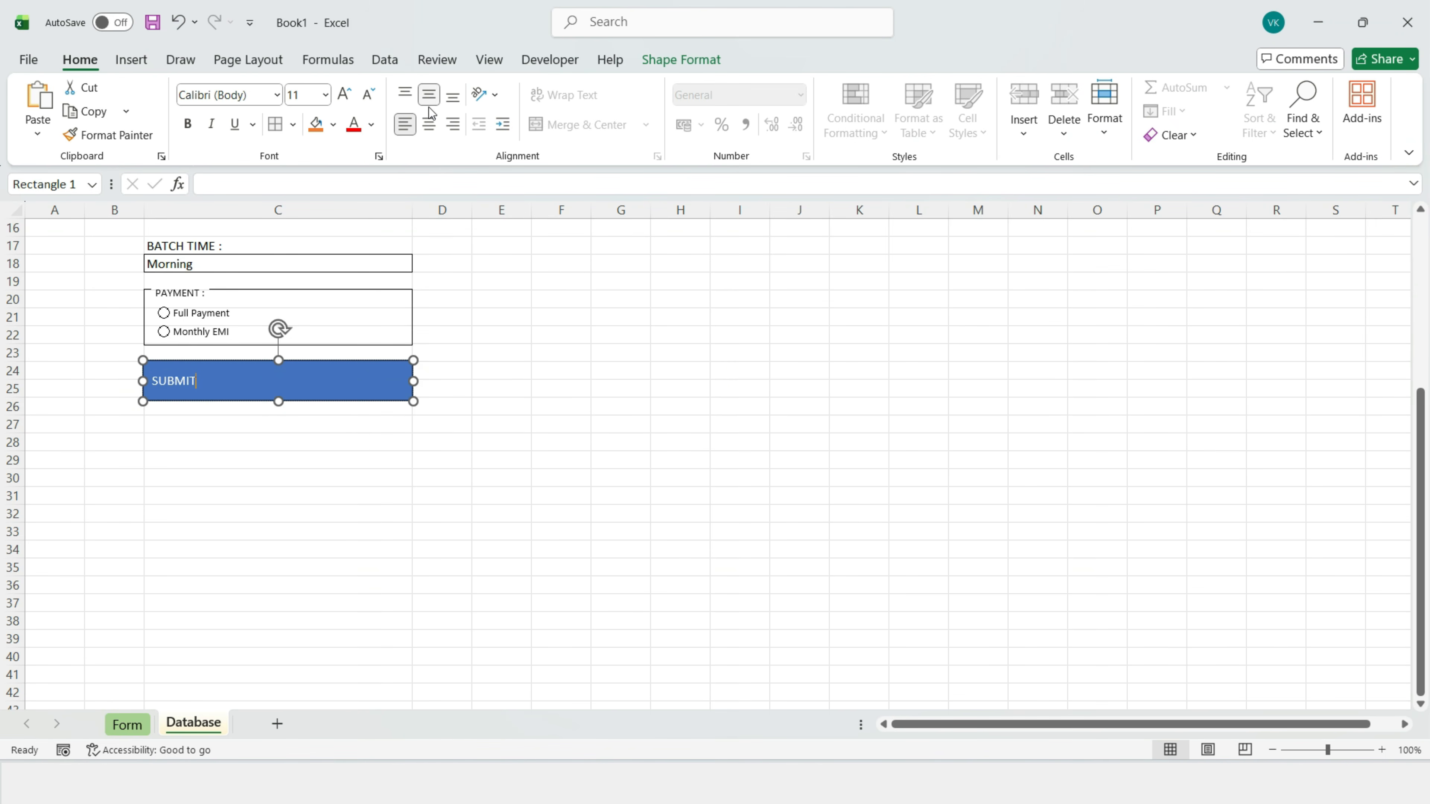
{"action": "left_click", "coordinate": [429, 124]}
{"action": "key", "text": "ctrl+a"}
{"action": "left_click", "coordinate": [345, 94]}
{"action": "left_click", "coordinate": [344, 94]}
{"action": "left_click", "coordinate": [345, 94]}
{"action": "left_click", "coordinate": [344, 95]}
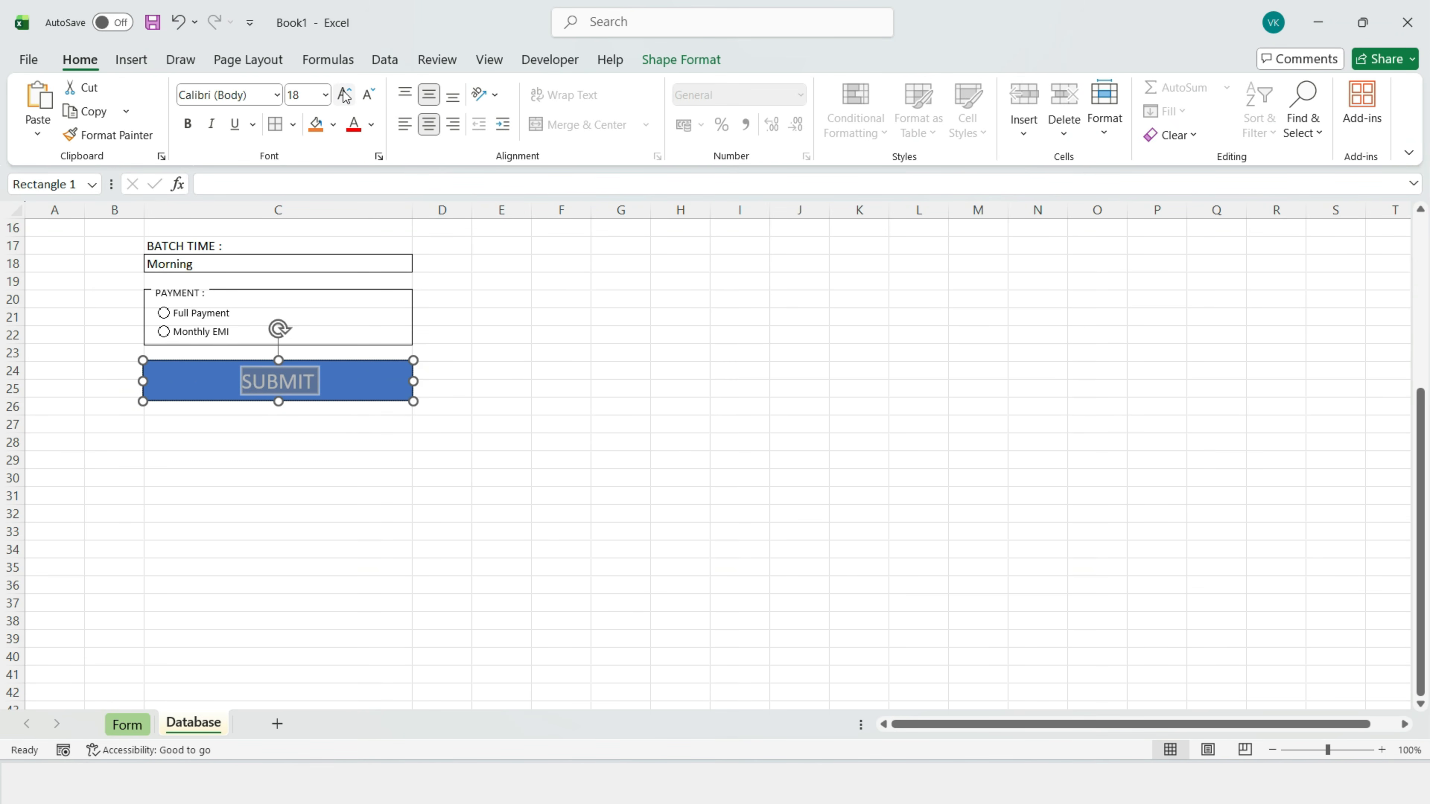
{"action": "left_click", "coordinate": [369, 94]}
{"action": "left_click", "coordinate": [187, 123]}
{"action": "left_click", "coordinate": [248, 459]}
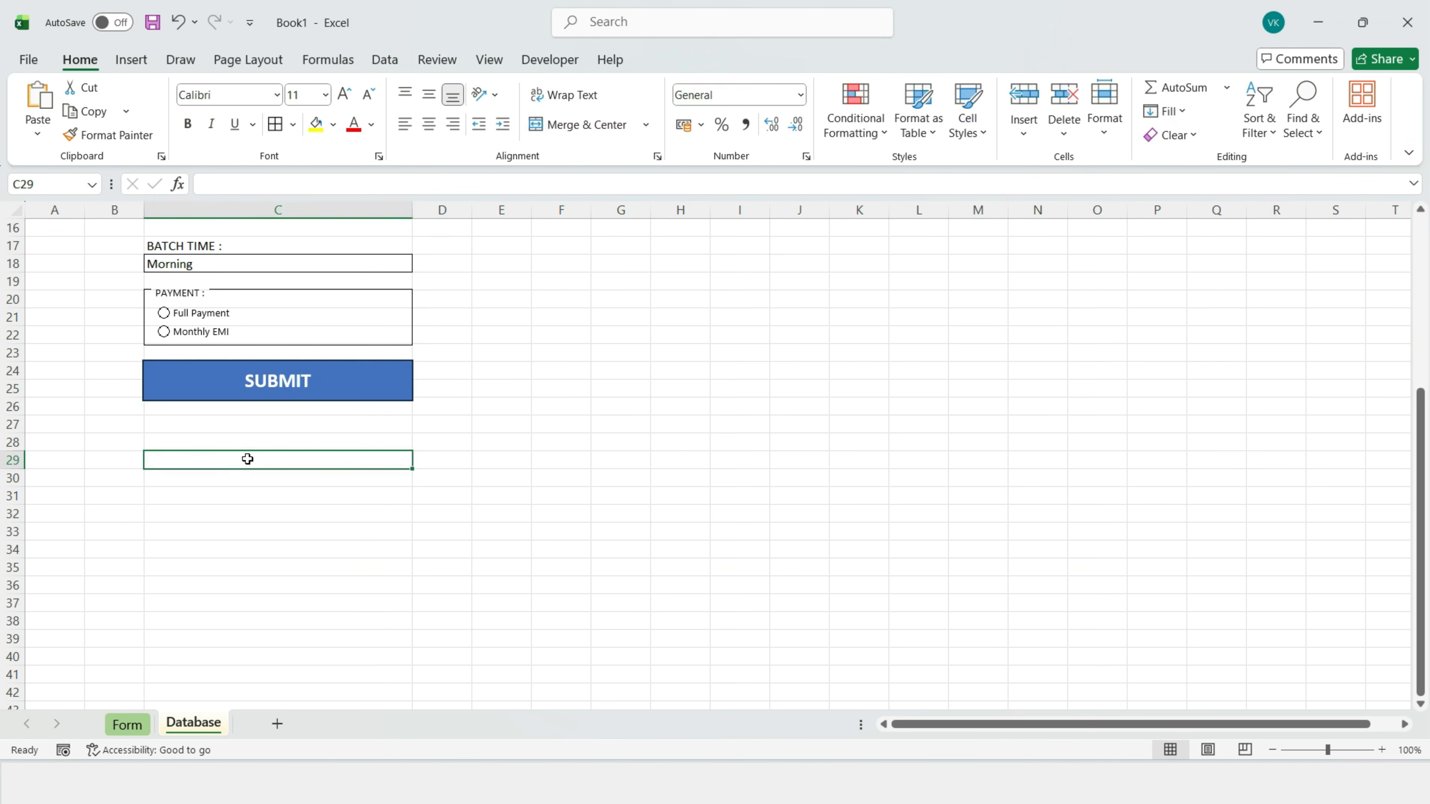
{"action": "scroll", "coordinate": [248, 459], "scroll_direction": "up", "scroll_amount": 4}
{"action": "left_click", "coordinate": [501, 620]}
{"action": "left_click", "coordinate": [131, 60]}
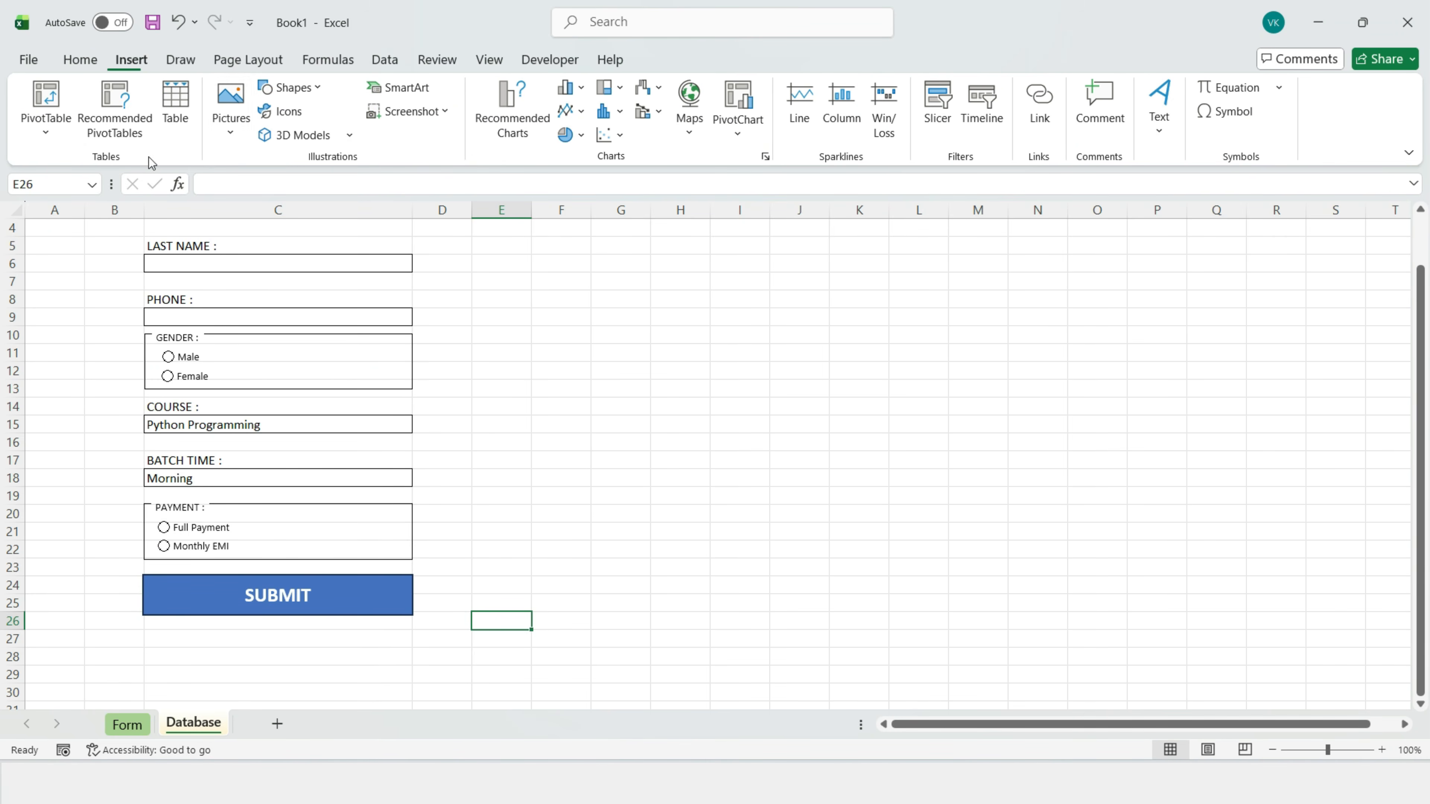
Step: Draw a rectangle just below SUBMIT and type Clear All in it
{"action": "left_click", "coordinate": [290, 88]}
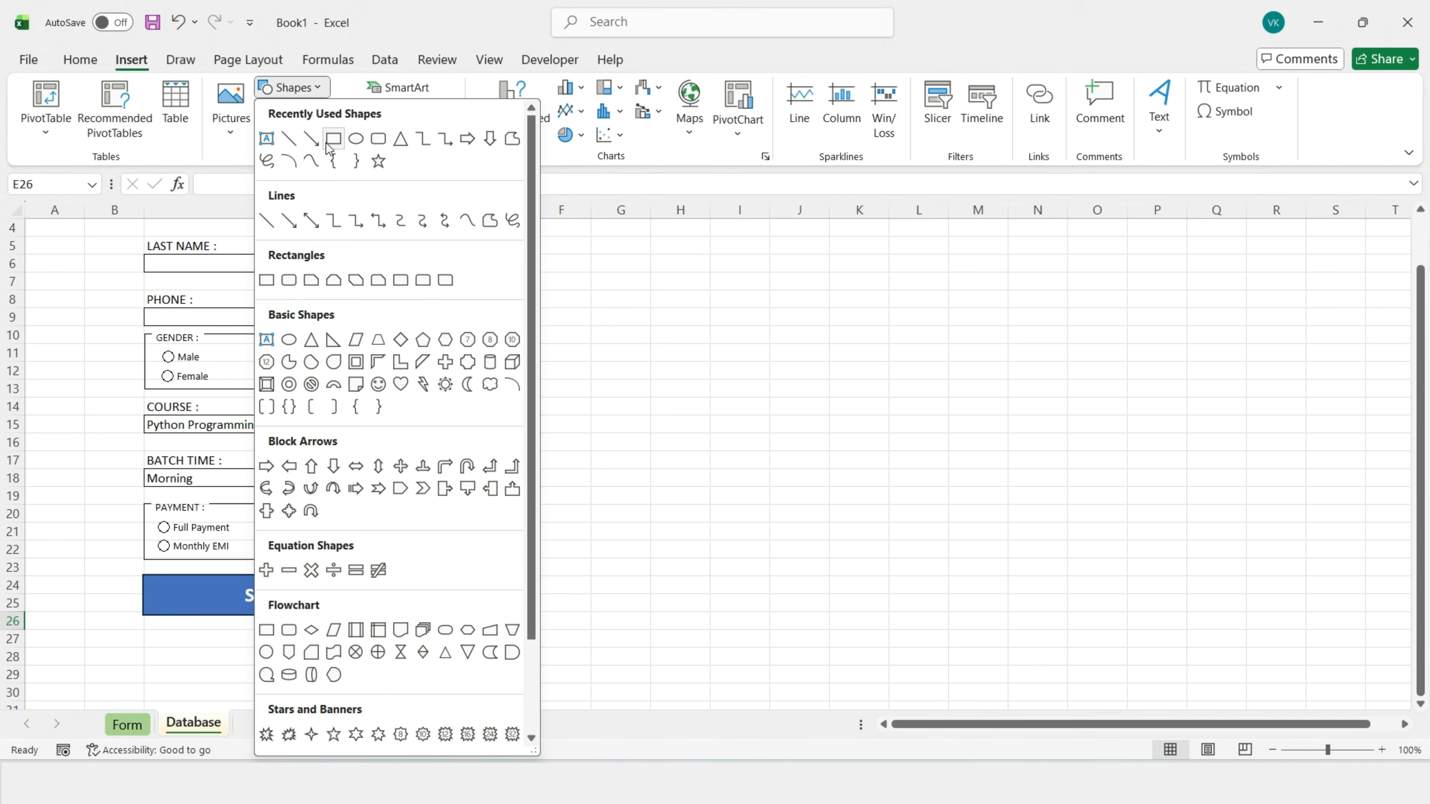
{"action": "left_click", "coordinate": [333, 138]}
{"action": "left_click_drag", "start_coordinate": [222, 623], "coordinate": [333, 649]}
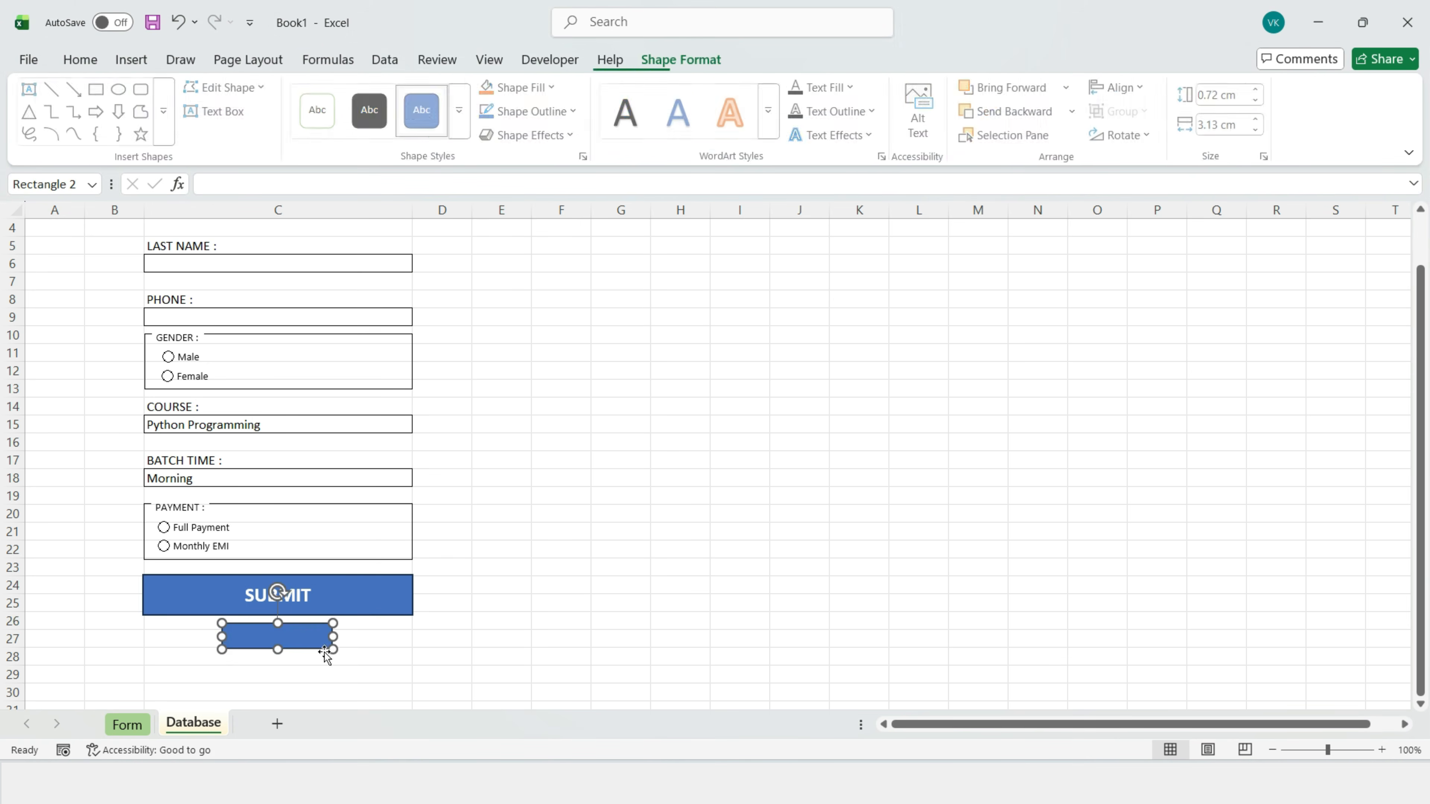
{"action": "scroll", "coordinate": [490, 401], "scroll_direction": "down", "scroll_amount": 2}
{"action": "scroll", "coordinate": [490, 401], "scroll_direction": "down", "scroll_amount": 2}
{"action": "type", "text": "Clear All"}
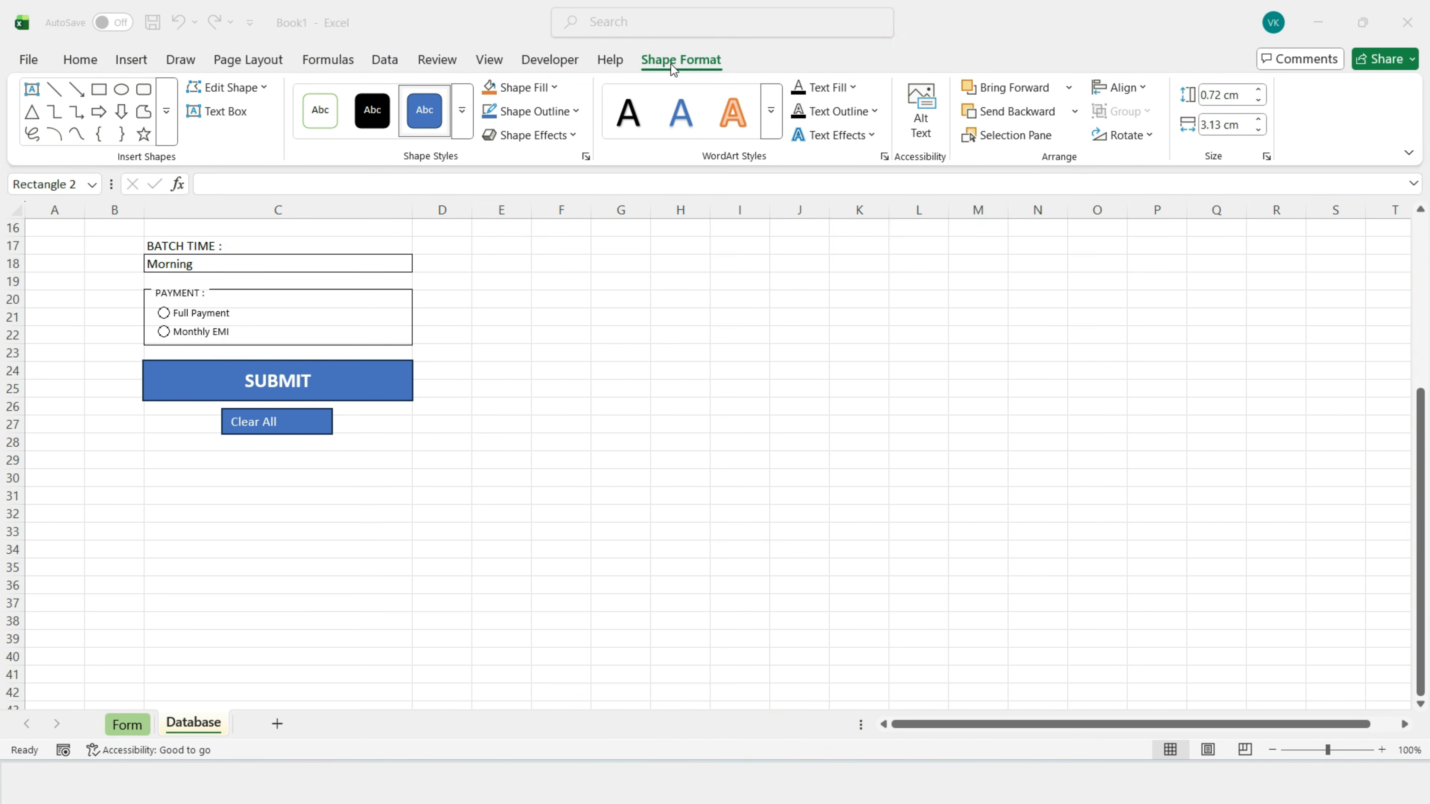
Step: Give the Clear All shape no fill, no outline, and black text
{"action": "left_click", "coordinate": [671, 61]}
{"action": "left_click", "coordinate": [521, 87]}
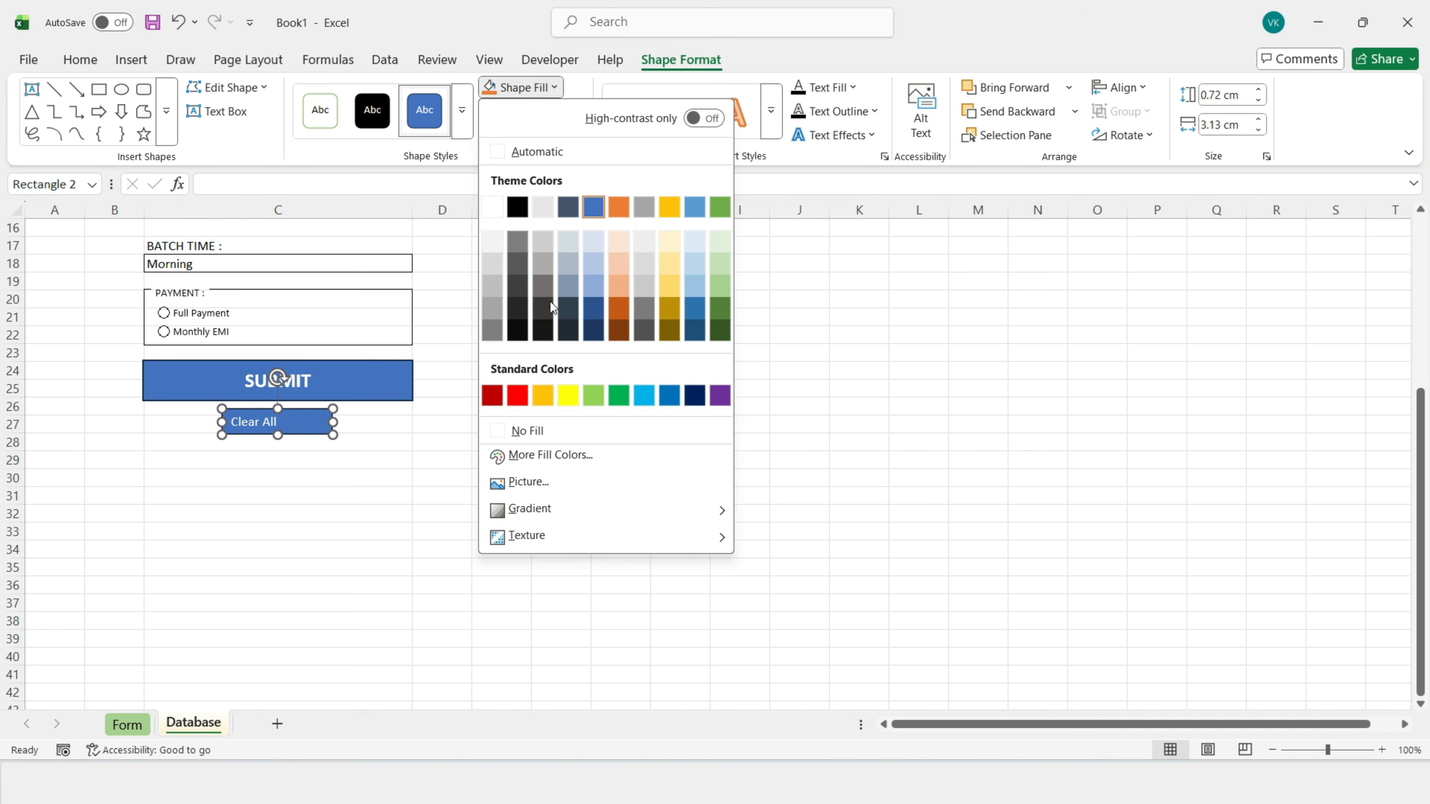
{"action": "left_click", "coordinate": [503, 432]}
{"action": "left_click", "coordinate": [563, 111]}
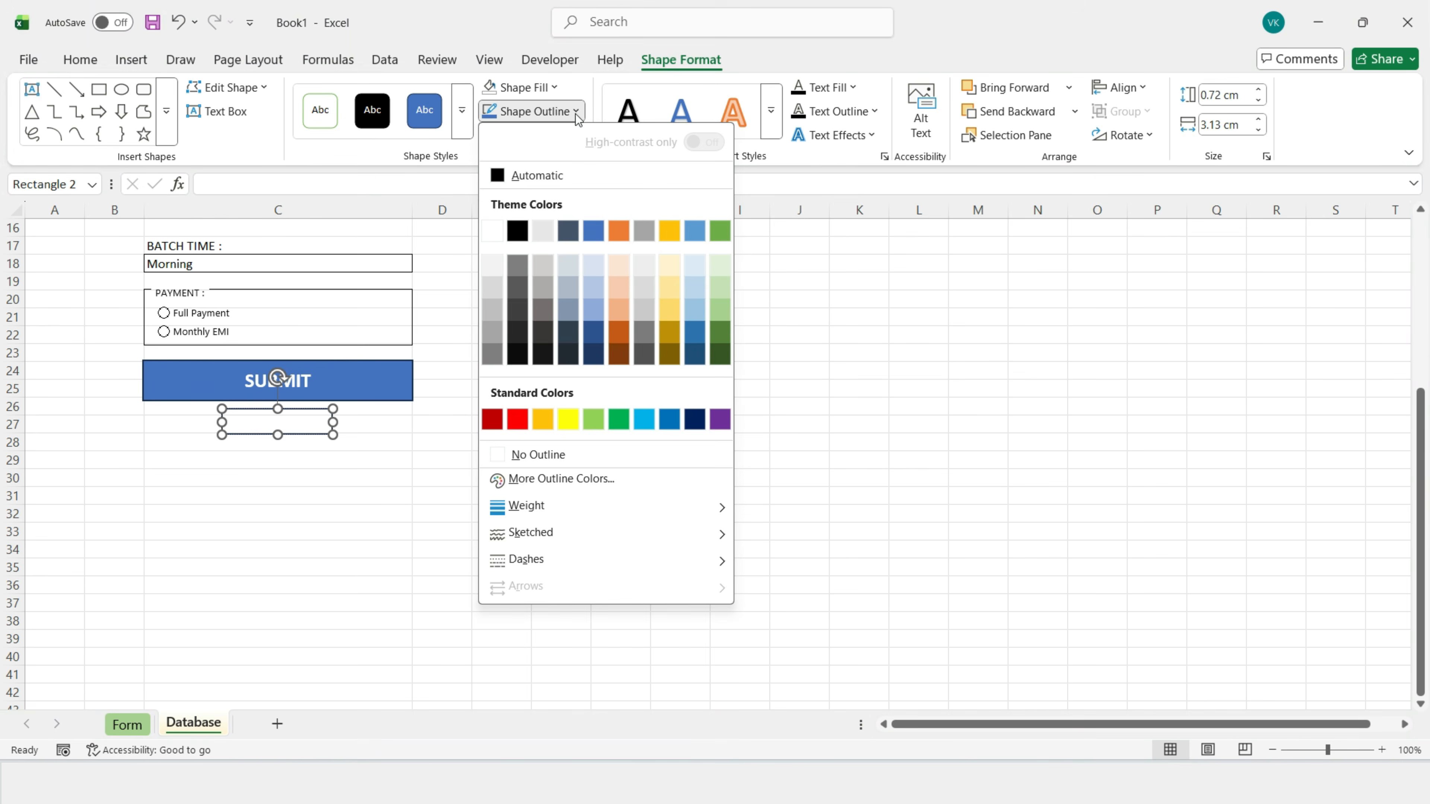
{"action": "left_click", "coordinate": [507, 455]}
{"action": "left_click", "coordinate": [85, 61]}
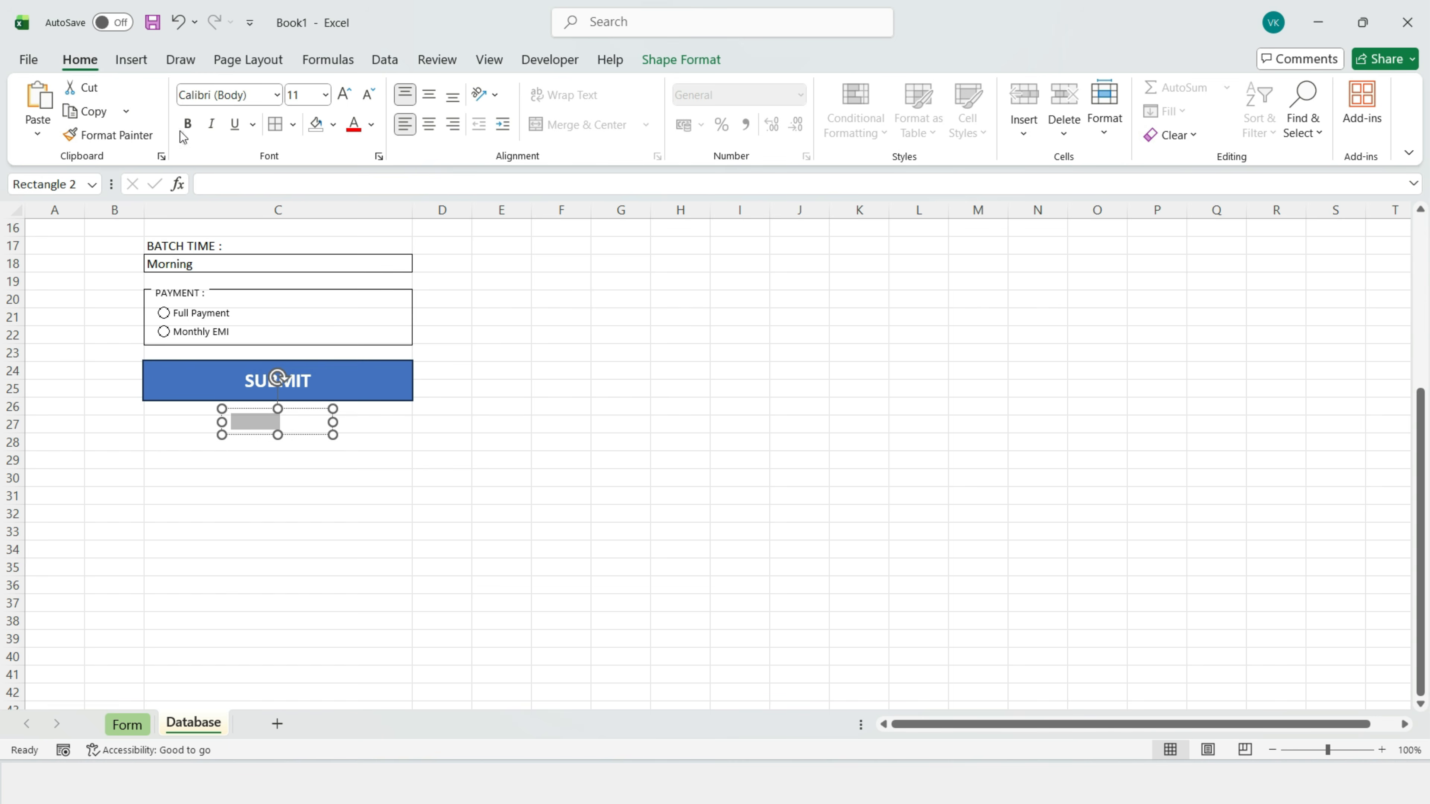
{"action": "left_click", "coordinate": [371, 124]}
{"action": "left_click", "coordinate": [381, 243]}
Step: Narrow the Clear All box and settle its text alignment to top-left
{"action": "left_click_drag", "start_coordinate": [333, 435], "coordinate": [306, 406]}
{"action": "left_click", "coordinate": [429, 125]}
{"action": "left_click", "coordinate": [429, 95]}
{"action": "left_click", "coordinate": [406, 96]}
{"action": "left_click", "coordinate": [410, 124]}
{"action": "left_click", "coordinate": [772, 548]}
{"action": "left_click", "coordinate": [274, 410]}
{"action": "left_click", "coordinate": [594, 459]}
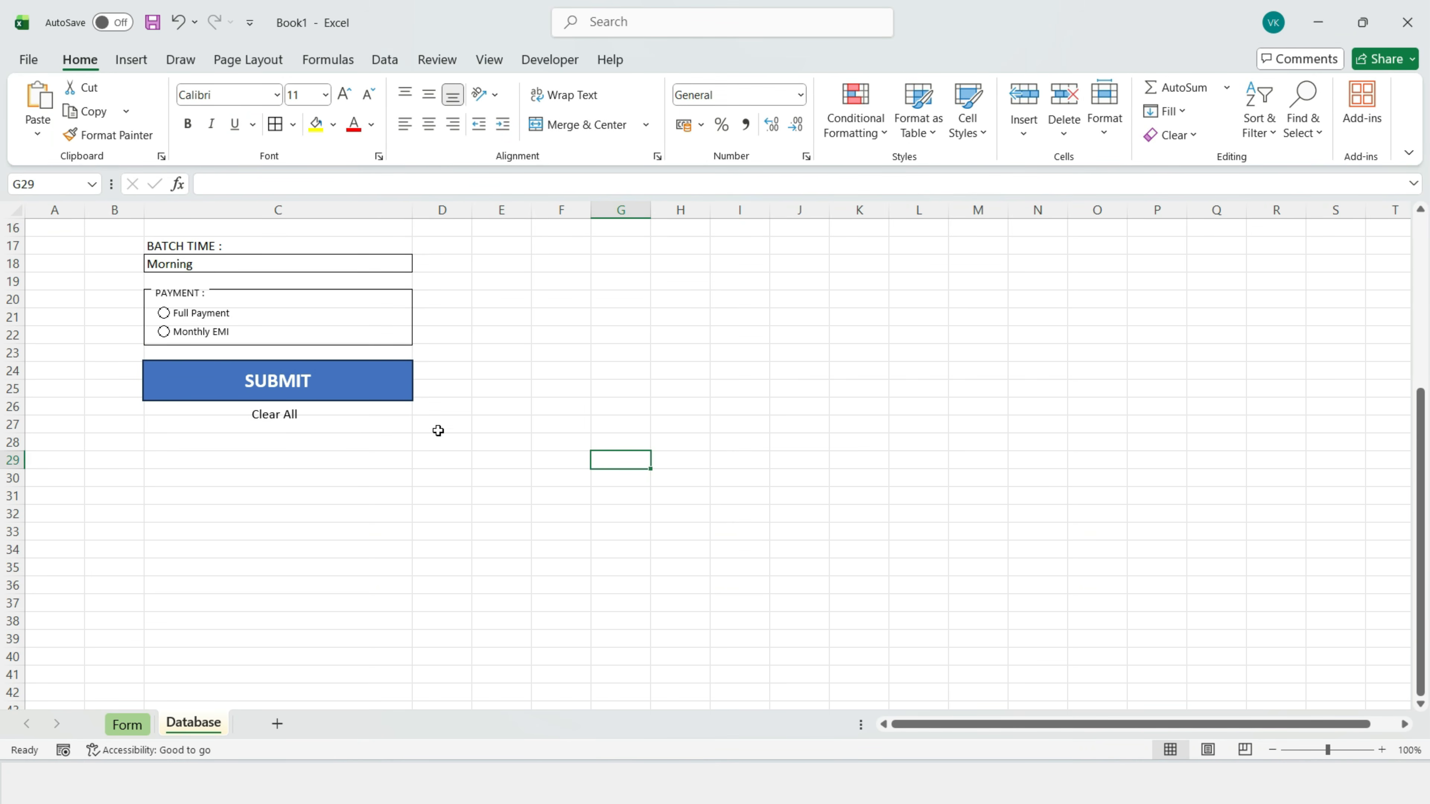
Step: Insert a blank row above the form to shift it down one row
{"action": "scroll", "coordinate": [428, 423], "scroll_direction": "up", "scroll_amount": 5}
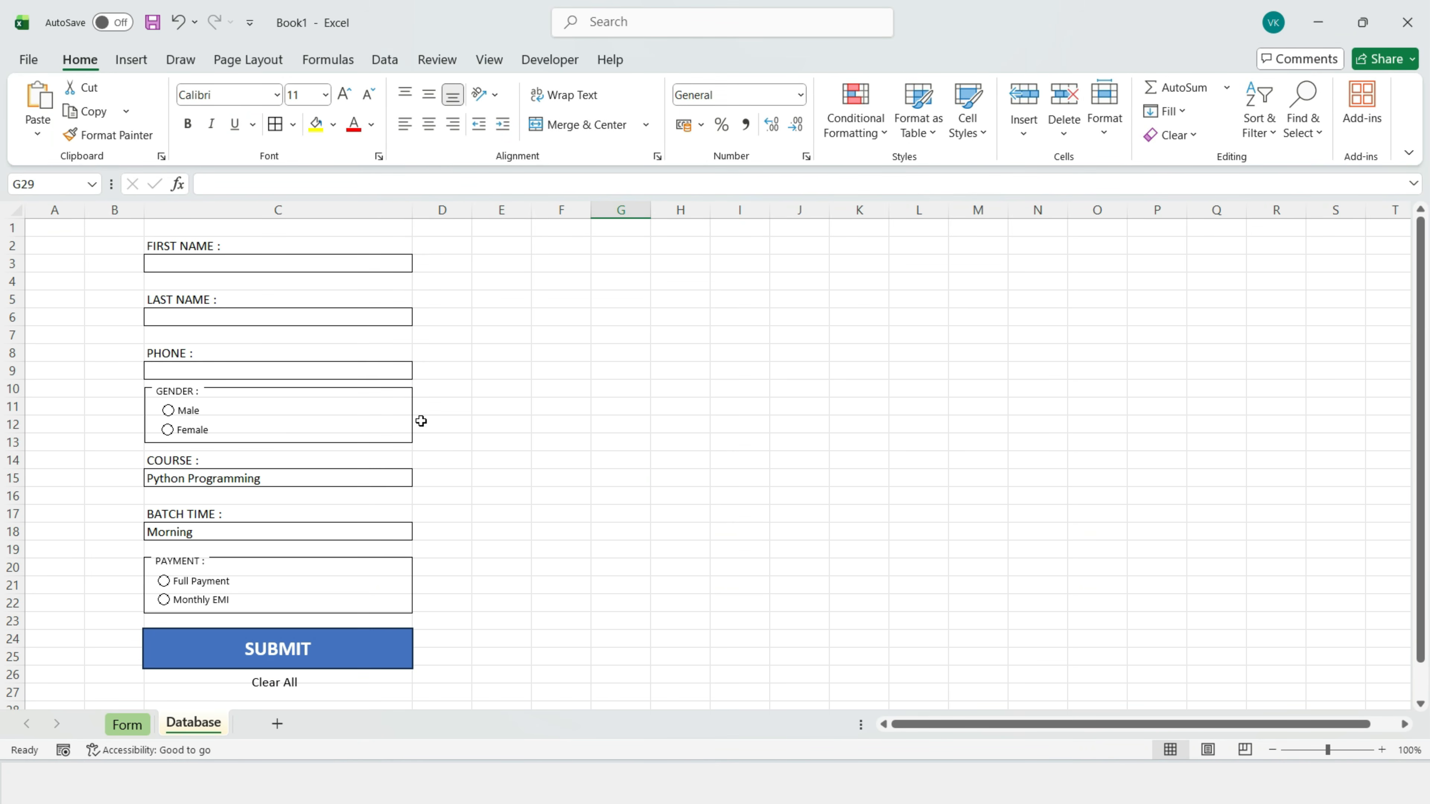
{"action": "right_click", "coordinate": [12, 228]}
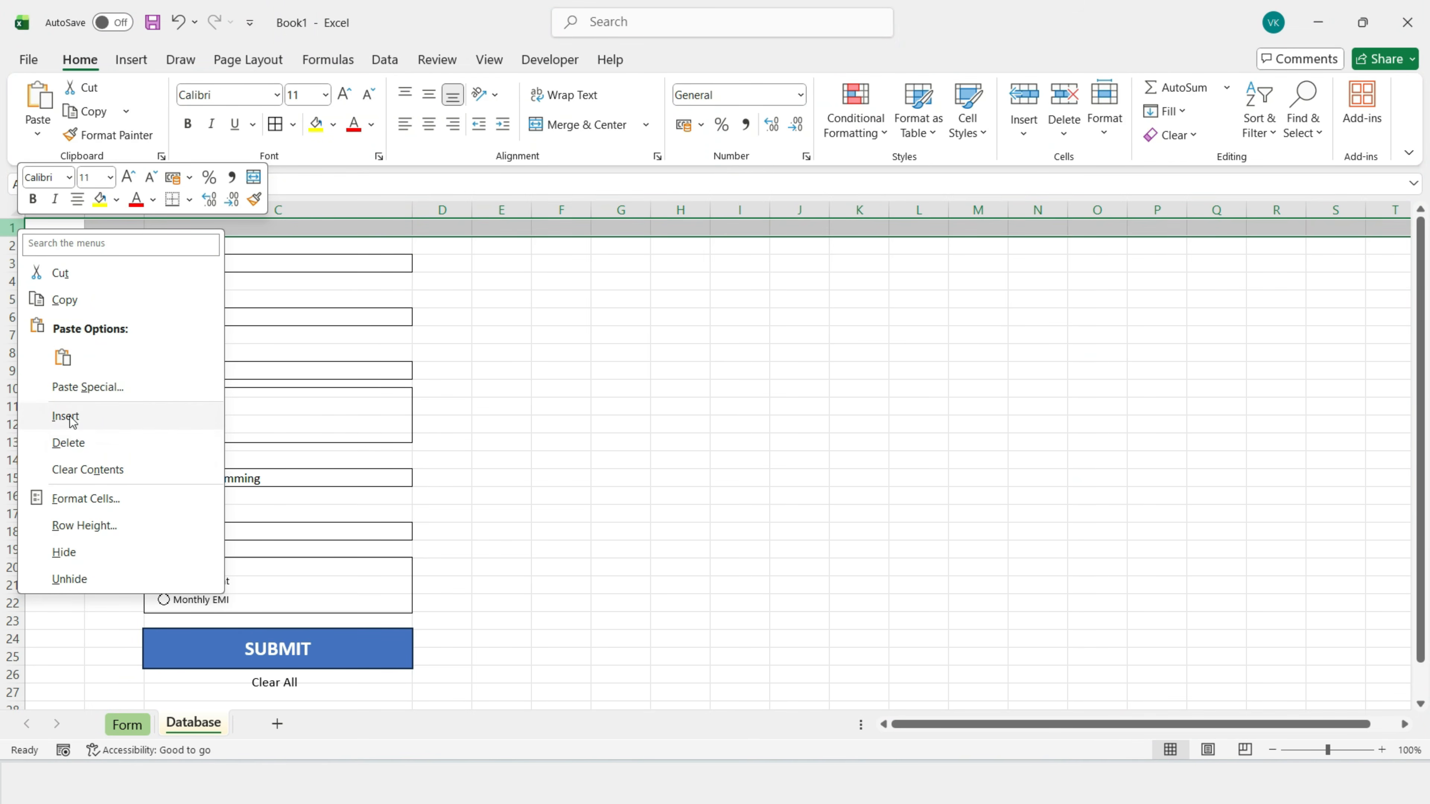
{"action": "left_click", "coordinate": [88, 416]}
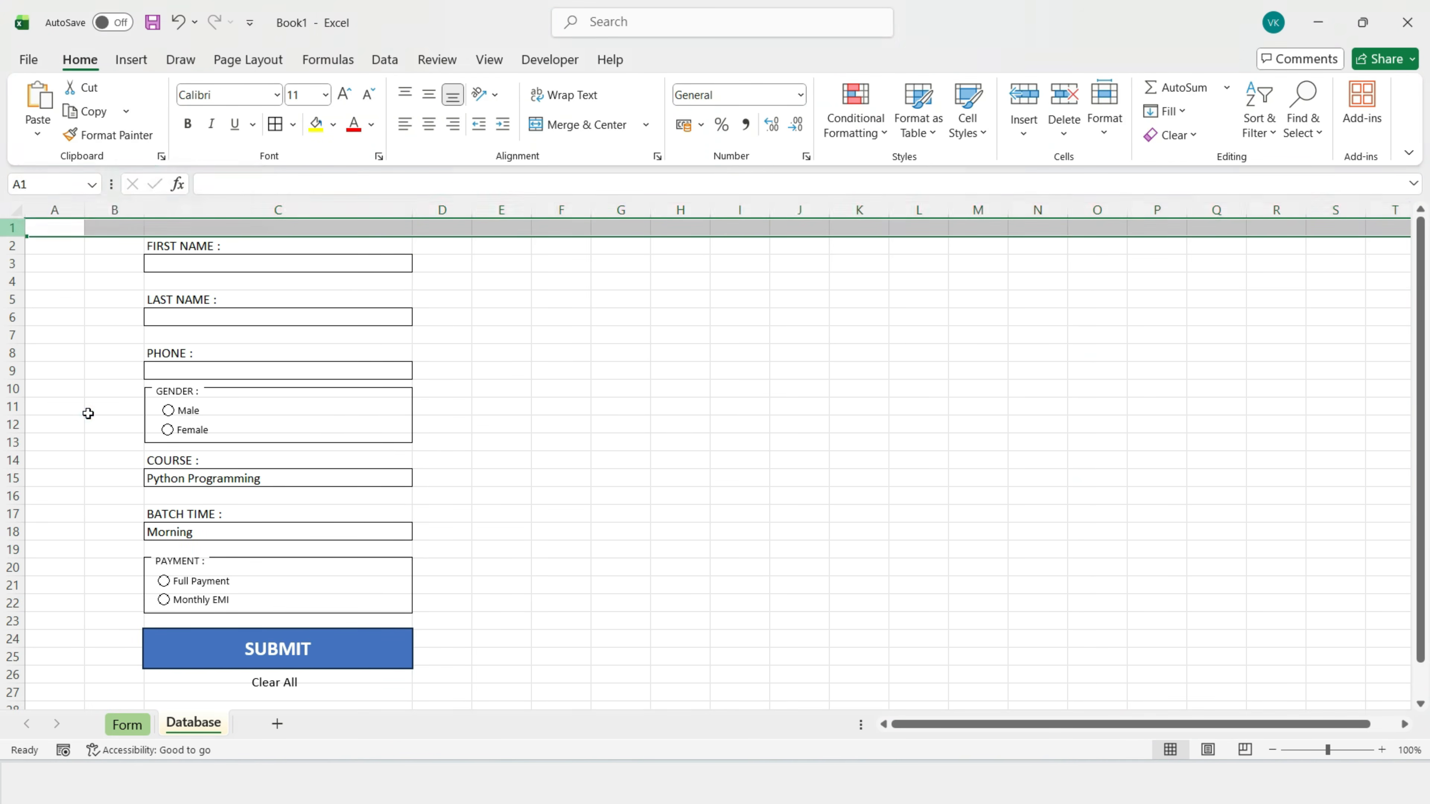
{"action": "left_click", "coordinate": [556, 350]}
Step: Put an outside border around the form area B2:D28
{"action": "left_click_drag", "start_coordinate": [102, 249], "coordinate": [430, 583]}
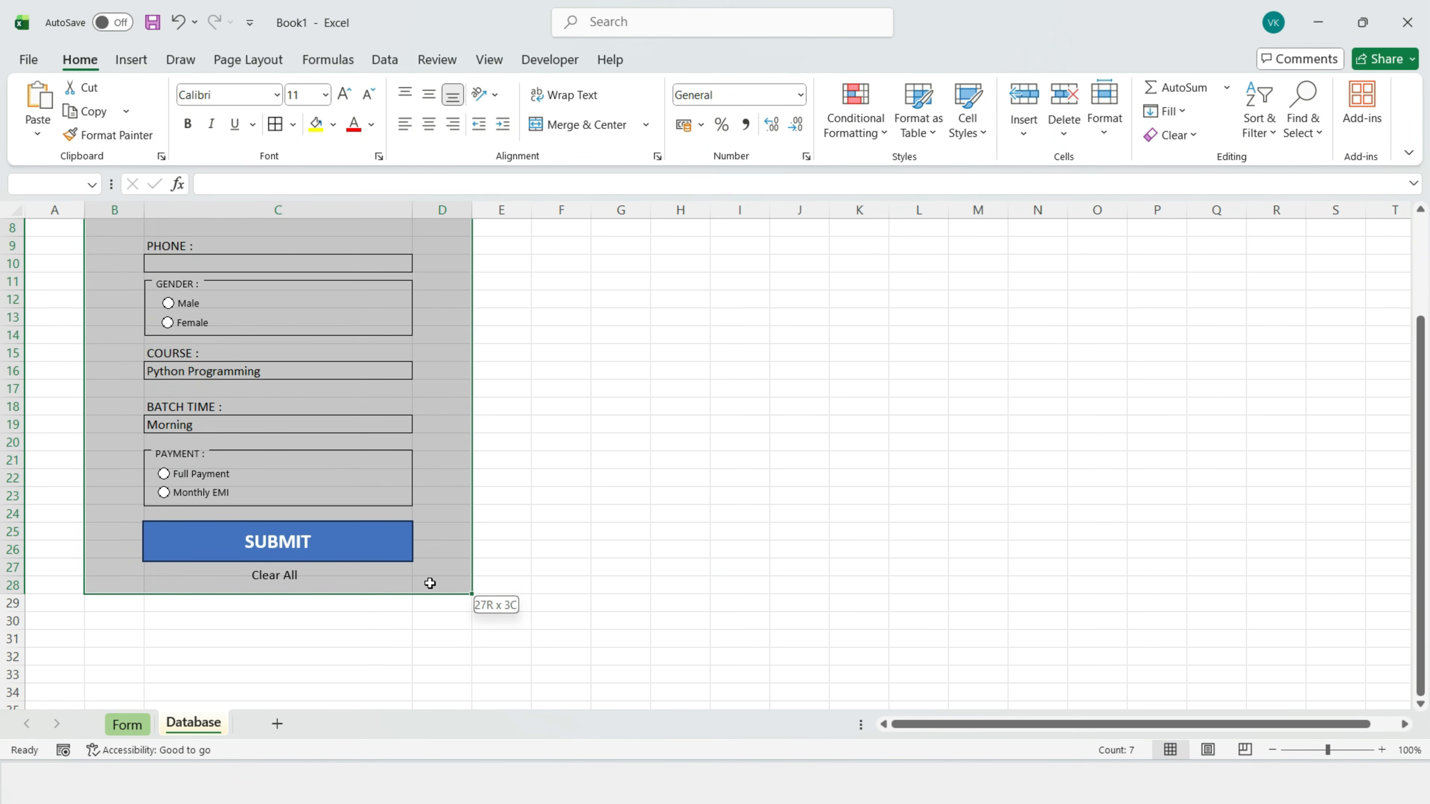
{"action": "left_click", "coordinate": [293, 124]}
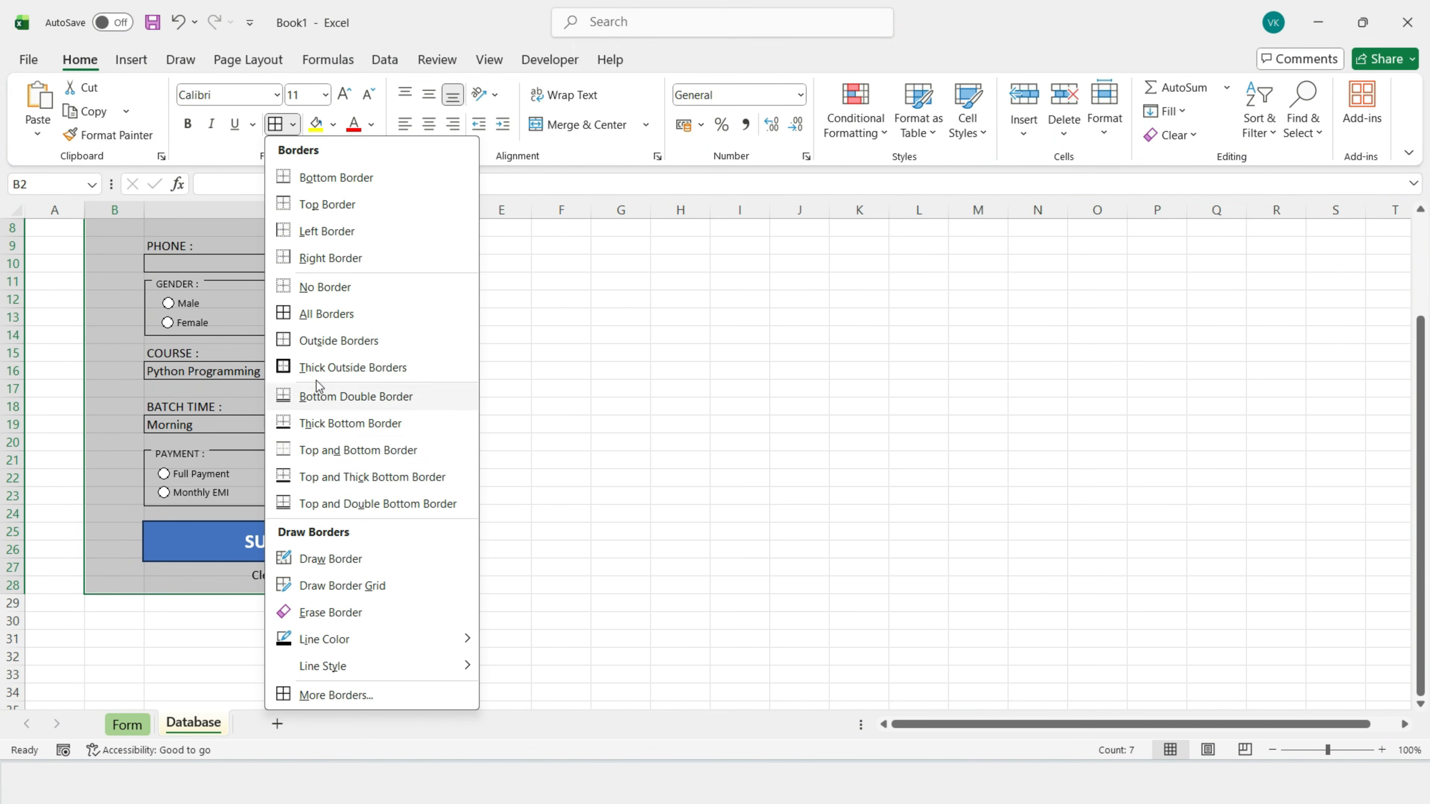
{"action": "left_click", "coordinate": [311, 340]}
{"action": "left_click", "coordinate": [568, 361]}
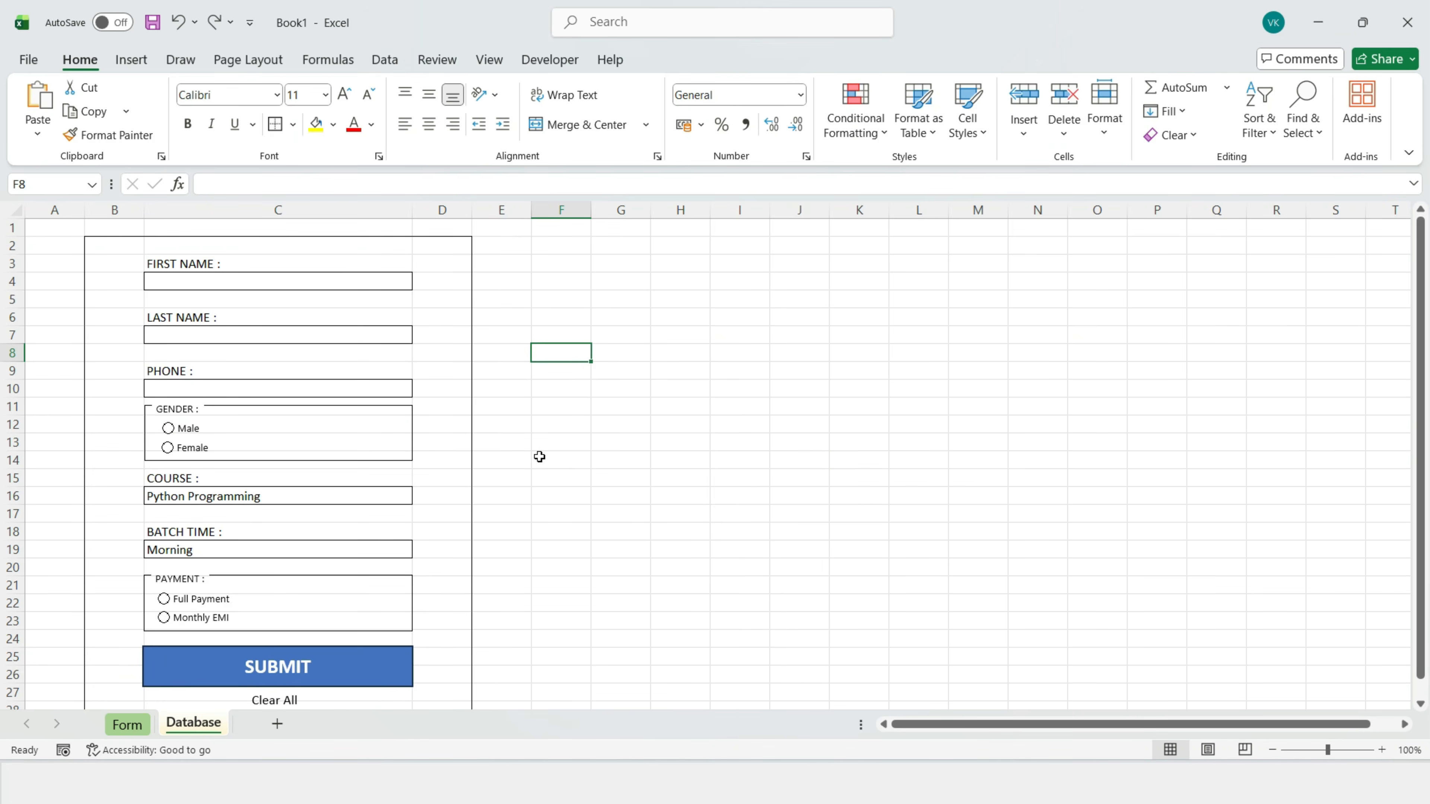
Step: Select the entire sheet except the form area B2:D28
{"action": "key", "text": "ctrl+a"}
{"action": "left_click_drag", "start_coordinate": [116, 246], "coordinate": [445, 705]}
{"action": "scroll", "coordinate": [437, 630], "scroll_direction": "down", "scroll_amount": 3}
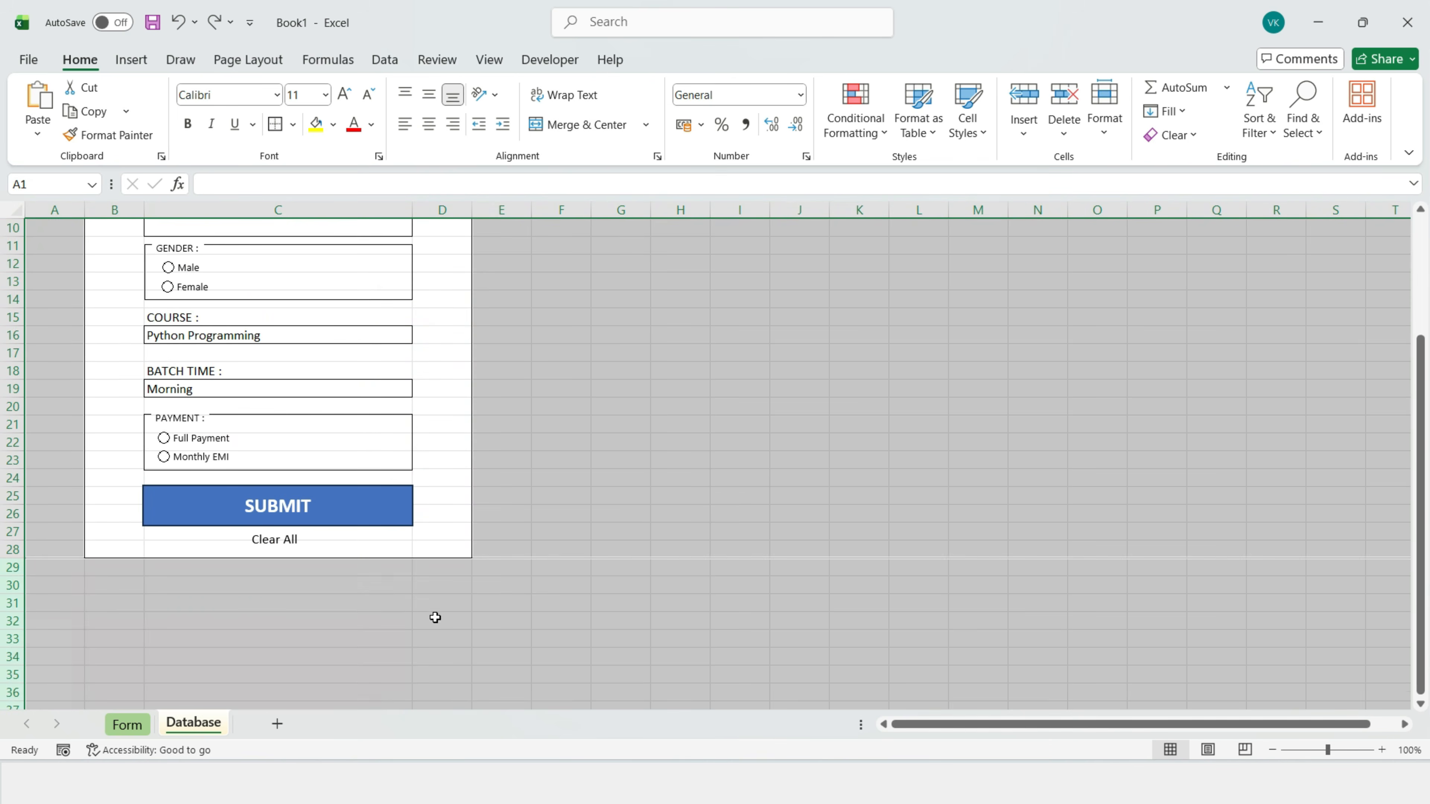
{"action": "scroll", "coordinate": [359, 482], "scroll_direction": "up", "scroll_amount": 3}
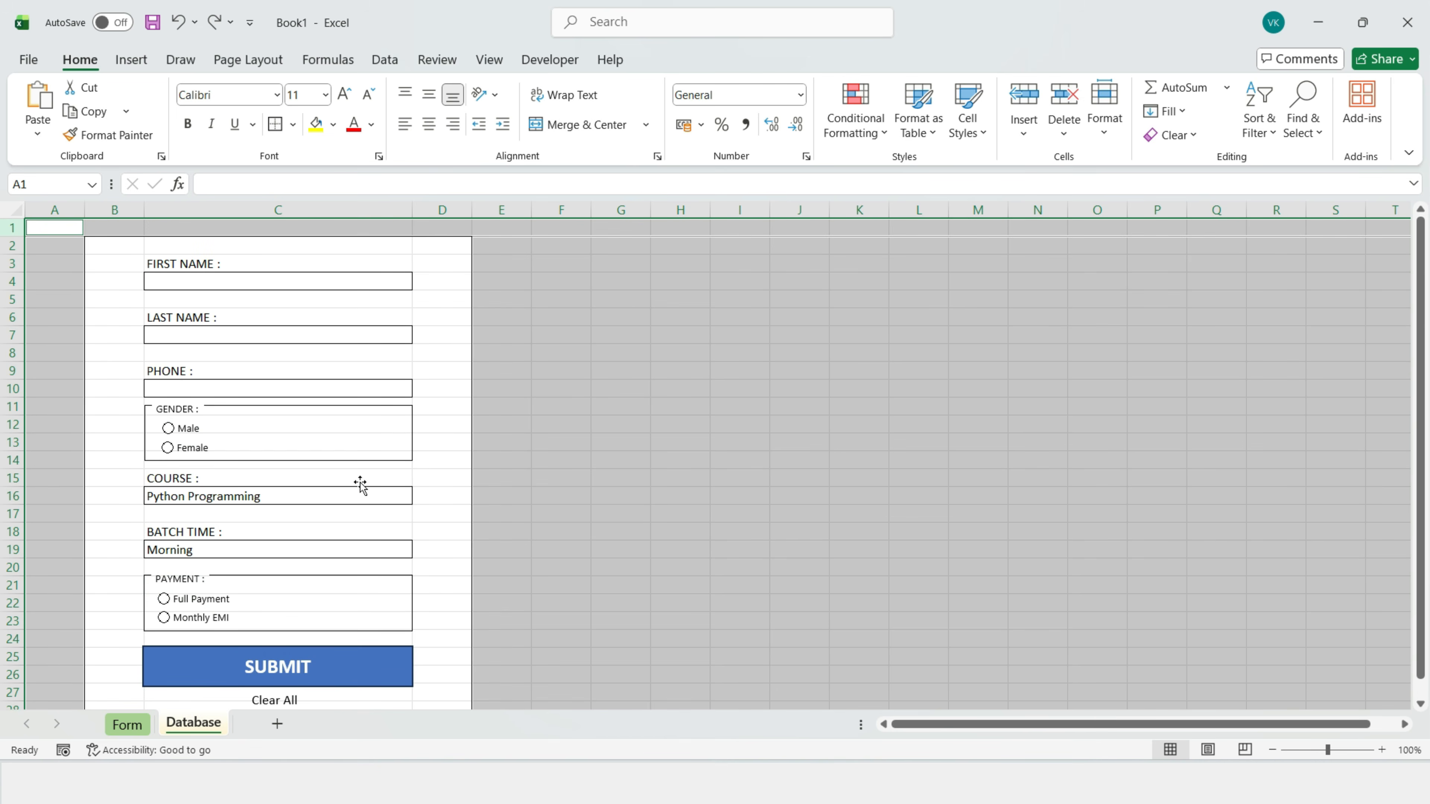
Step: Fill the sheet area around the form light grey
{"action": "left_click", "coordinate": [334, 124]}
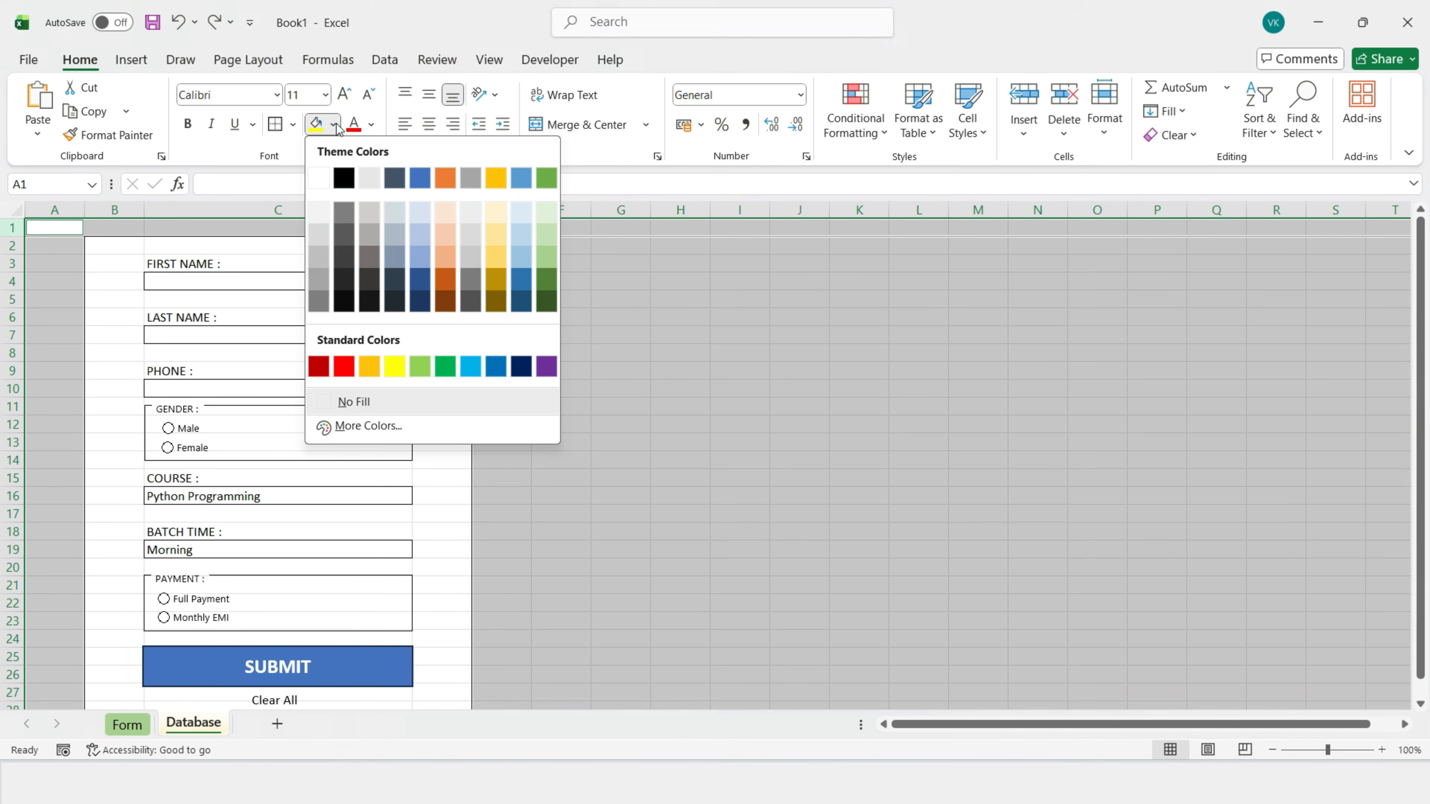
{"action": "left_click", "coordinate": [319, 234]}
{"action": "left_click", "coordinate": [560, 334]}
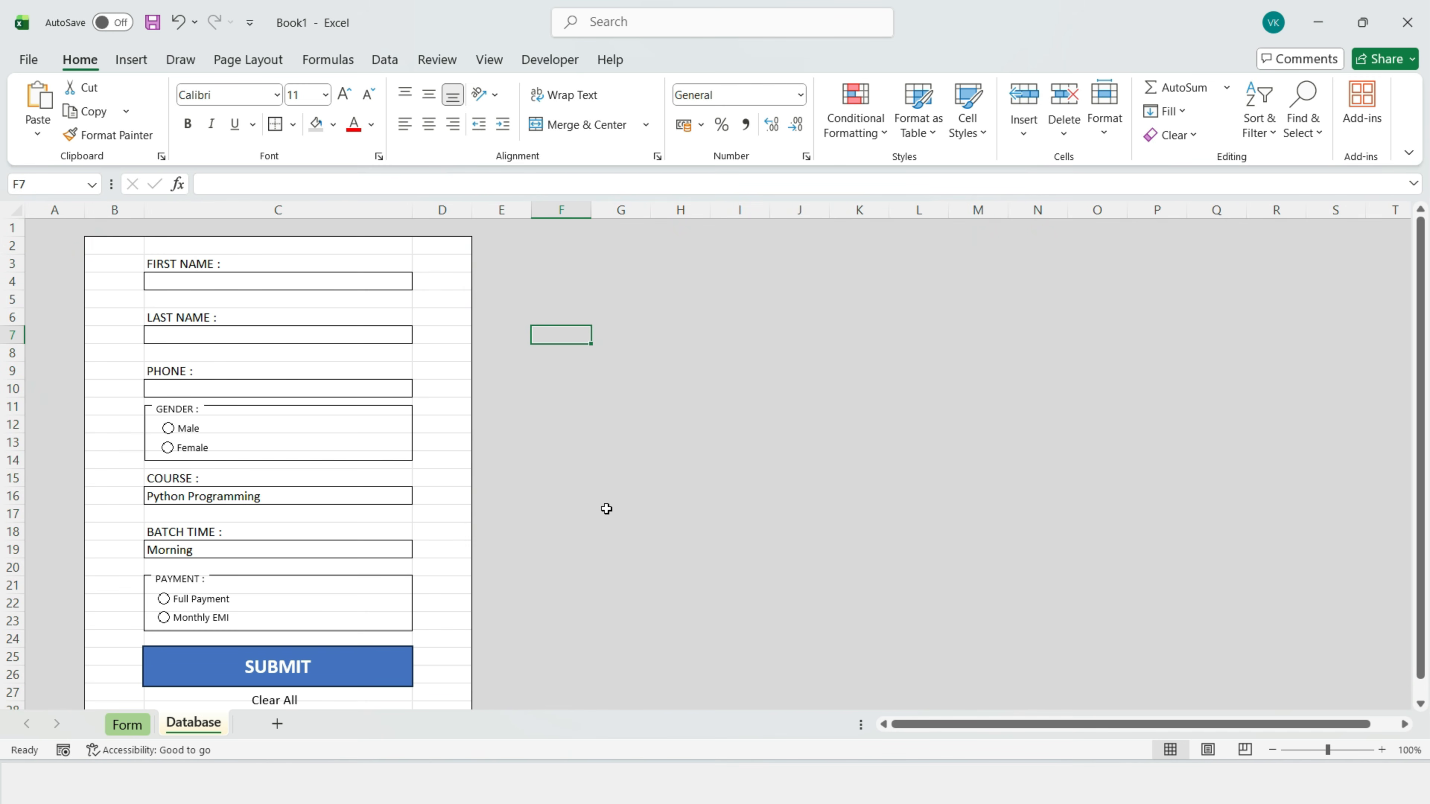
{"action": "left_click", "coordinate": [253, 300]}
Step: Shrink spacer rows 5, 8, 14, 17 and 20 to almost nothing
{"action": "left_click_drag", "start_coordinate": [14, 308], "coordinate": [15, 294]}
{"action": "left_click_drag", "start_coordinate": [15, 350], "coordinate": [14, 336]}
{"action": "left_click_drag", "start_coordinate": [16, 443], "coordinate": [14, 441]}
{"action": "left_click_drag", "start_coordinate": [15, 494], "coordinate": [14, 480]}
{"action": "left_click_drag", "start_coordinate": [2, 538], "coordinate": [13, 516]}
{"action": "left_click", "coordinate": [620, 489]}
Step: Reduce the FIRST NAME, LAST NAME, PHONE, COURSE and BATCH TIME labels to size 10
{"action": "left_click", "coordinate": [207, 263], "text": "ctrl"}
{"action": "left_click", "coordinate": [186, 304], "text": "ctrl"}
{"action": "left_click", "coordinate": [174, 345], "text": "ctrl"}
{"action": "left_click", "coordinate": [169, 449], "text": "ctrl"}
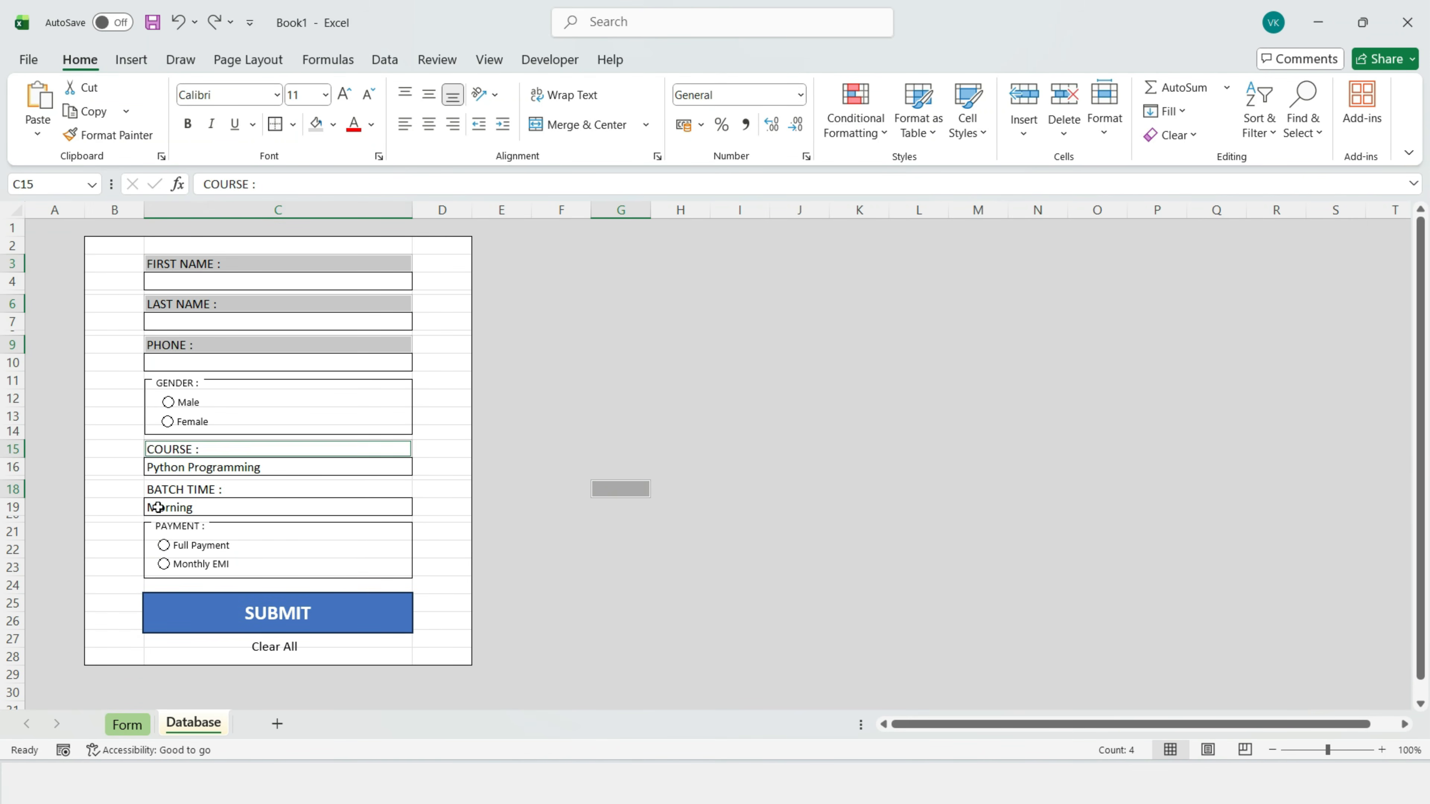
{"action": "left_click", "coordinate": [164, 489], "text": "ctrl"}
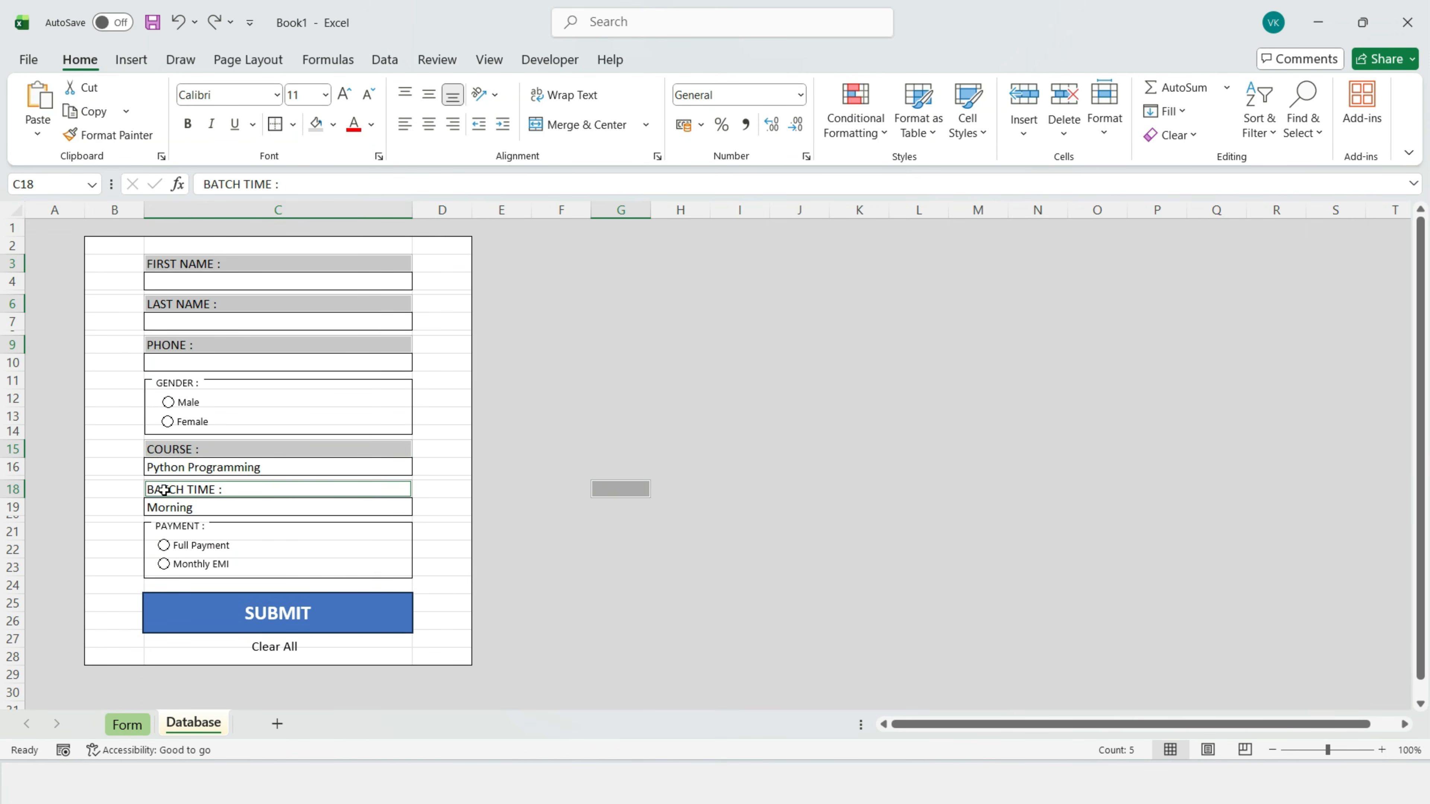
{"action": "left_click", "coordinate": [367, 96]}
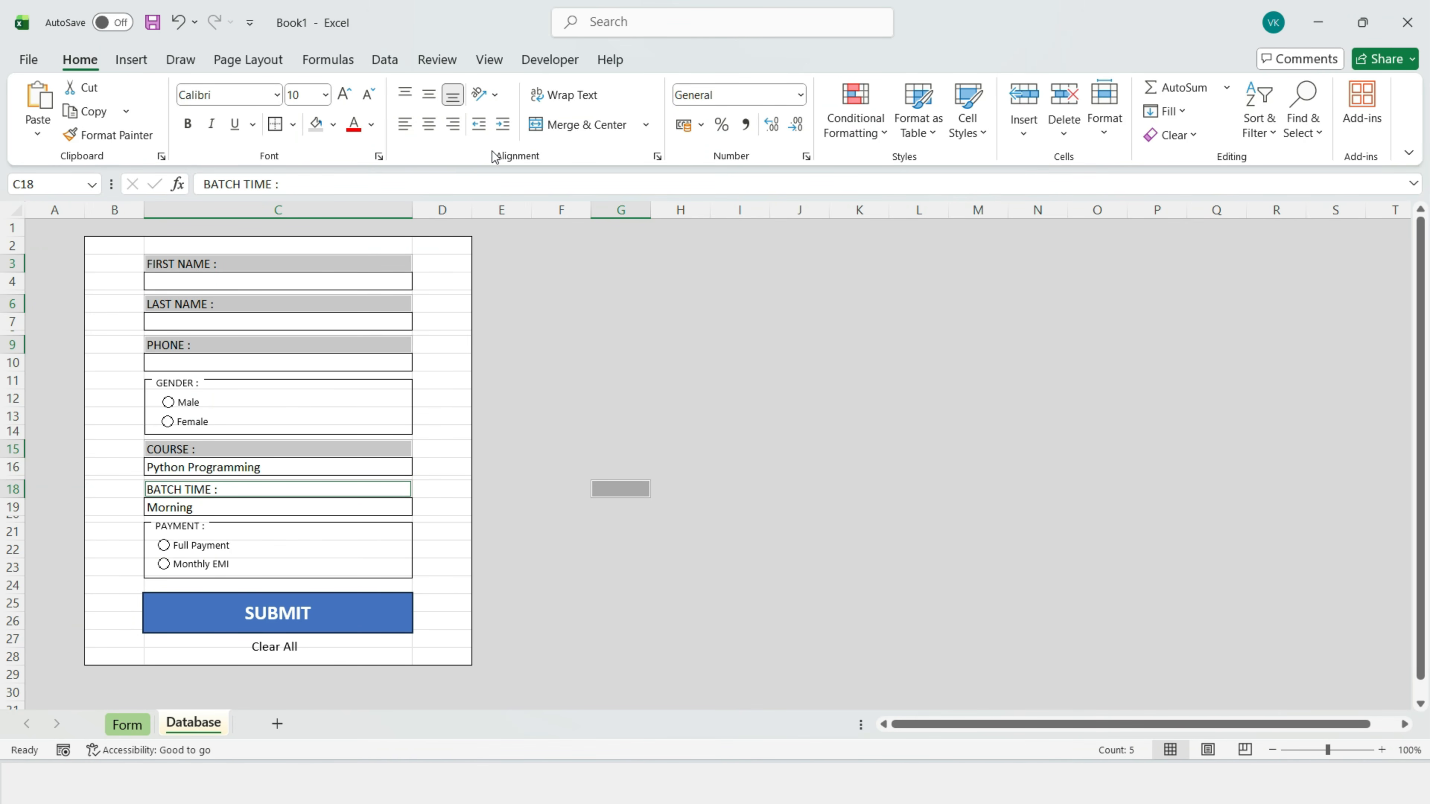
Step: Indent the field labels, and indent and right-align entry cells C4, C7, C10, C16, C19
{"action": "left_click", "coordinate": [502, 128]}
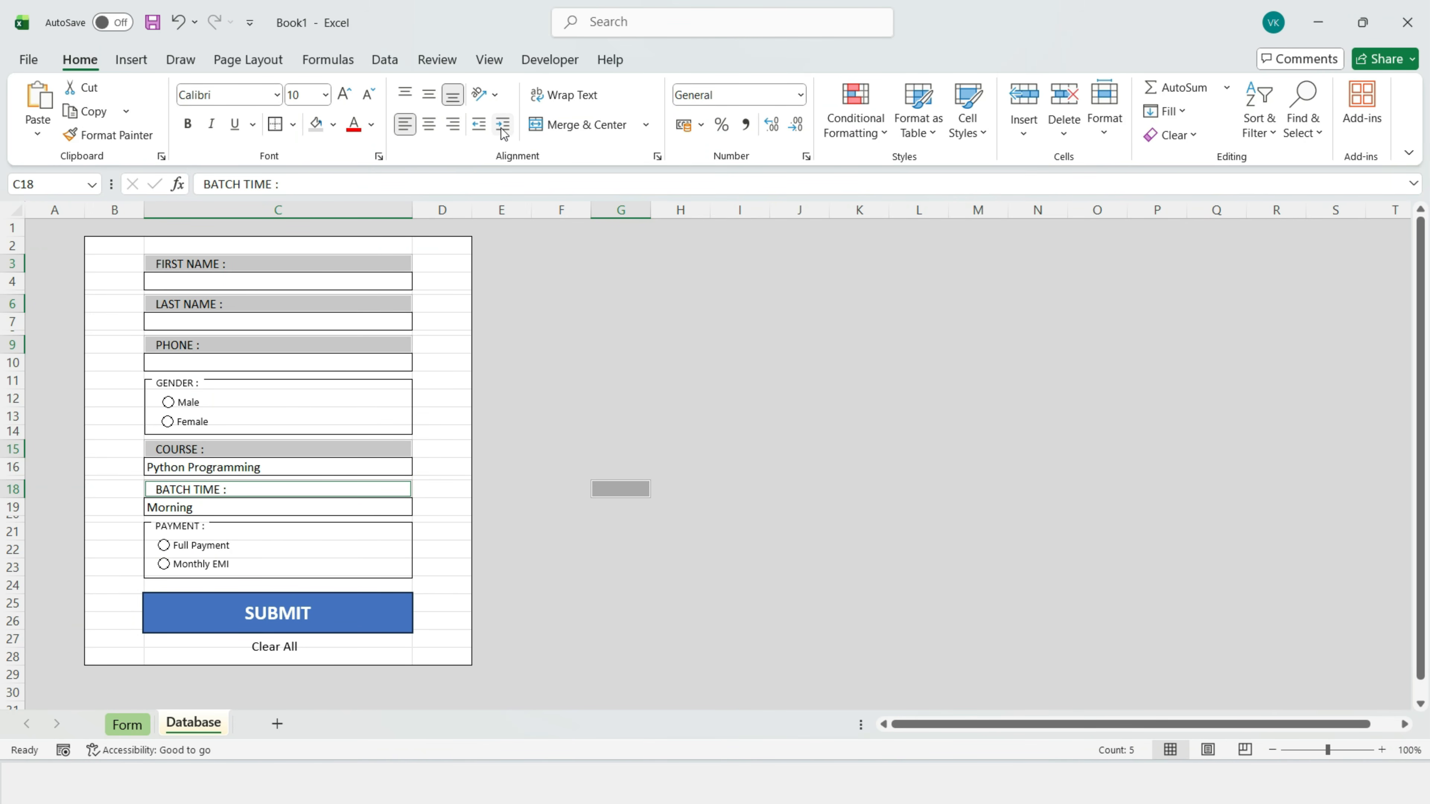
{"action": "left_click", "coordinate": [590, 406]}
{"action": "left_click", "coordinate": [259, 279]}
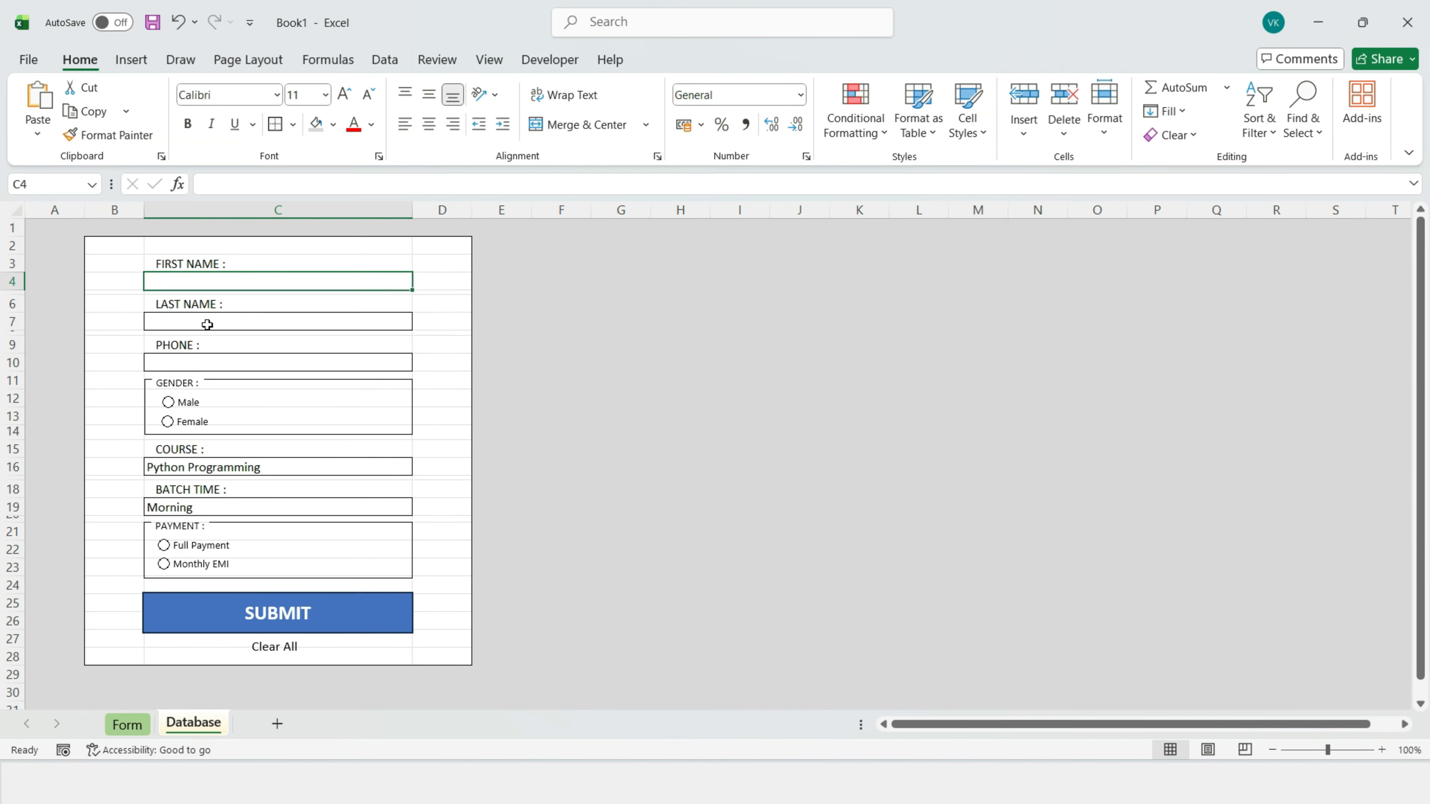
{"action": "left_click", "coordinate": [207, 322], "text": "ctrl"}
{"action": "left_click", "coordinate": [202, 363], "text": "ctrl"}
{"action": "left_click", "coordinate": [202, 470], "text": "ctrl"}
{"action": "left_click", "coordinate": [194, 510], "text": "ctrl"}
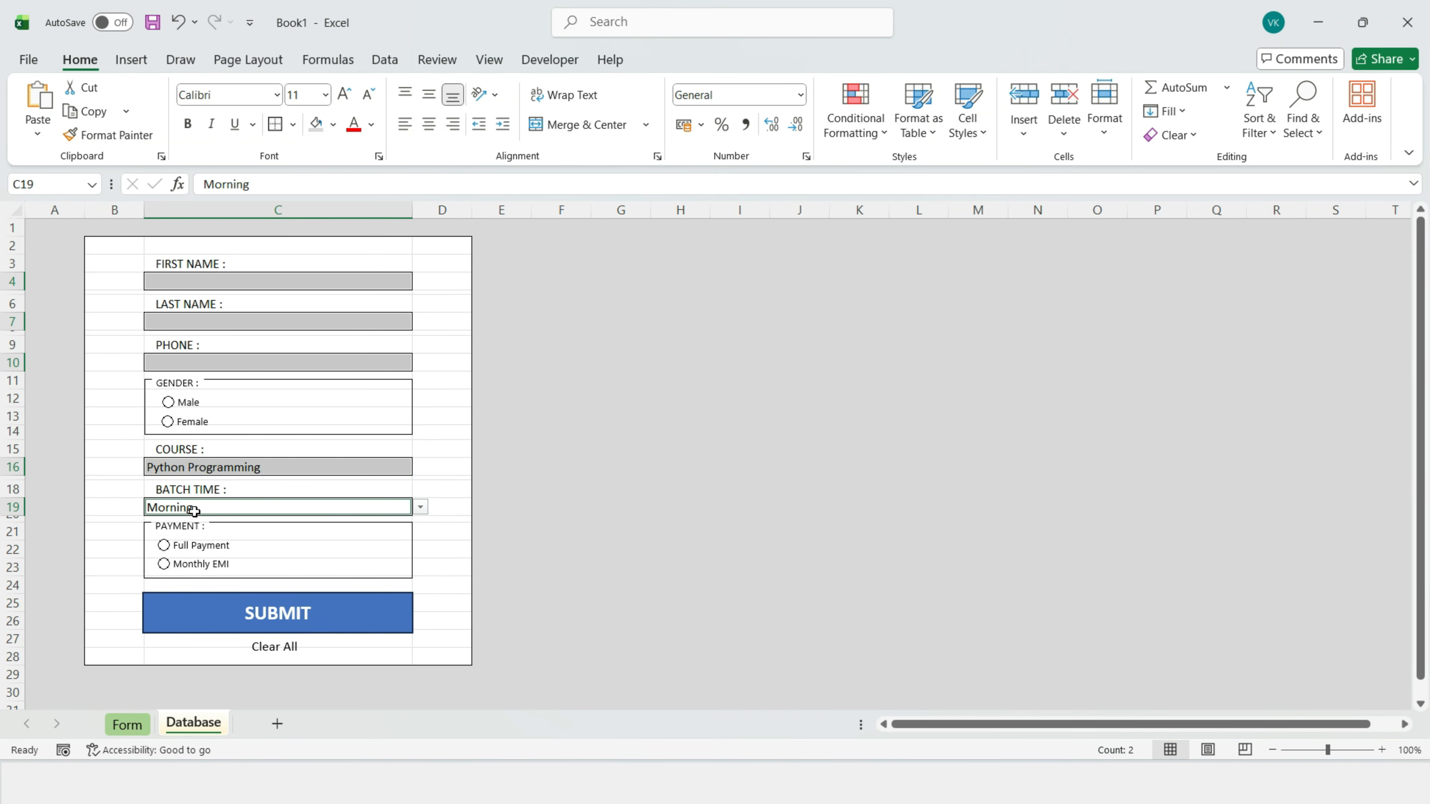
{"action": "left_click", "coordinate": [503, 123]}
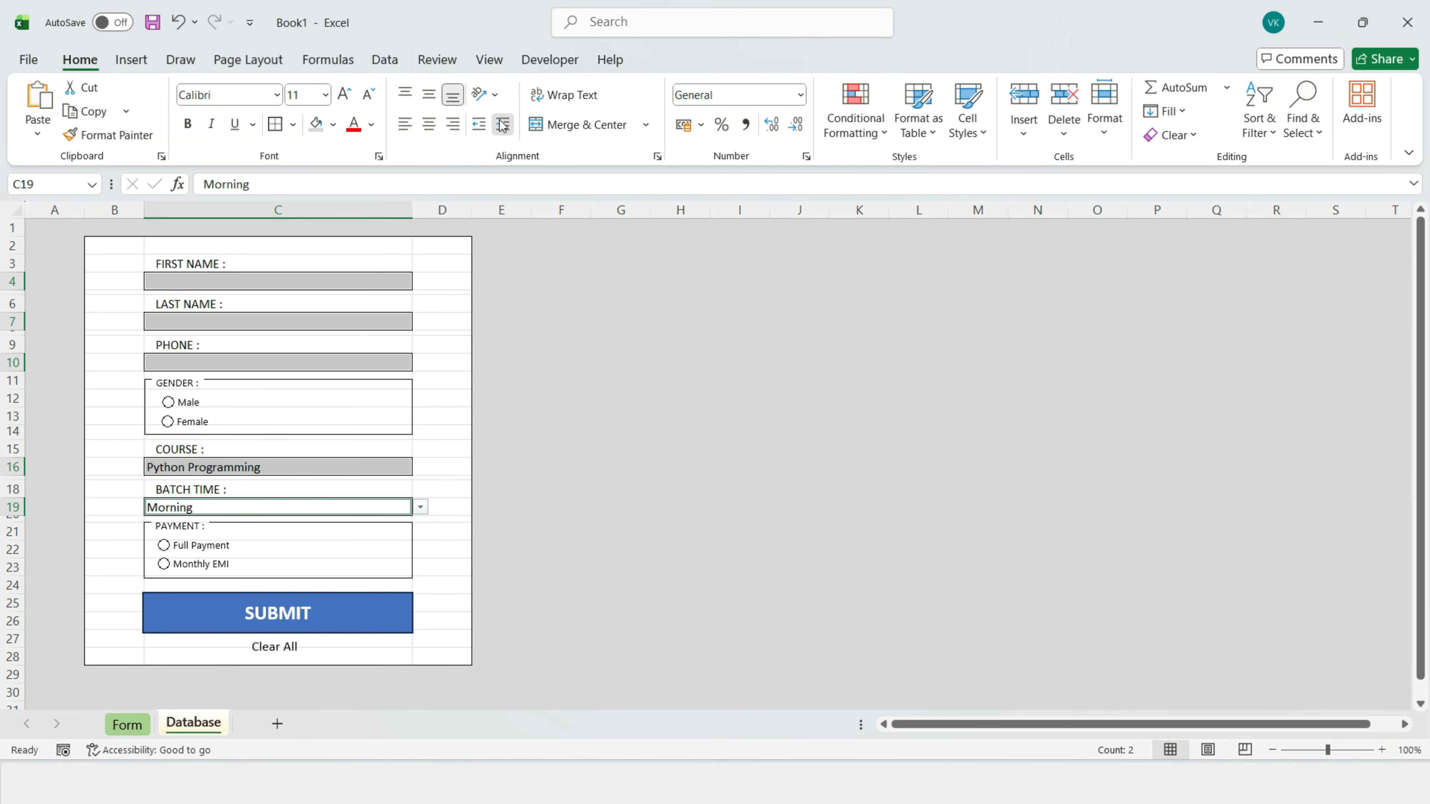
{"action": "left_click", "coordinate": [454, 124]}
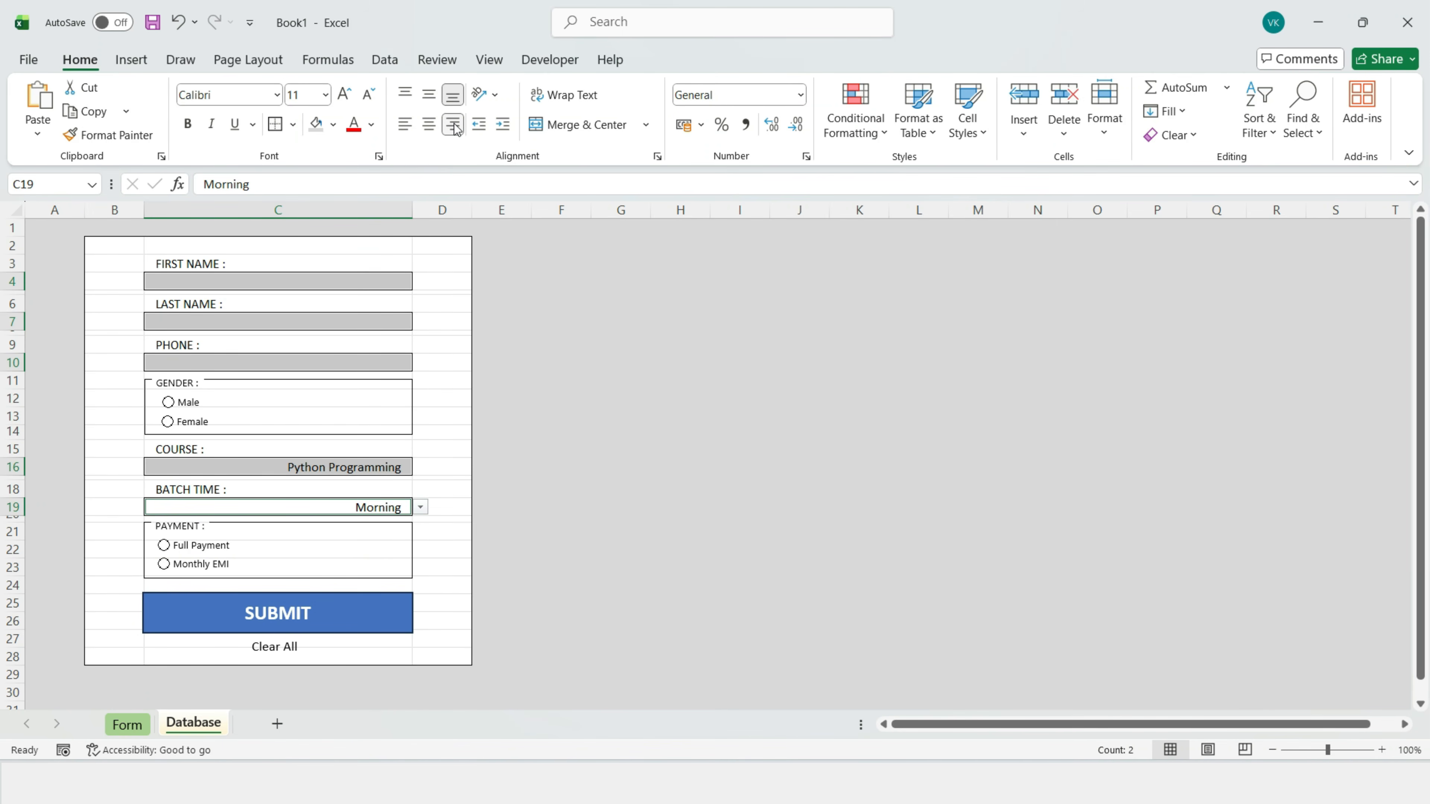
Step: Set the entry cells' font to Dubai Medium
{"action": "left_click", "coordinate": [276, 95]}
{"action": "scroll", "coordinate": [264, 394], "scroll_direction": "down", "scroll_amount": 3}
{"action": "scroll", "coordinate": [257, 478], "scroll_direction": "down", "scroll_amount": 6}
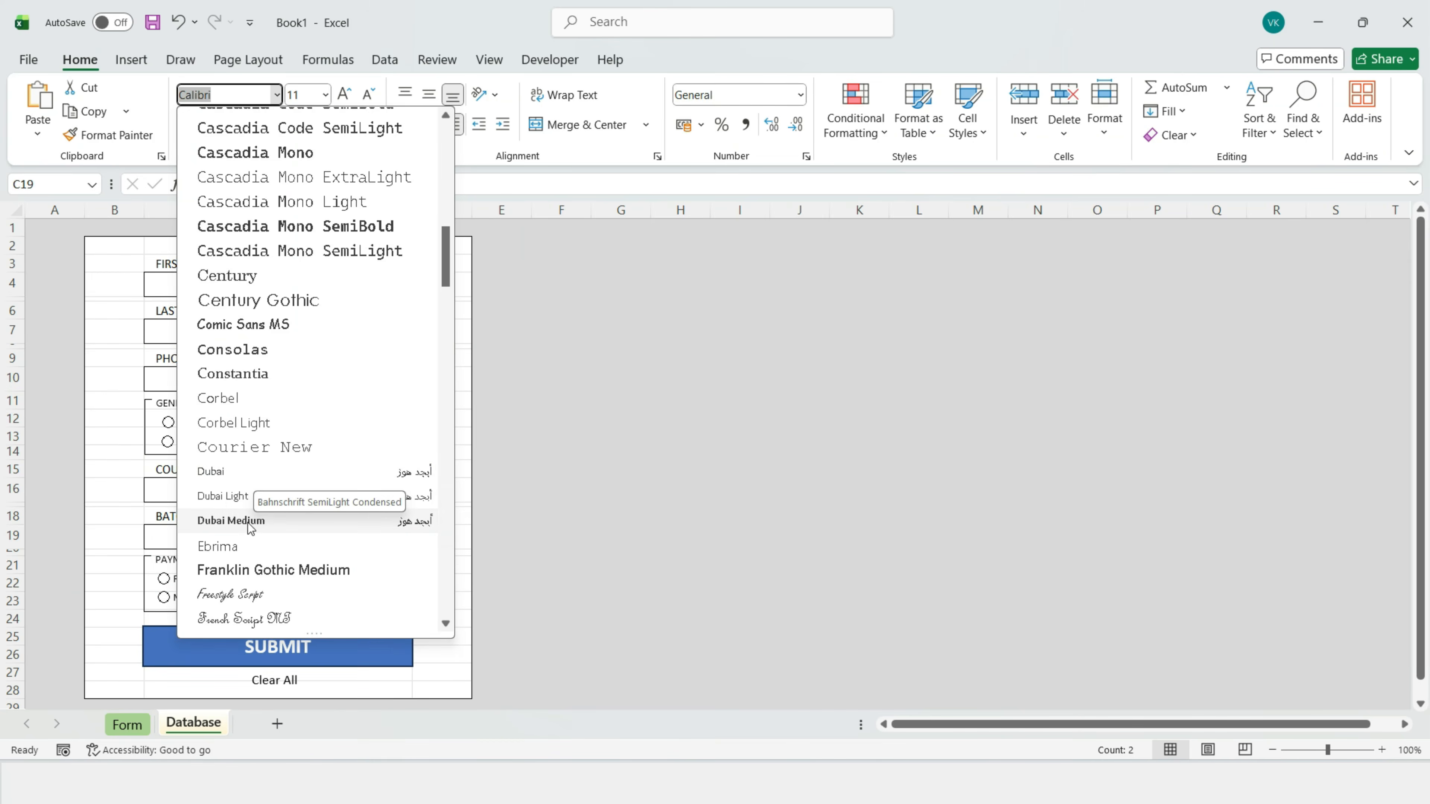
{"action": "left_click", "coordinate": [248, 523]}
Step: Enter a sample first name, last name and phone number into the form
{"action": "left_click", "coordinate": [554, 418]}
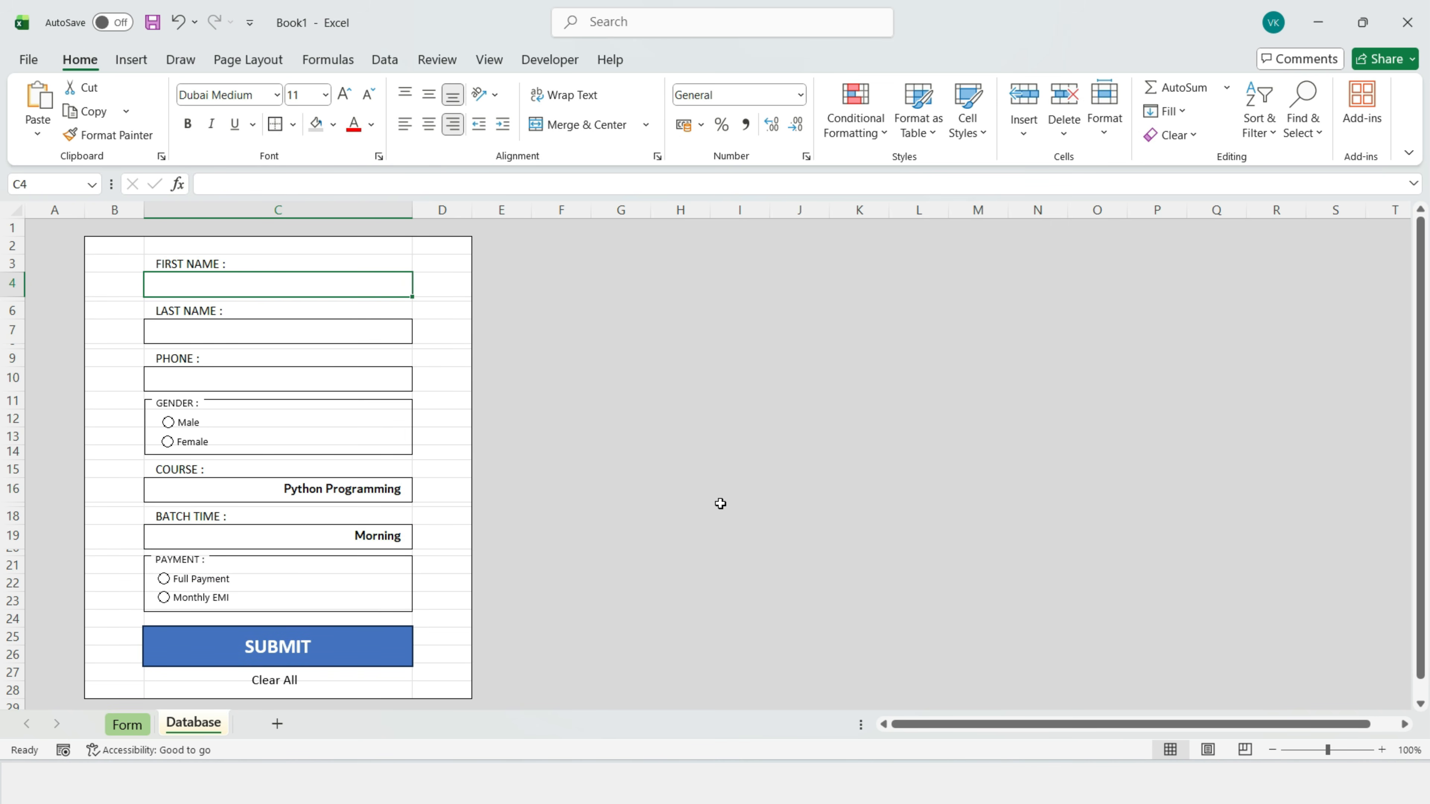
{"action": "type", "text": "Crazy"}
{"action": "left_click", "coordinate": [350, 330]}
{"action": "type", "text": "Boy"}
{"action": "left_click", "coordinate": [286, 389]}
{"action": "type", "text": "131164646"}
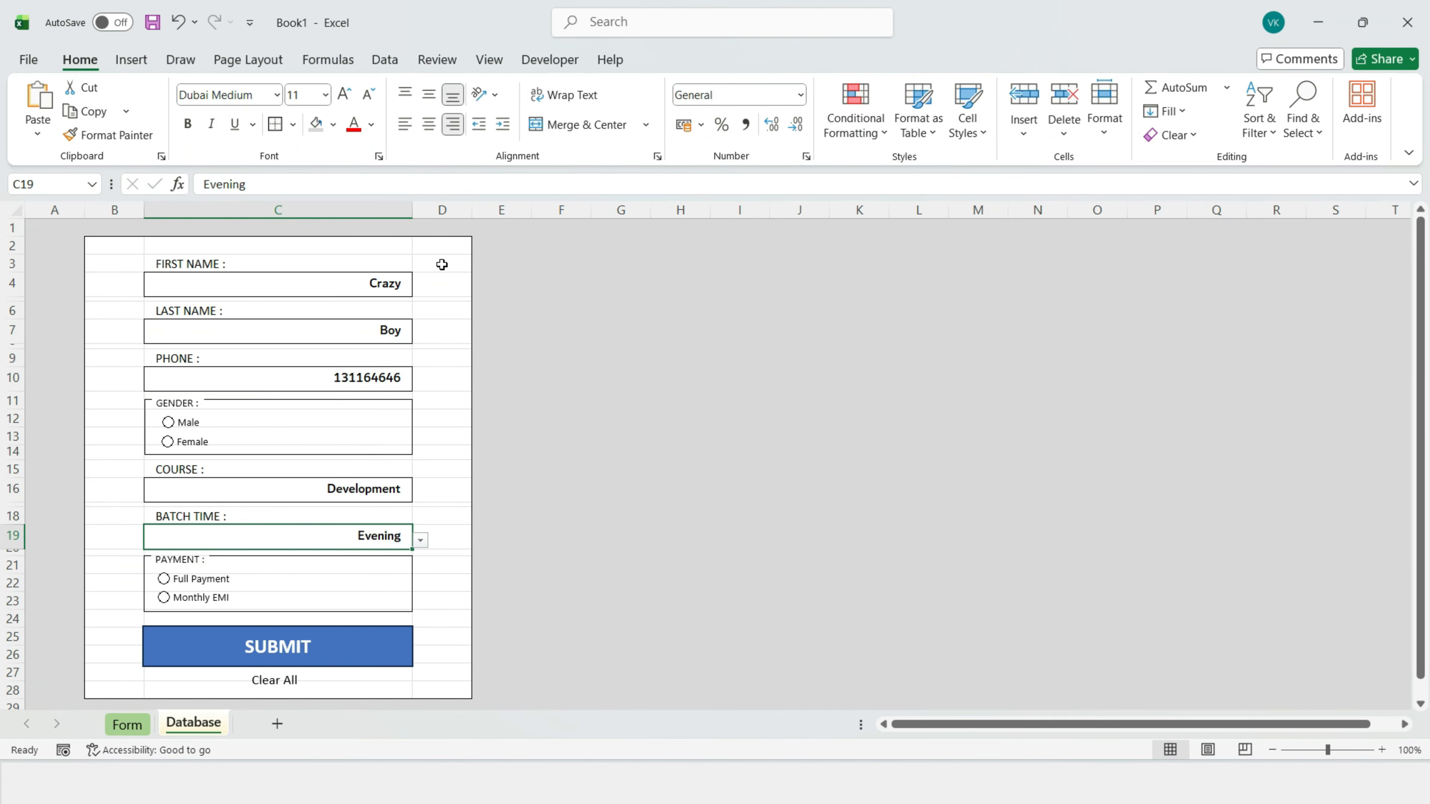
{"action": "left_click", "coordinate": [488, 59]}
Step: Hide the gridlines on the Form sheet
{"action": "left_click", "coordinate": [477, 112]}
{"action": "left_click", "coordinate": [510, 358]}
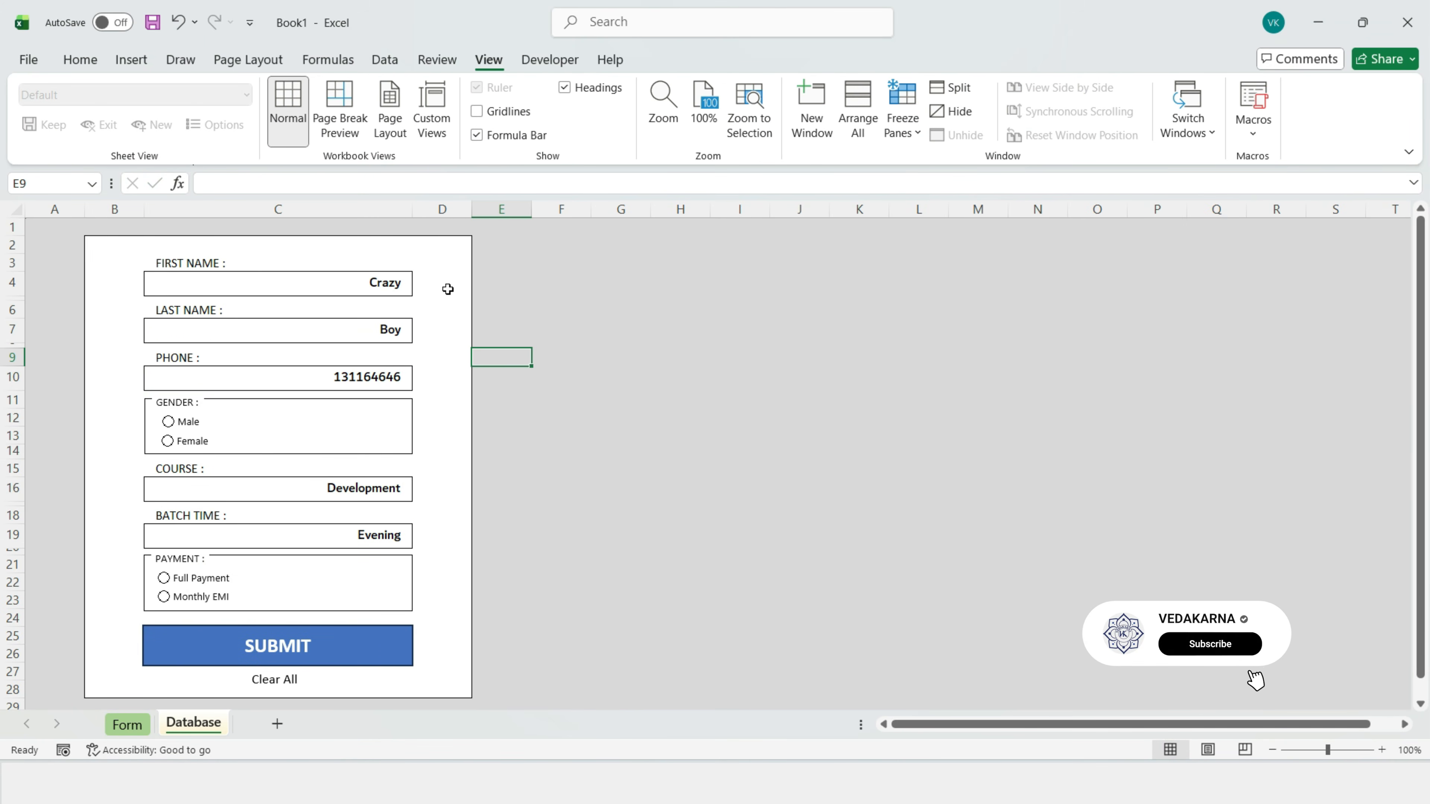
{"action": "left_click", "coordinate": [576, 277]}
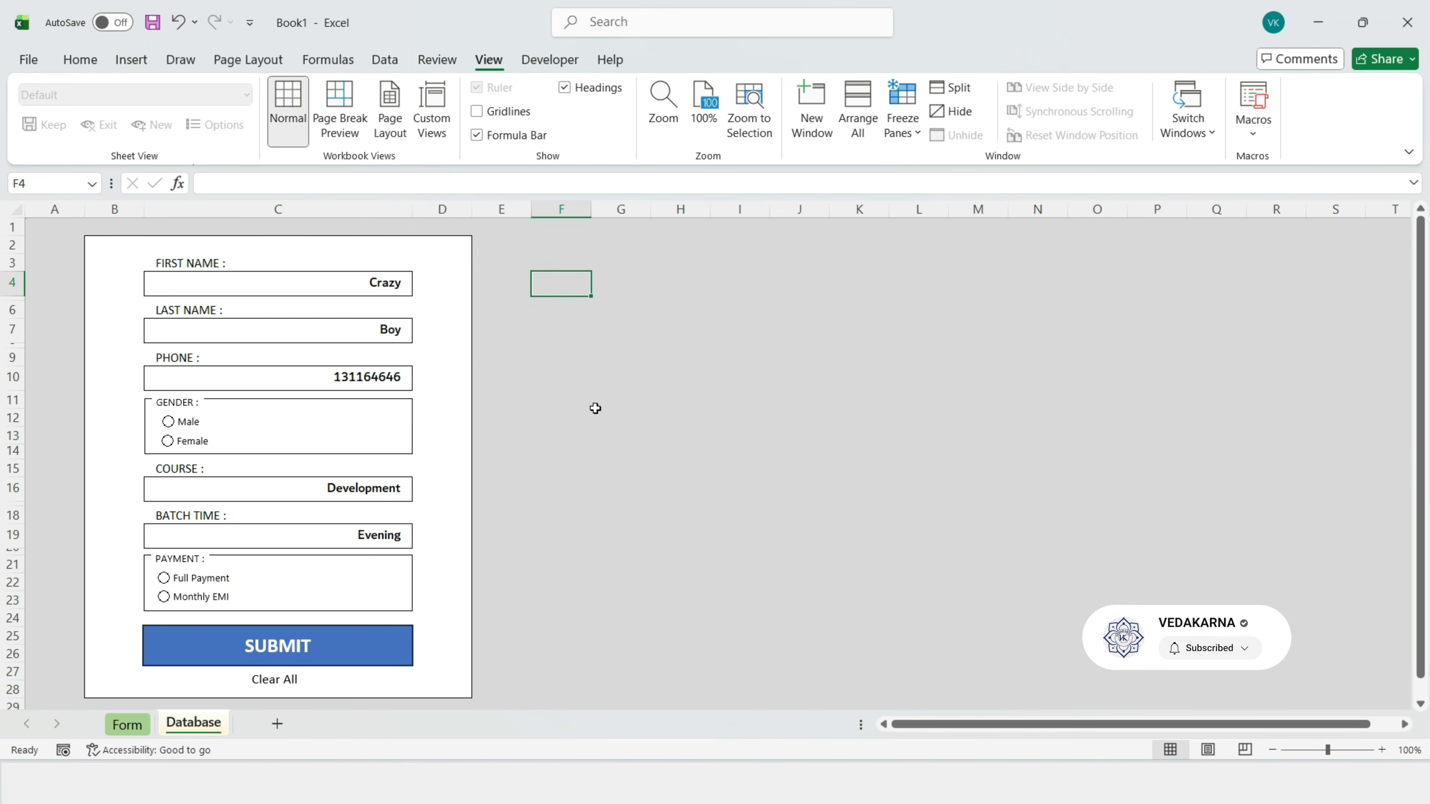
{"action": "left_click", "coordinate": [605, 401]}
Step: Widen column A to centre the form and add a new blank sheet after Database
{"action": "left_click_drag", "start_coordinate": [85, 210], "coordinate": [550, 203]}
{"action": "left_click", "coordinate": [448, 400]}
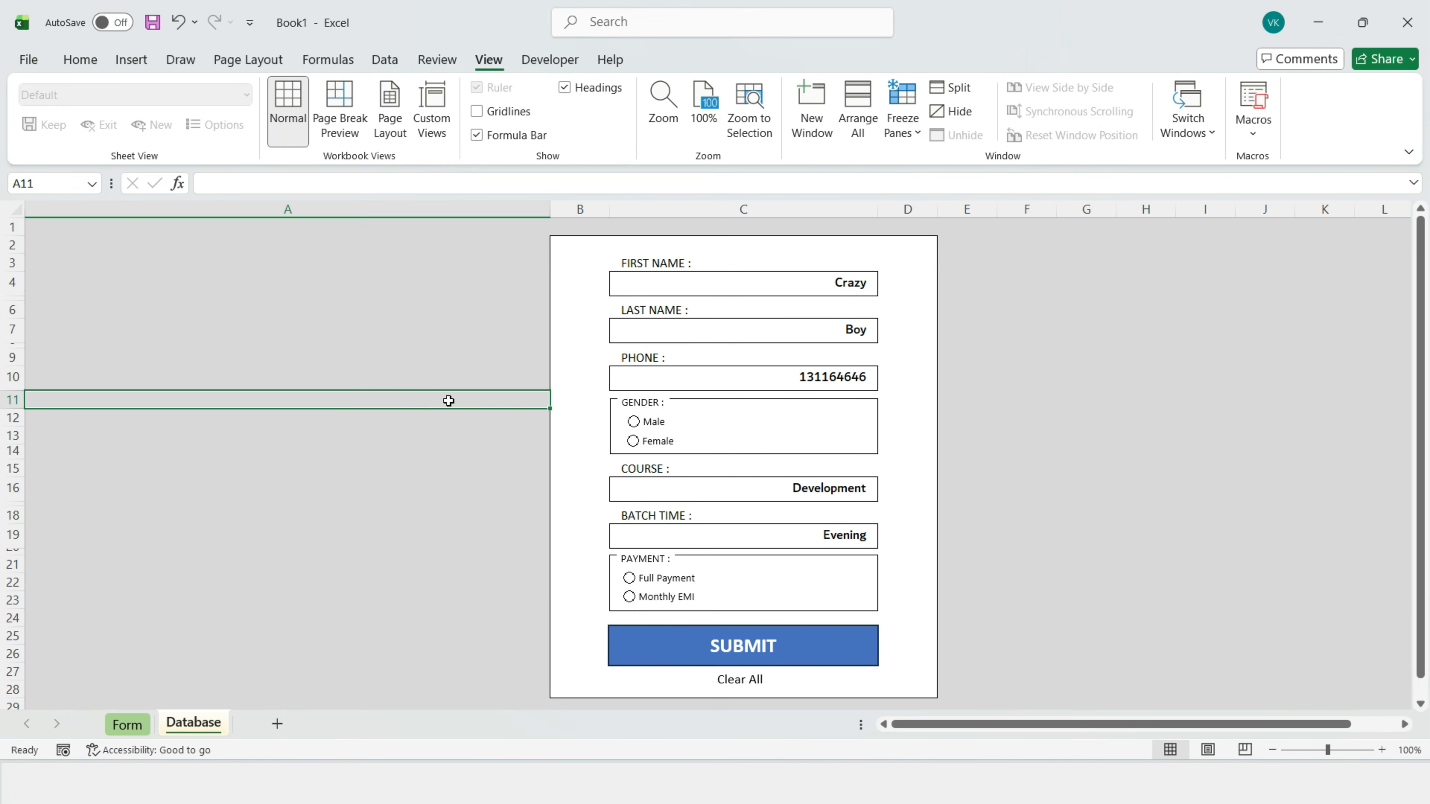
{"action": "left_click", "coordinate": [277, 723]}
Step: Rename the new sheet to Helper
{"action": "right_click", "coordinate": [271, 726]}
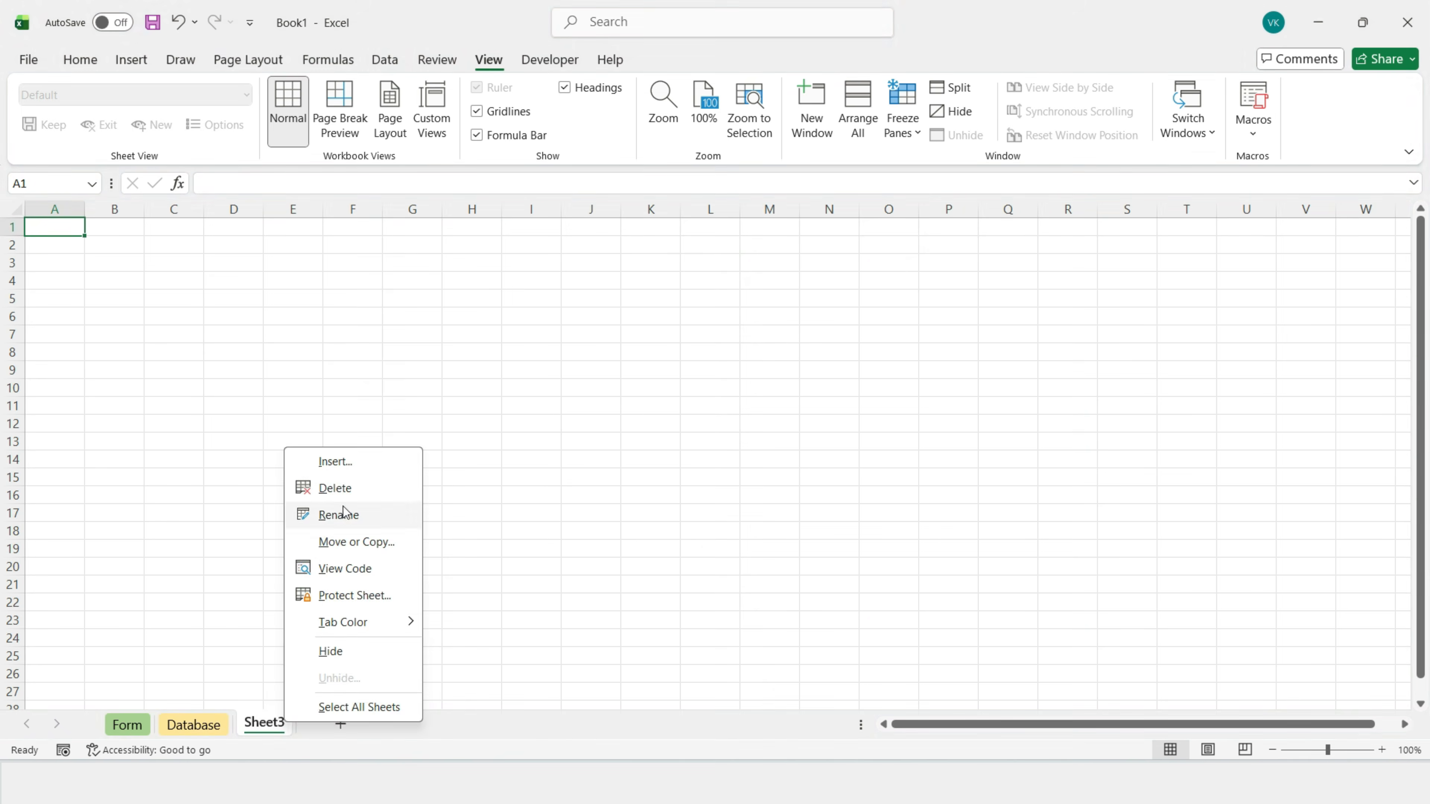
{"action": "left_click", "coordinate": [337, 514]}
{"action": "type", "text": "Helper"}
{"action": "left_click", "coordinate": [343, 516]}
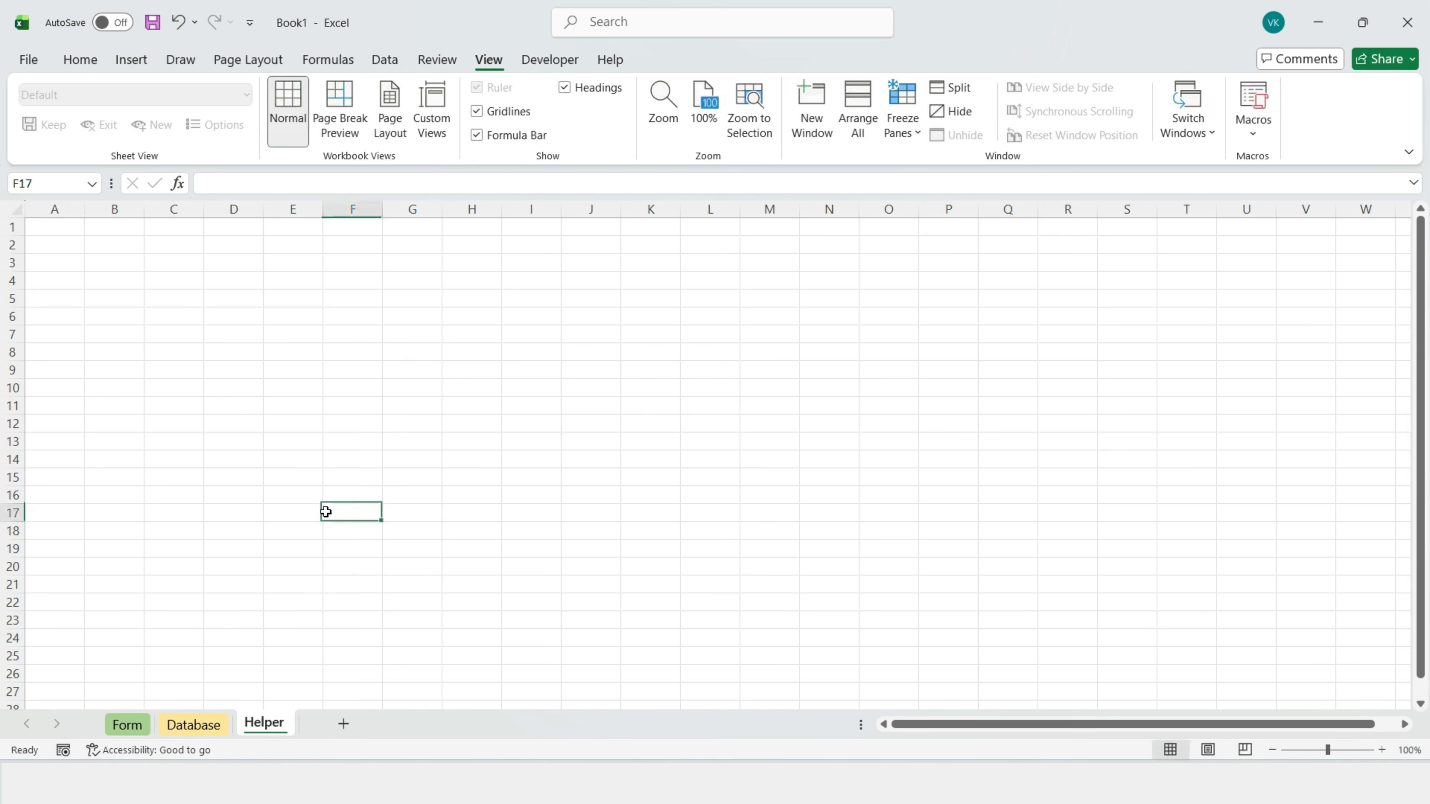
Step: Type the labels FIRST NAME, LAST NAME, PHONE, GENDER, COURSE, BATCH TIME, PAYMENT in A1:A7
{"action": "type", "text": "Fl"}
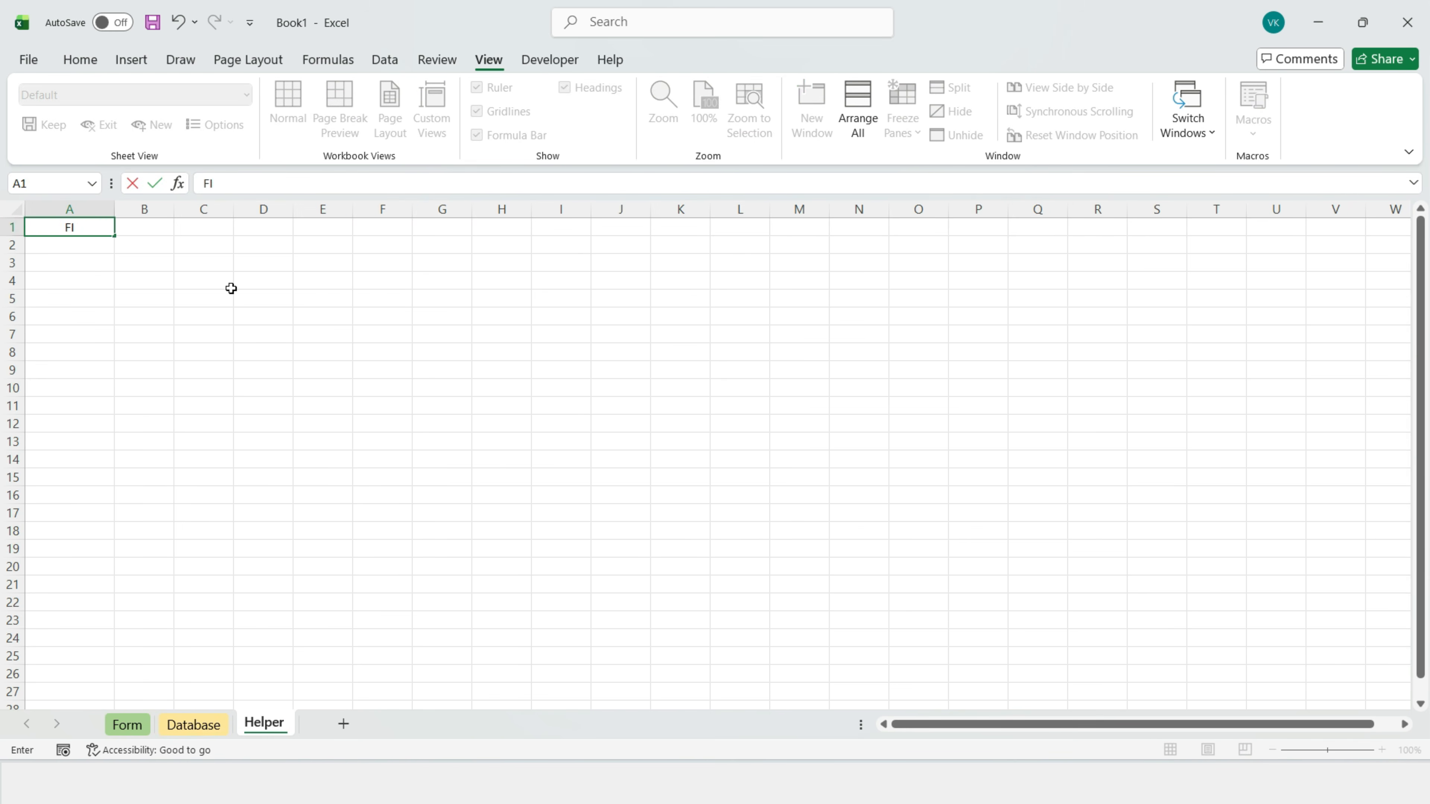
{"action": "type", "text": "RST NAME :"}
{"action": "key", "text": "Return"}
{"action": "type", "text": "LAST NAME :"}
{"action": "key", "text": "Return"}
{"action": "type", "text": "PHONE :"}
{"action": "key", "text": "Return"}
{"action": "type", "text": "GENDER : COURSE :"}
{"action": "key", "text": "Return"}
{"action": "type", "text": "BATCH TIME :"}
{"action": "key", "text": "Return"}
{"action": "type", "text": "PAYMENT :"}
{"action": "left_click", "coordinate": [145, 424]}
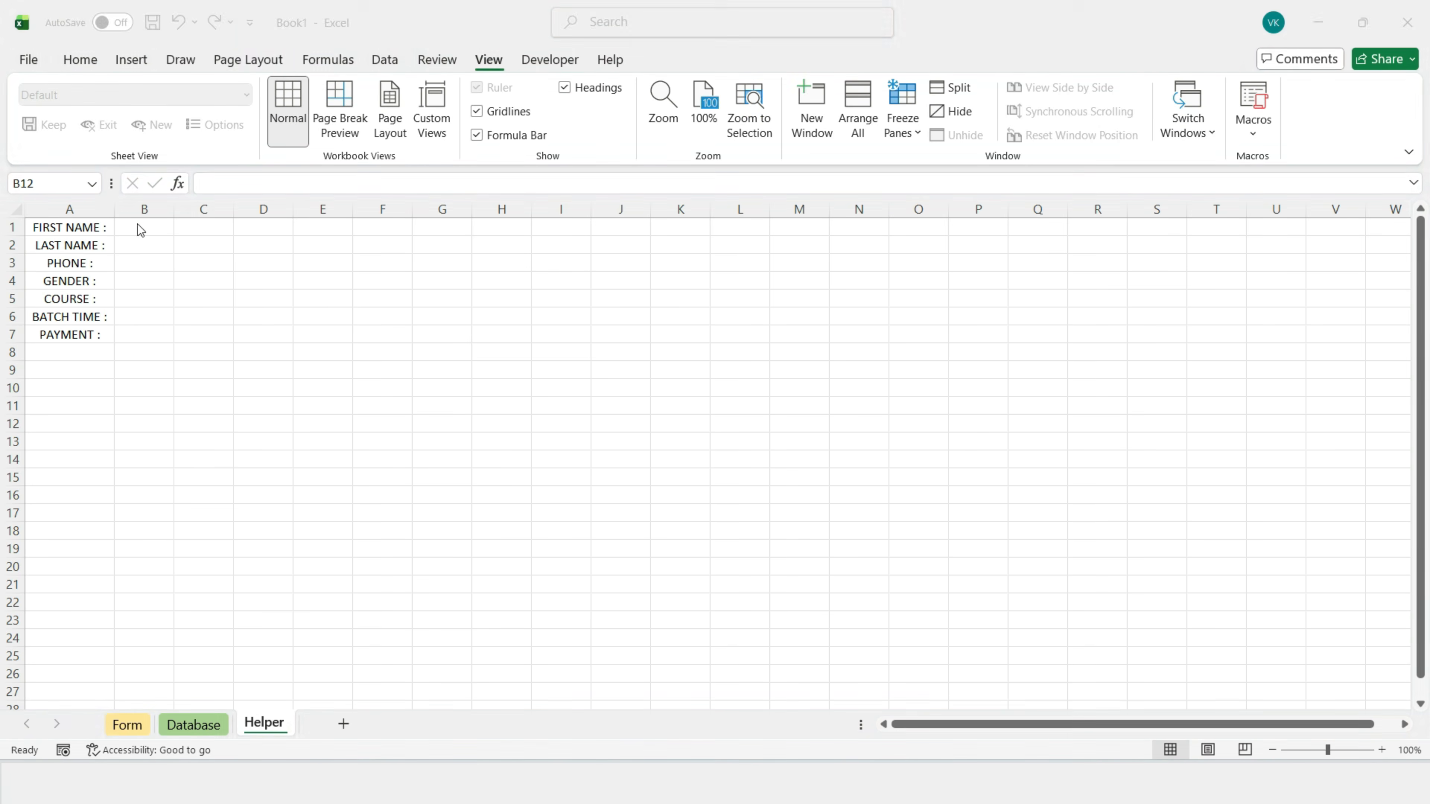
Step: Link B1, B2 and B3 to the form's first name, last name and phone cells
{"action": "left_click", "coordinate": [140, 232]}
{"action": "type", "text": "="}
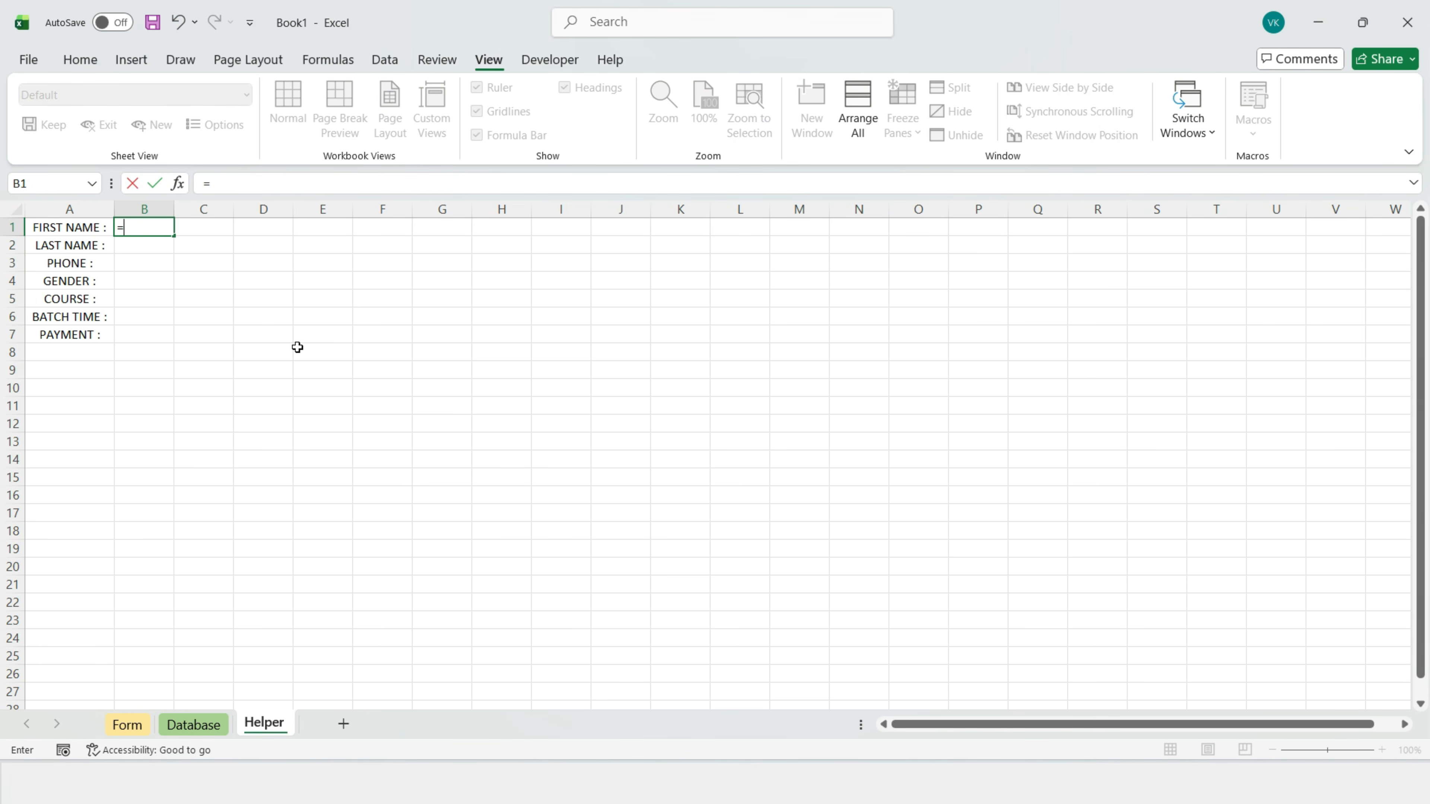
{"action": "left_click", "coordinate": [129, 725]}
{"action": "left_click", "coordinate": [750, 284]}
{"action": "key", "text": "Return"}
{"action": "type", "text": "="}
{"action": "left_click", "coordinate": [129, 725]}
{"action": "left_click", "coordinate": [750, 336]}
{"action": "key", "text": "Return"}
{"action": "type", "text": "="}
{"action": "left_click", "coordinate": [129, 725]}
{"action": "left_click", "coordinate": [706, 388]}
{"action": "key", "text": "Return"}
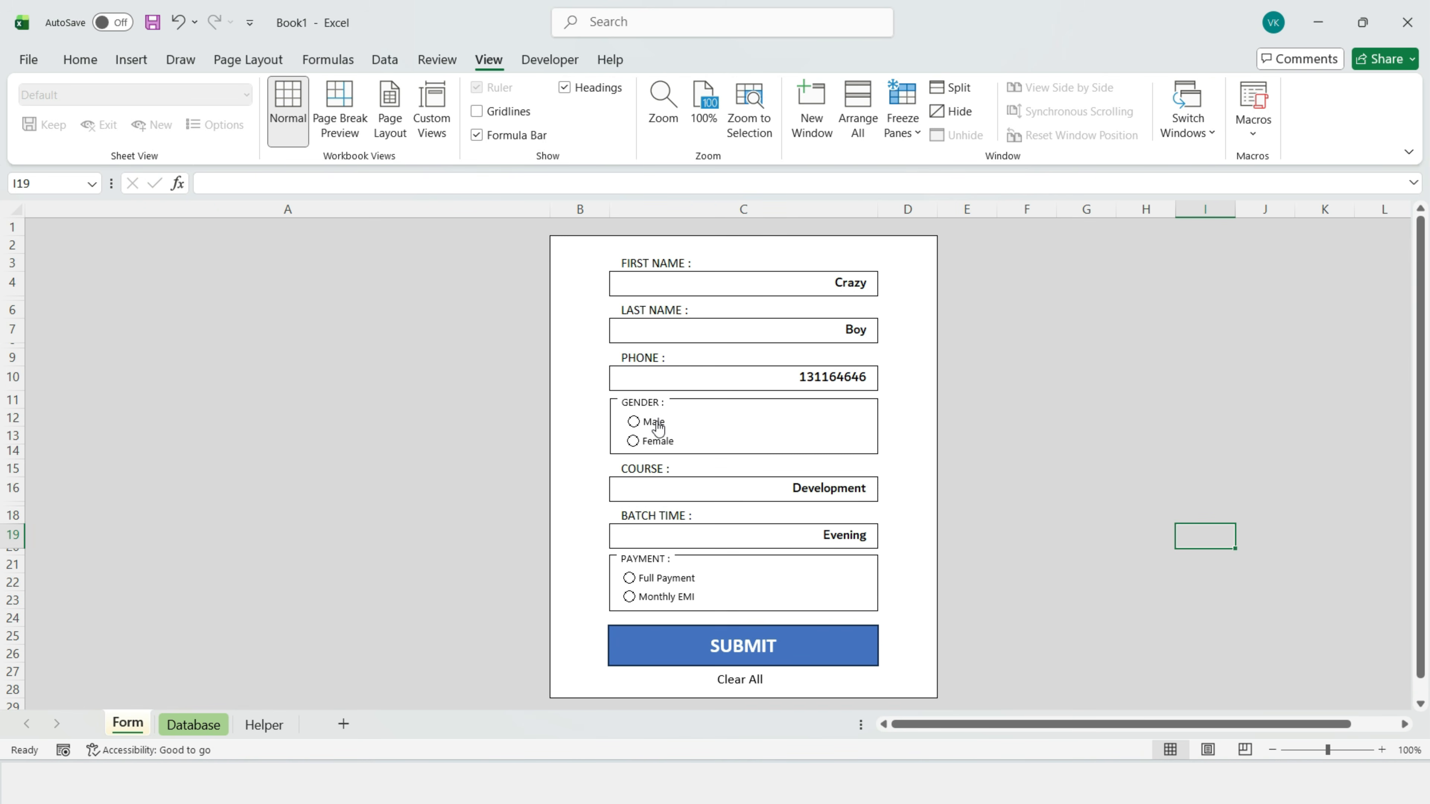
Step: Set the Male/Female option buttons' cell link to Helper cell C4 in Format Control
{"action": "right_click", "coordinate": [658, 429]}
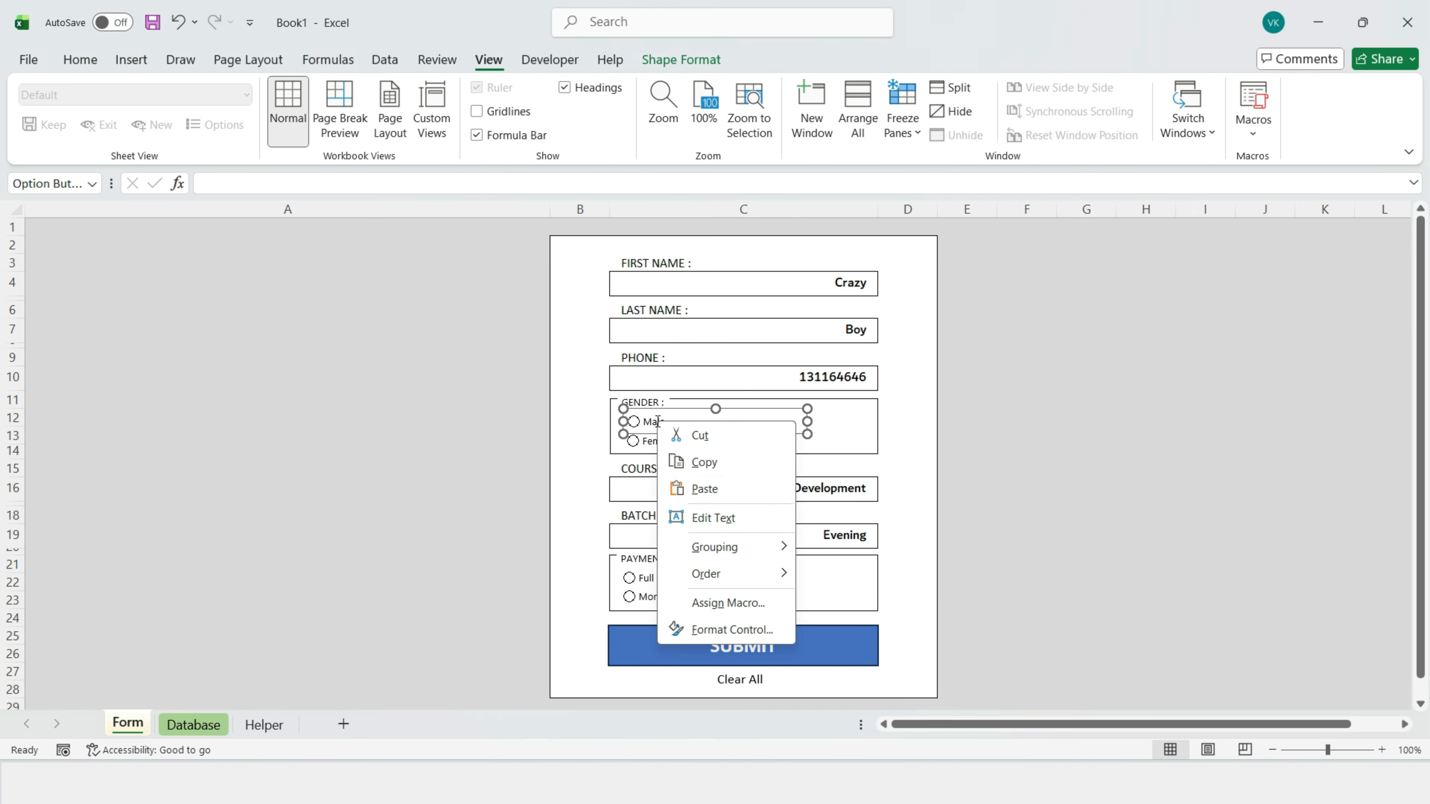
{"action": "left_click", "coordinate": [720, 629]}
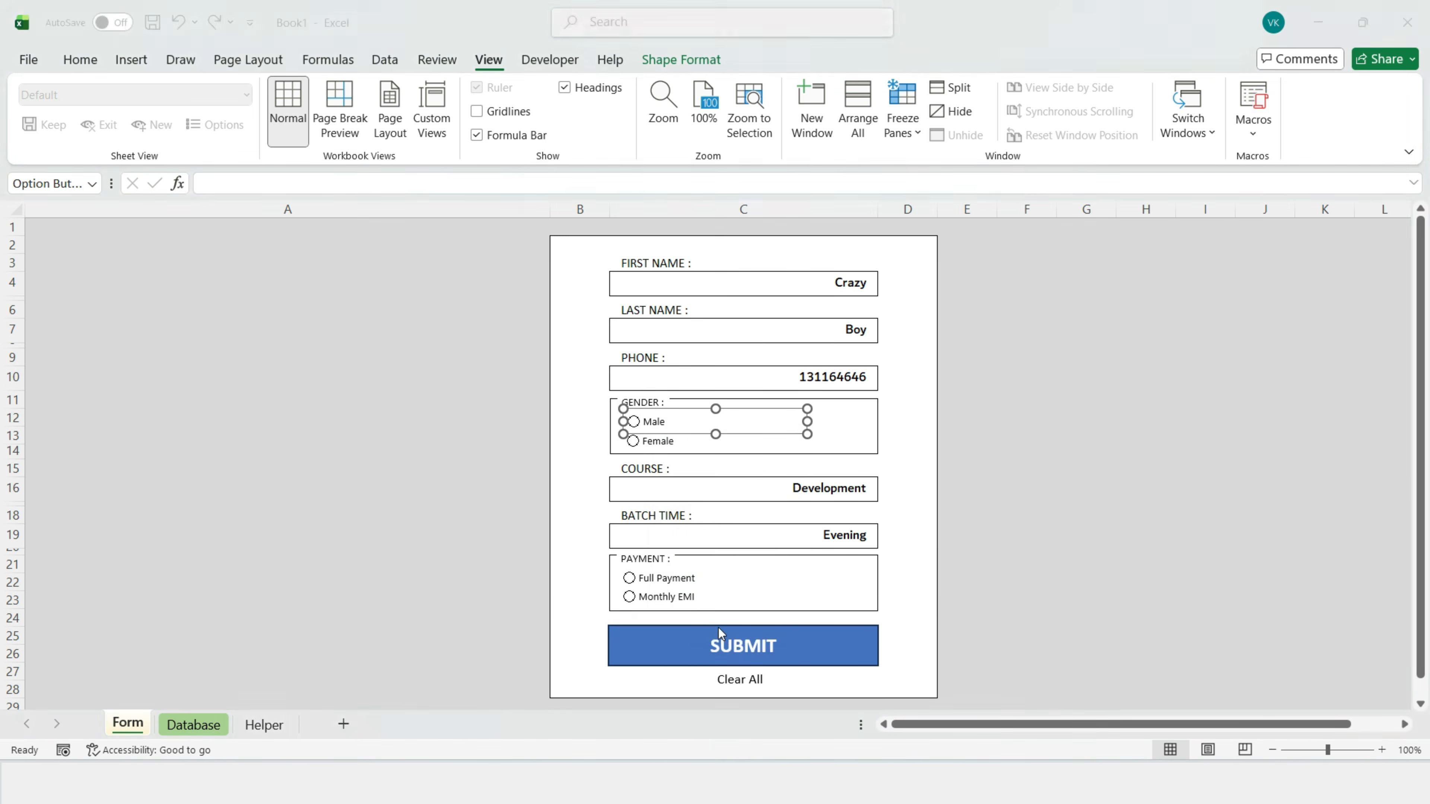
{"action": "left_click", "coordinate": [175, 353]}
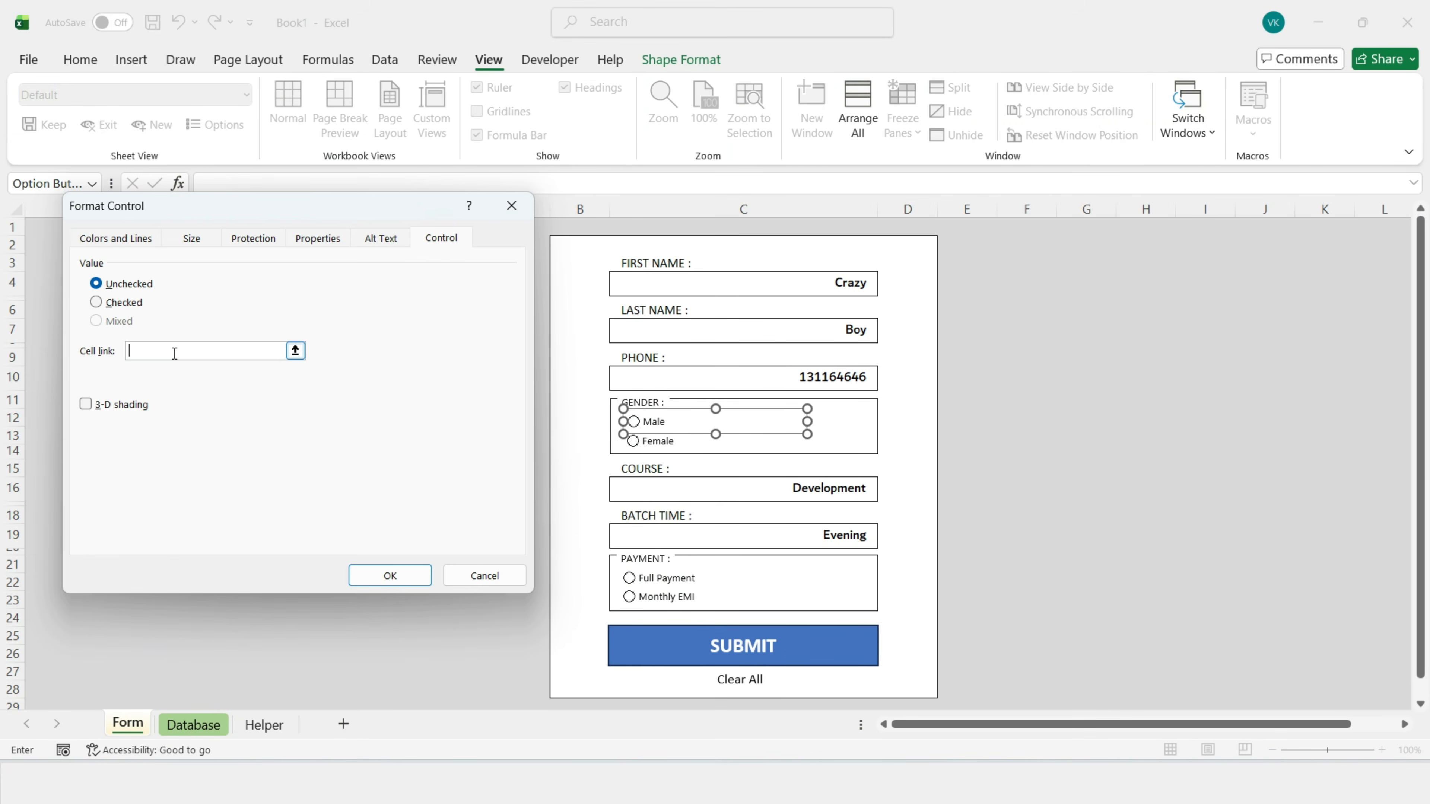
{"action": "left_click", "coordinate": [264, 725]}
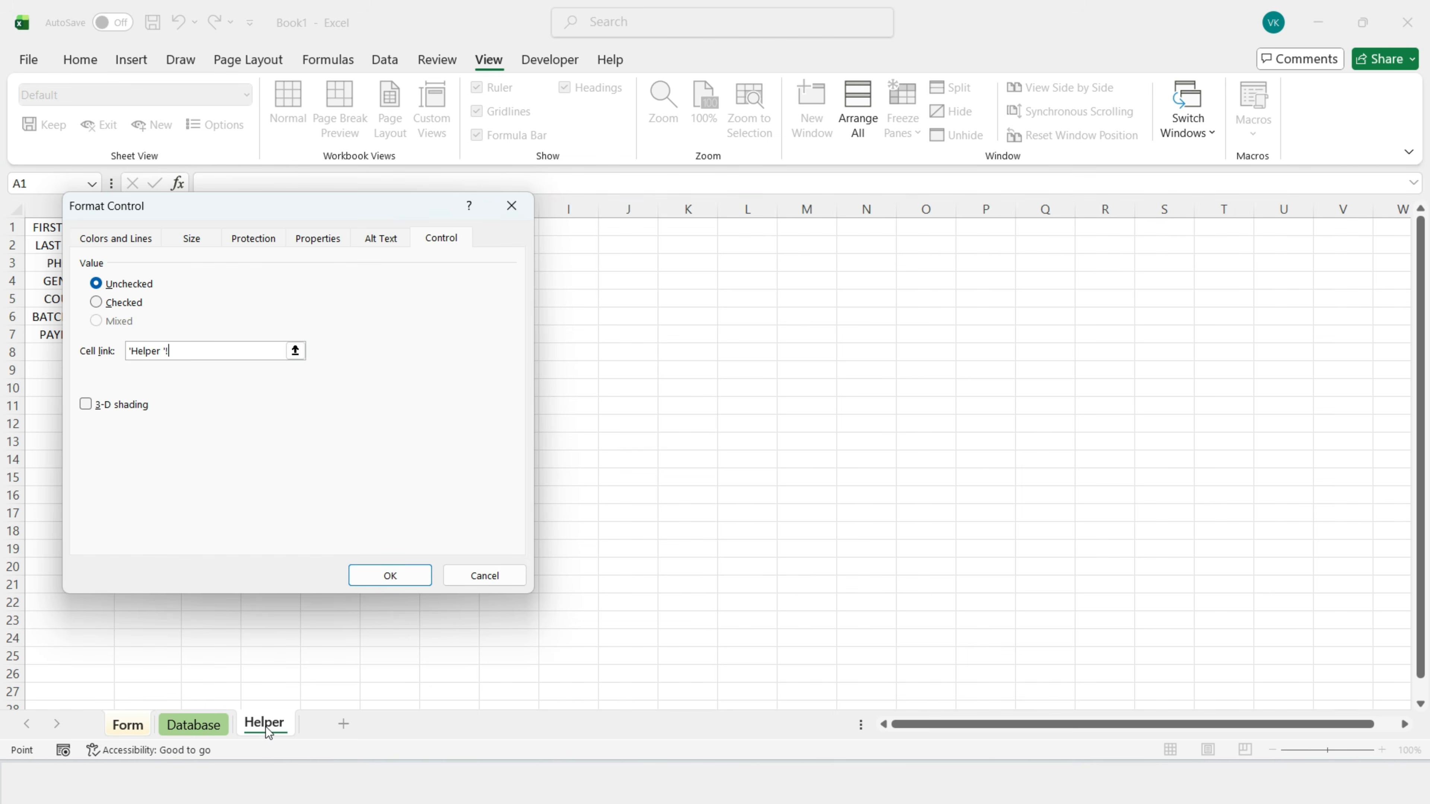
{"action": "left_click_drag", "start_coordinate": [397, 214], "coordinate": [892, 221]}
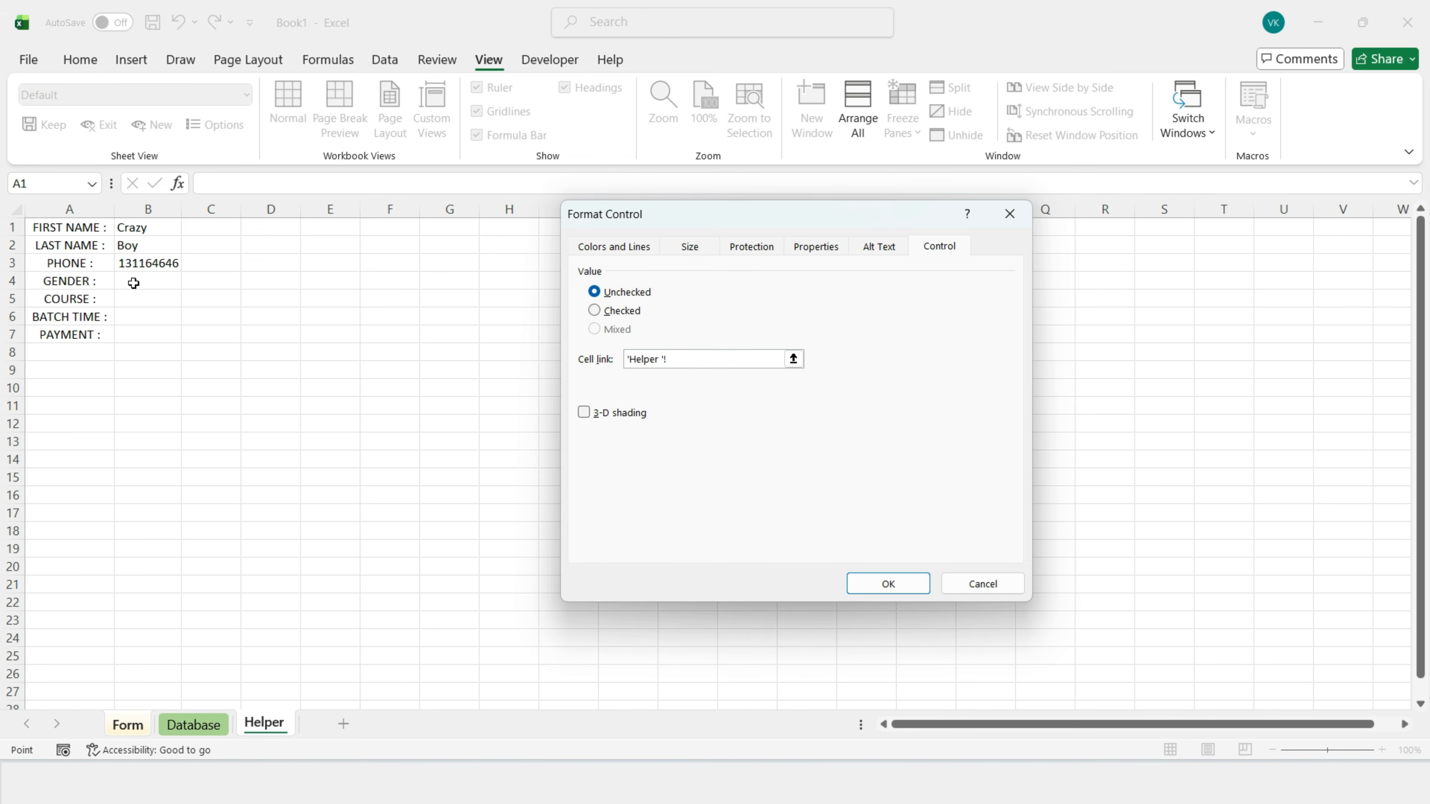
{"action": "left_click", "coordinate": [134, 283]}
{"action": "left_click", "coordinate": [203, 282]}
{"action": "left_click", "coordinate": [887, 588]}
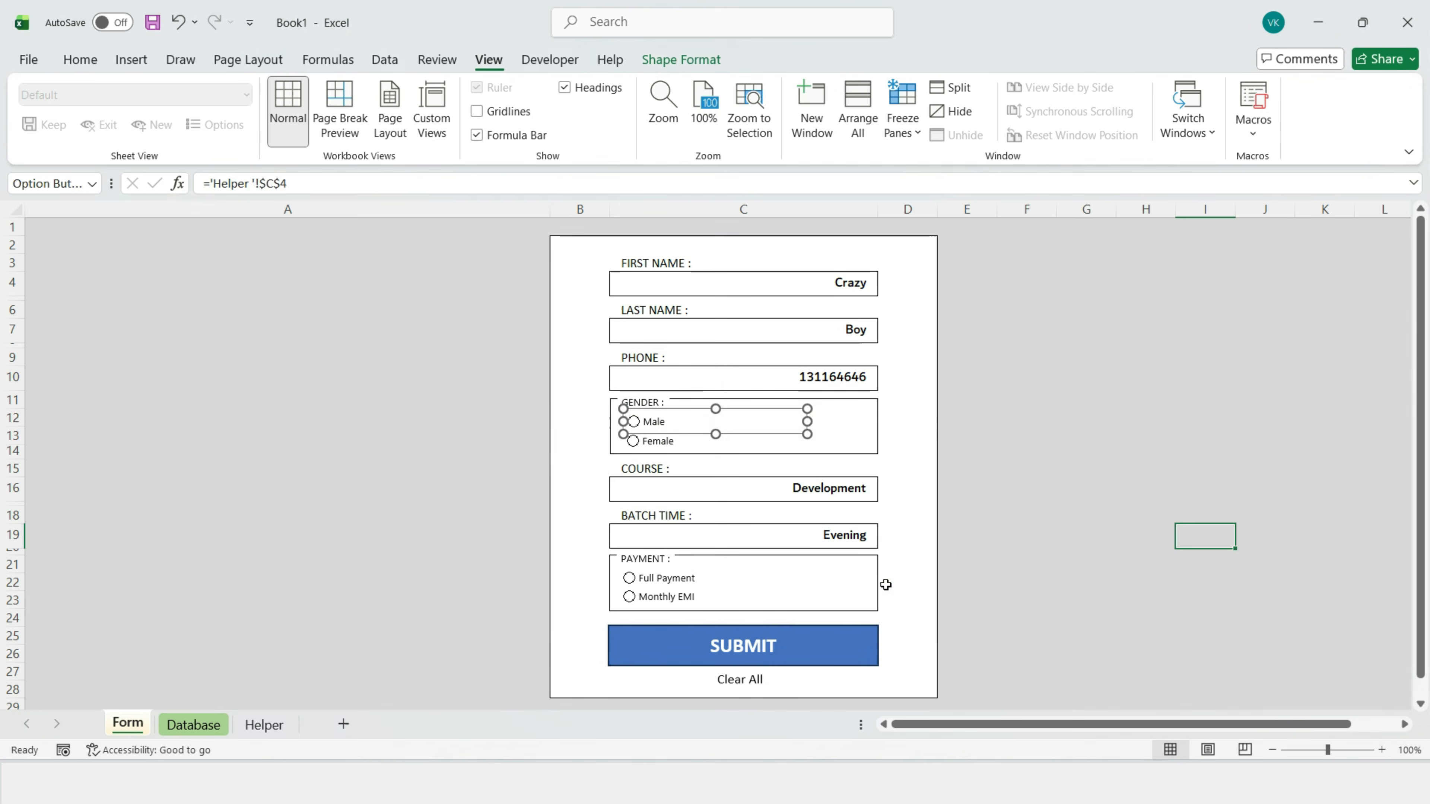
Step: Test the gender buttons on the form, checking Helper C4 after each choice
{"action": "left_click", "coordinate": [264, 725]}
{"action": "left_click", "coordinate": [127, 725]}
{"action": "left_click", "coordinate": [631, 419]}
{"action": "left_click", "coordinate": [264, 724]}
{"action": "left_click", "coordinate": [128, 725]}
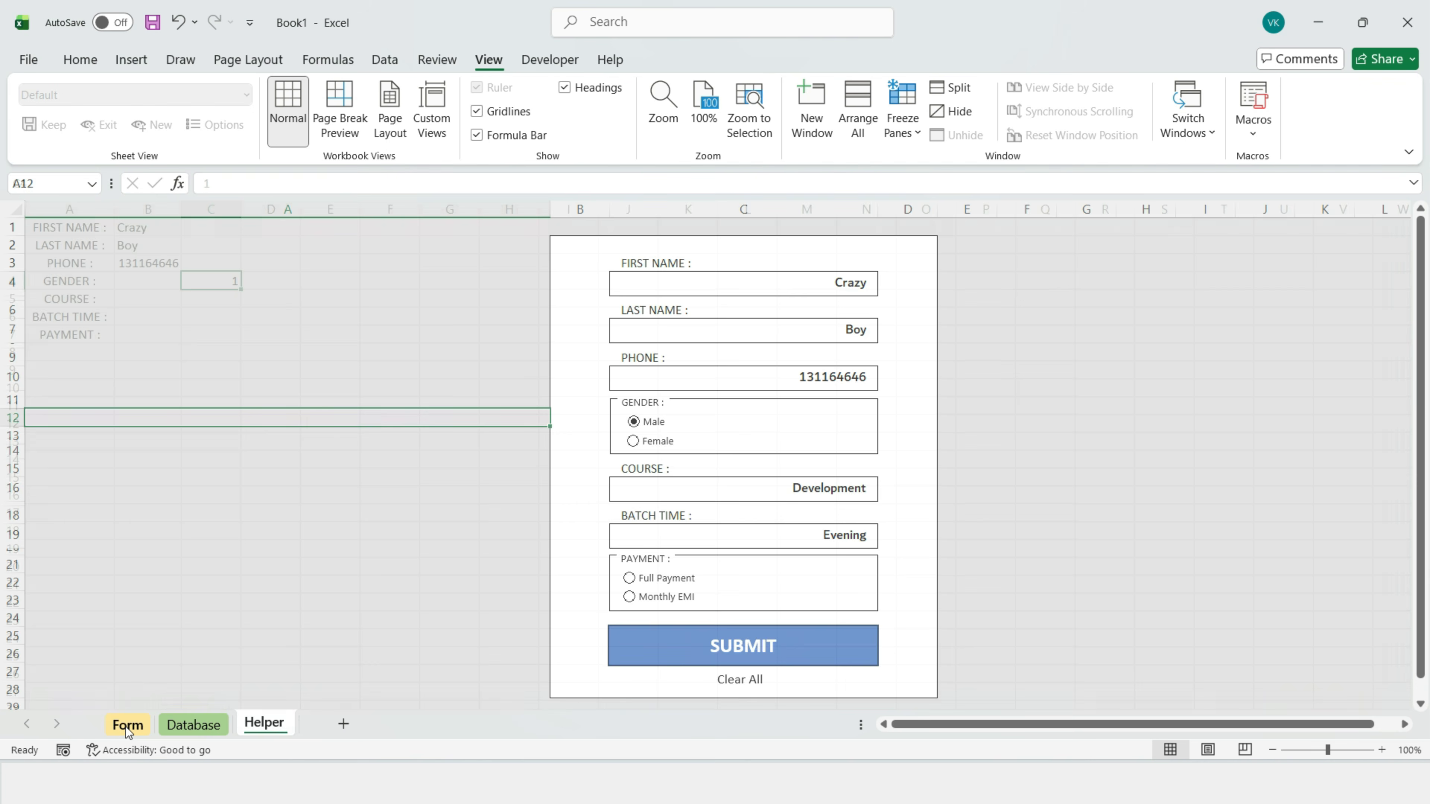
{"action": "left_click", "coordinate": [258, 727]}
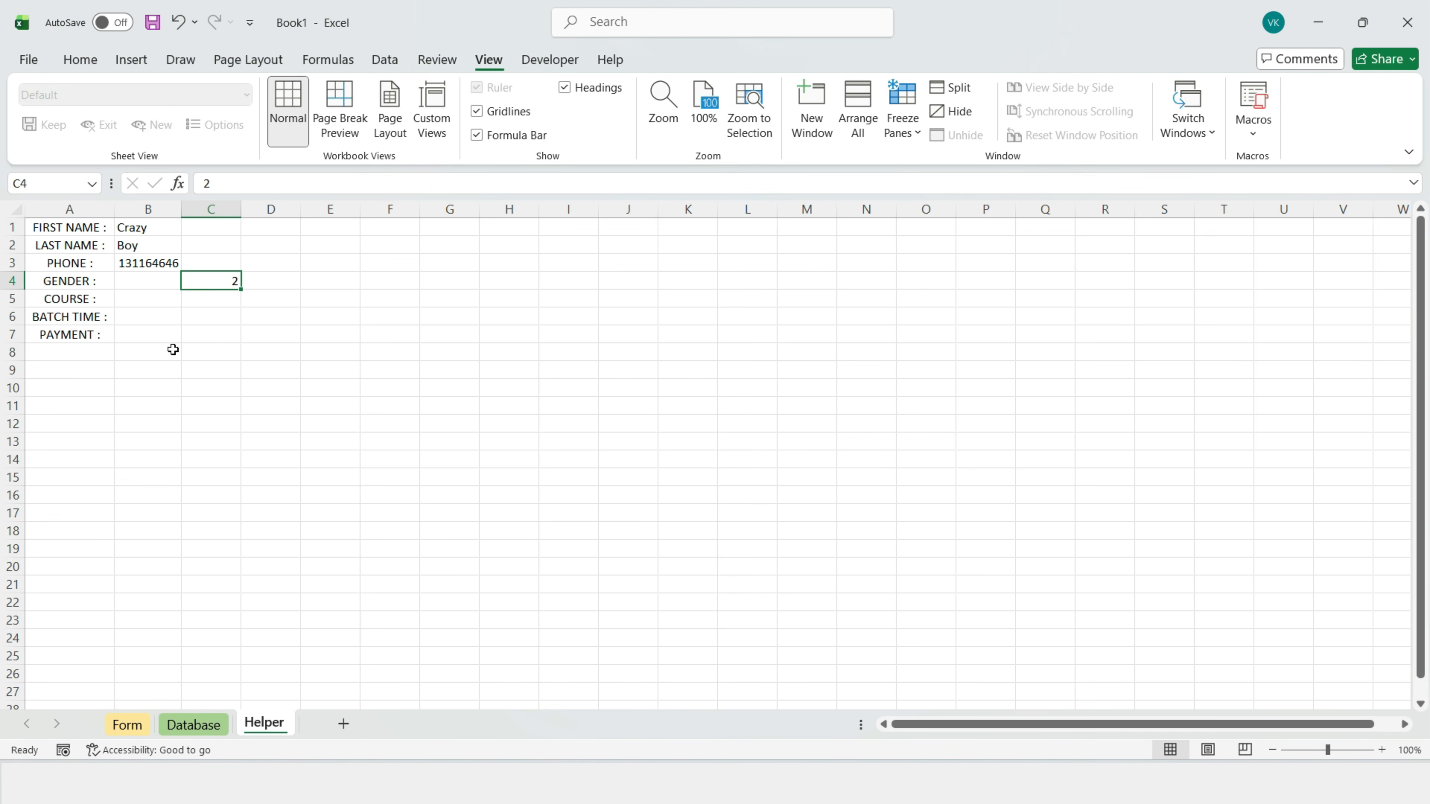
Step: Enter =IF(C4=1,"Male","Female") in Helper B4, accepting Excel's suggested correction
{"action": "left_click", "coordinate": [139, 282]}
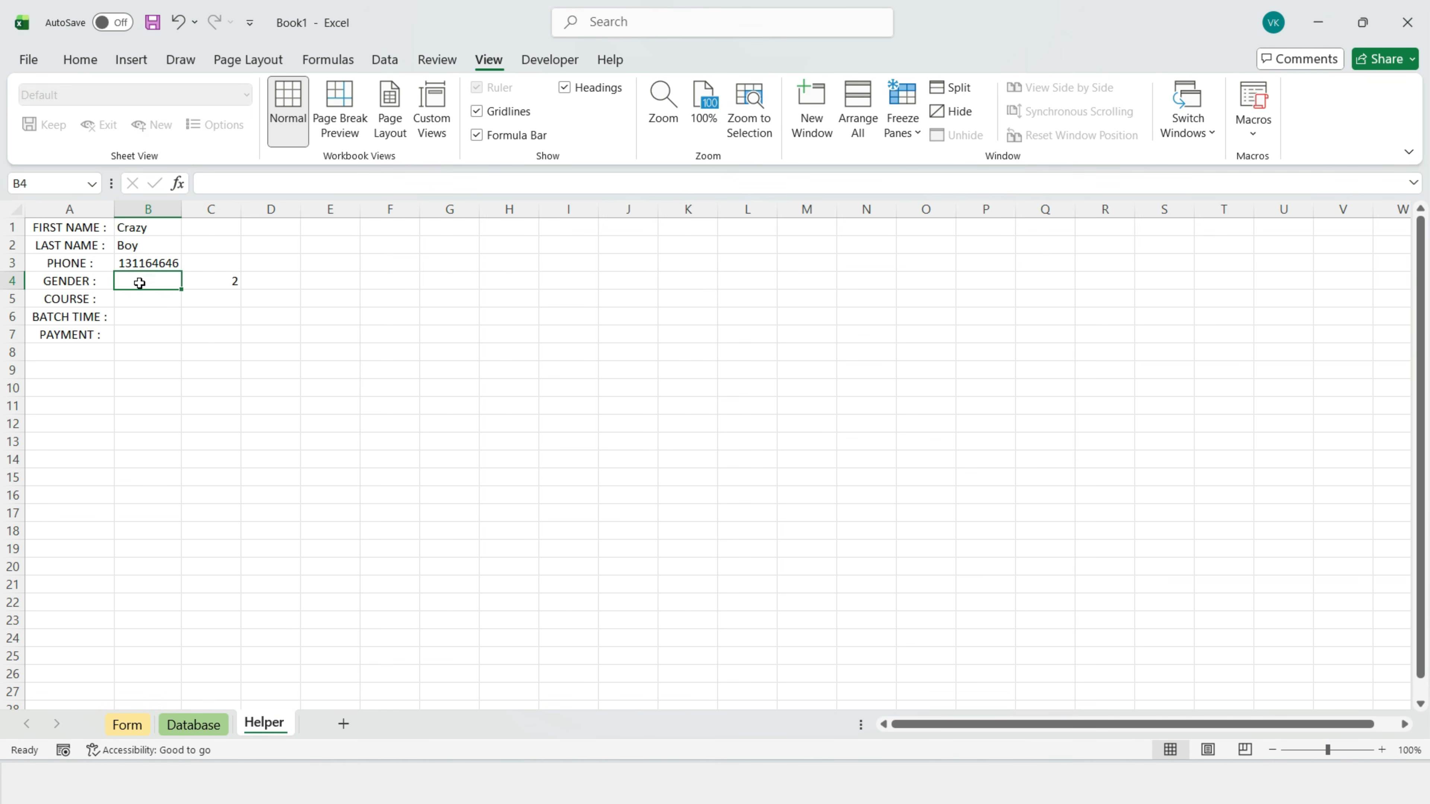
{"action": "type", "text": "=IF("}
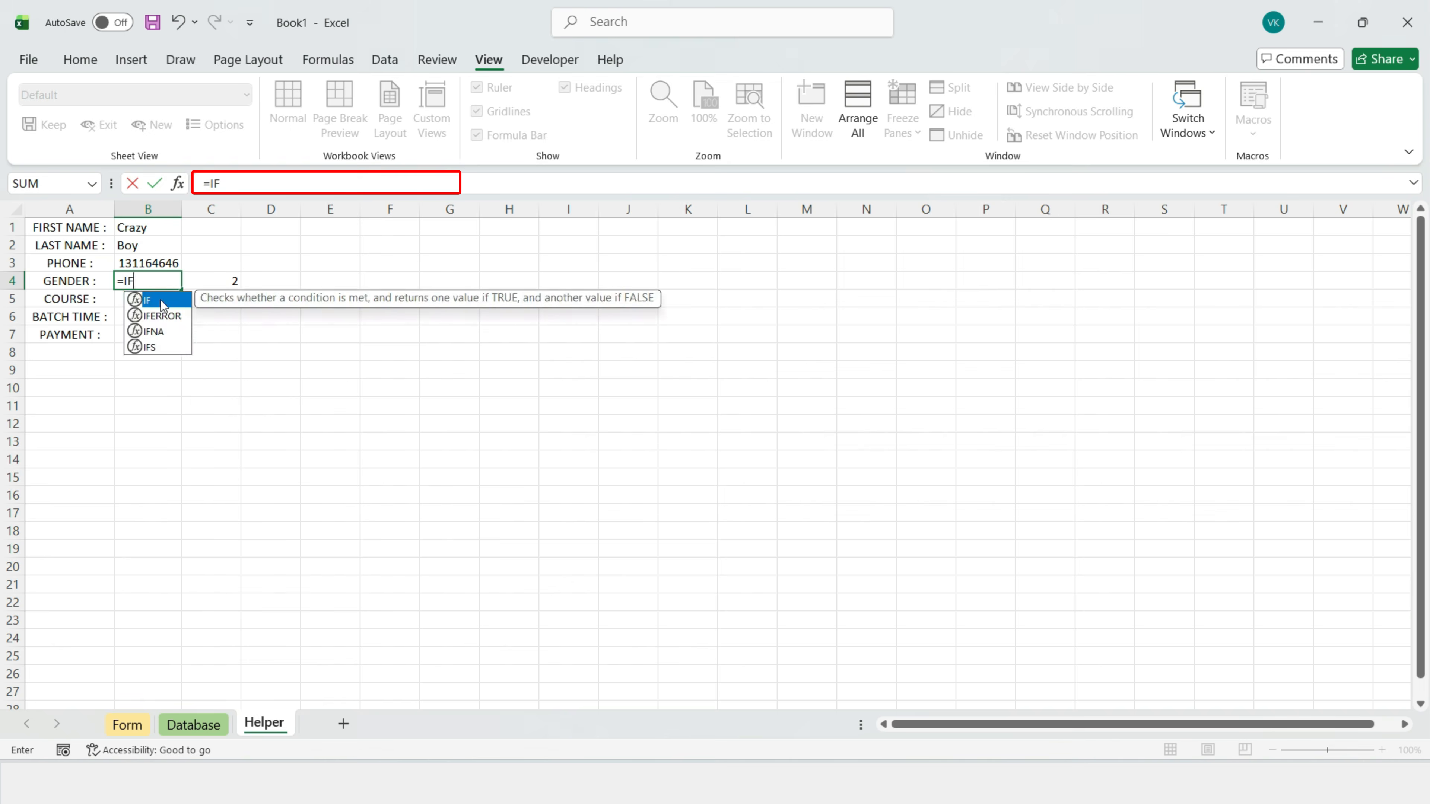
{"action": "key", "text": "Right"}
{"action": "type", "text": "=1,\"Male\",Female\")"}
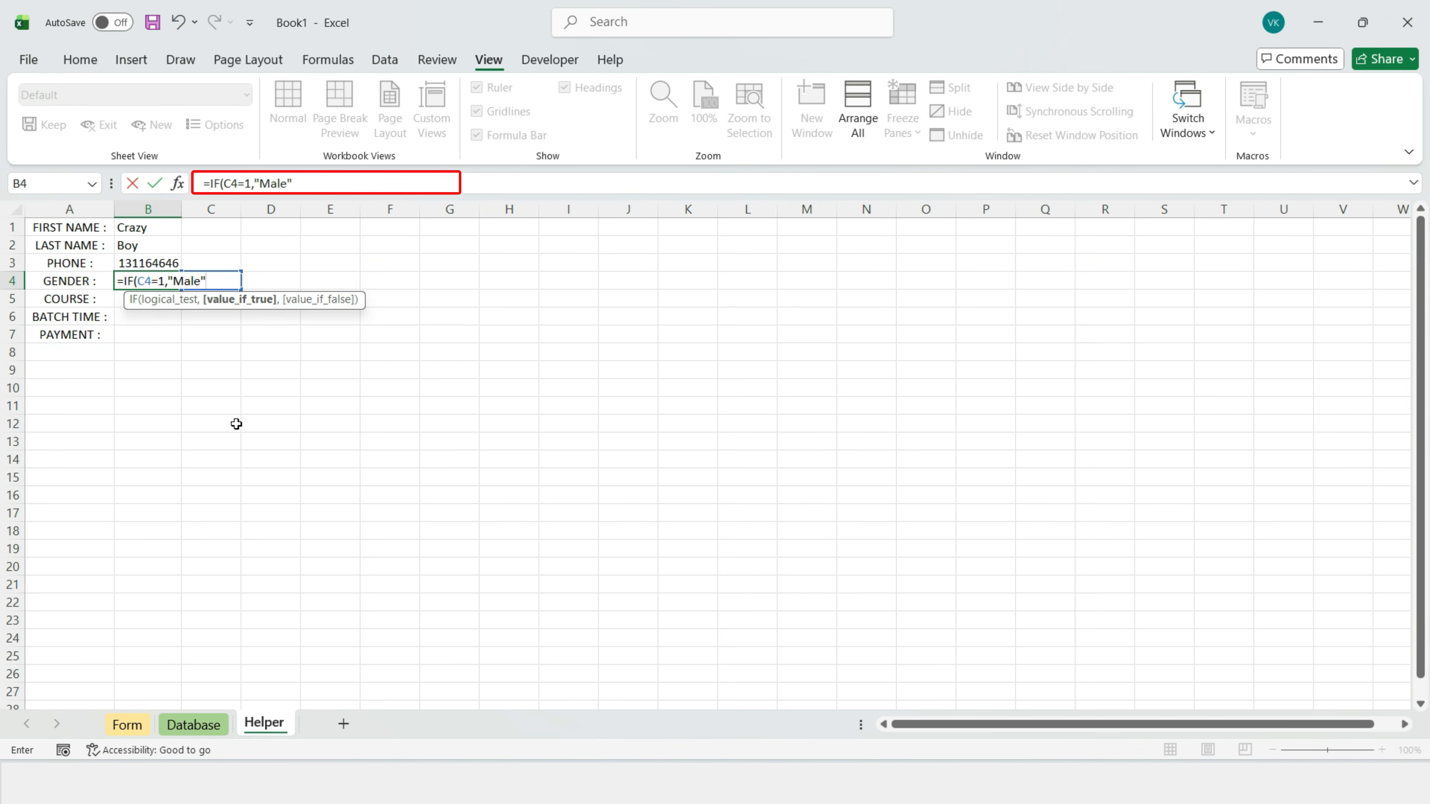
{"action": "key", "text": "Return"}
{"action": "left_click", "coordinate": [681, 458]}
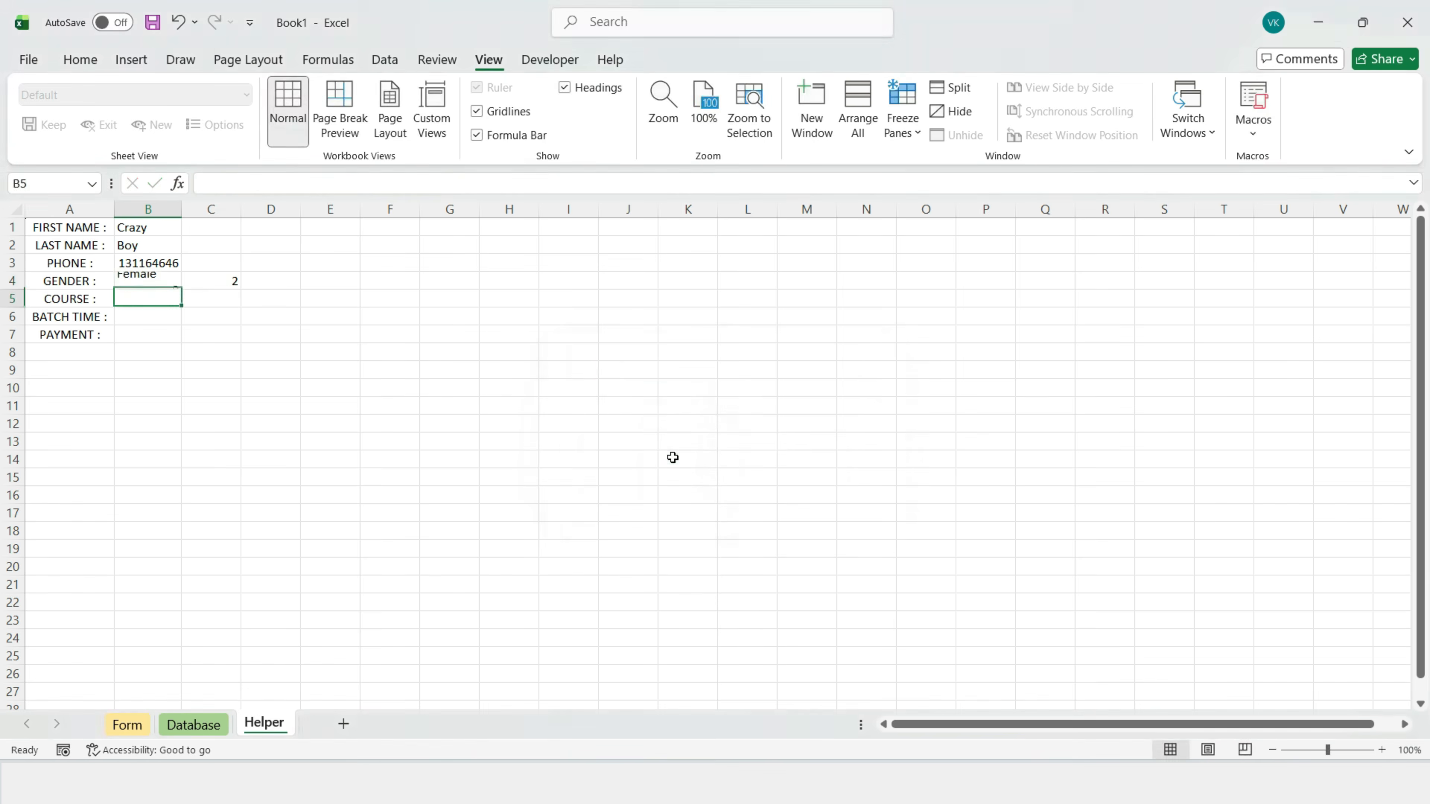
Step: Choose Male on the form and confirm Helper B4 reads Male
{"action": "left_click", "coordinate": [146, 726]}
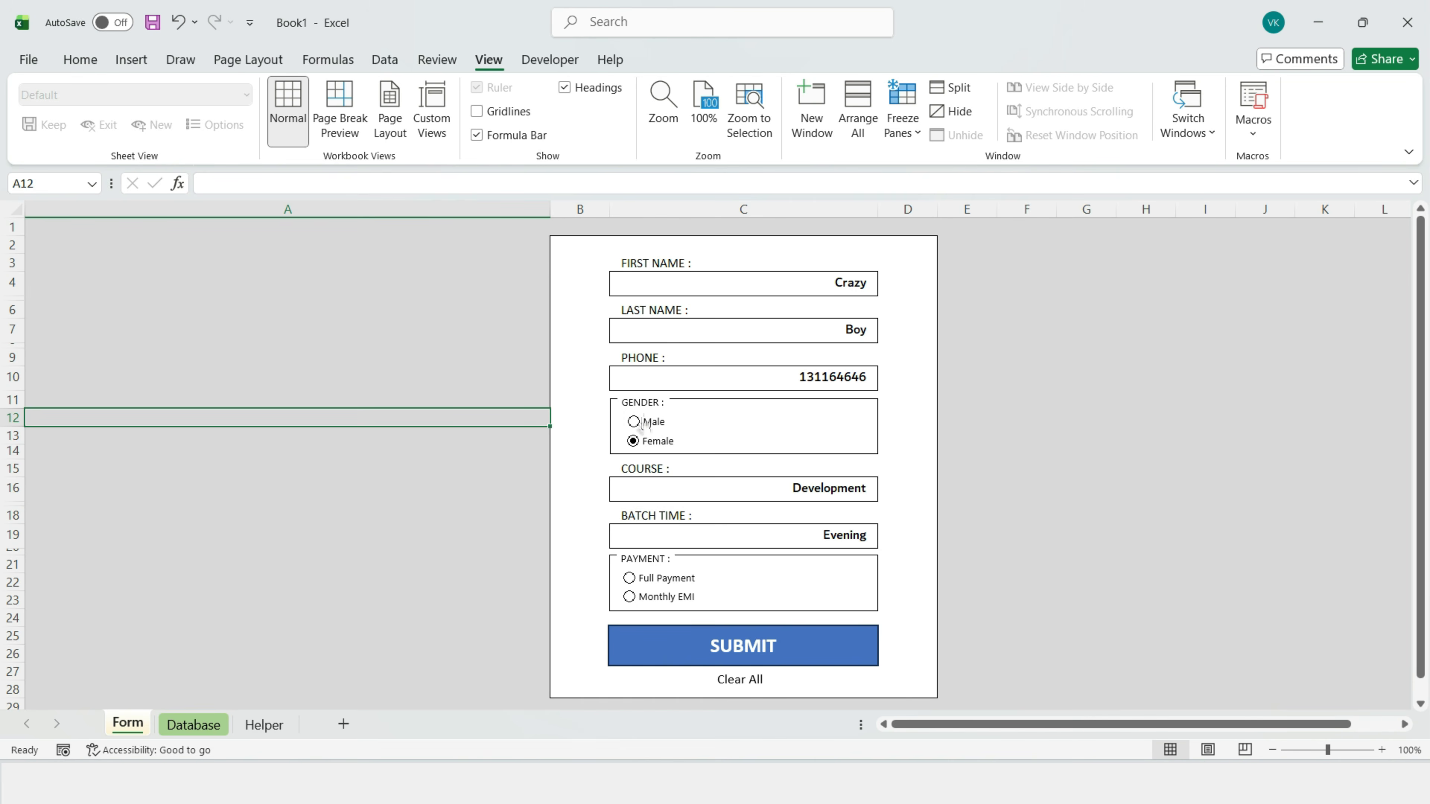
{"action": "left_click", "coordinate": [635, 422]}
{"action": "left_click", "coordinate": [266, 723]}
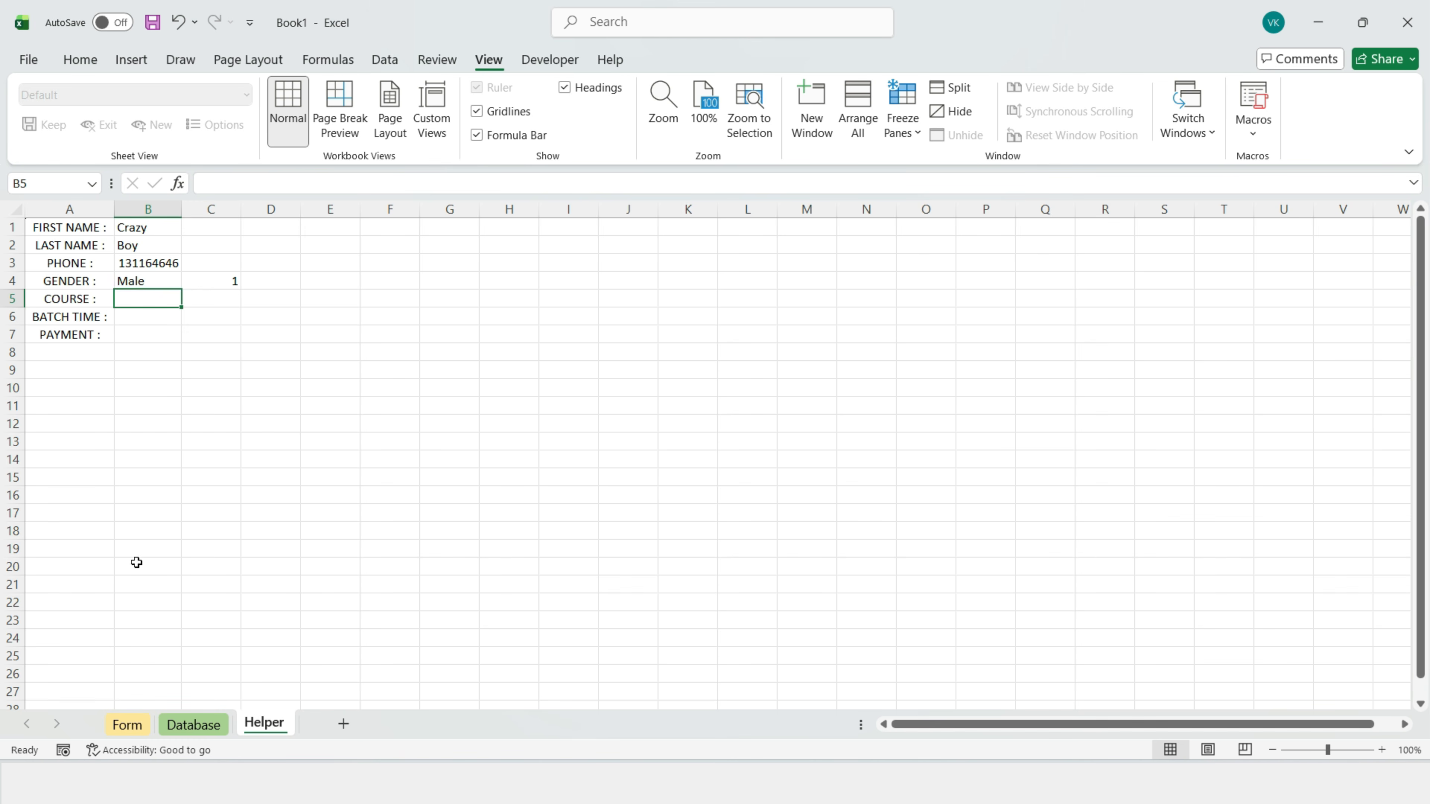
Step: Link Helper B5 to Form!C16 (course) and B6 to Form!C19 (batch time)
{"action": "type", "text": "="}
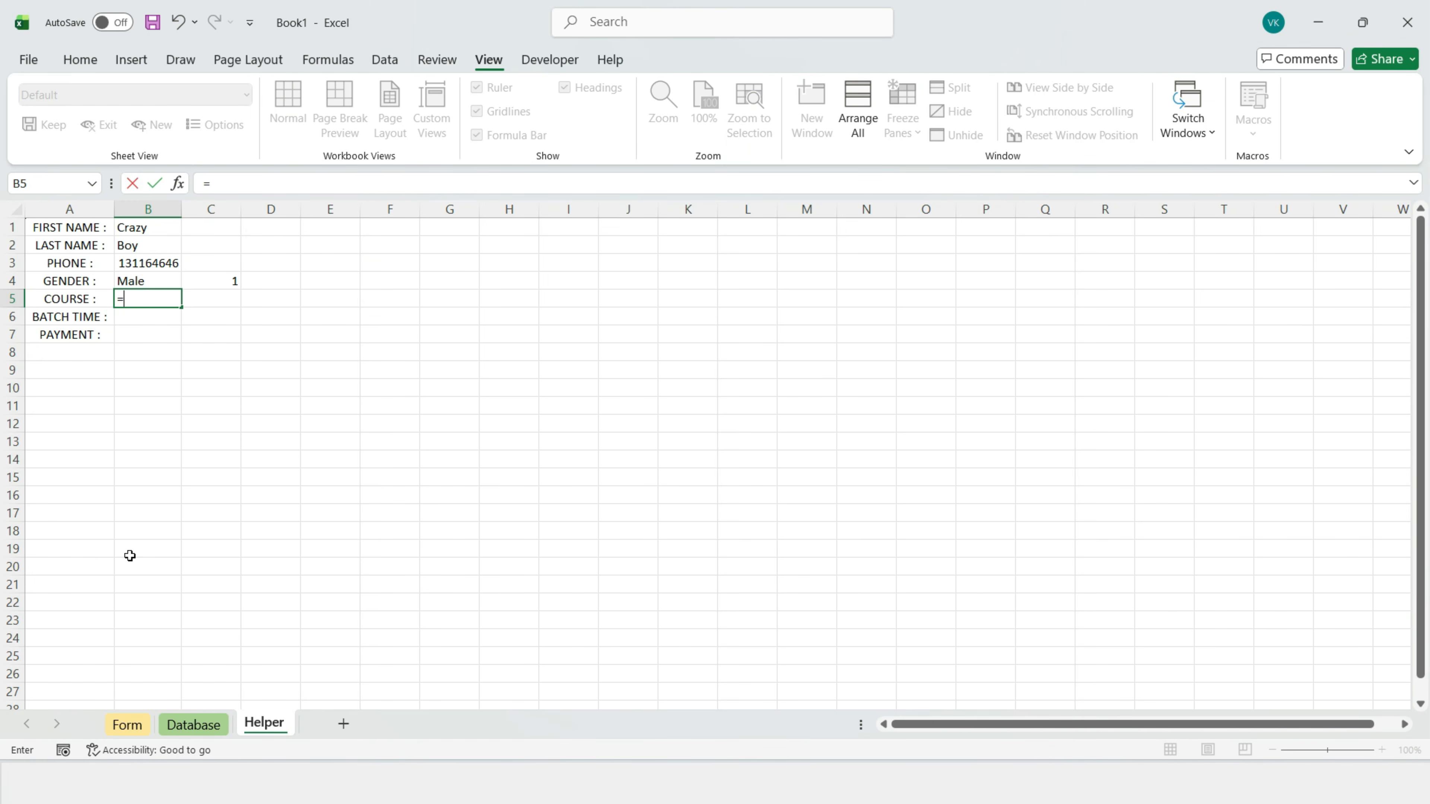
{"action": "left_click", "coordinate": [134, 725]}
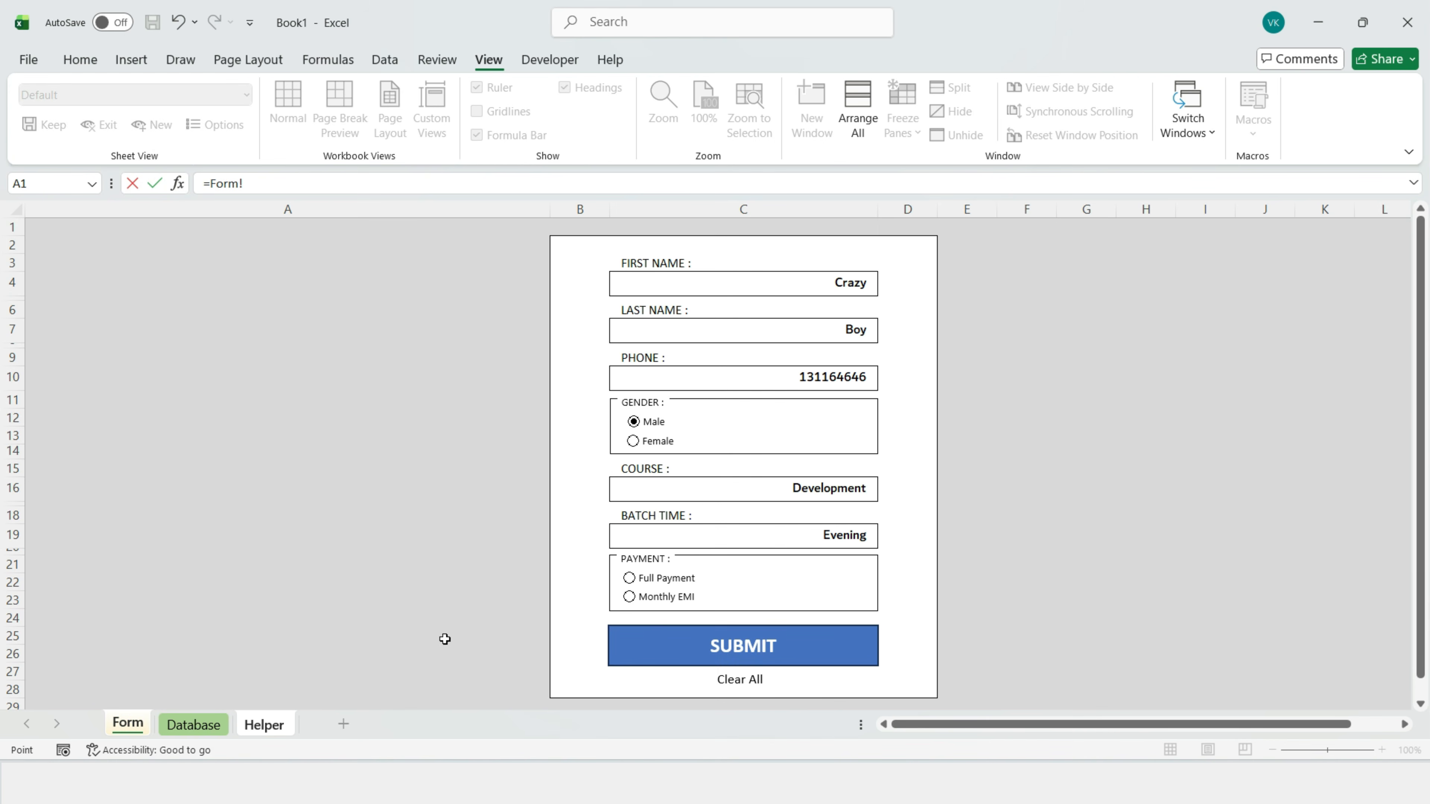
{"action": "left_click", "coordinate": [694, 492]}
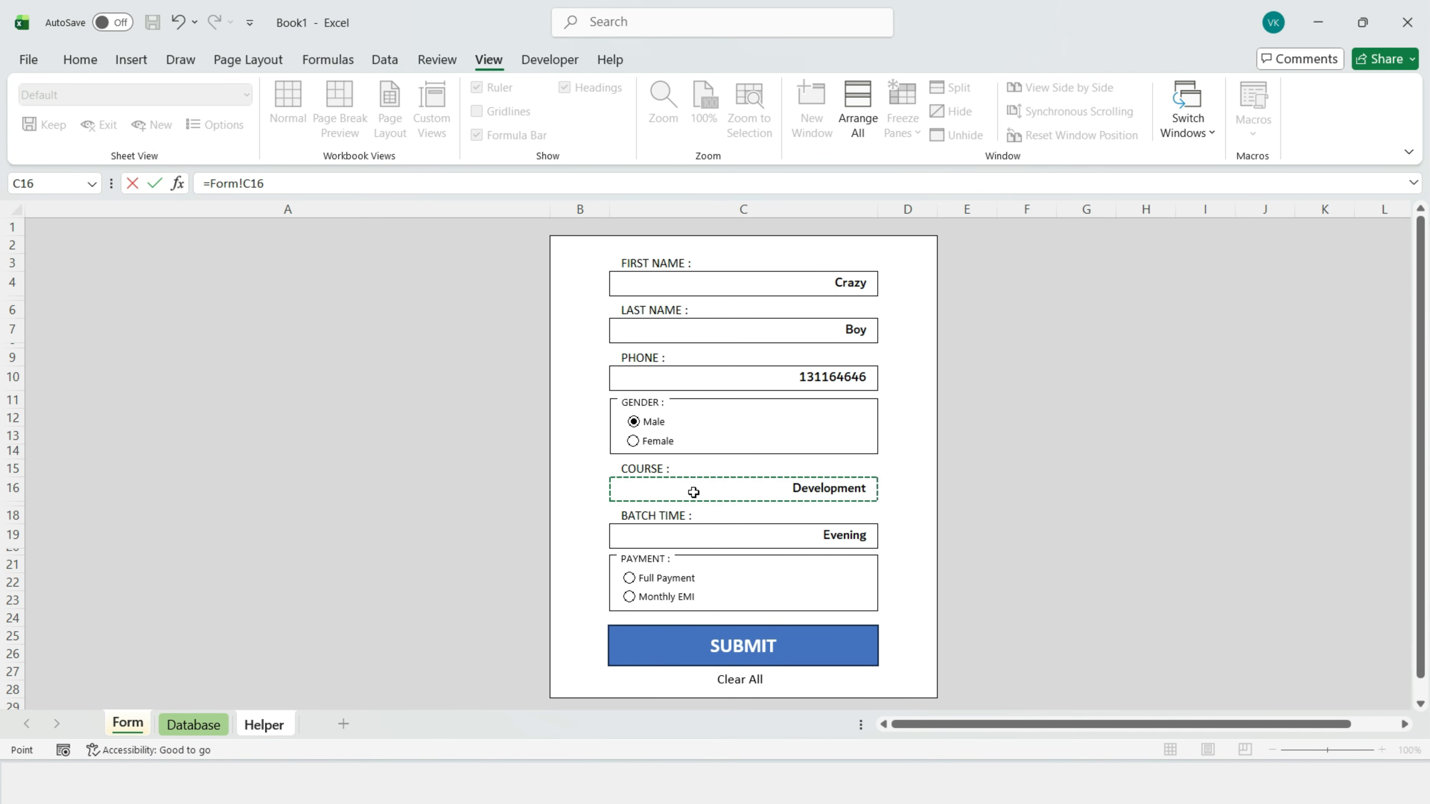
{"action": "key", "text": "Return"}
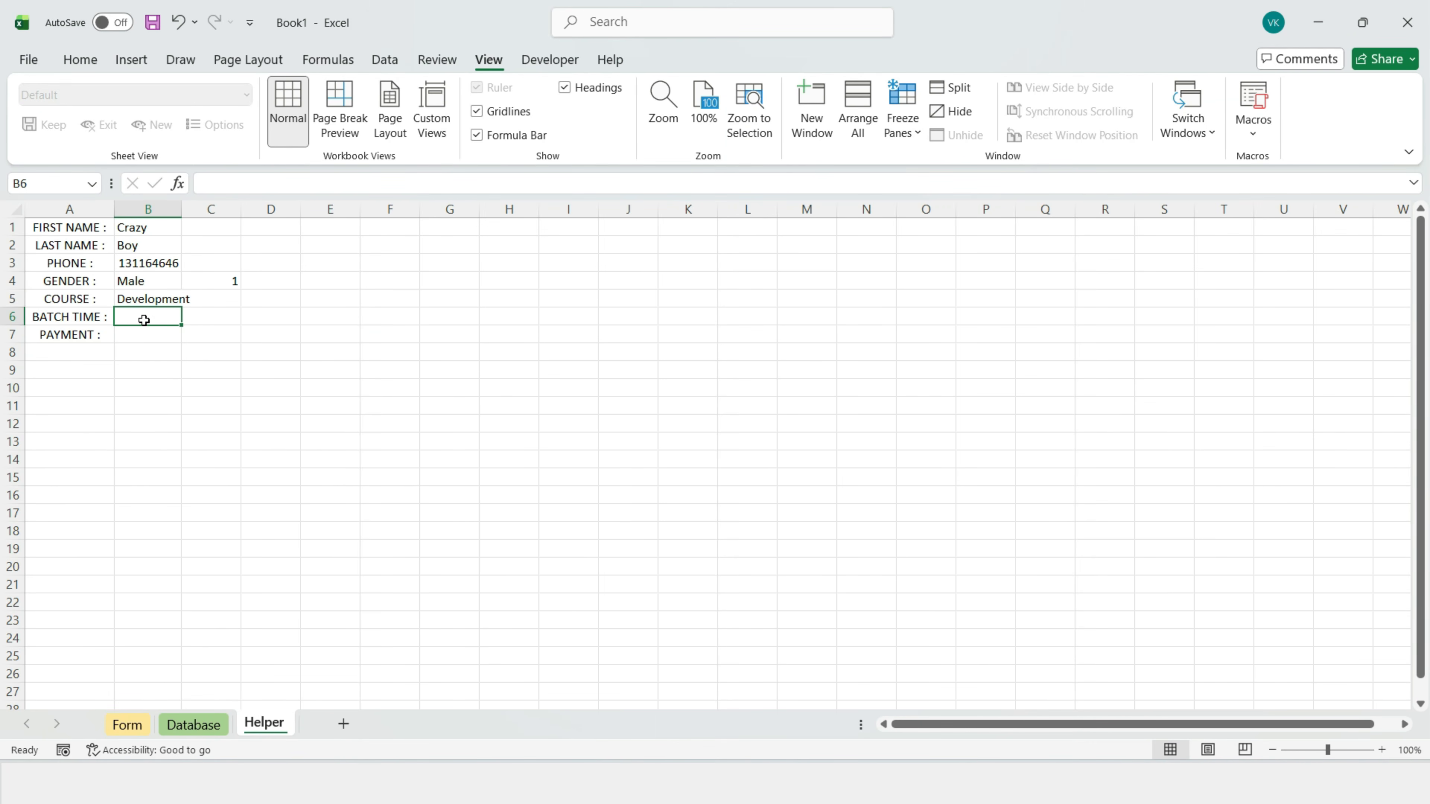
{"action": "type", "text": "="}
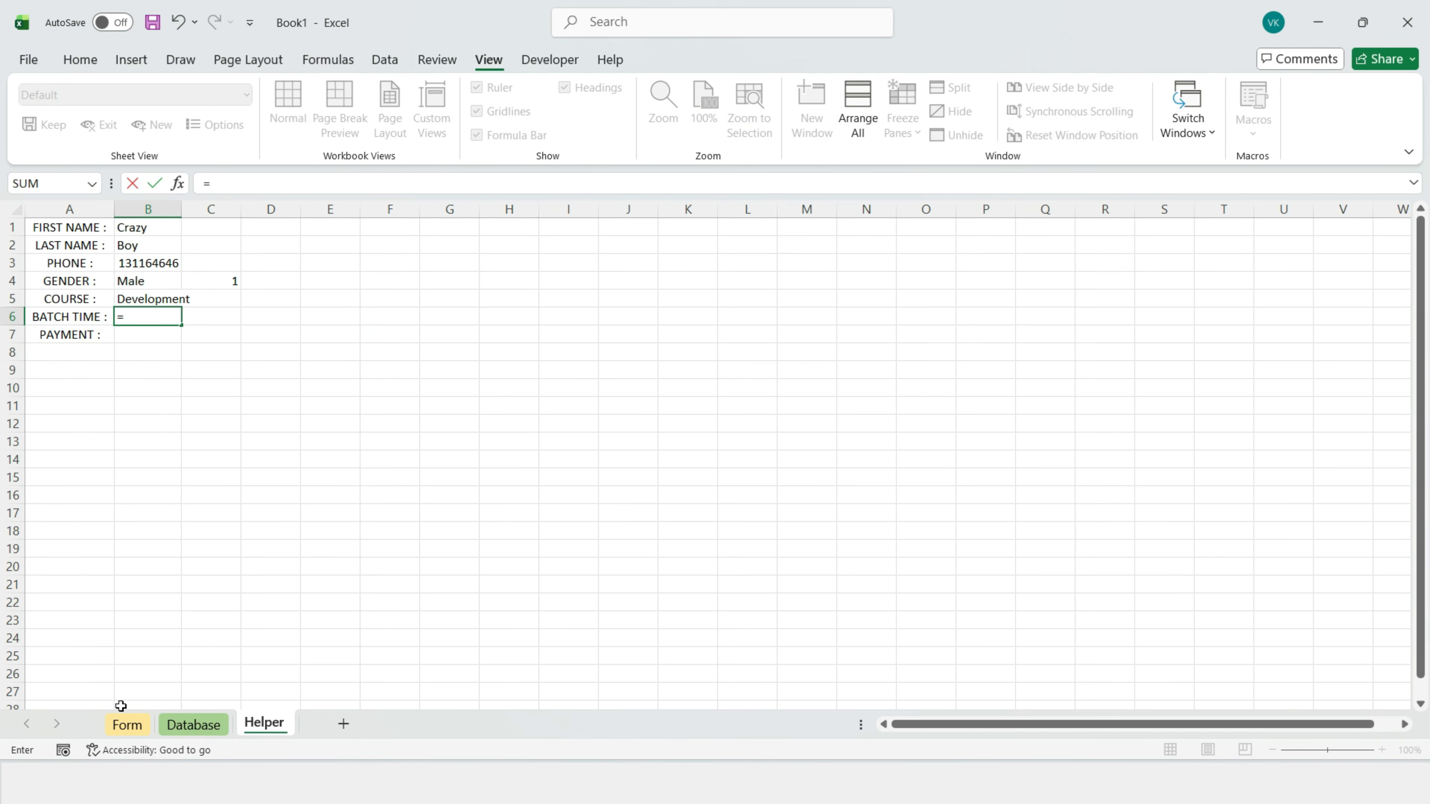
{"action": "left_click", "coordinate": [134, 725]}
{"action": "left_click", "coordinate": [661, 534]}
{"action": "key", "text": "Return"}
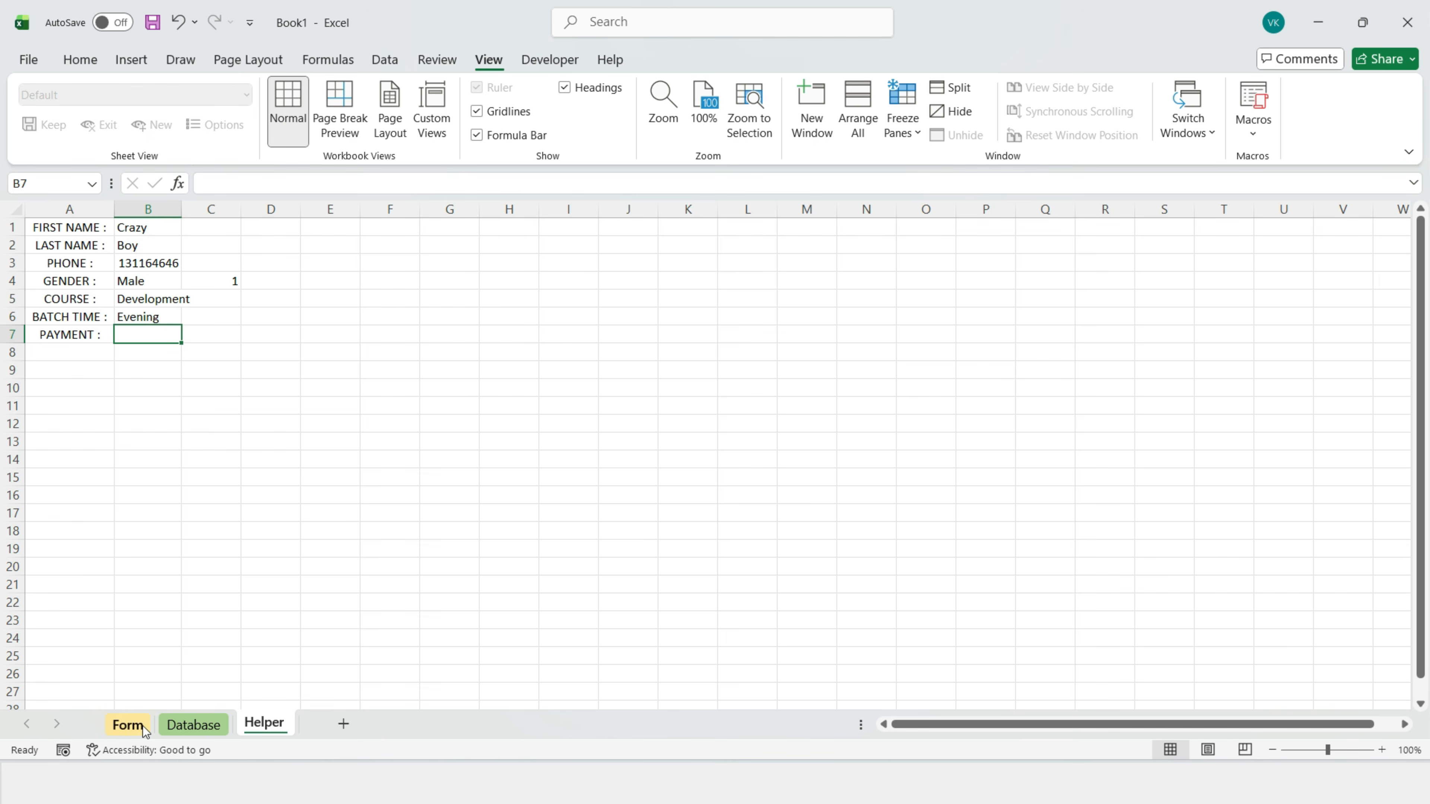
{"action": "left_click", "coordinate": [143, 728]}
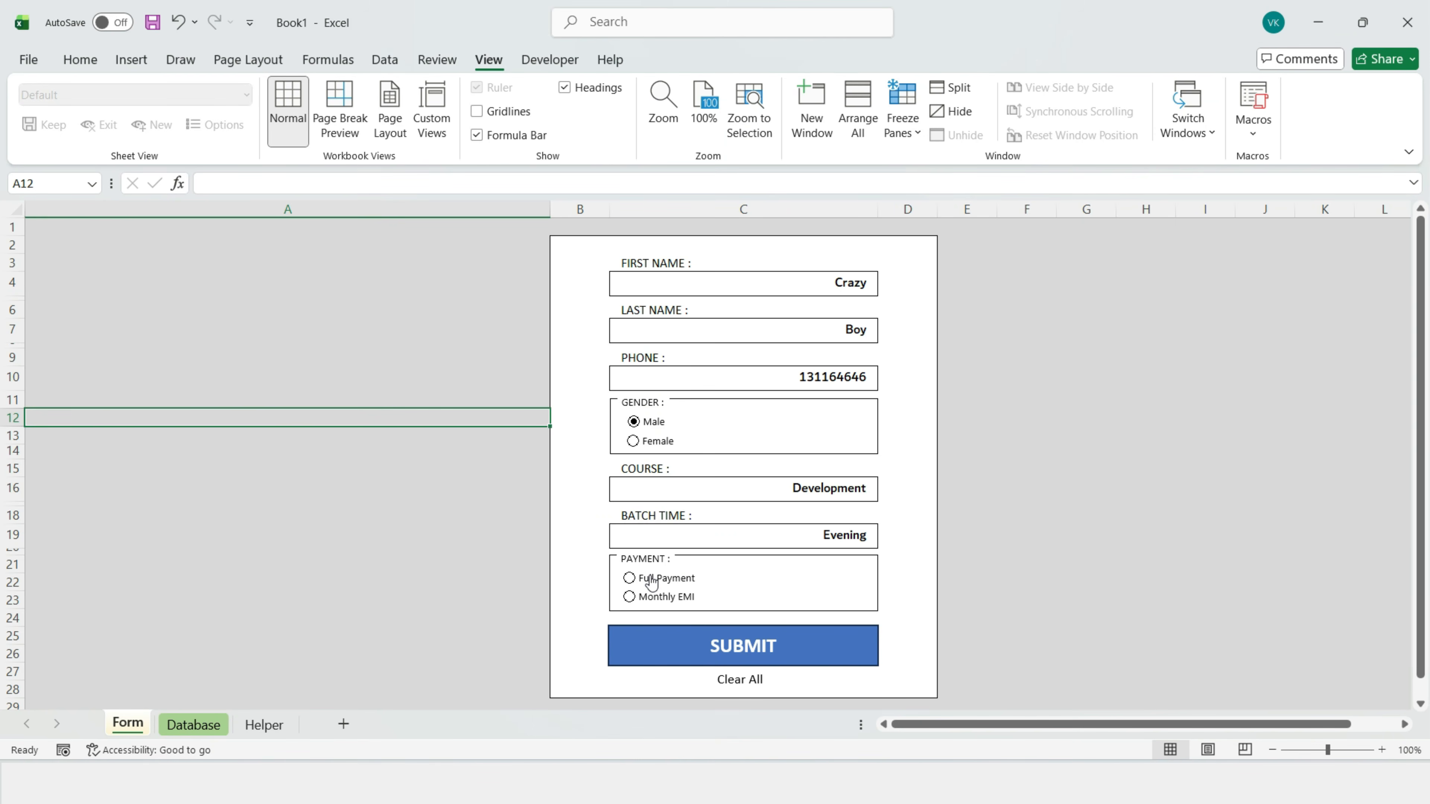
Step: Set the payment option buttons' cell link to Helper cell C7 in Format Control
{"action": "right_click", "coordinate": [651, 580]}
{"action": "left_click", "coordinate": [710, 563]}
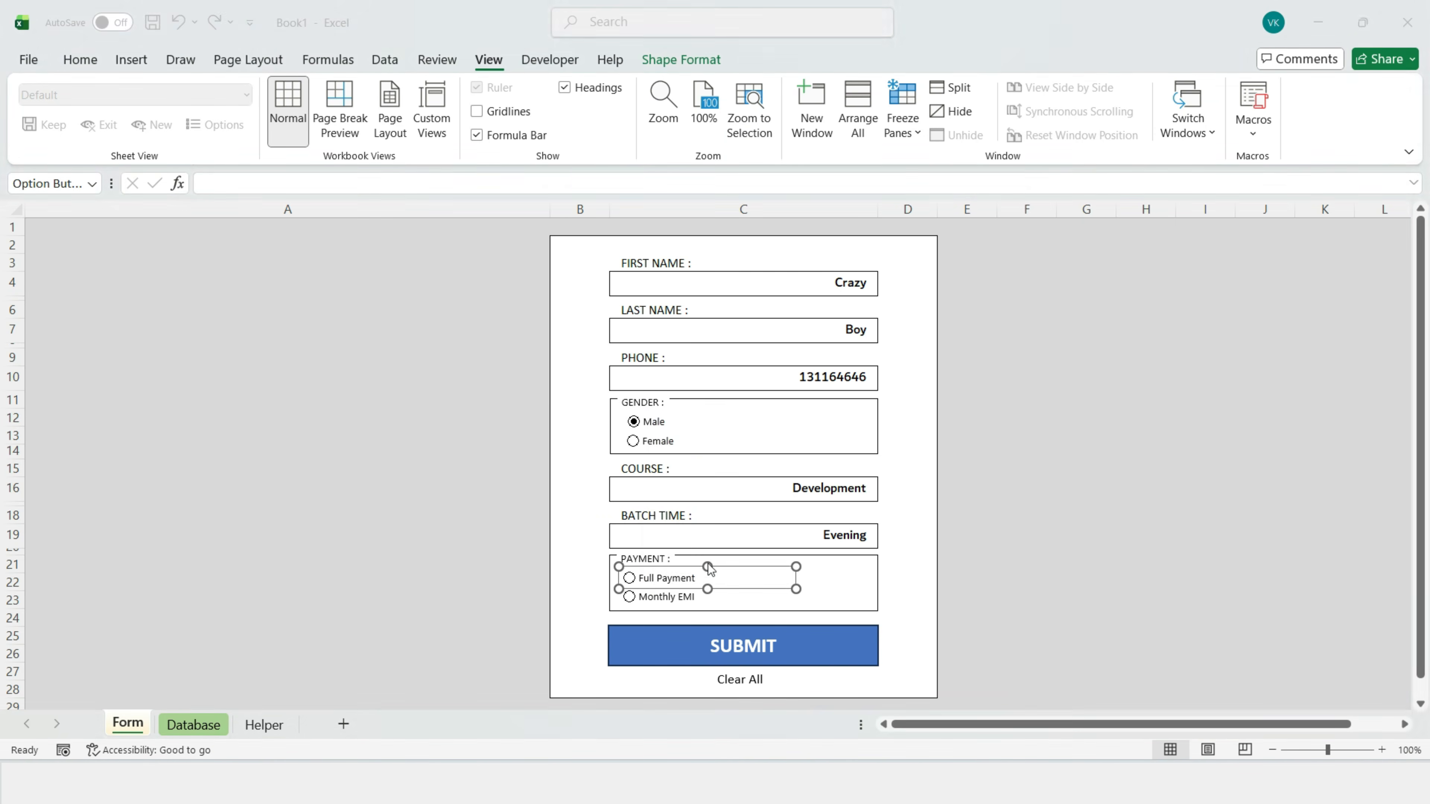
{"action": "left_click", "coordinate": [634, 355]}
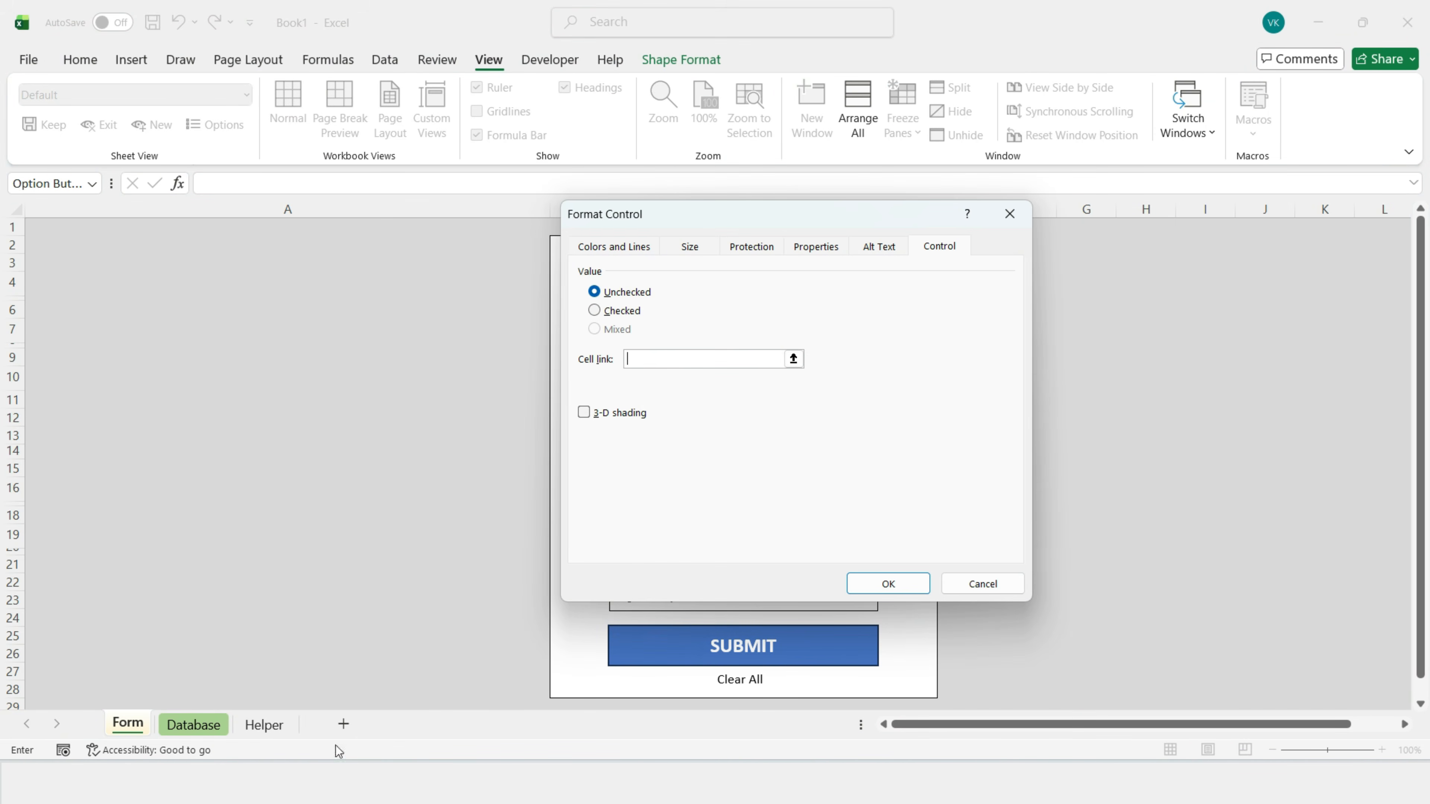
{"action": "left_click", "coordinate": [264, 724]}
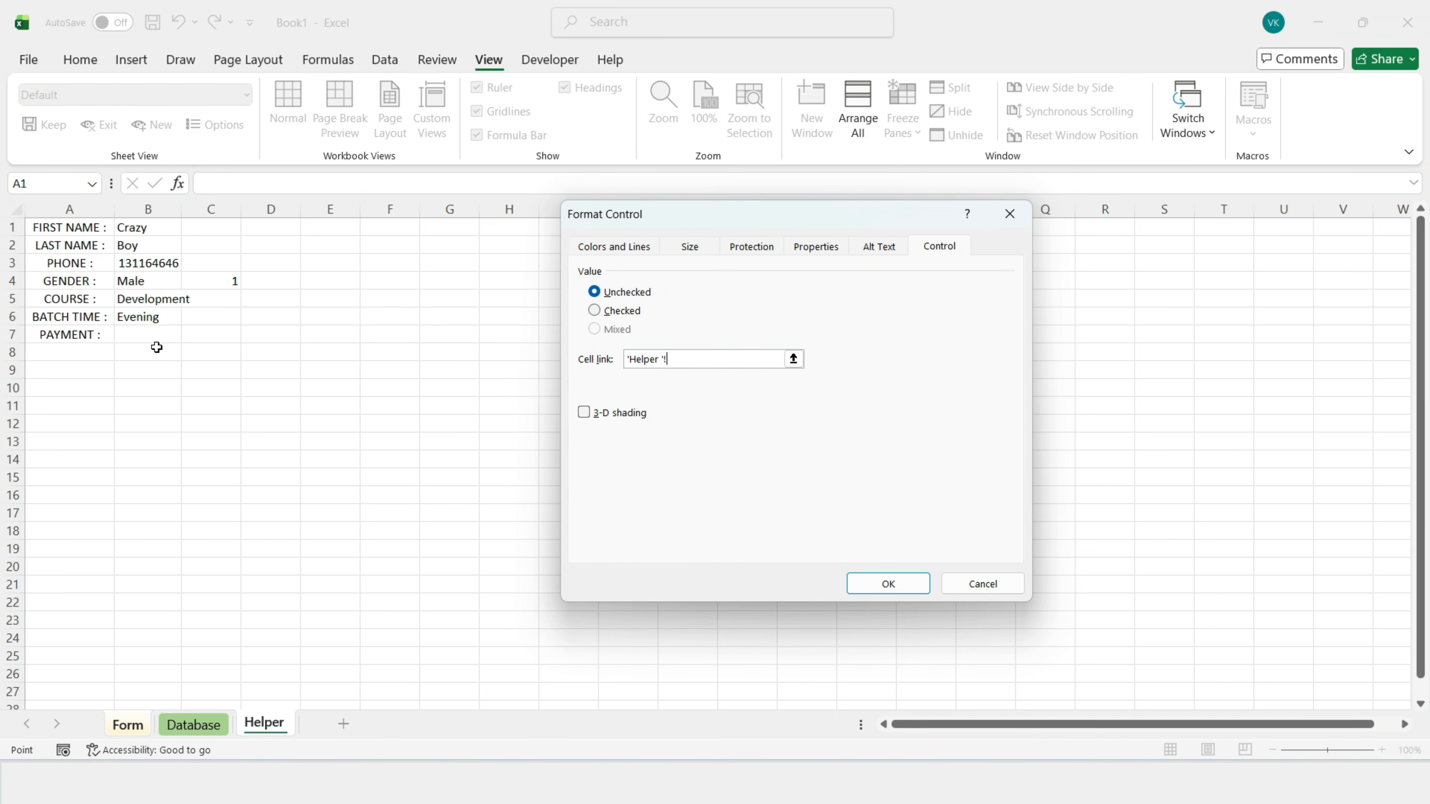
{"action": "left_click", "coordinate": [147, 339]}
{"action": "left_click", "coordinate": [194, 336]}
{"action": "left_click", "coordinate": [886, 583]}
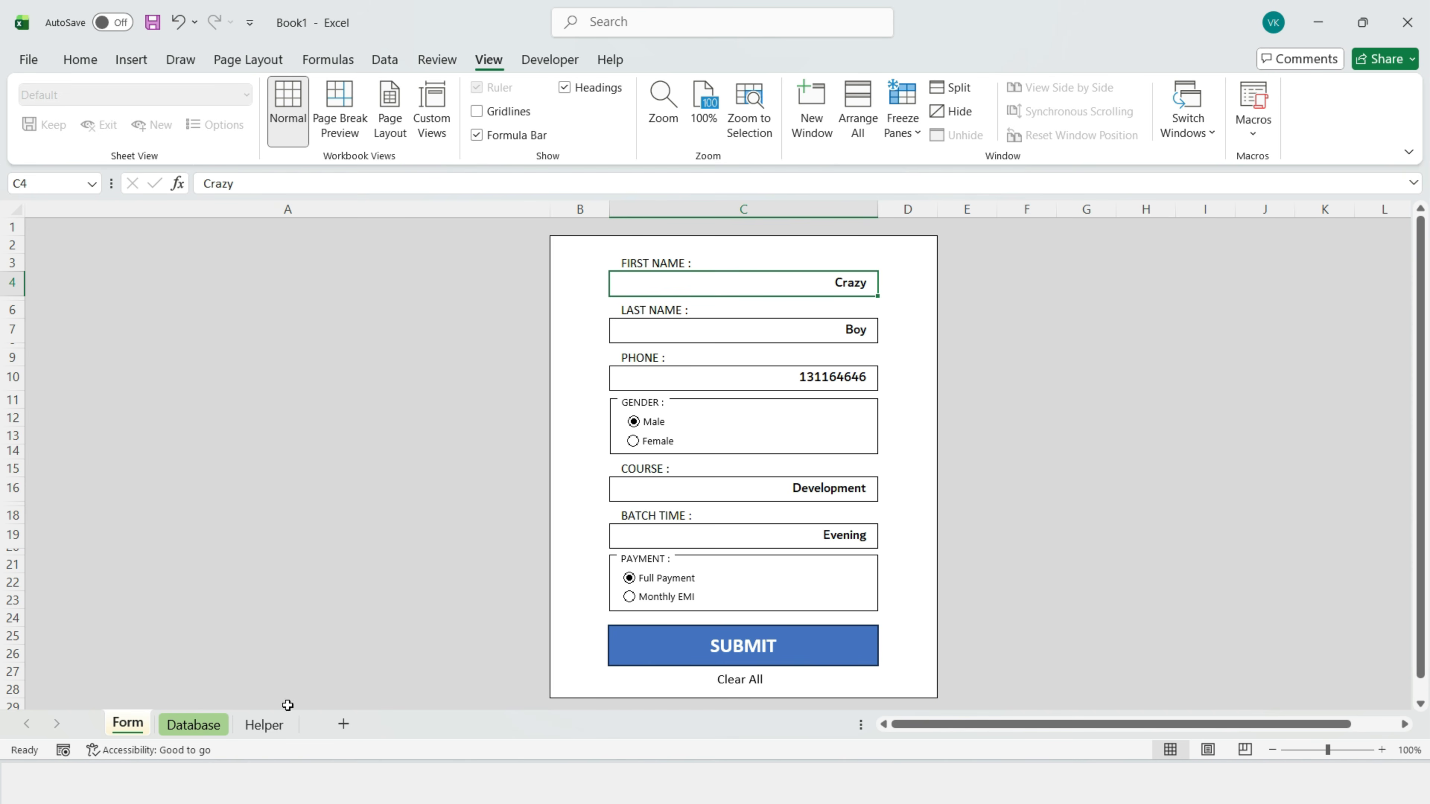
Step: Choose Monthly EMI on the form and confirm Helper C7 reads 2
{"action": "left_click", "coordinate": [265, 732]}
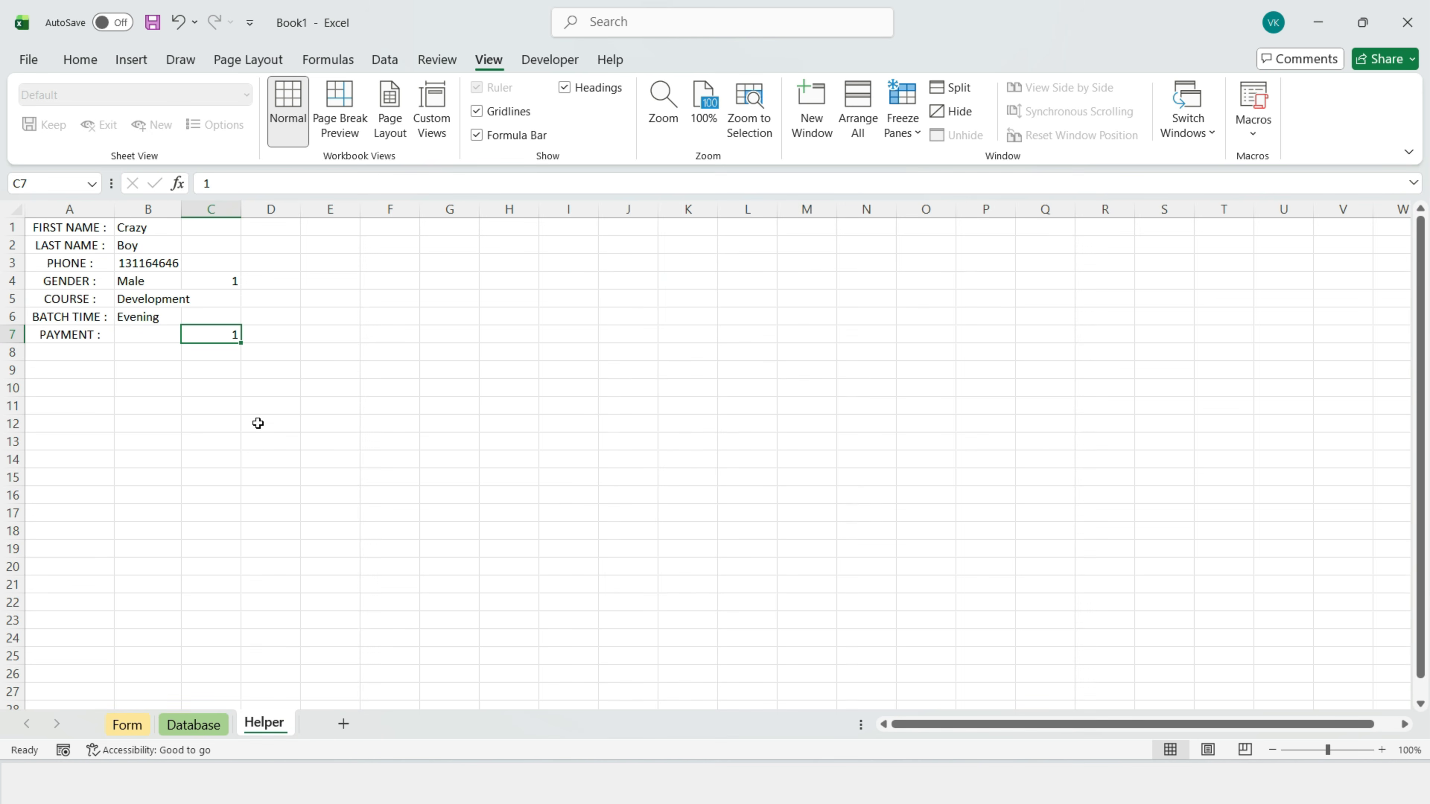
{"action": "left_click", "coordinate": [138, 731]}
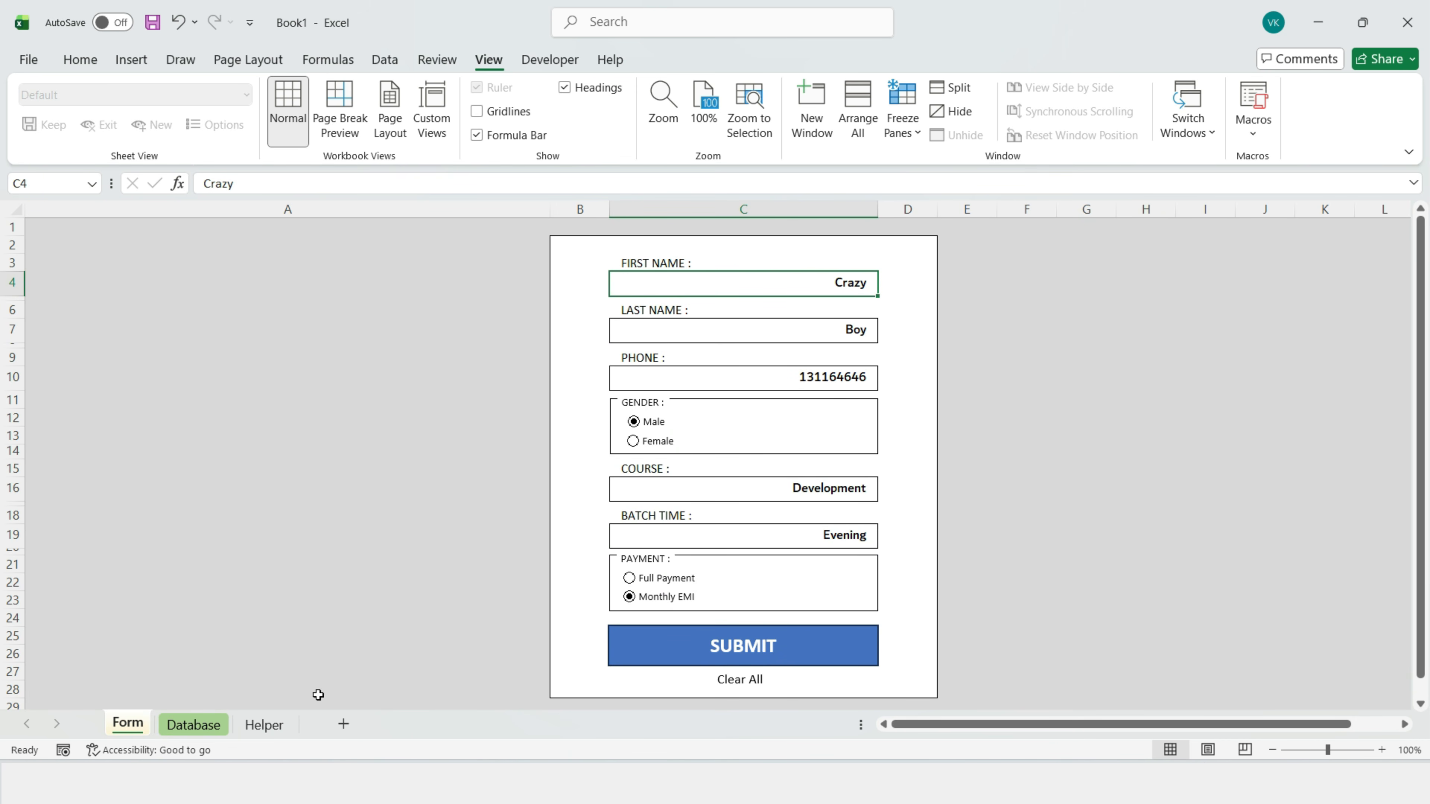
{"action": "left_click", "coordinate": [265, 726]}
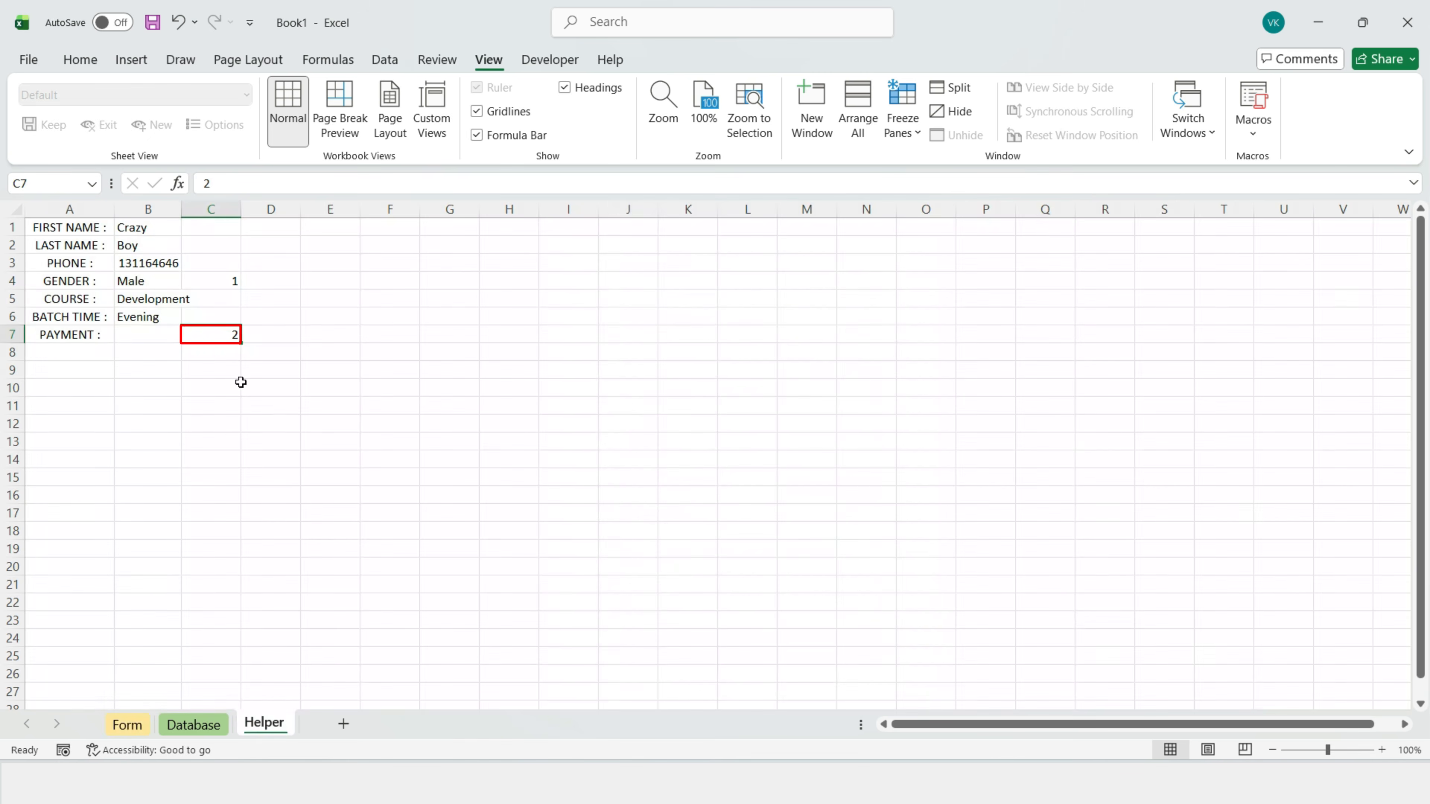
{"action": "left_click", "coordinate": [137, 335]}
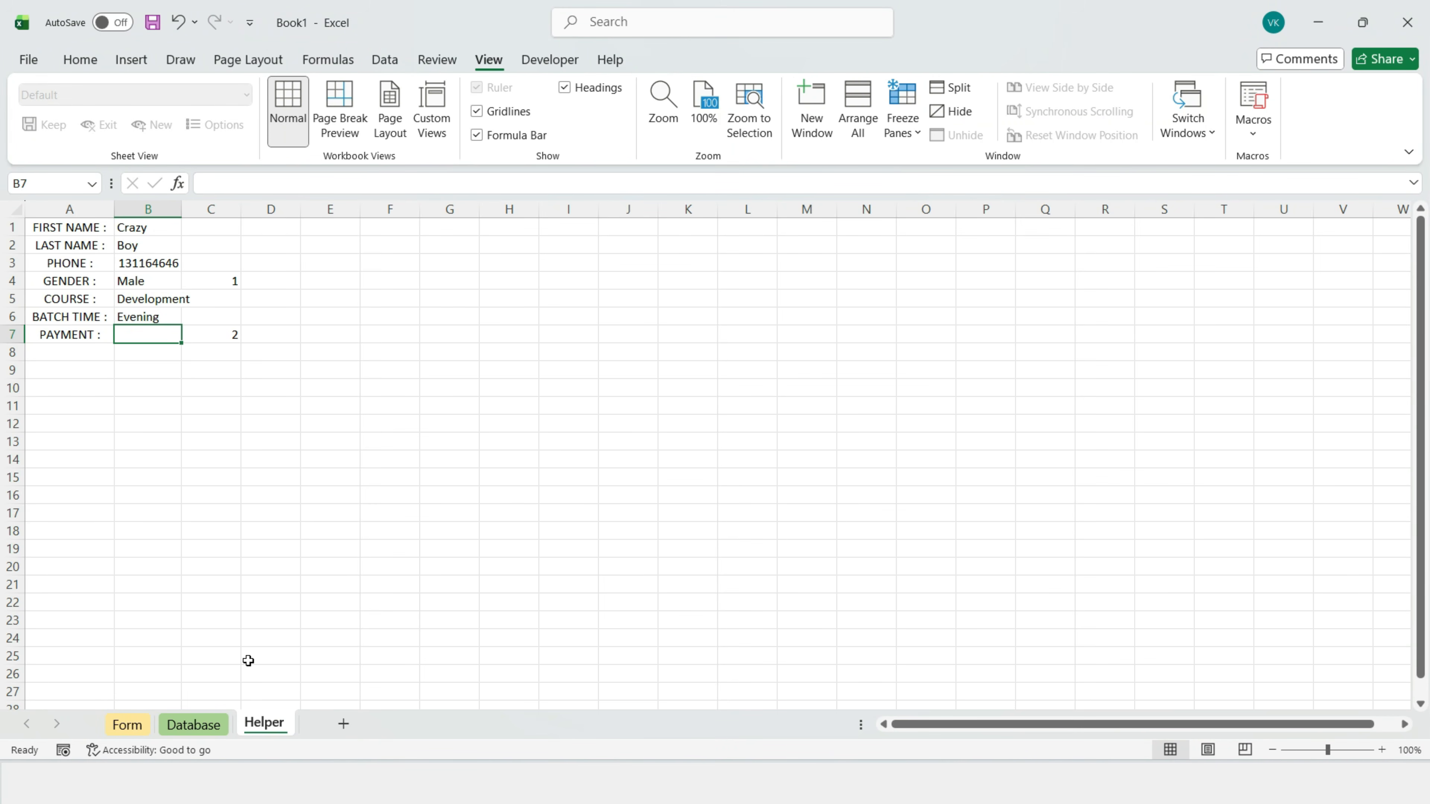
Step: Enter =IF(C7=1,"Payment","Monthly EMI") in Helper B7 and widen column B to fit
{"action": "type", "text": "=I"}
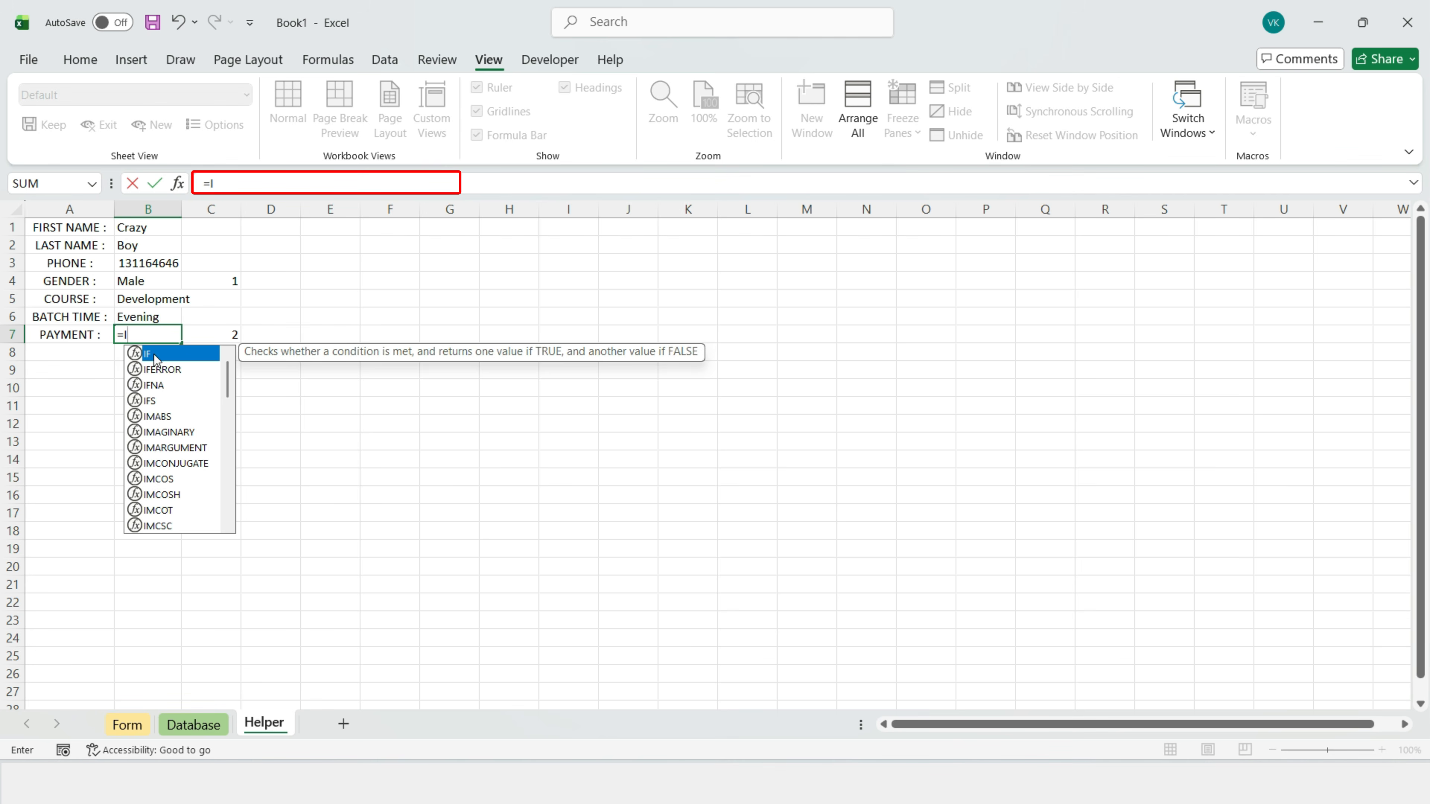
{"action": "key", "text": "Tab"}
{"action": "left_click", "coordinate": [222, 335]}
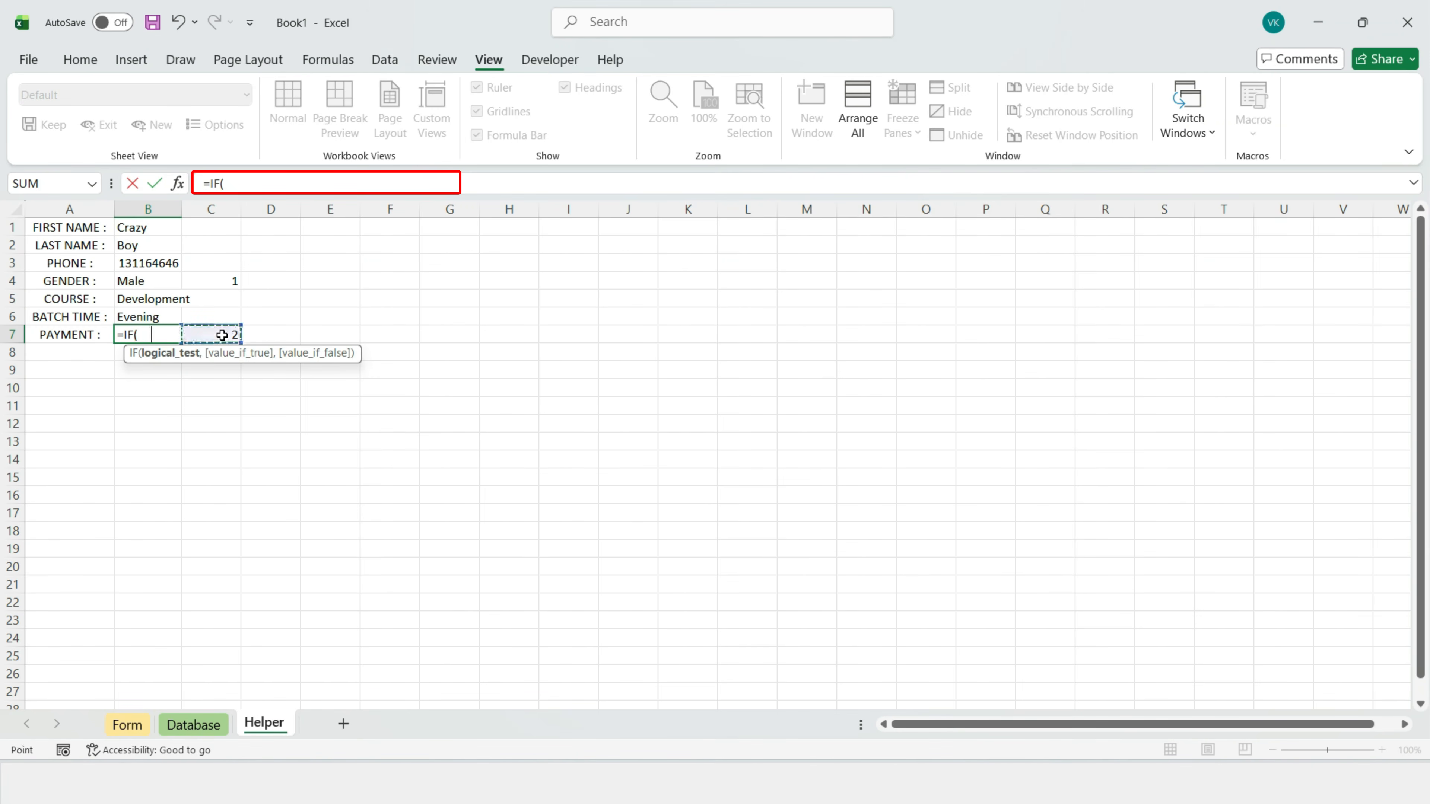
{"action": "type", "text": "=1"}
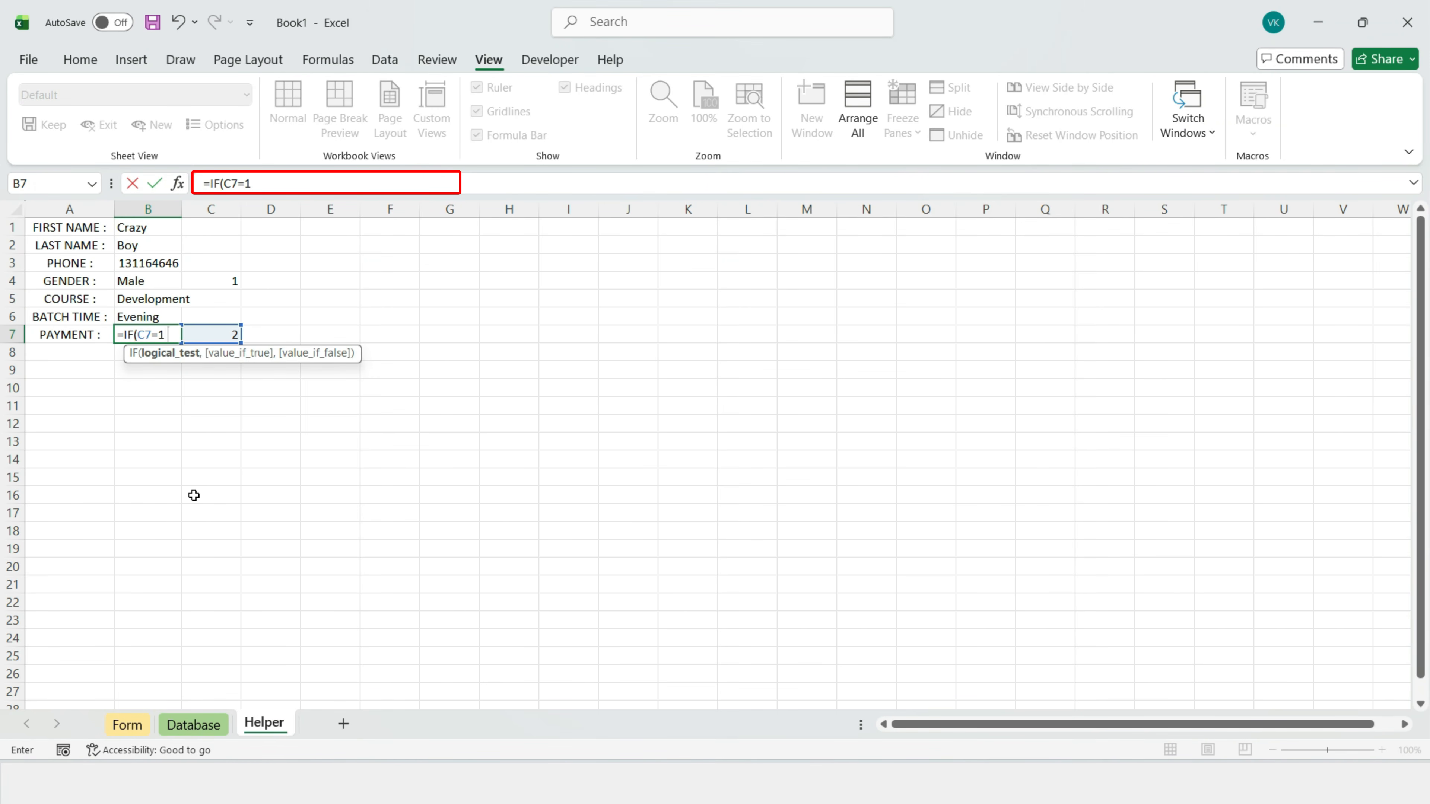
{"action": "type", "text": ",\"Payment\",\"Monthly EMI"}
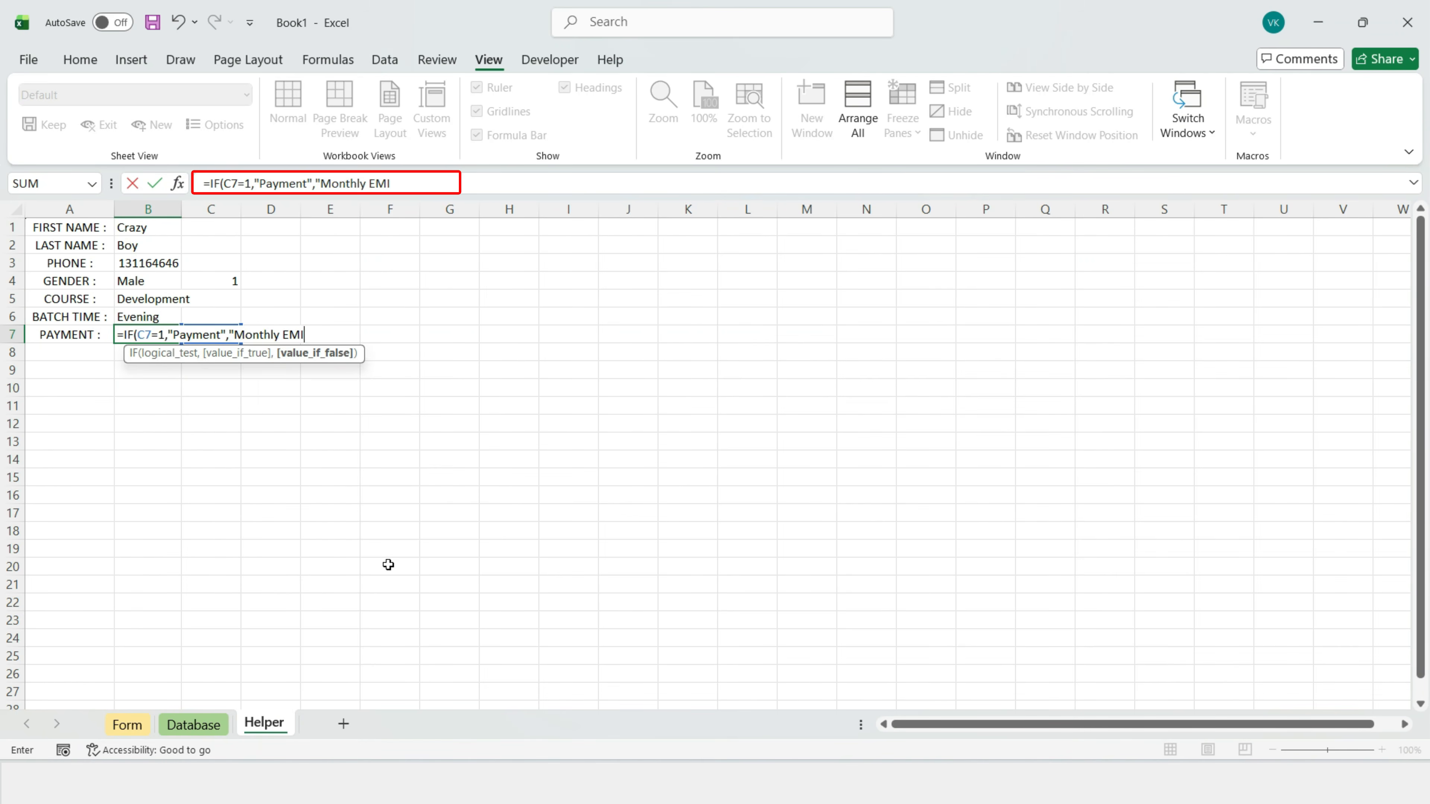
{"action": "key", "text": "Return"}
{"action": "left_click_drag", "start_coordinate": [176, 208], "coordinate": [214, 209]}
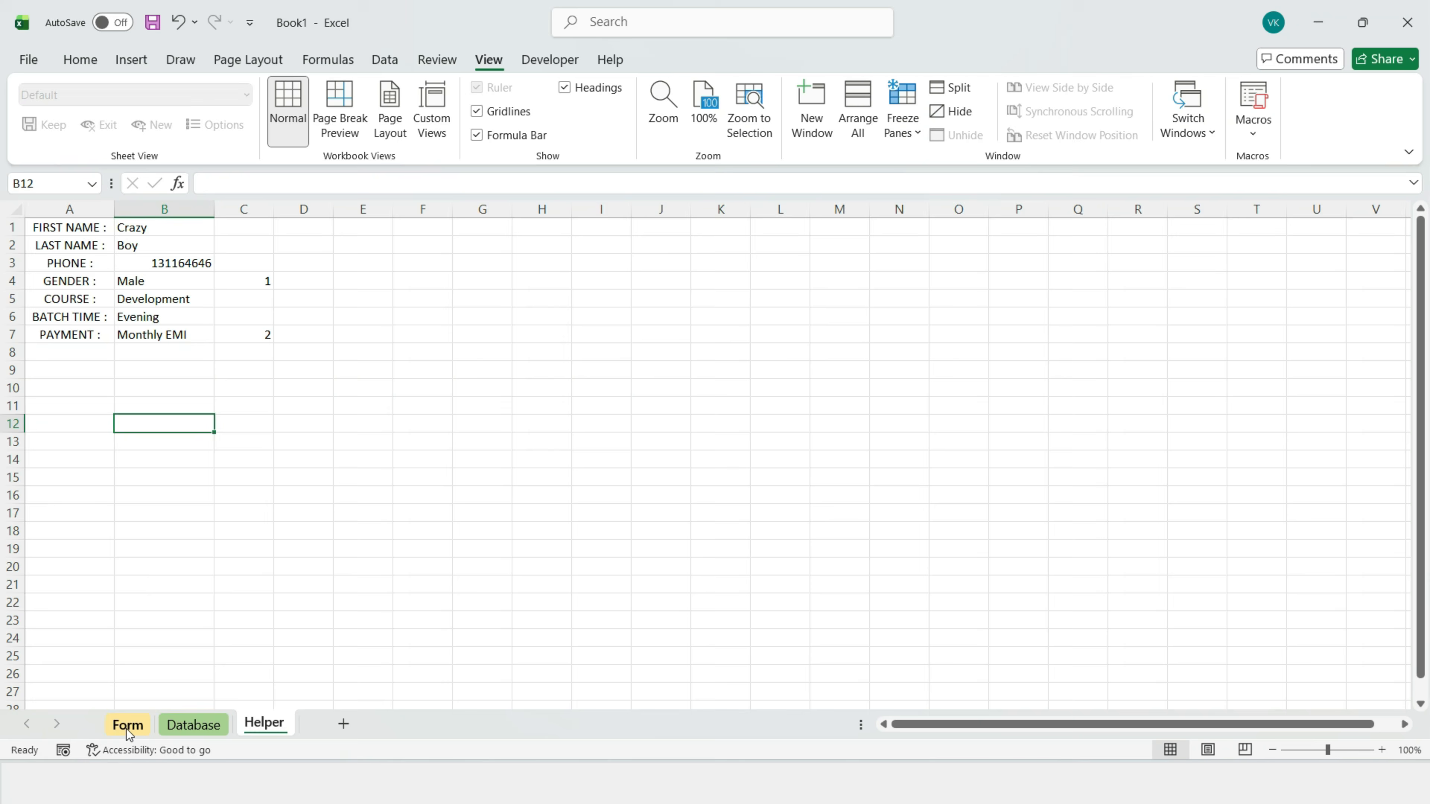
Step: On the form choose Data Analysis, Morning batch and Full Payment, then check the Helper sheet
{"action": "left_click", "coordinate": [128, 726]}
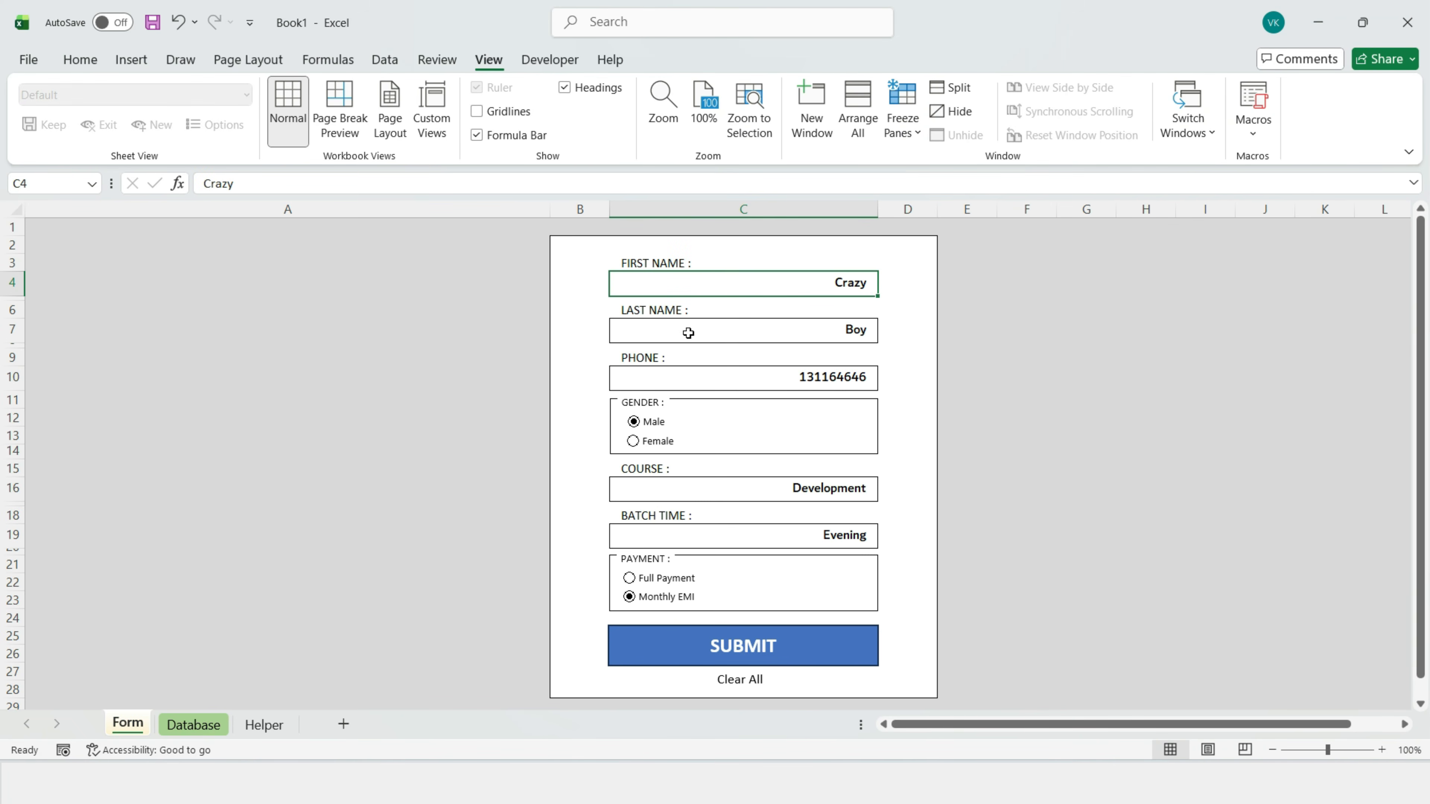
{"action": "left_click", "coordinate": [751, 341]}
{"action": "left_click", "coordinate": [731, 382]}
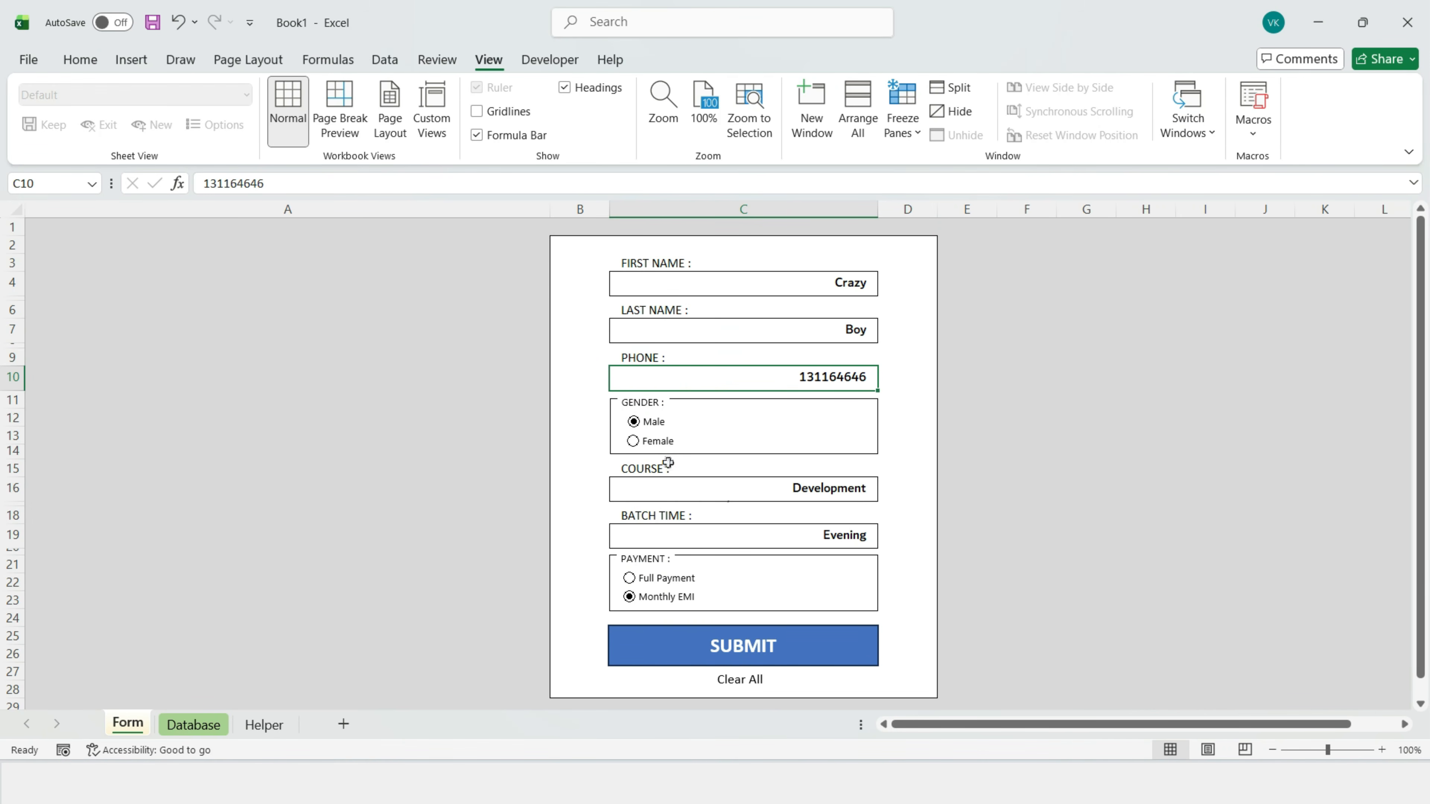
{"action": "left_click", "coordinate": [867, 490]}
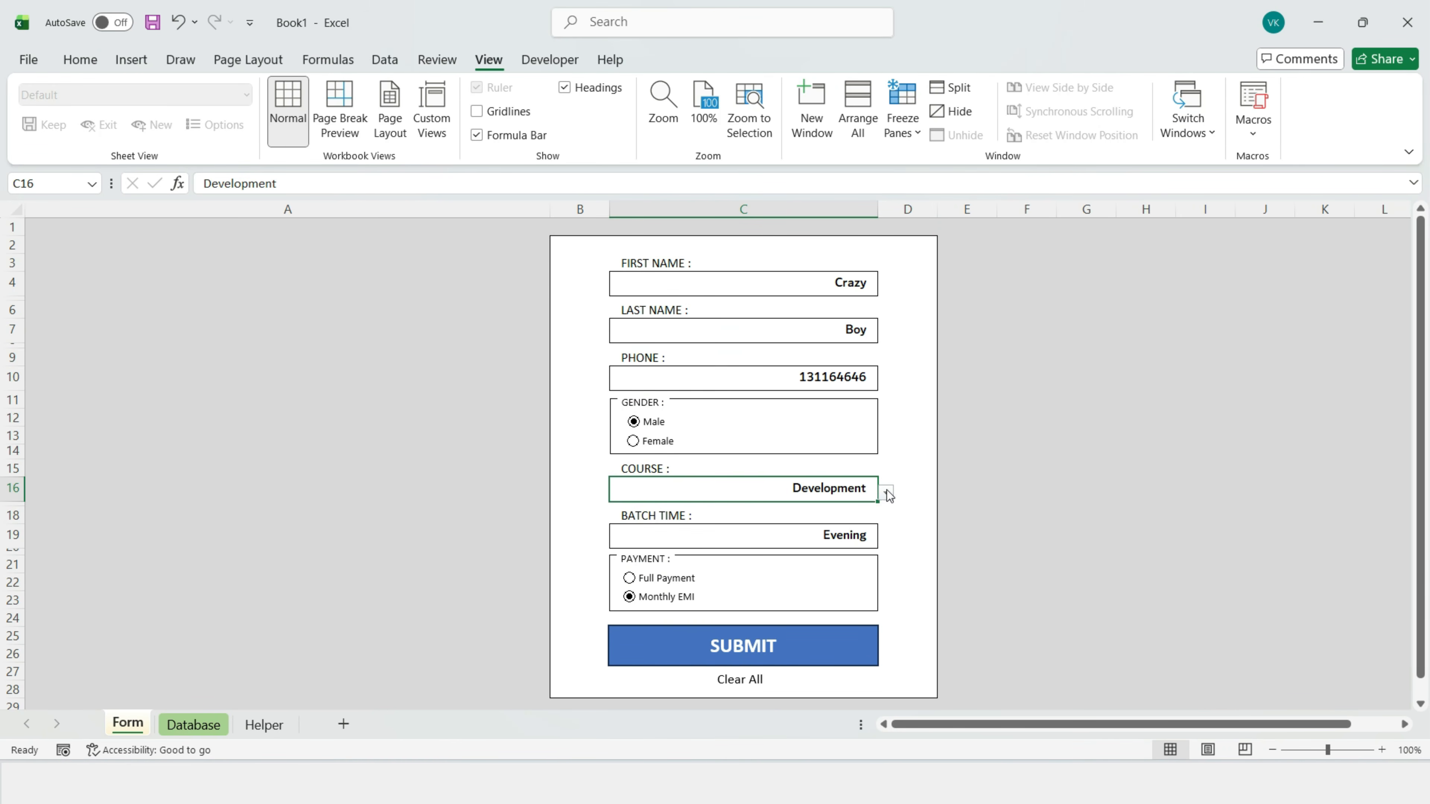
{"action": "left_click", "coordinate": [885, 494]}
{"action": "left_click", "coordinate": [735, 520]}
{"action": "left_click", "coordinate": [861, 540]}
{"action": "left_click", "coordinate": [885, 539]}
{"action": "left_click", "coordinate": [816, 560]}
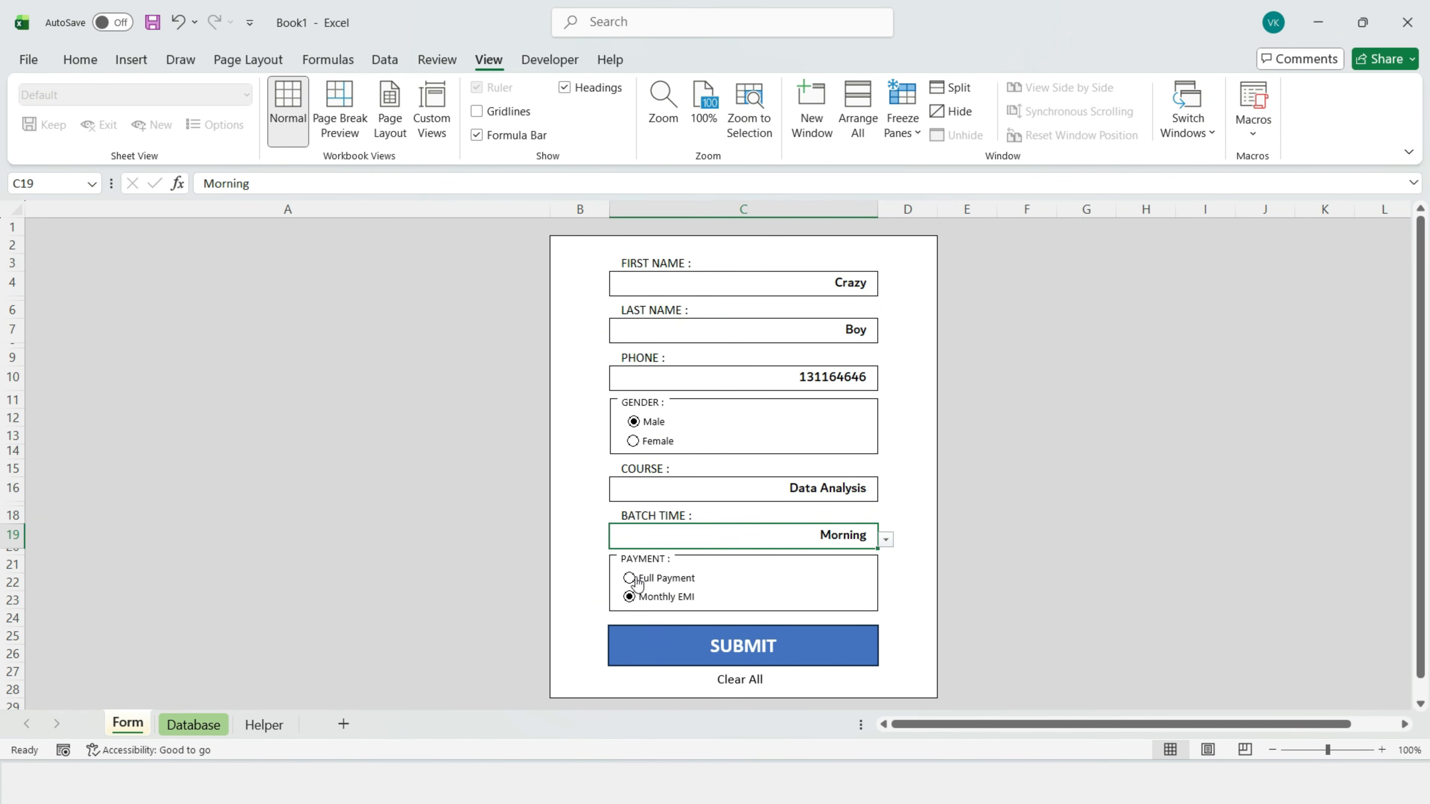
{"action": "left_click", "coordinate": [647, 578]}
{"action": "left_click", "coordinate": [263, 724]}
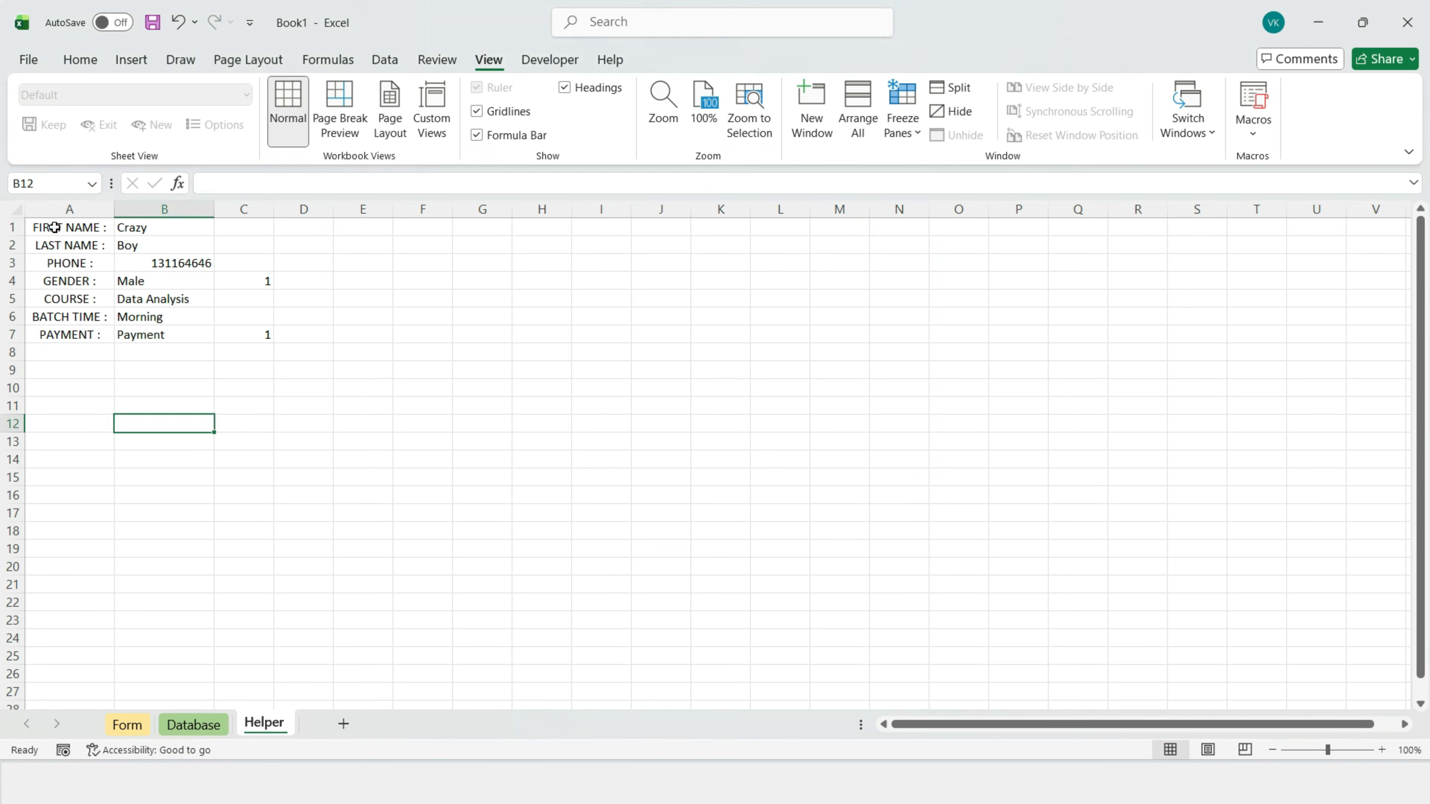
Step: Copy Helper A1:A7 and paste-special transposed into Database B2:H2 as column headers
{"action": "left_click_drag", "start_coordinate": [67, 228], "coordinate": [85, 332]}
{"action": "key", "text": "ctrl+c"}
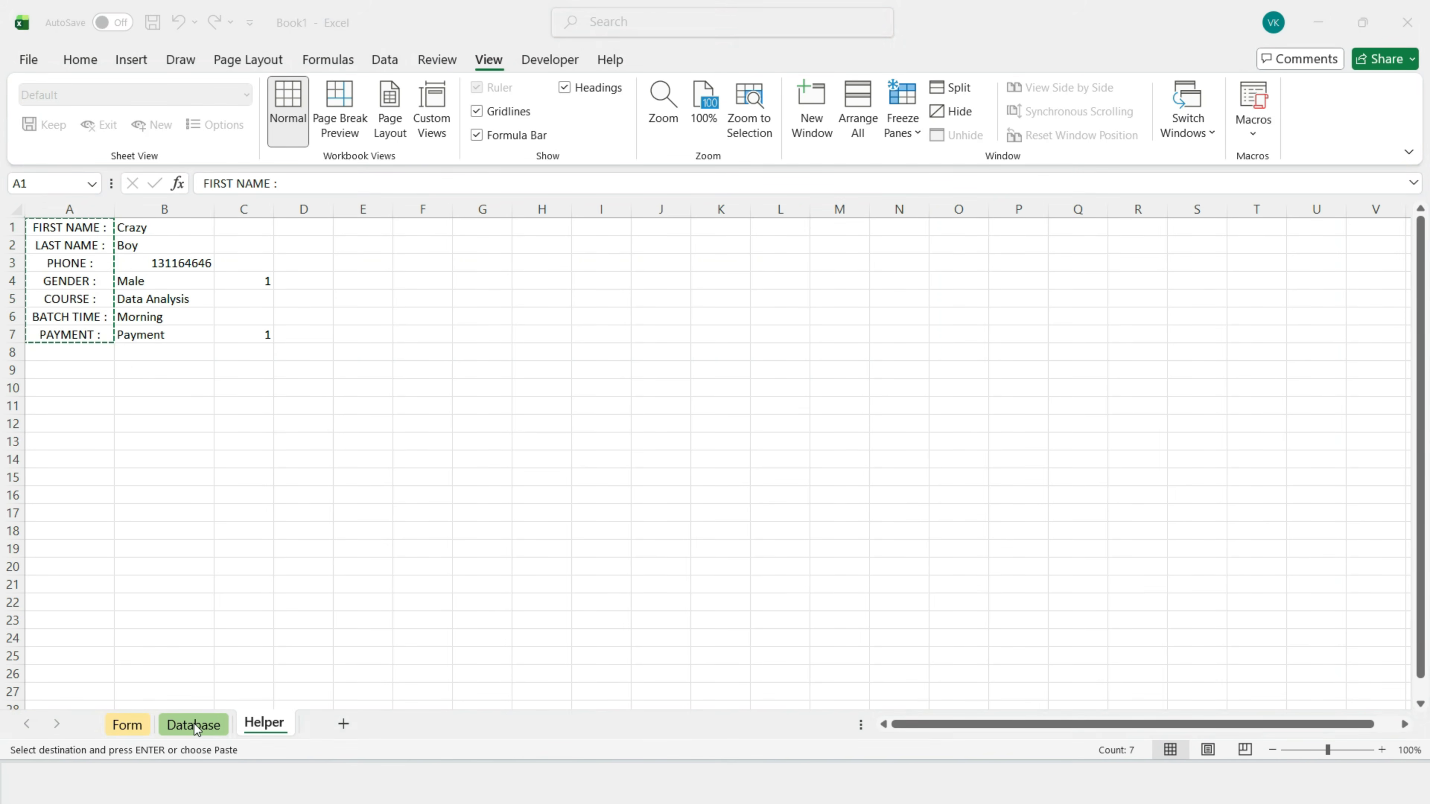
{"action": "left_click", "coordinate": [193, 725]}
{"action": "right_click", "coordinate": [110, 251]}
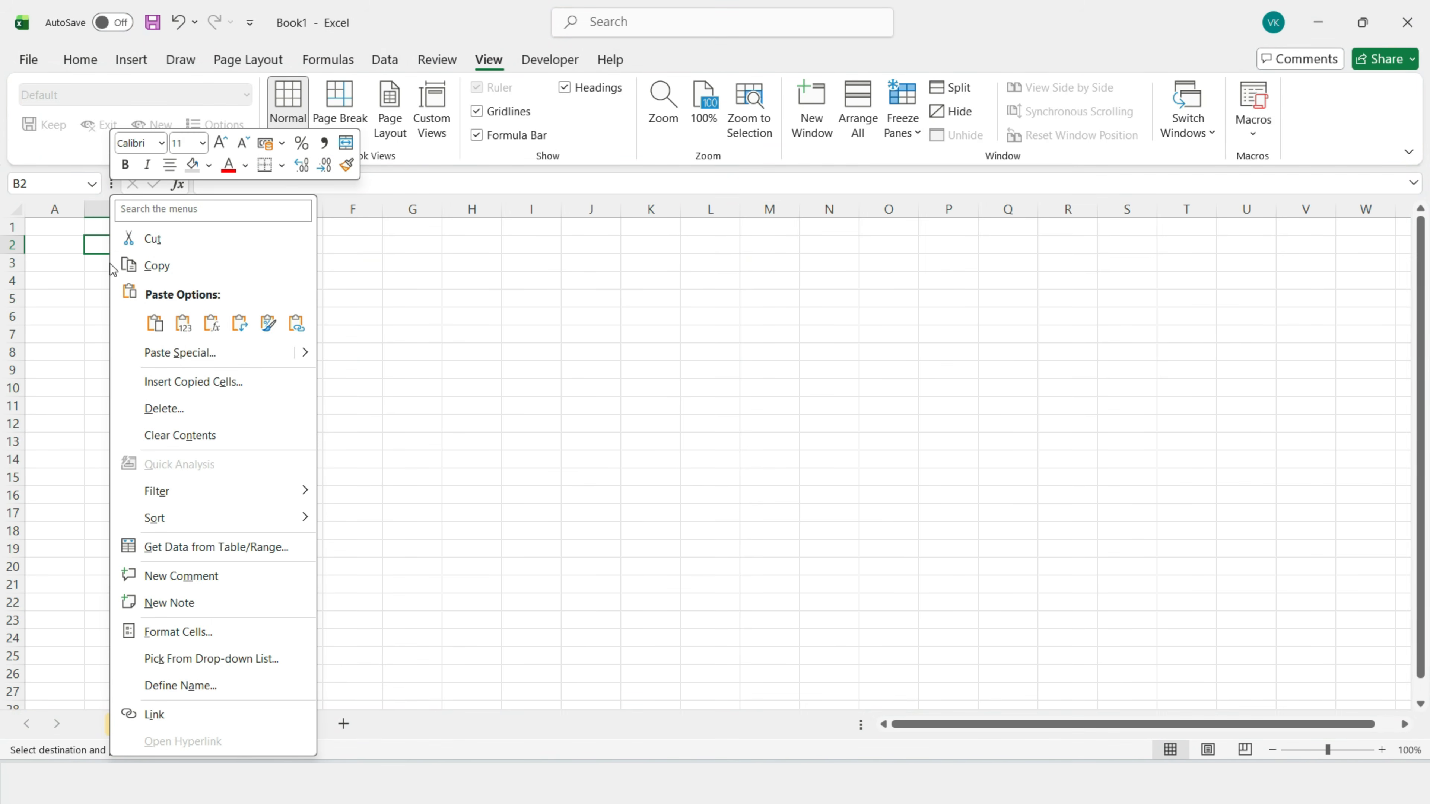
{"action": "left_click", "coordinate": [208, 353]}
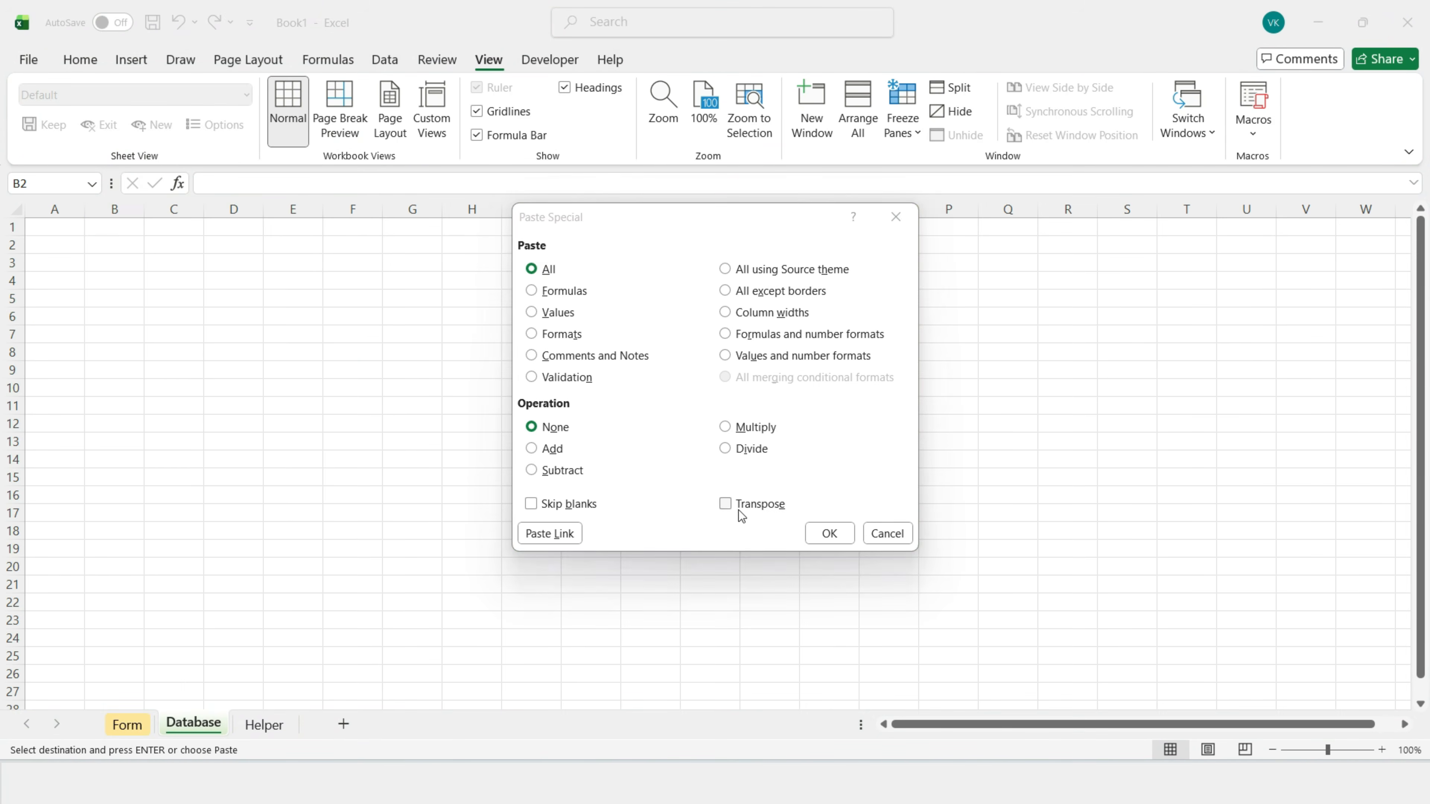
{"action": "left_click", "coordinate": [726, 505]}
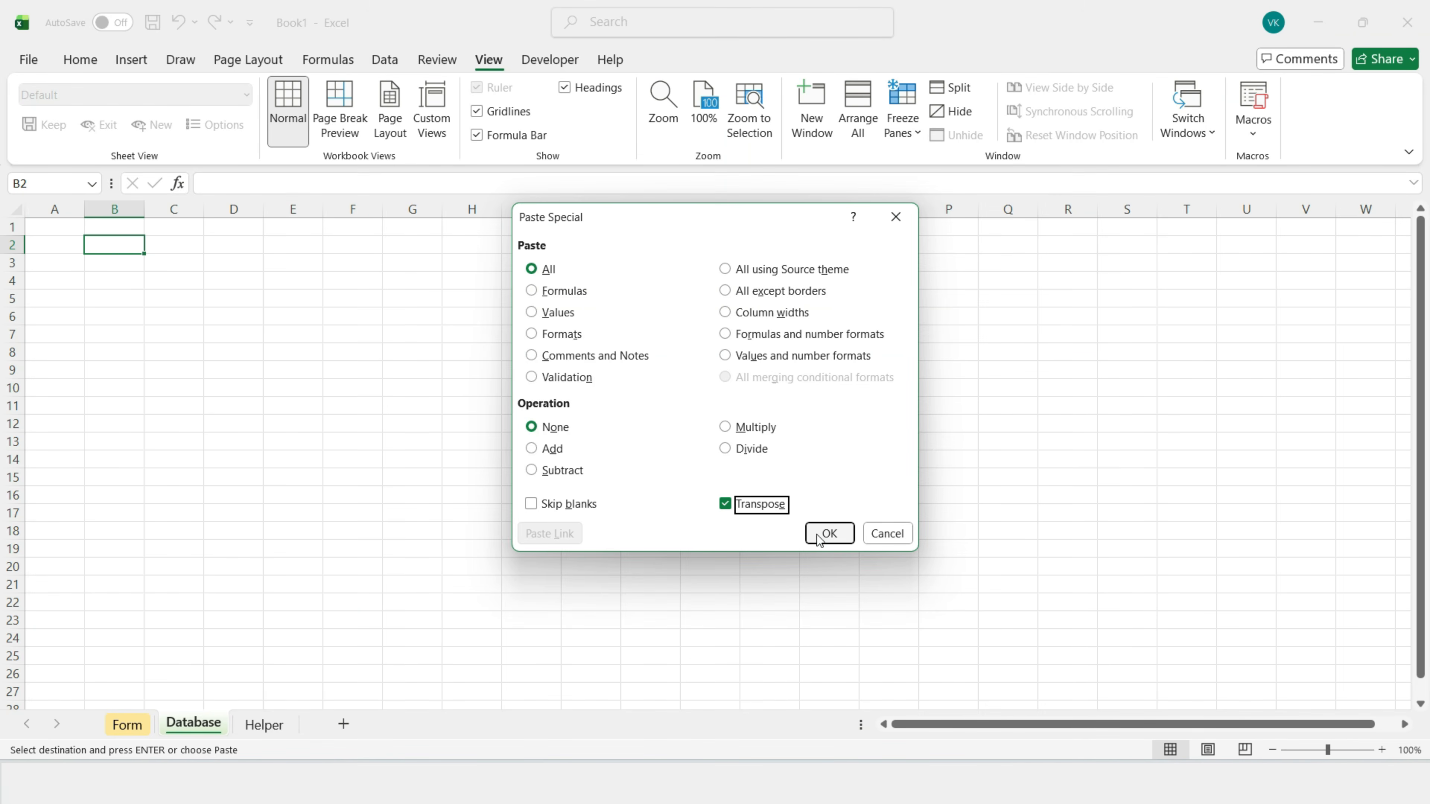
{"action": "left_click", "coordinate": [827, 540]}
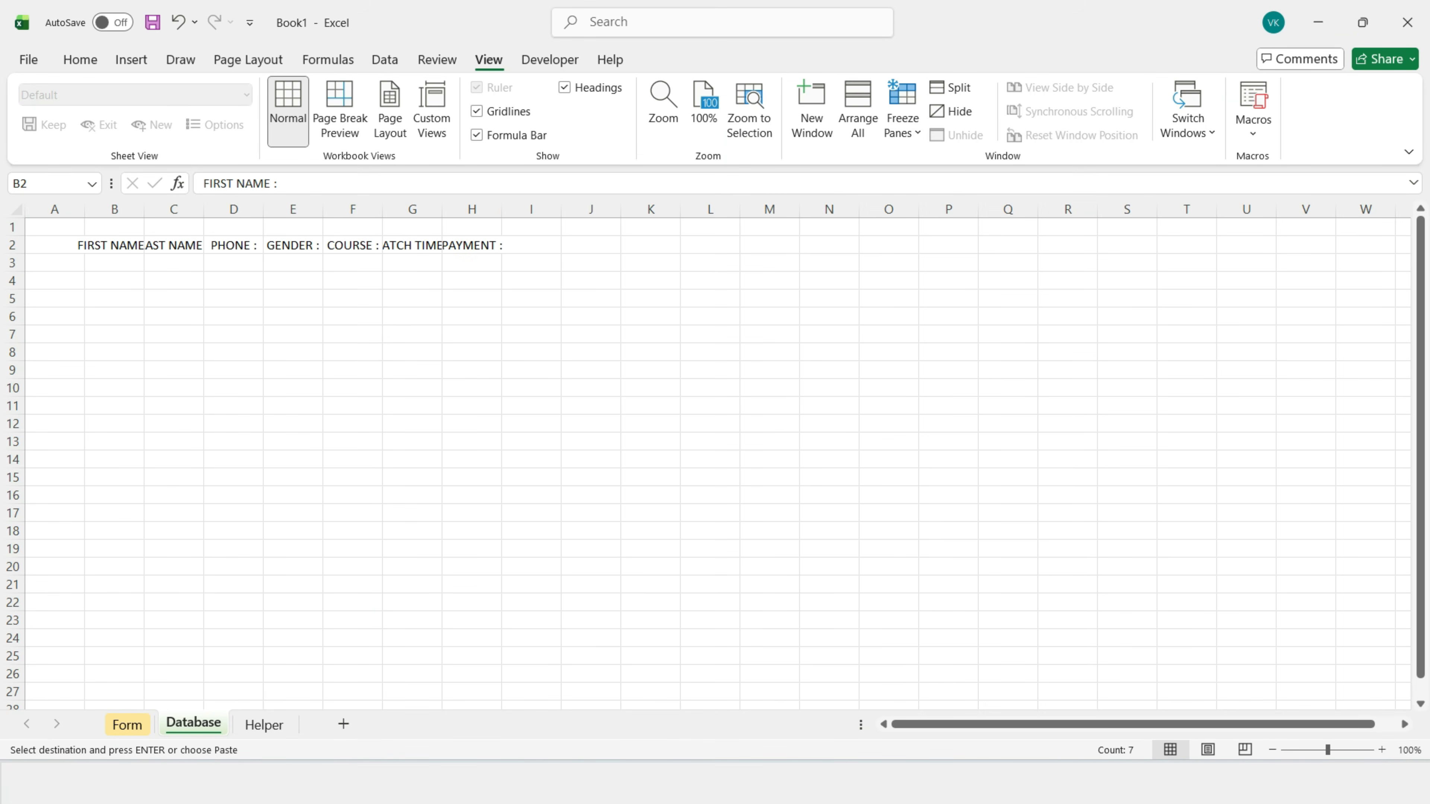
{"action": "left_click_drag", "start_coordinate": [55, 246], "coordinate": [501, 246]}
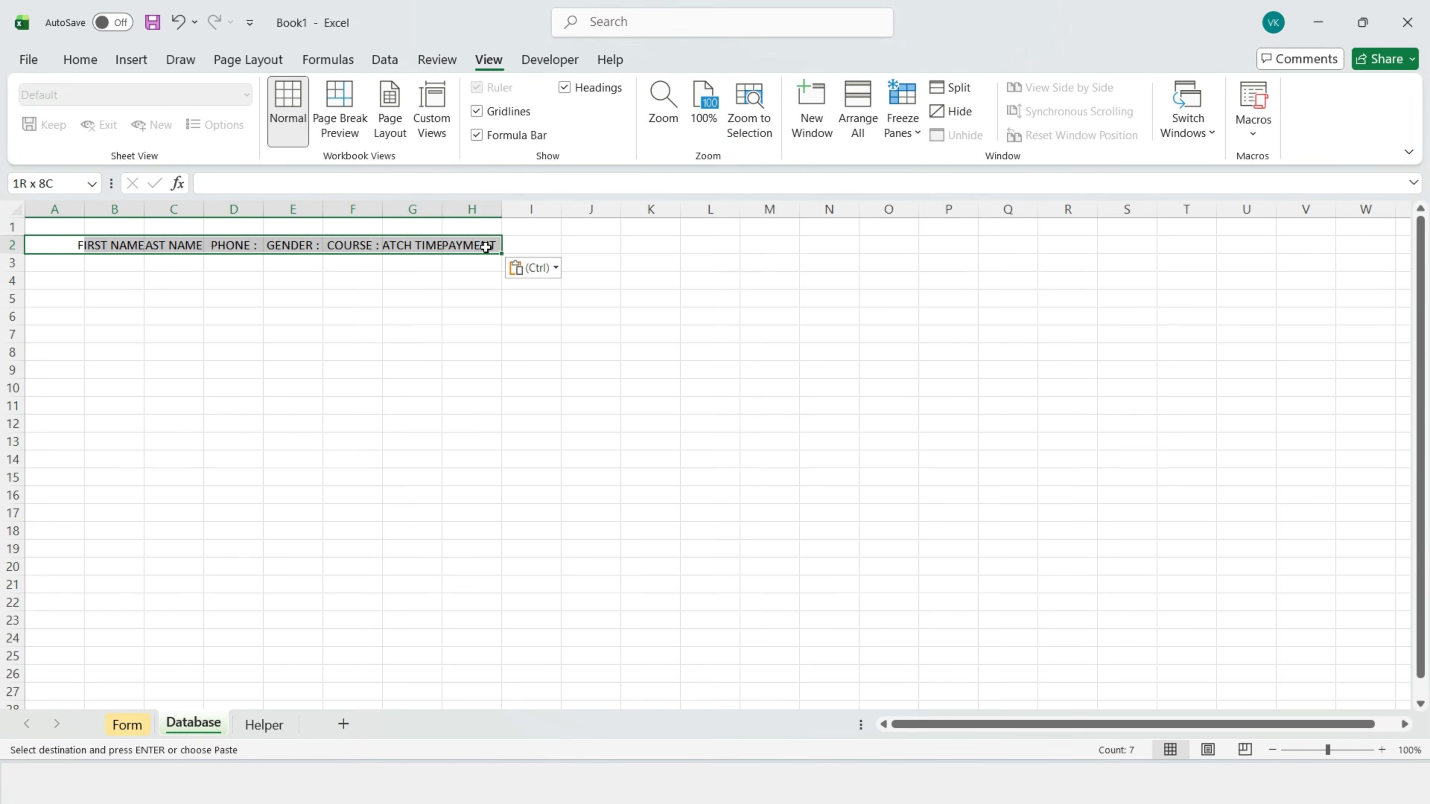
Step: Enlarge the Database header text to size 14 and autofit columns B through H
{"action": "left_click", "coordinate": [80, 60]}
{"action": "left_click", "coordinate": [345, 95]}
{"action": "left_click", "coordinate": [344, 95]}
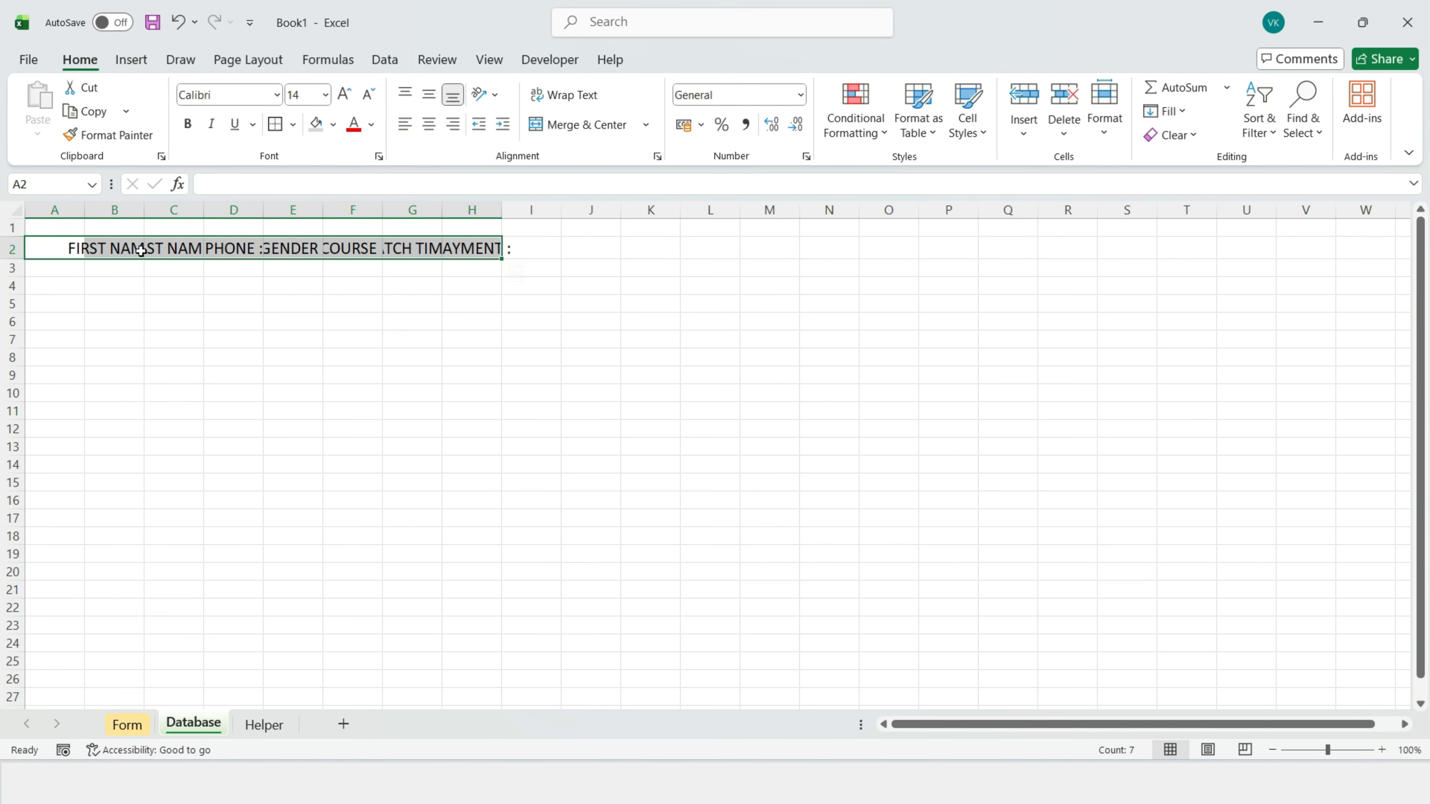
{"action": "left_click", "coordinate": [529, 472], "text": "shift"}
{"action": "double_click", "coordinate": [144, 210]}
{"action": "double_click", "coordinate": [271, 209]}
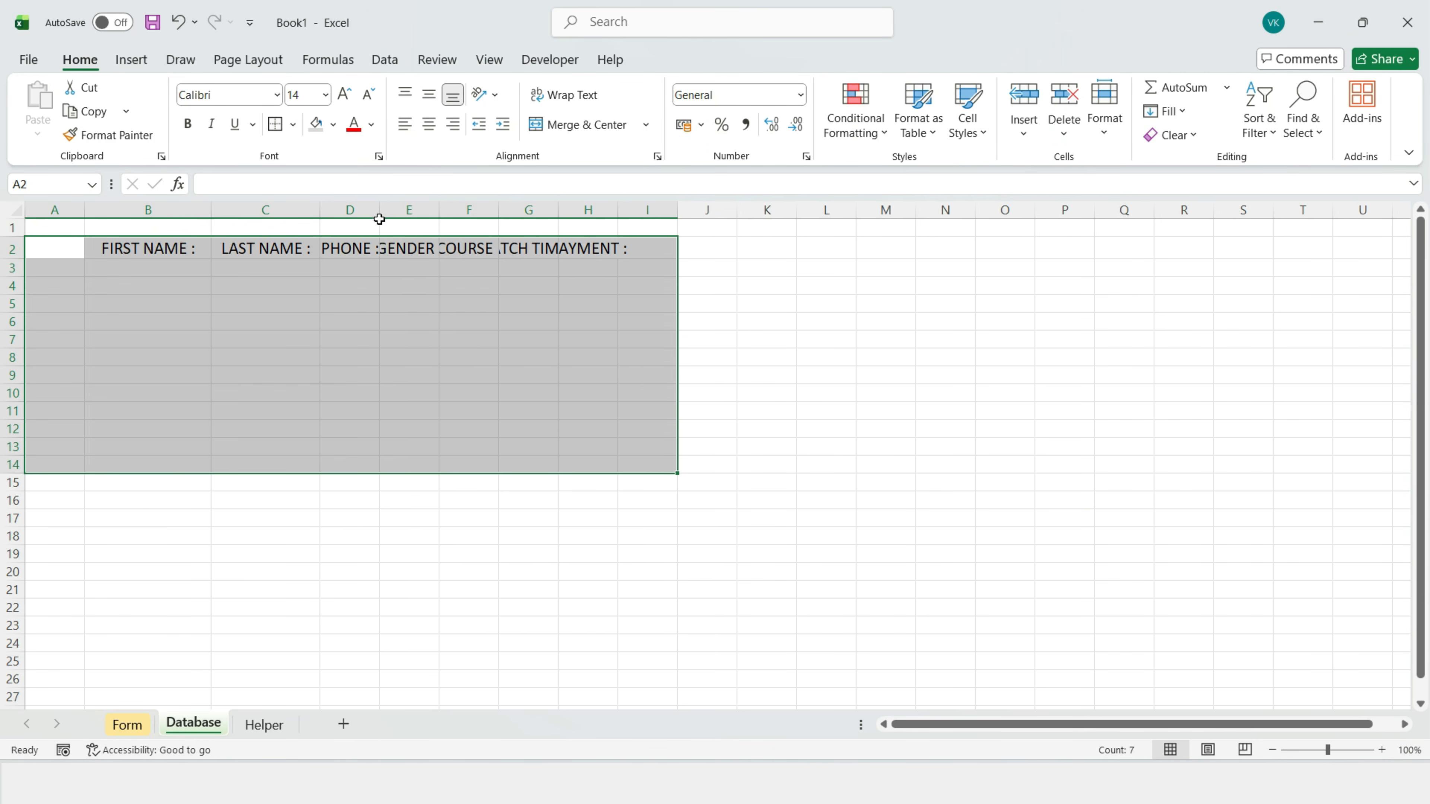
{"action": "double_click", "coordinate": [379, 210]}
{"action": "double_click", "coordinate": [489, 210]}
{"action": "double_click", "coordinate": [593, 209]}
{"action": "double_click", "coordinate": [714, 210]}
{"action": "double_click", "coordinate": [860, 210]}
Step: Give the header cells B2:H2 a light blue fill
{"action": "left_click", "coordinate": [759, 457]}
{"action": "left_click_drag", "start_coordinate": [108, 247], "coordinate": [824, 249]}
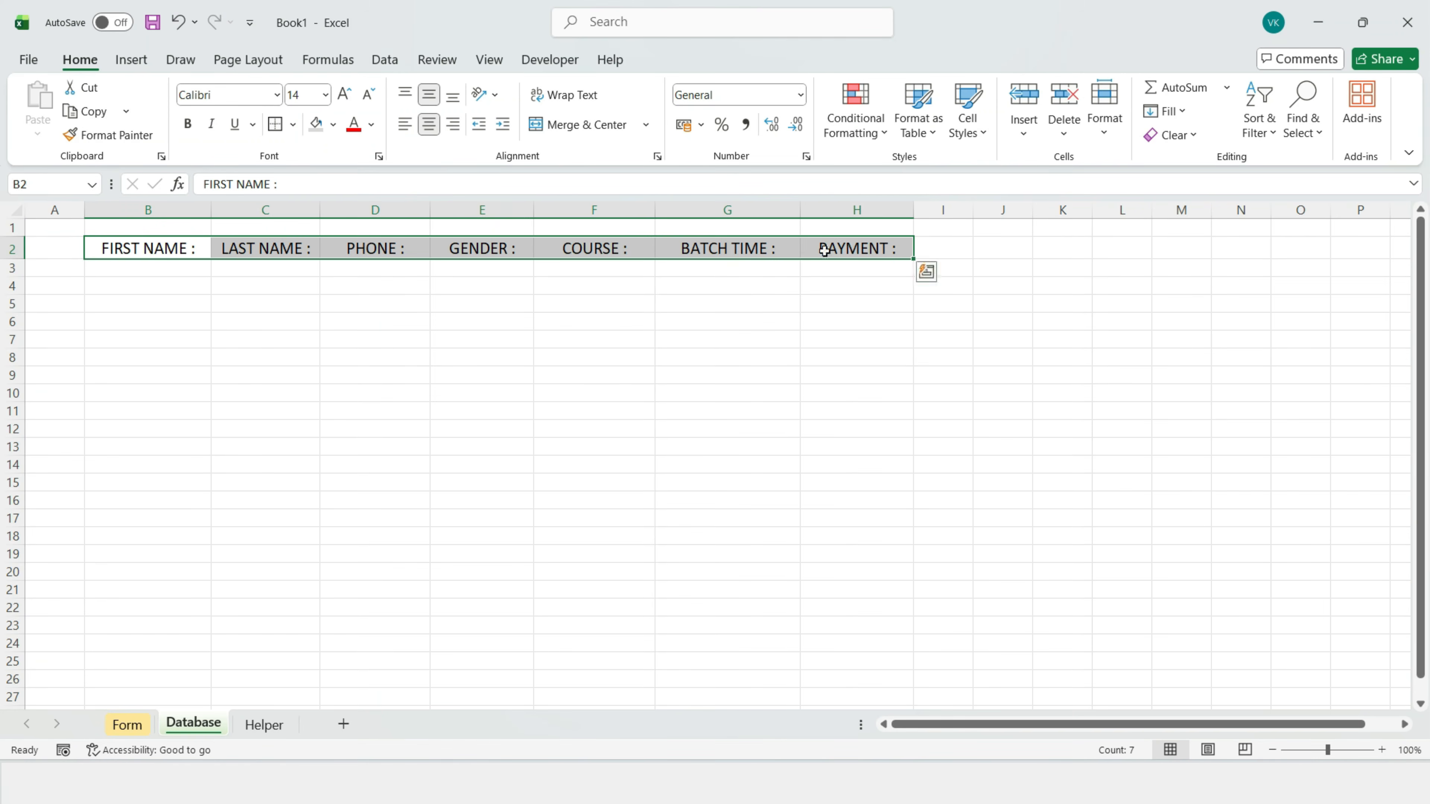
{"action": "left_click", "coordinate": [333, 124]}
{"action": "left_click", "coordinate": [420, 248]}
{"action": "left_click", "coordinate": [595, 464]}
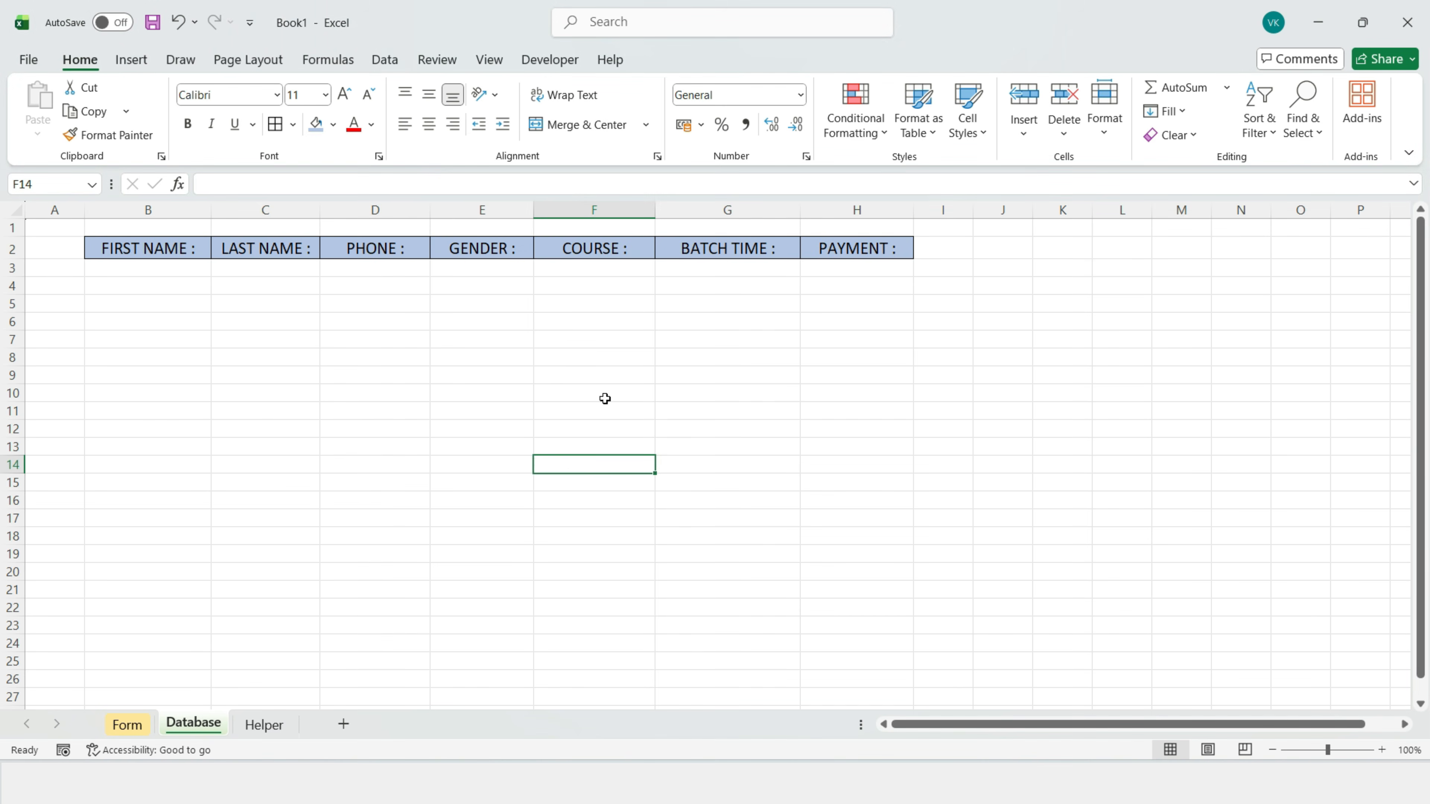
{"action": "left_click", "coordinate": [248, 341]}
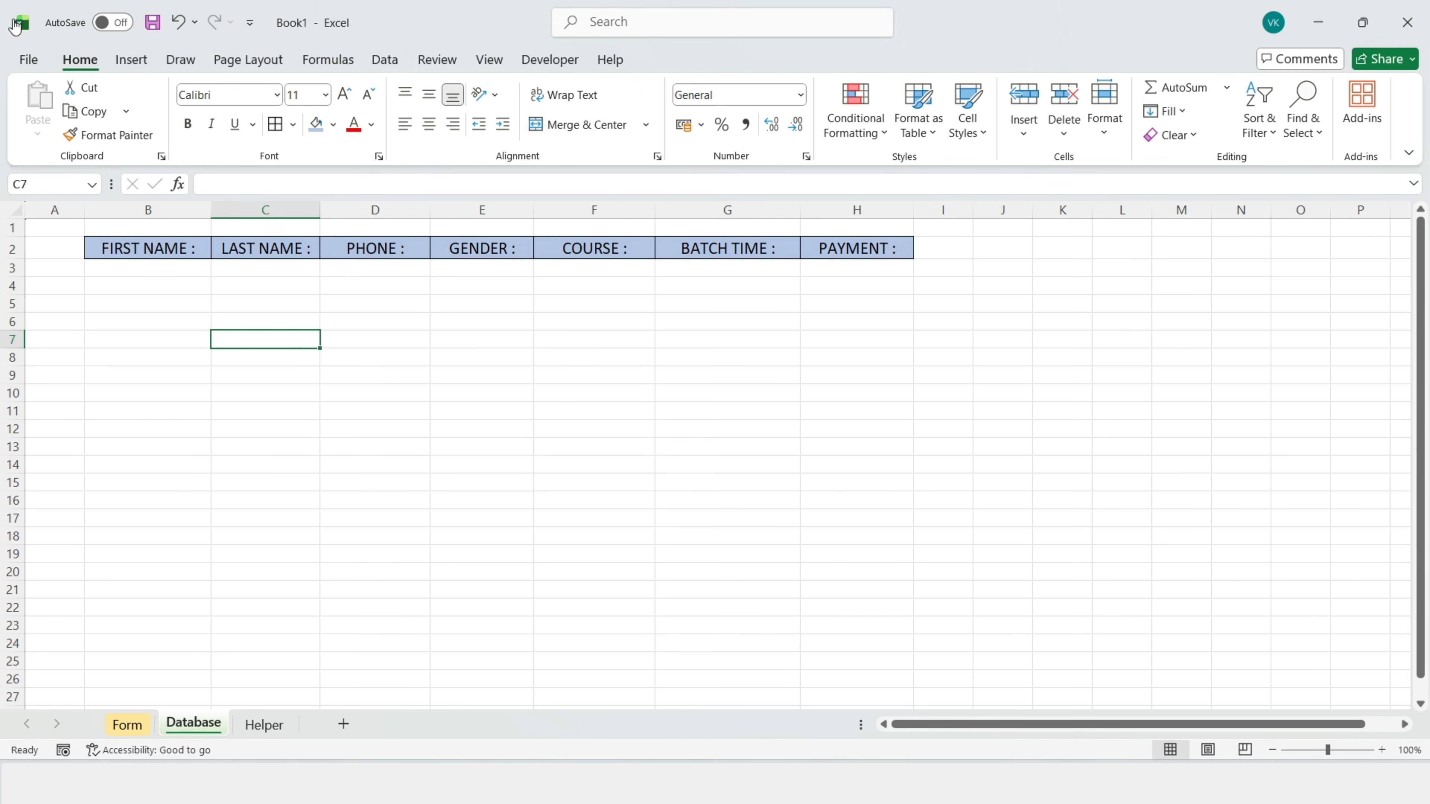
Step: Toggle the VBA editor with Alt+F11 and end on the Form sheet's sample entry
{"action": "key", "text": "alt+F11"}
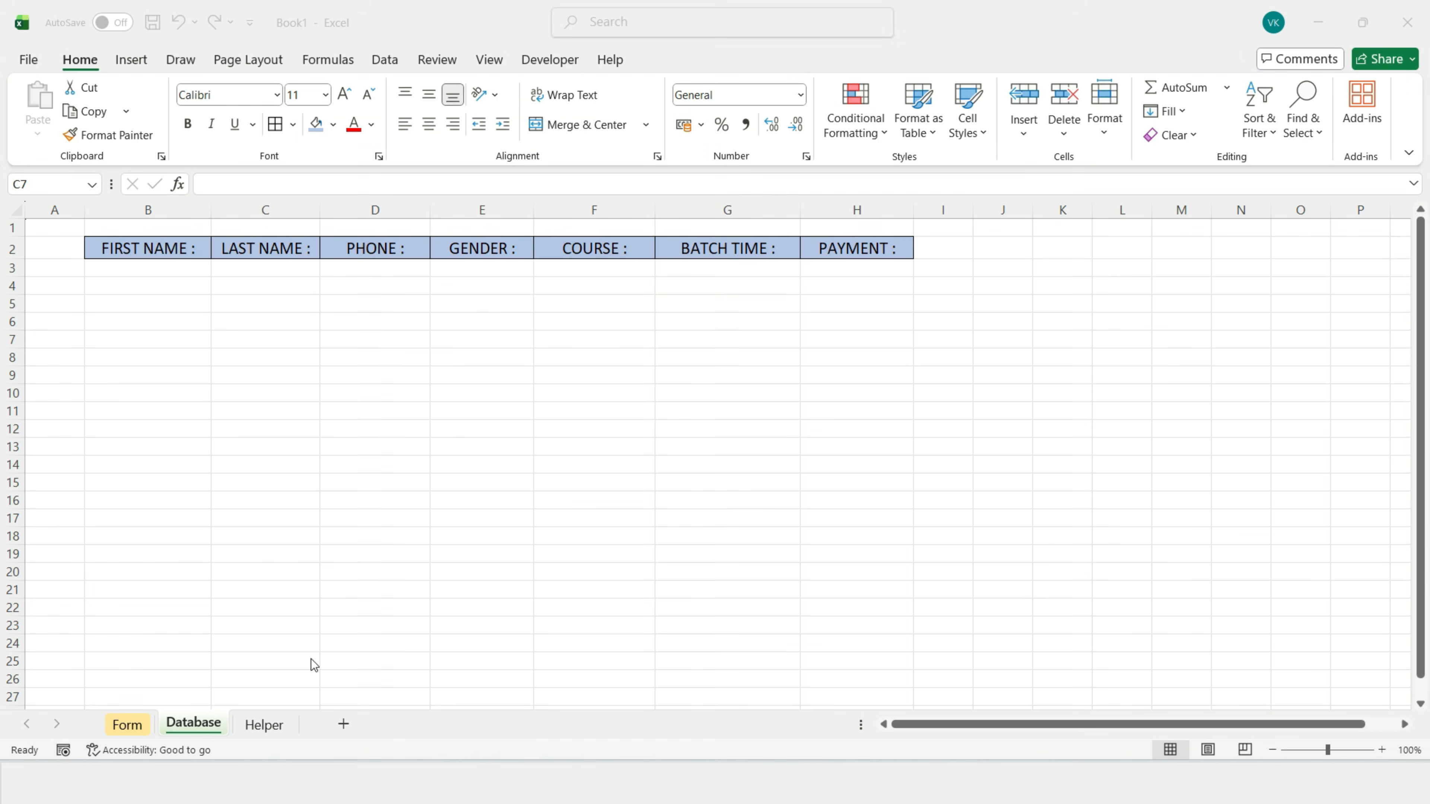
{"action": "left_click", "coordinate": [128, 726]}
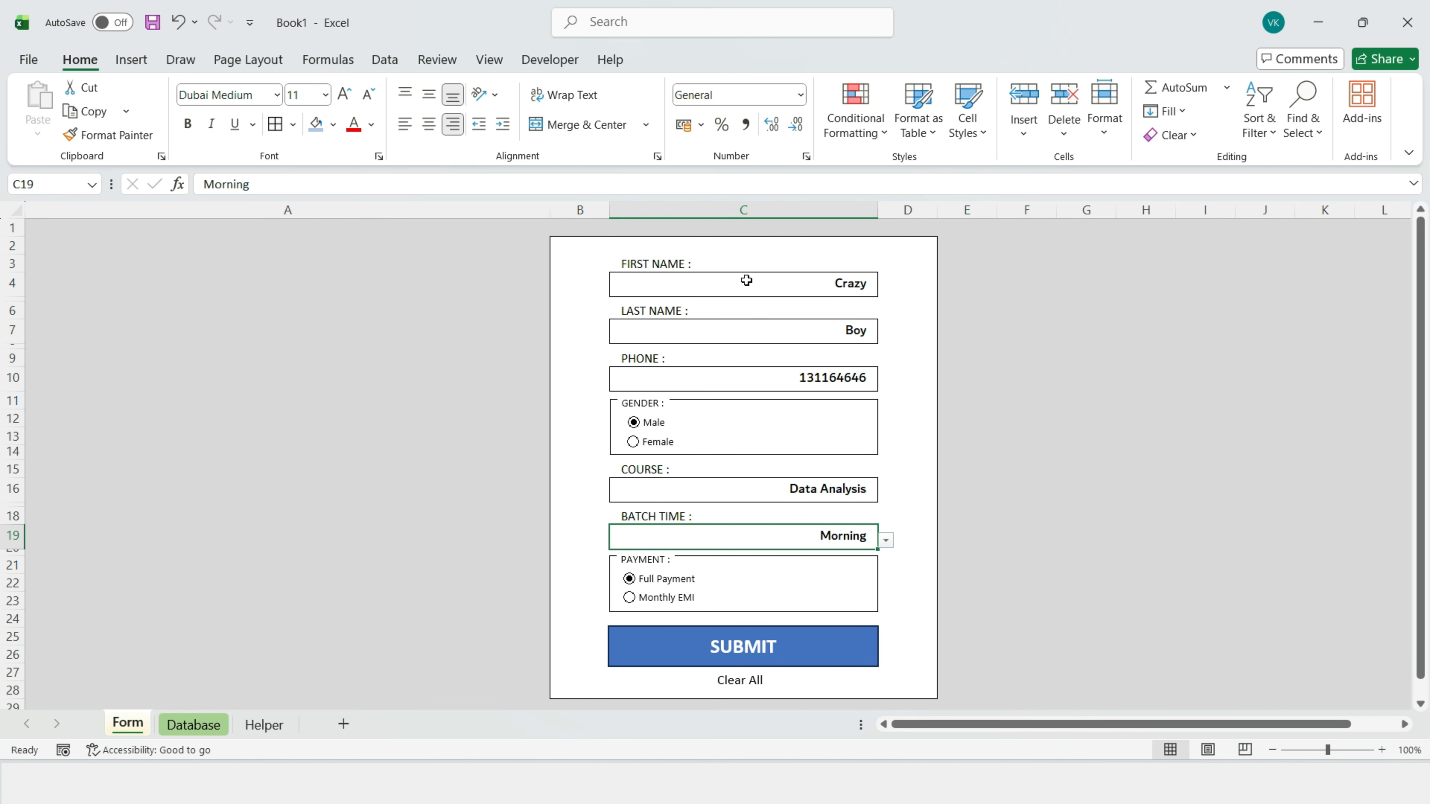
{"action": "left_click", "coordinate": [193, 725]}
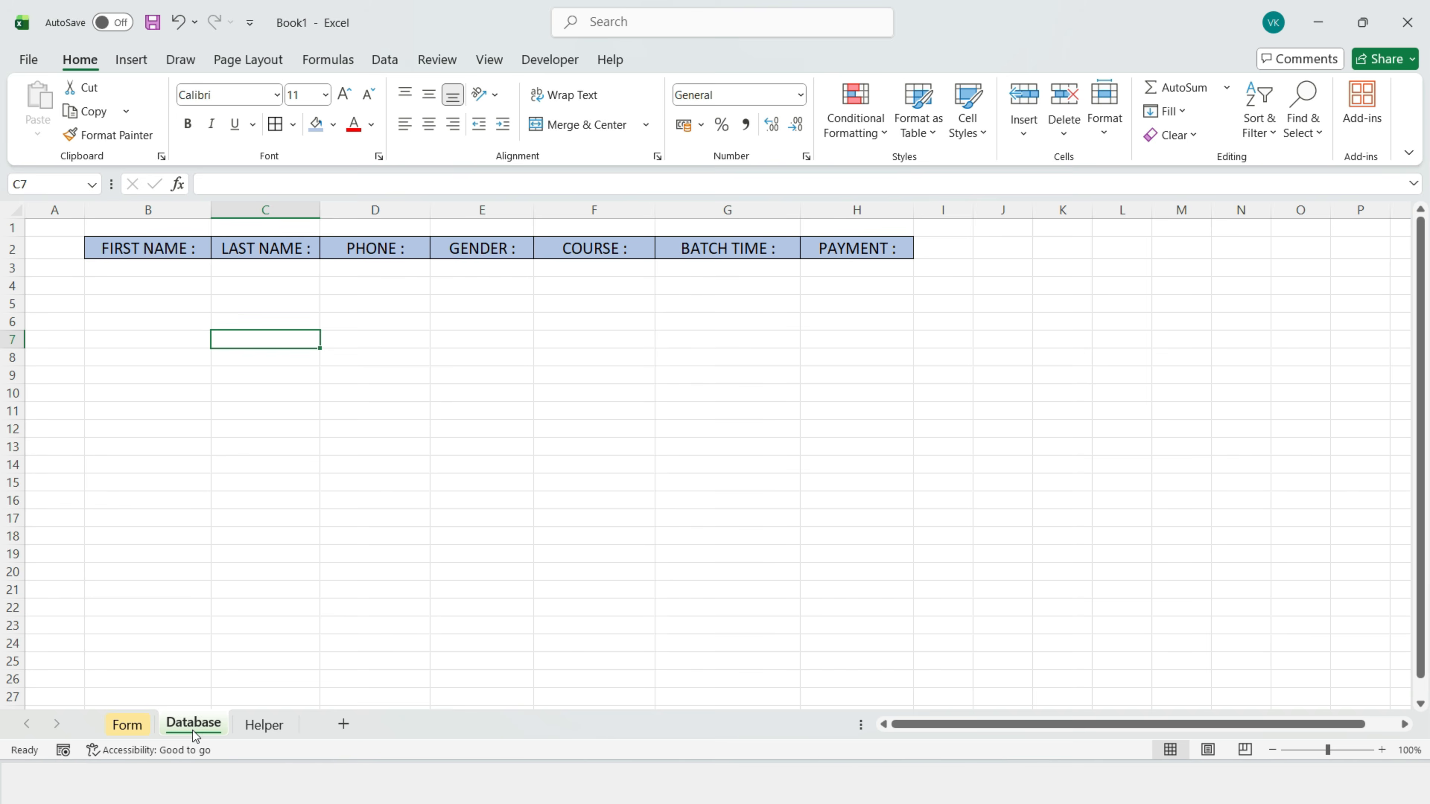
{"action": "key", "text": "alt+F11"}
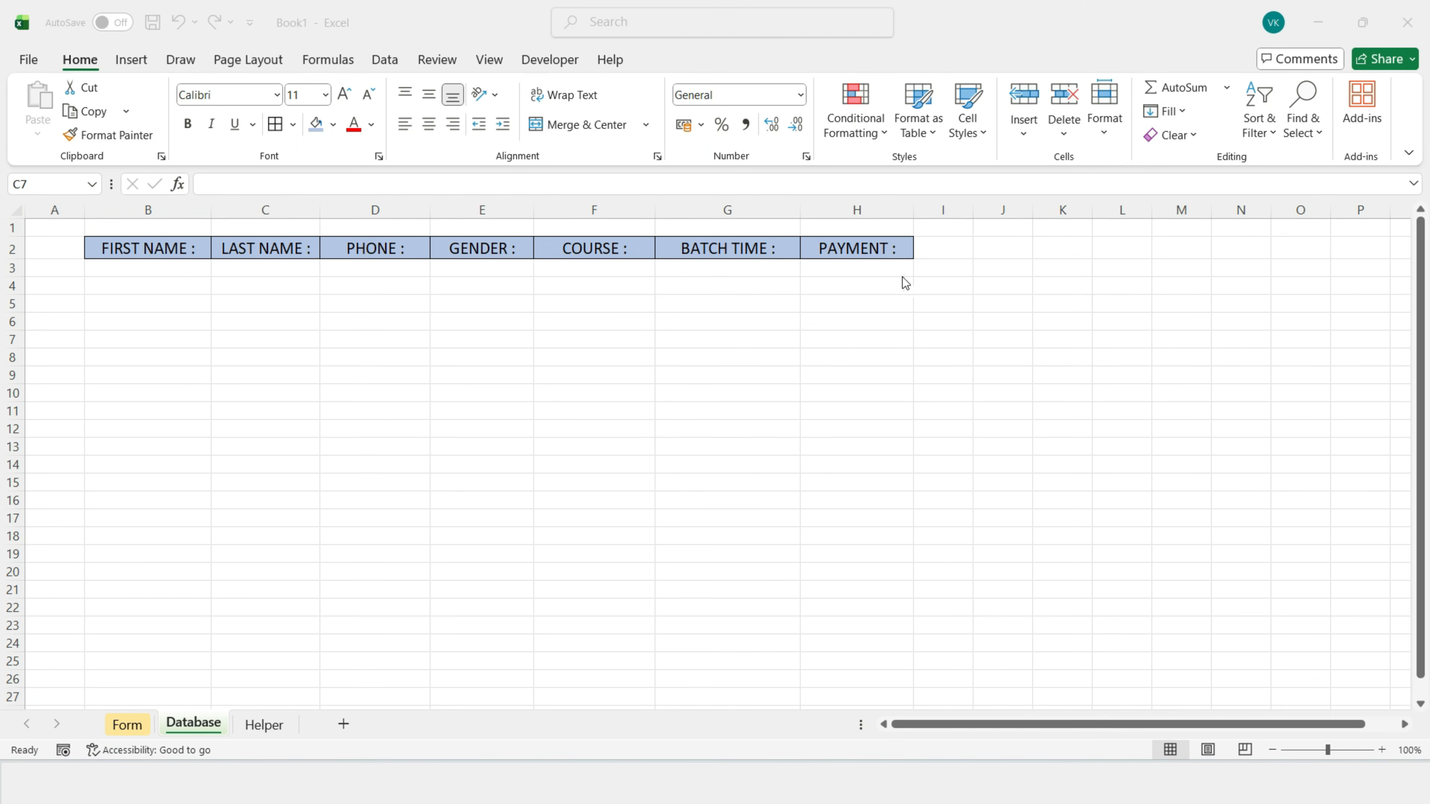
{"action": "left_click", "coordinate": [129, 725]}
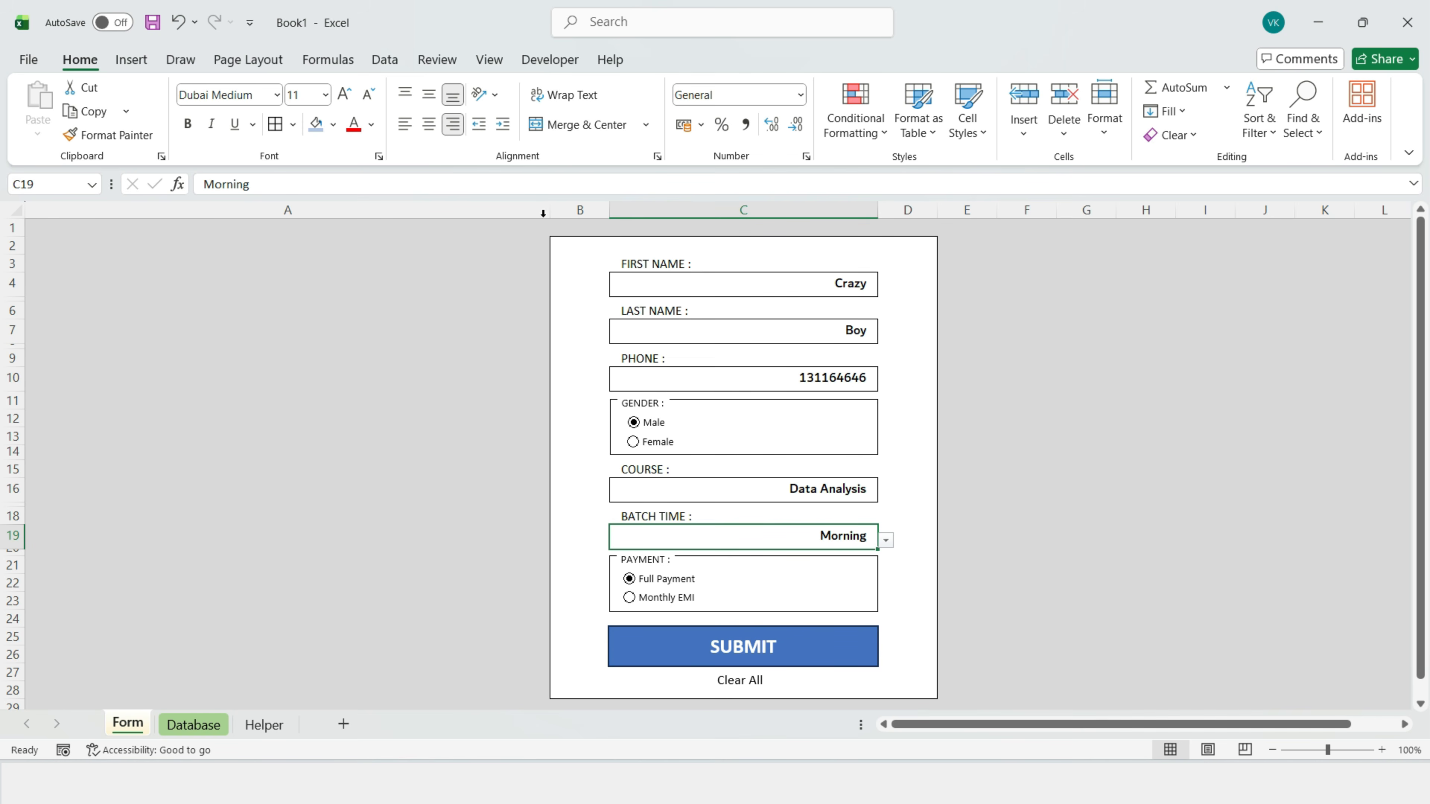
Step: Start recording a macro named Submit stored in This Workbook
{"action": "left_click", "coordinate": [545, 62]}
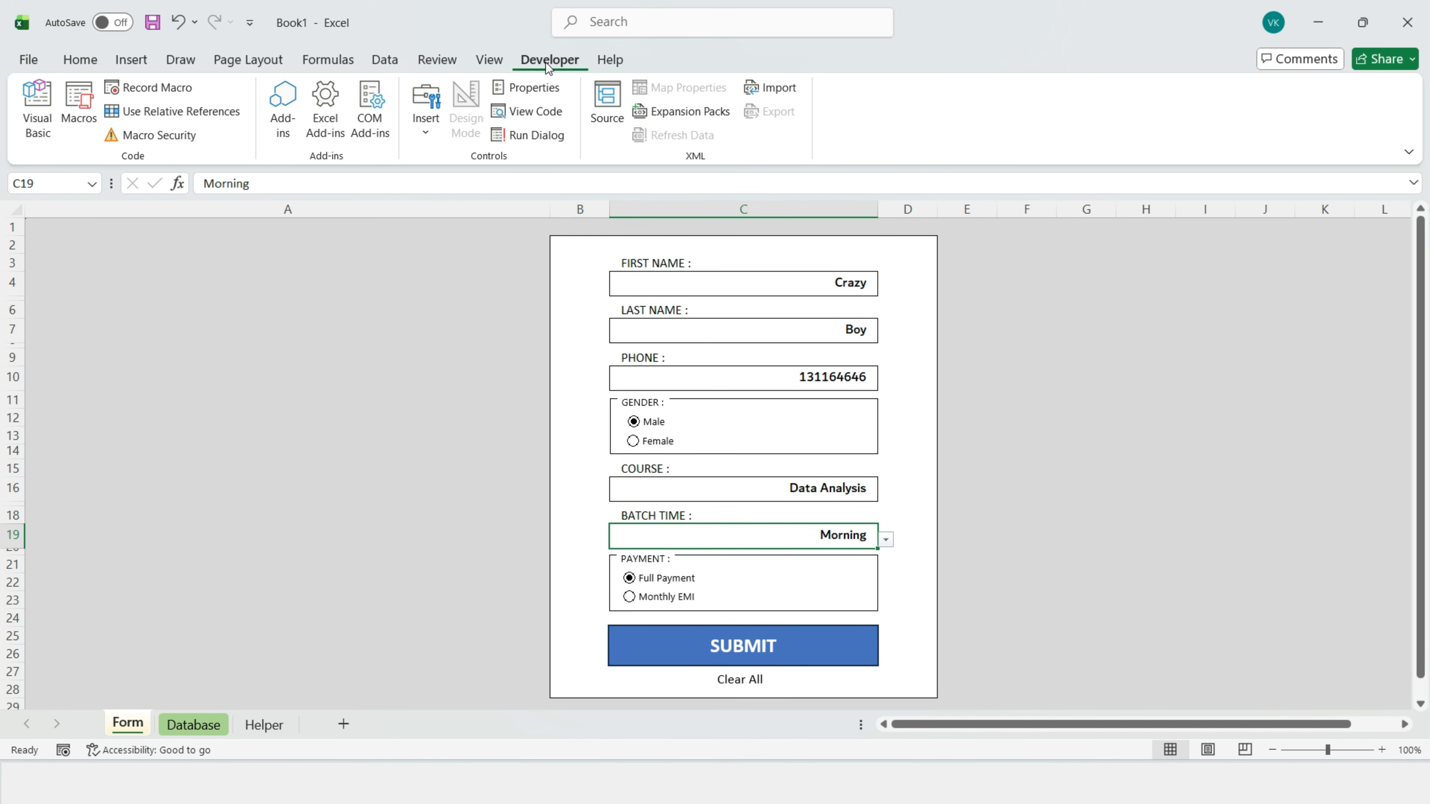
{"action": "left_click", "coordinate": [152, 89]}
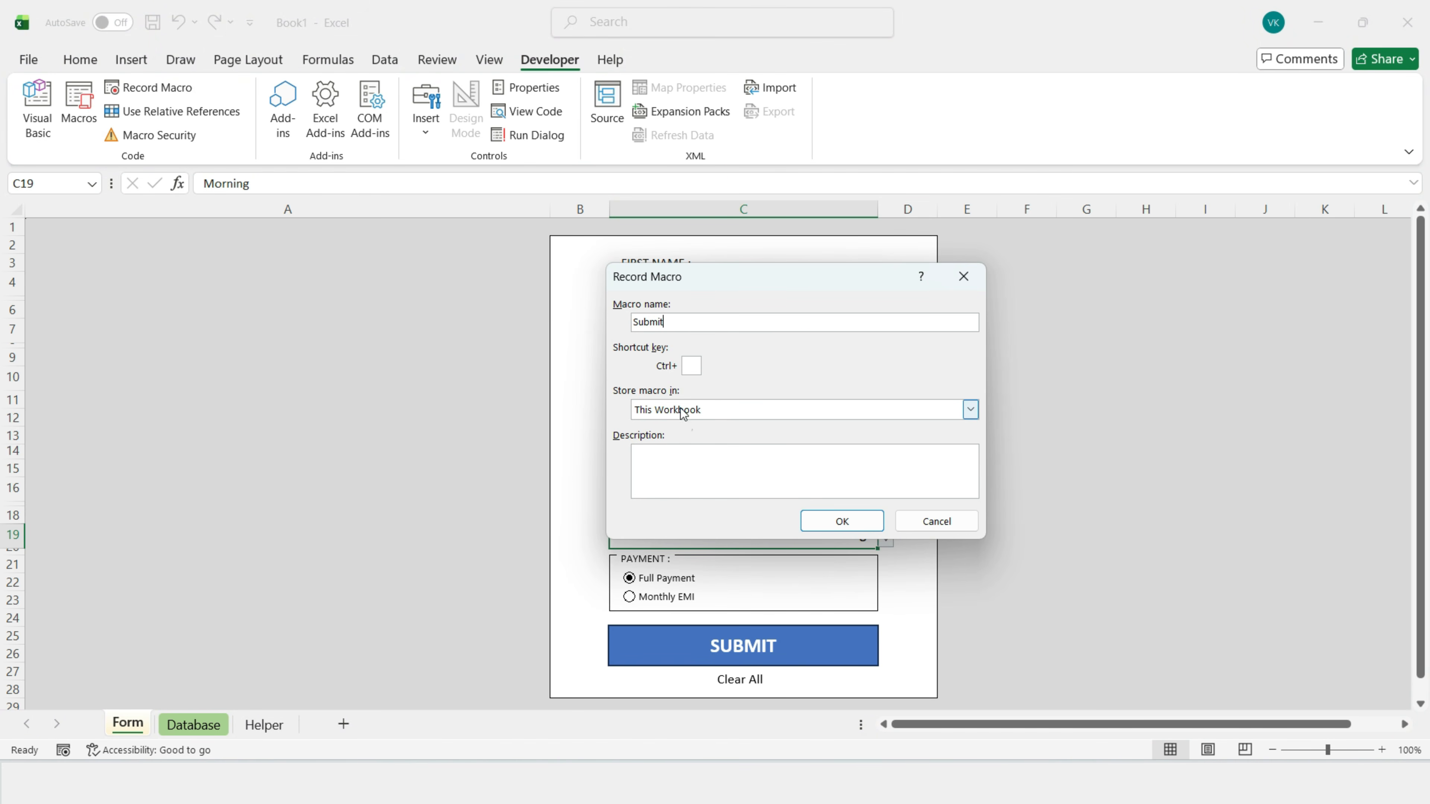
{"action": "left_click", "coordinate": [852, 527]}
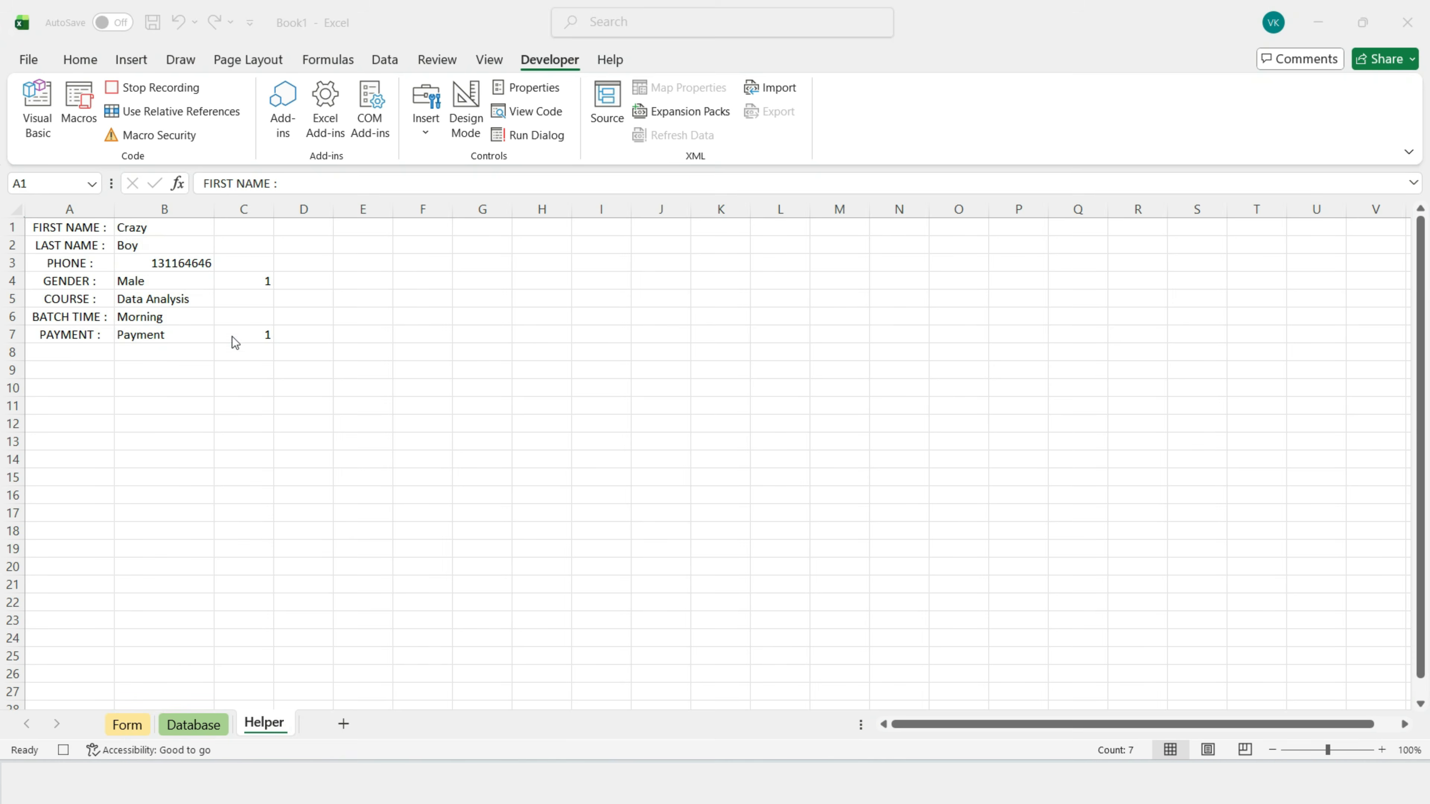
Step: Copy Helper B1:B7 and paste it at A10 as transposed values only
{"action": "left_click_drag", "start_coordinate": [141, 228], "coordinate": [146, 338]}
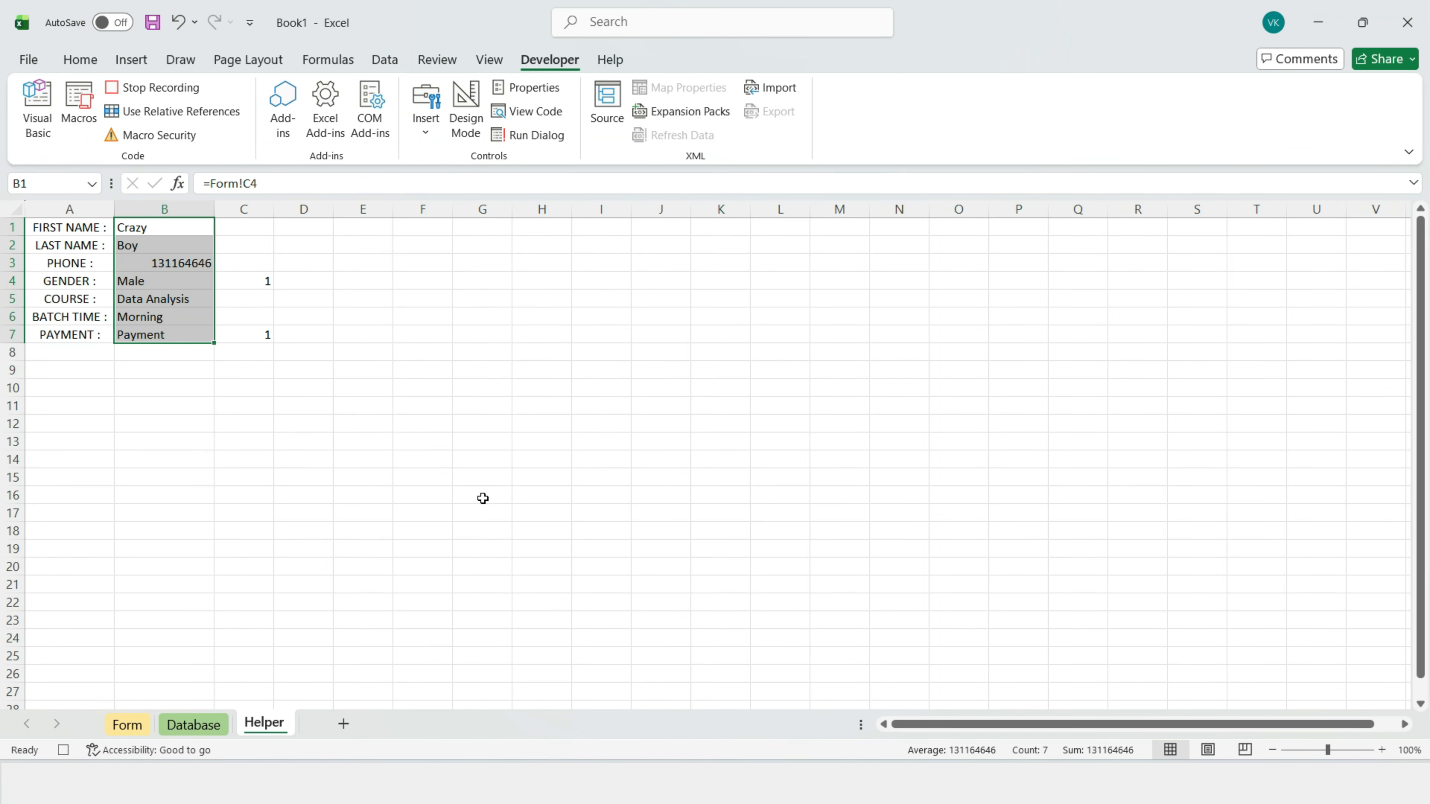
{"action": "key", "text": "ctrl+c"}
{"action": "left_click", "coordinate": [80, 393]}
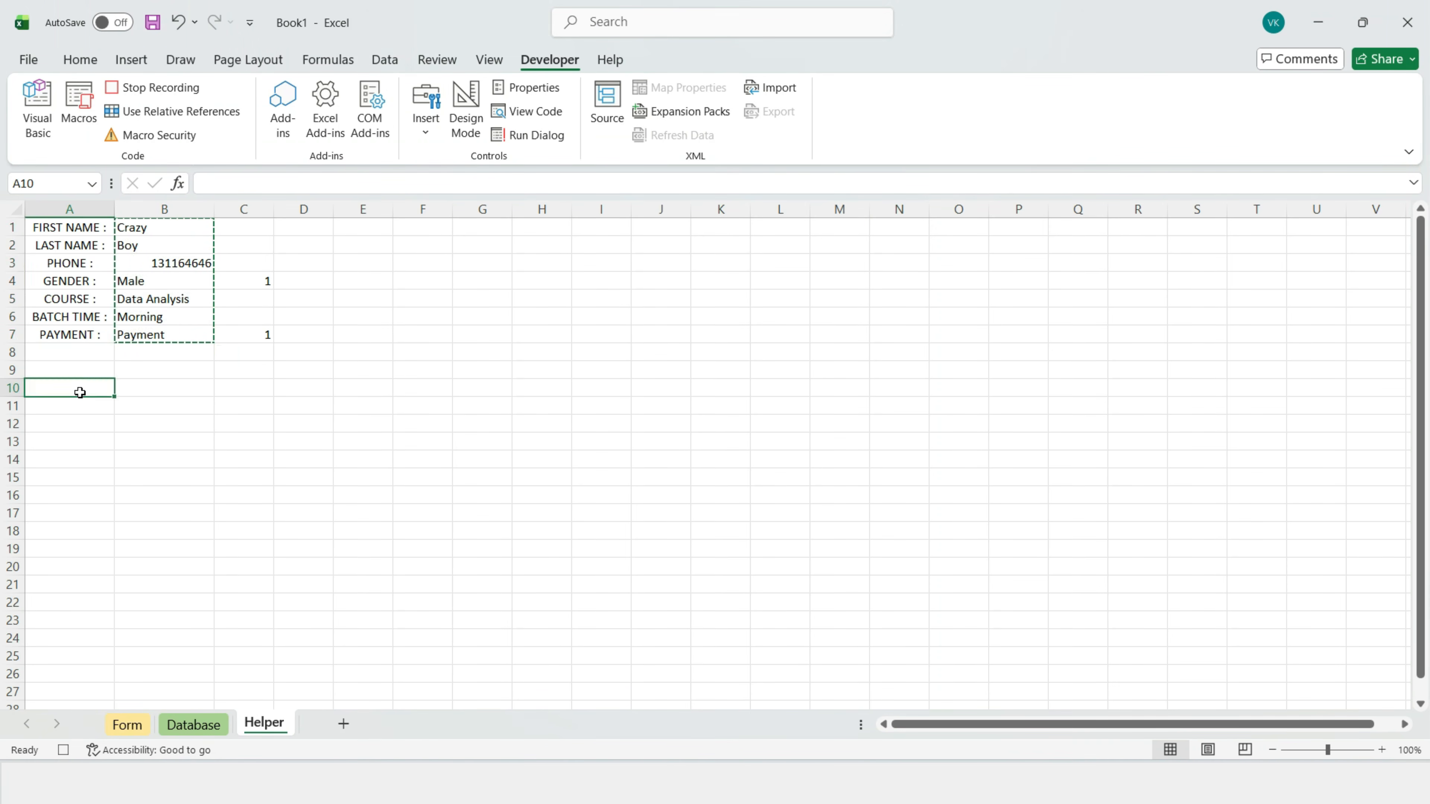
{"action": "right_click", "coordinate": [80, 392]}
{"action": "left_click", "coordinate": [163, 352]}
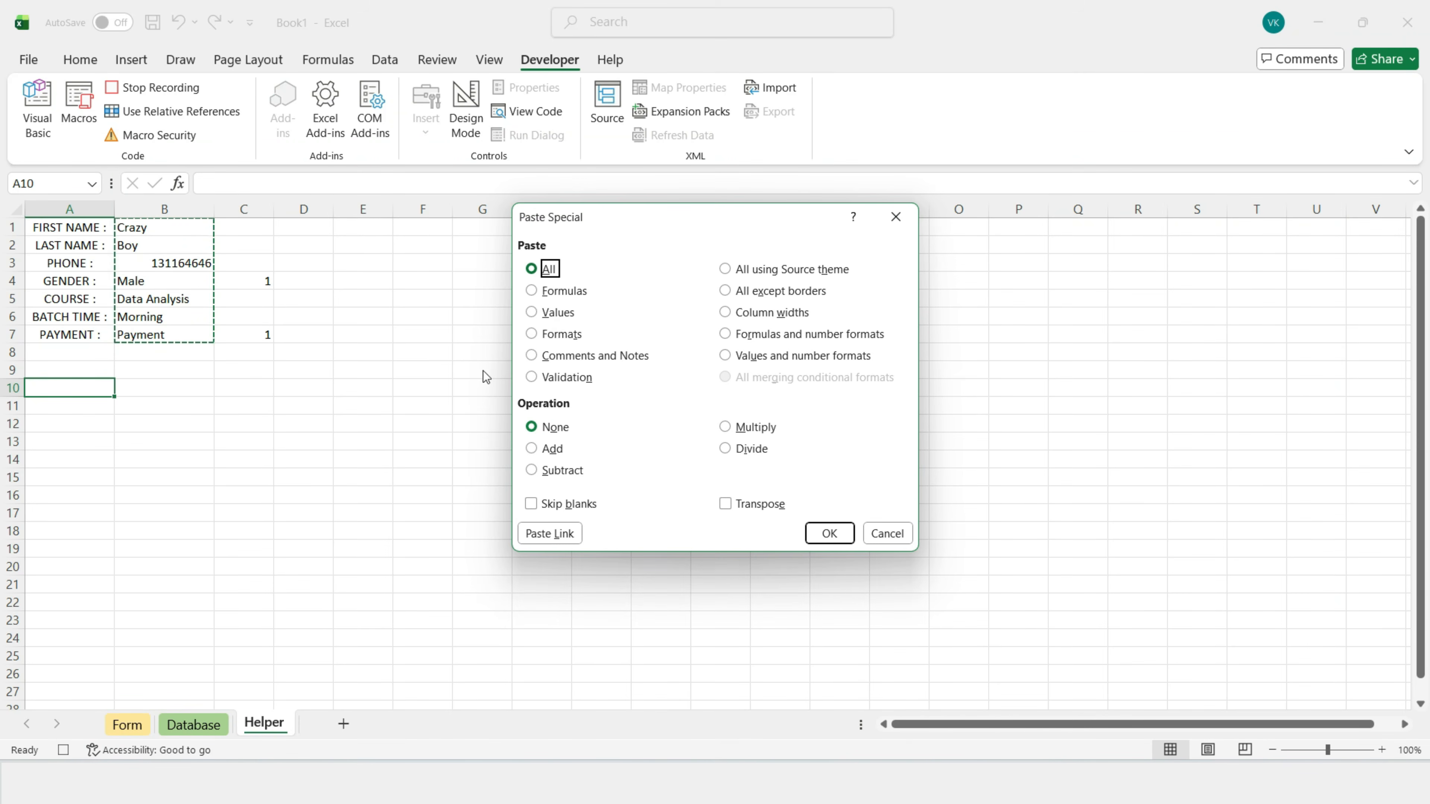
{"action": "left_click", "coordinate": [535, 312]}
{"action": "left_click", "coordinate": [726, 504]}
{"action": "left_click", "coordinate": [829, 535]}
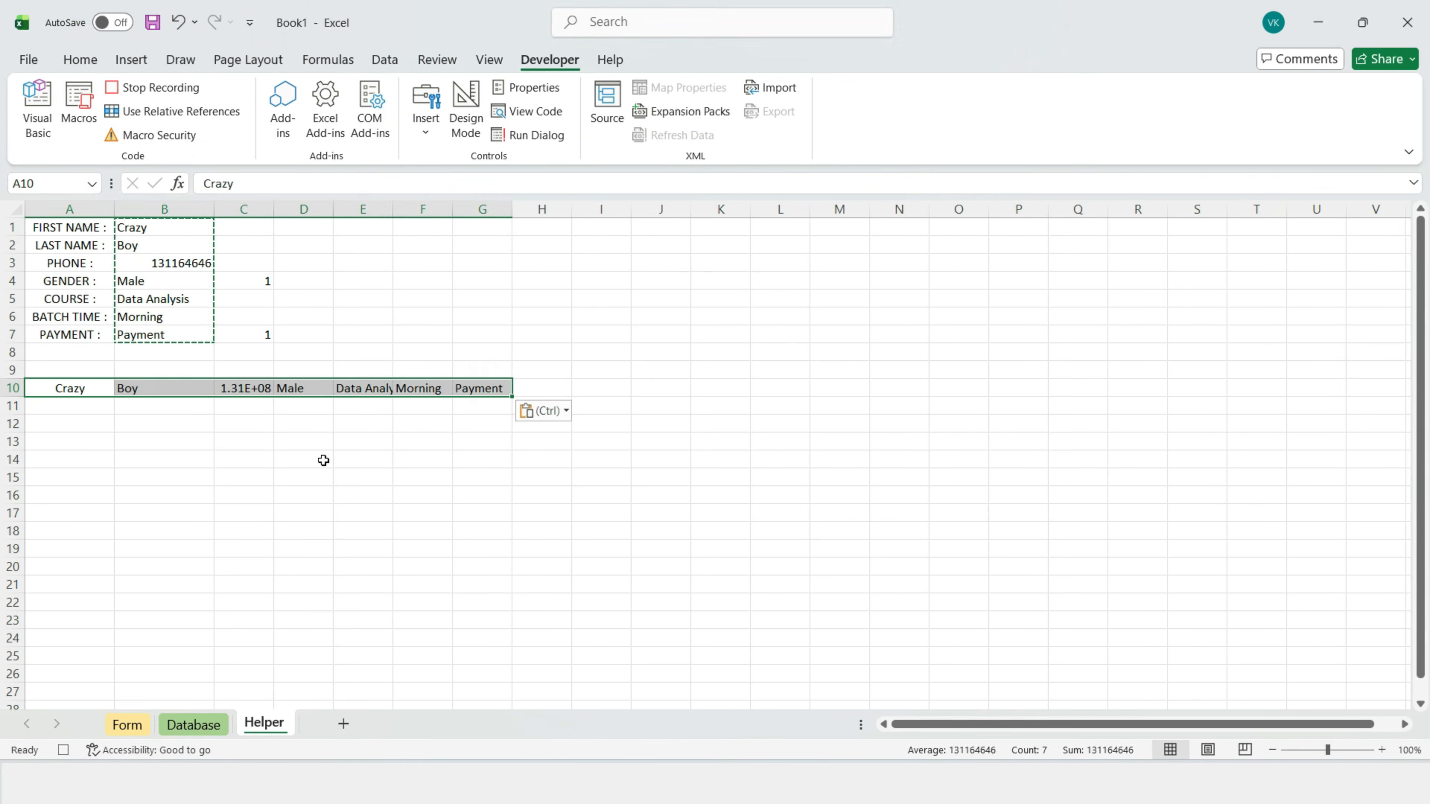
Step: Widen the columns, copy the pasted row A10:G10, and switch to the Database sheet
{"action": "left_click", "coordinate": [303, 512]}
{"action": "left_click_drag", "start_coordinate": [274, 209], "coordinate": [606, 210]}
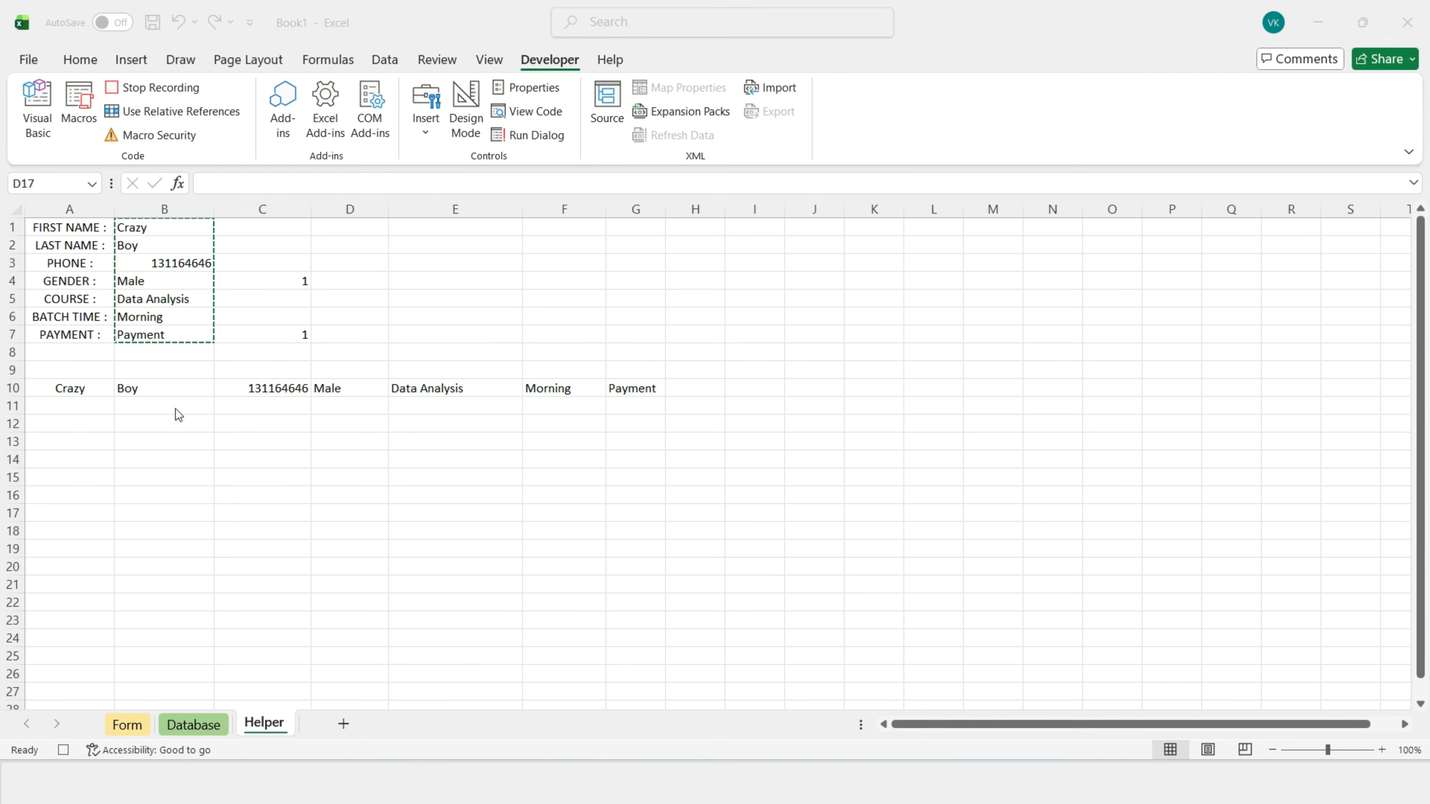
{"action": "left_click", "coordinate": [63, 388]}
{"action": "left_click_drag", "start_coordinate": [215, 389], "coordinate": [635, 388]}
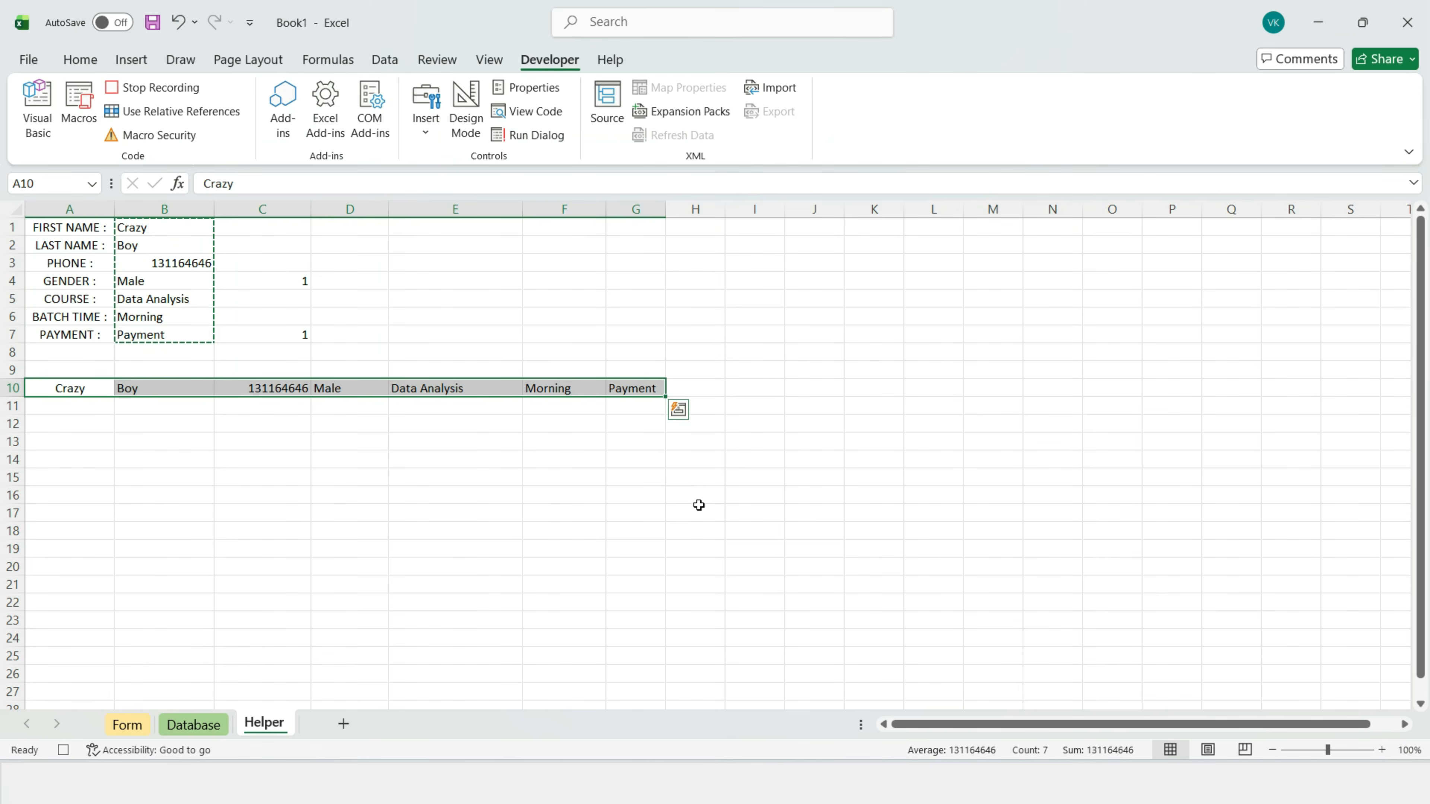
{"action": "key", "text": "ctrl+c"}
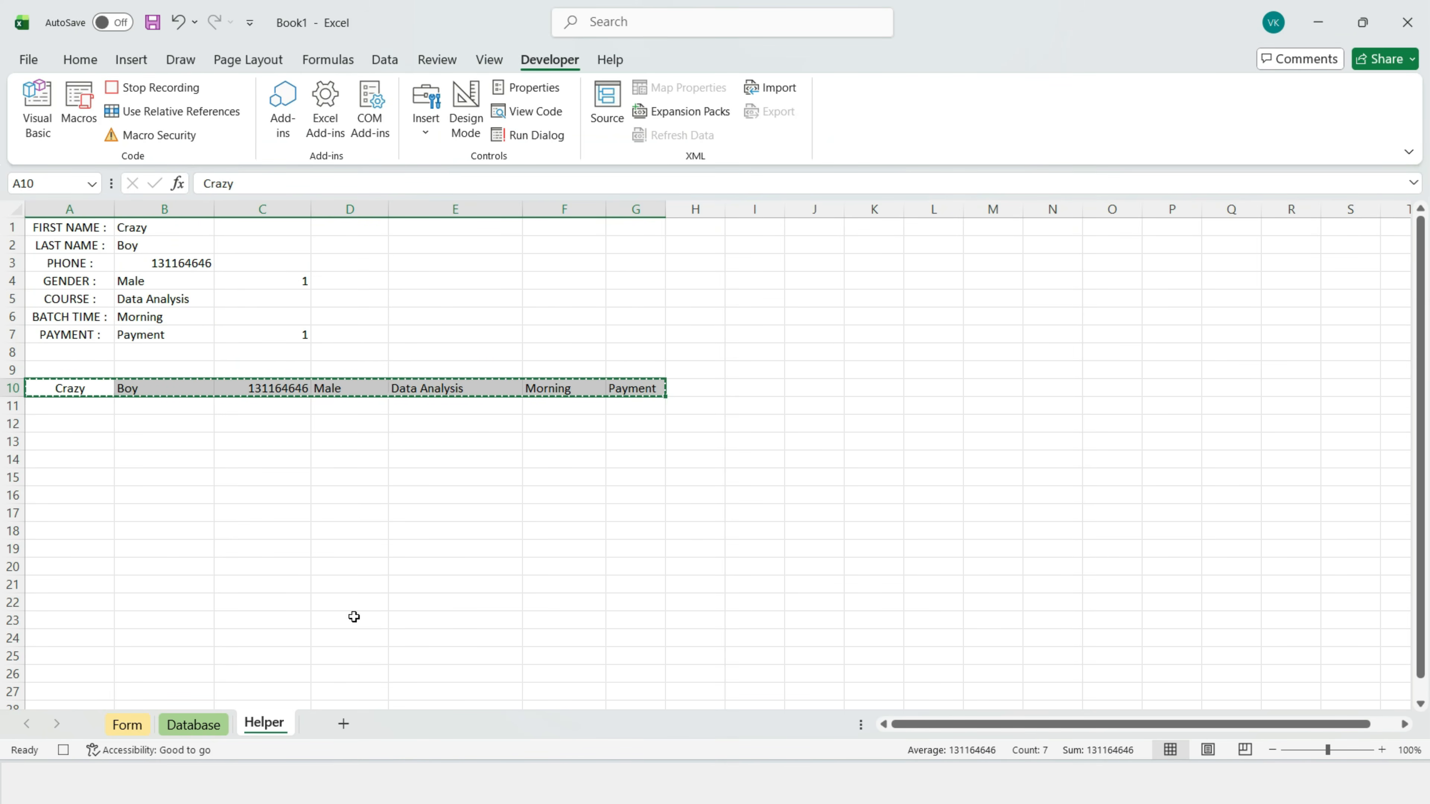
{"action": "left_click", "coordinate": [192, 726]}
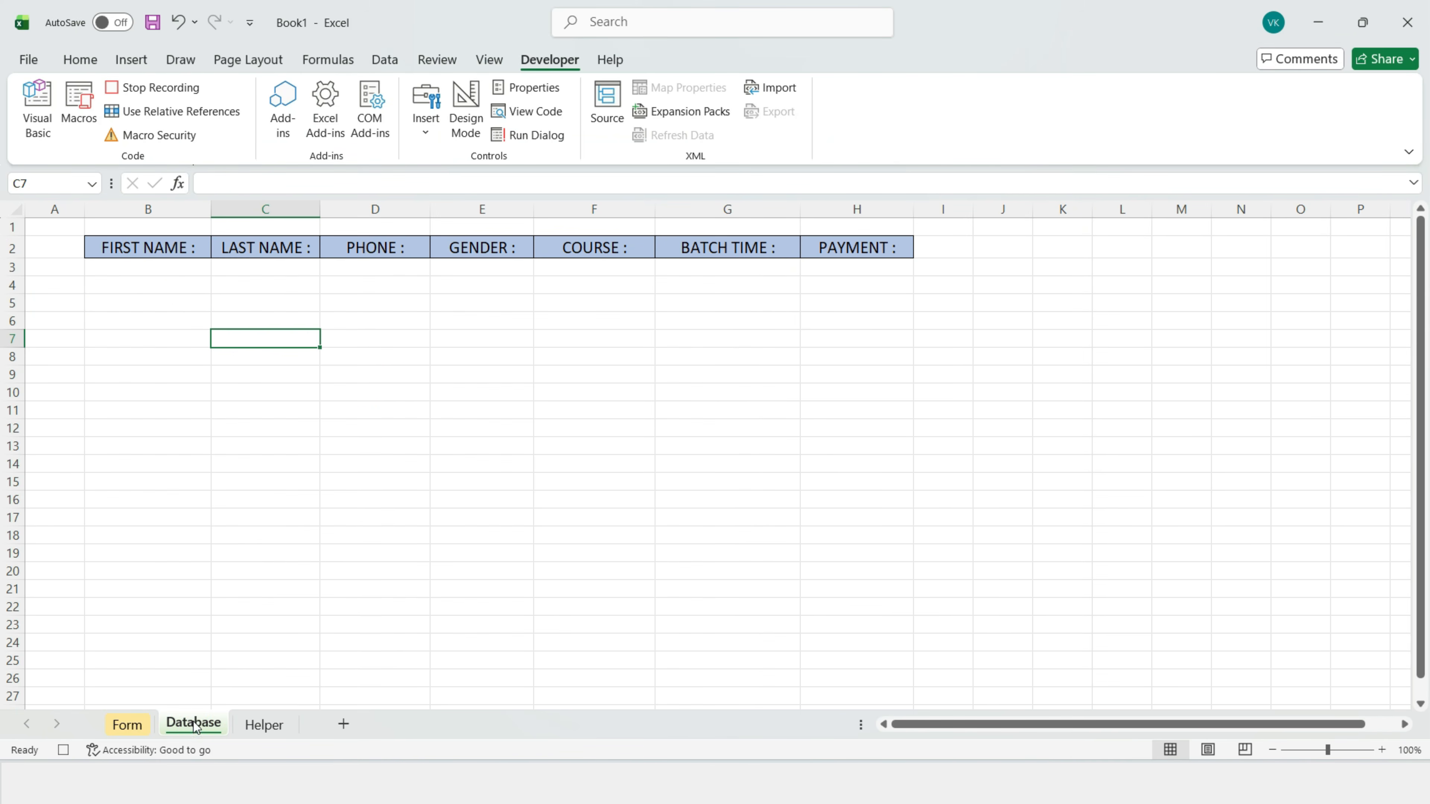
Step: Insert the copied record at Database B3, shifting existing cells down
{"action": "left_click", "coordinate": [148, 268]}
{"action": "left_click", "coordinate": [80, 62]}
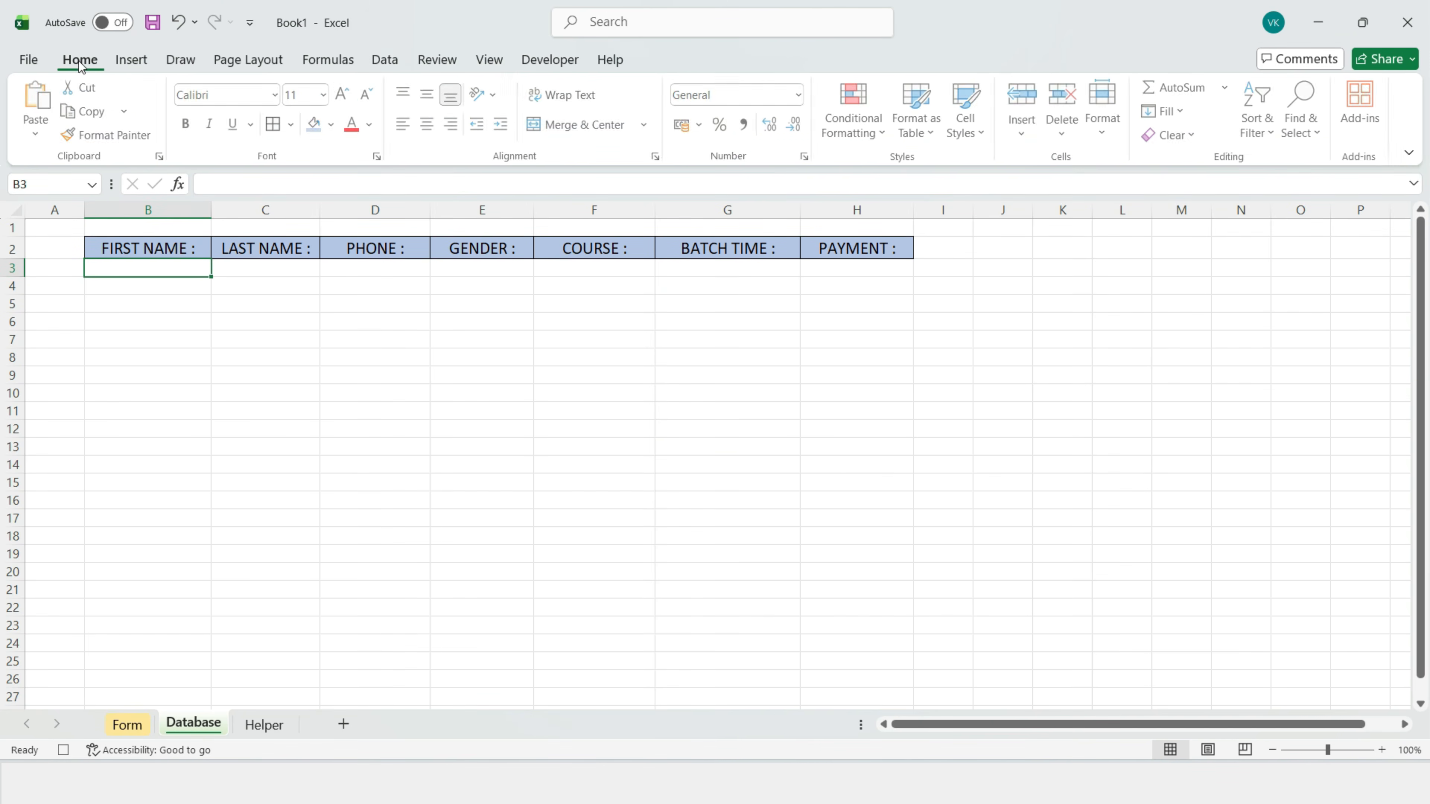
{"action": "left_click", "coordinate": [1029, 137]}
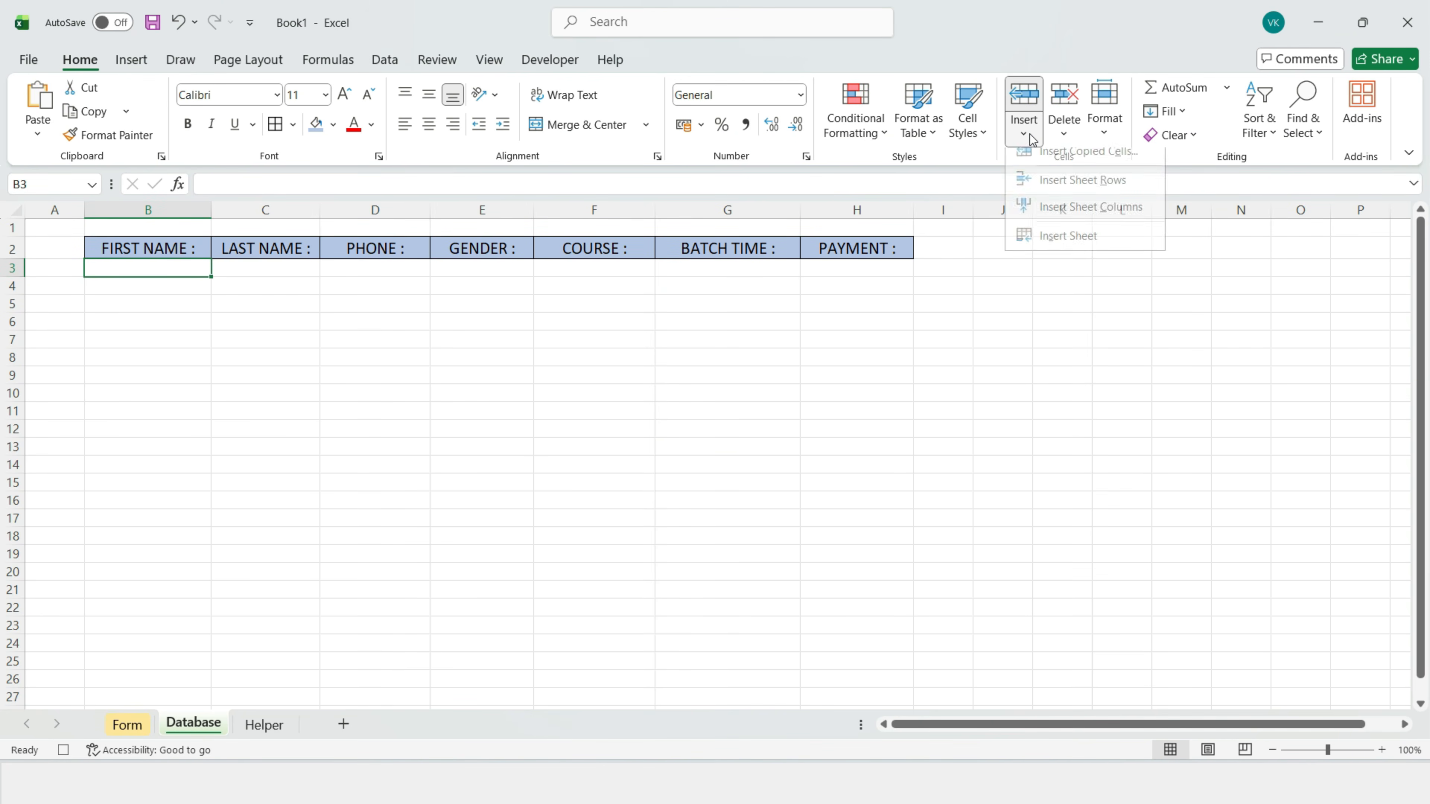
{"action": "left_click", "coordinate": [1086, 161]}
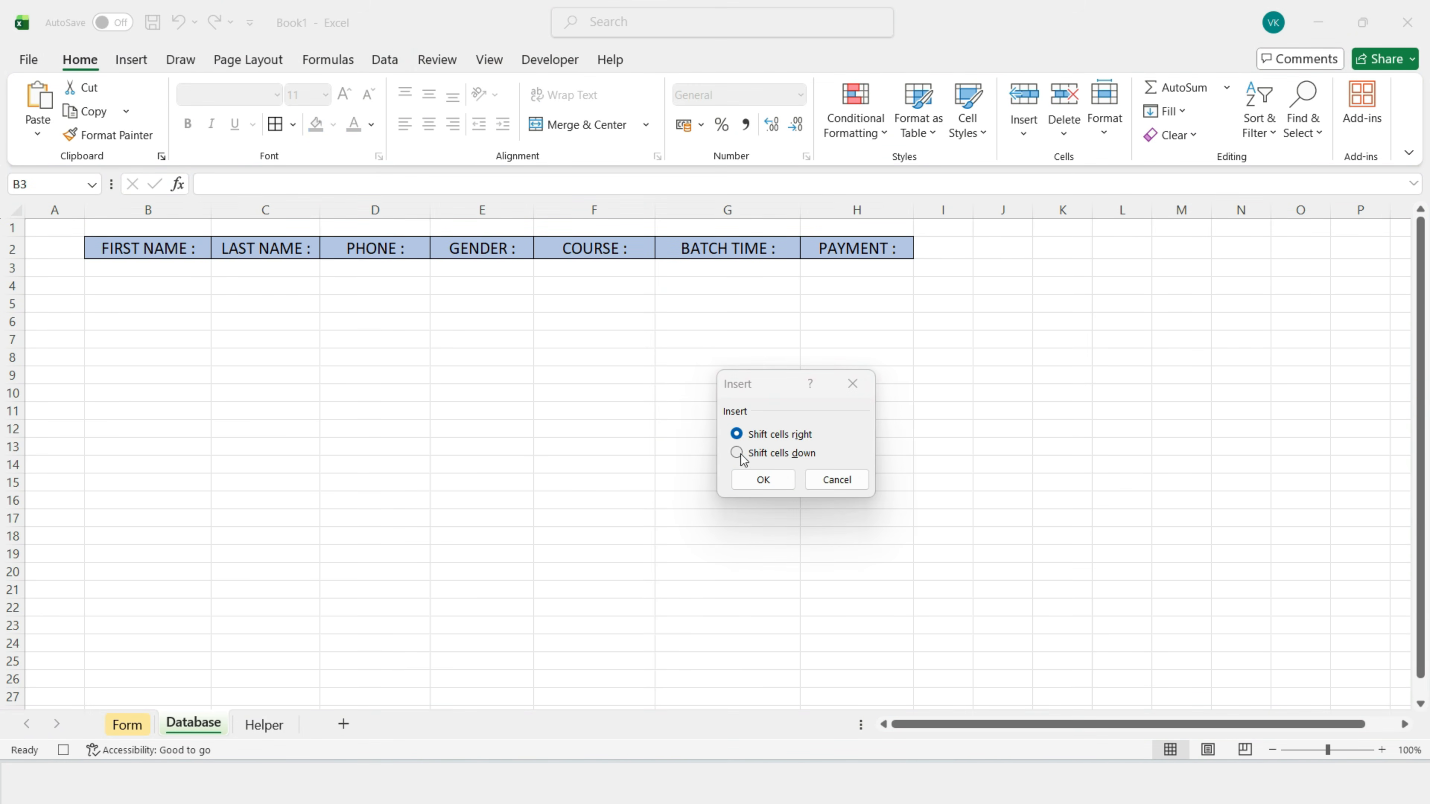
{"action": "left_click", "coordinate": [738, 453]}
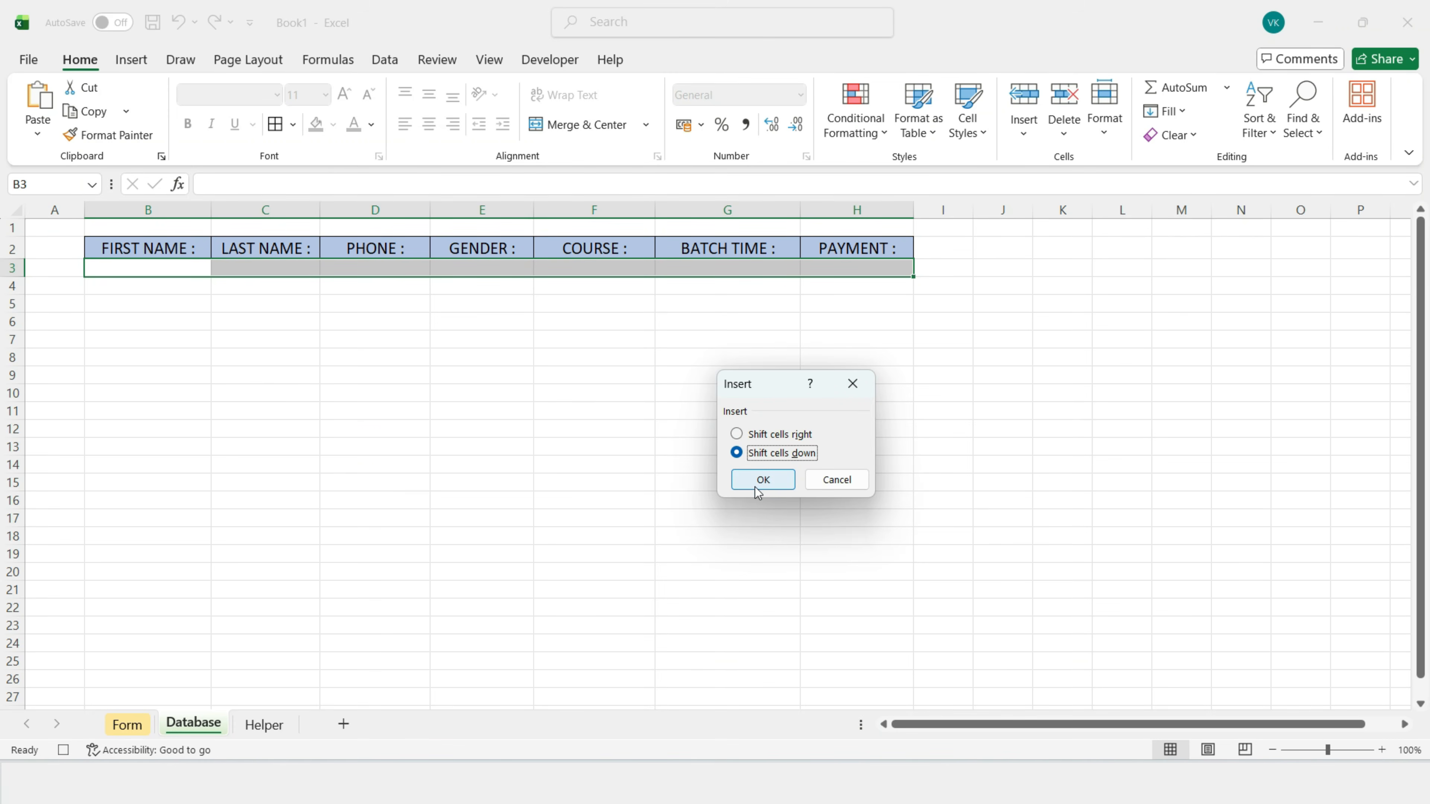
{"action": "left_click", "coordinate": [758, 481]}
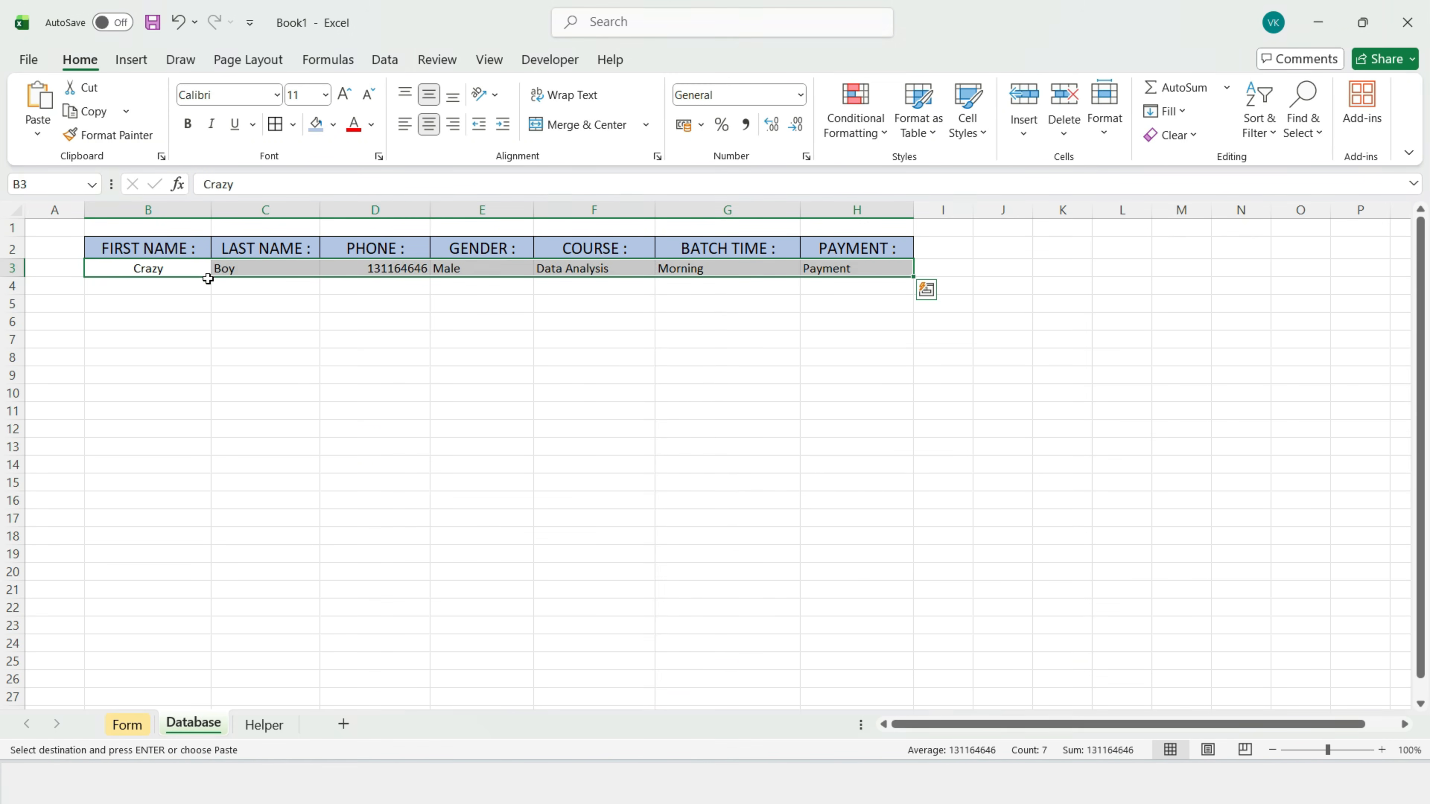
{"action": "left_click", "coordinate": [484, 341]}
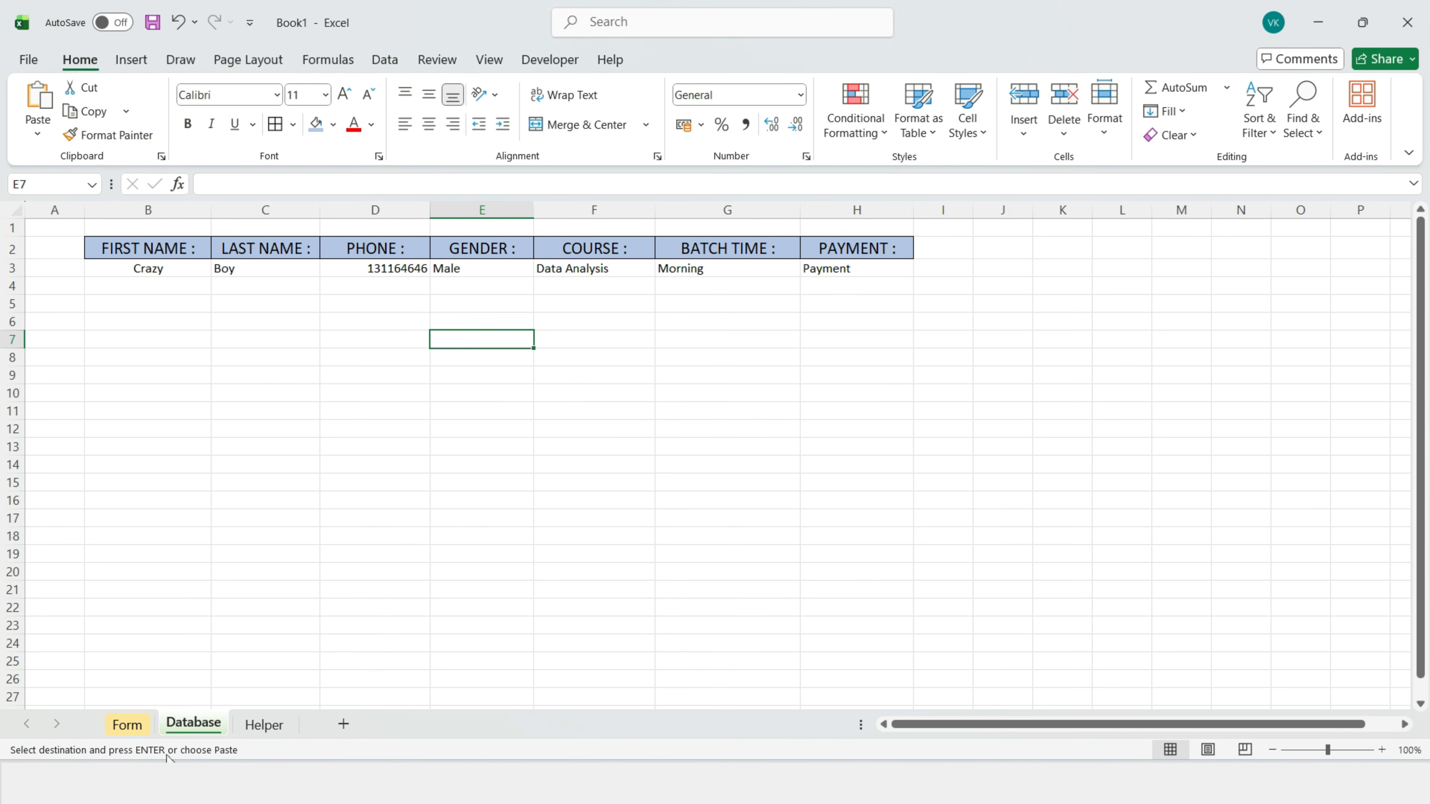
Step: On the Form sheet, delete the name, phone, course and Morning batch time entries
{"action": "left_click", "coordinate": [138, 728]}
{"action": "left_click", "coordinate": [776, 290]}
{"action": "key", "text": "Delete"}
{"action": "left_click", "coordinate": [800, 338]}
{"action": "key", "text": "Delete"}
{"action": "left_click", "coordinate": [801, 387]}
{"action": "key", "text": "Delete"}
{"action": "left_click", "coordinate": [814, 496]}
{"action": "key", "text": "Delete"}
{"action": "left_click", "coordinate": [814, 537]}
{"action": "key", "text": "Delete"}
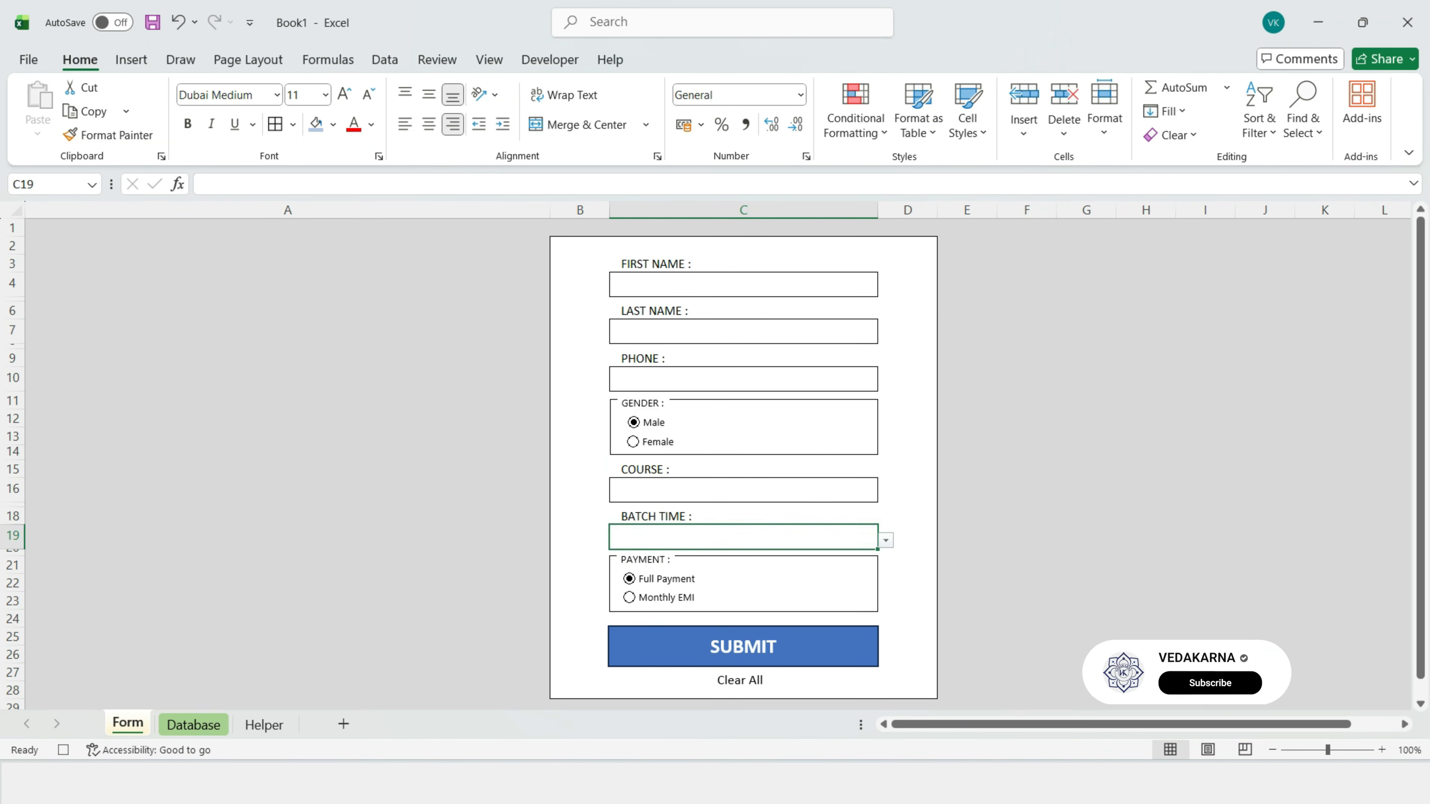
Step: Stop recording the Submit macro from the Developer tab
{"action": "left_click", "coordinate": [689, 287]}
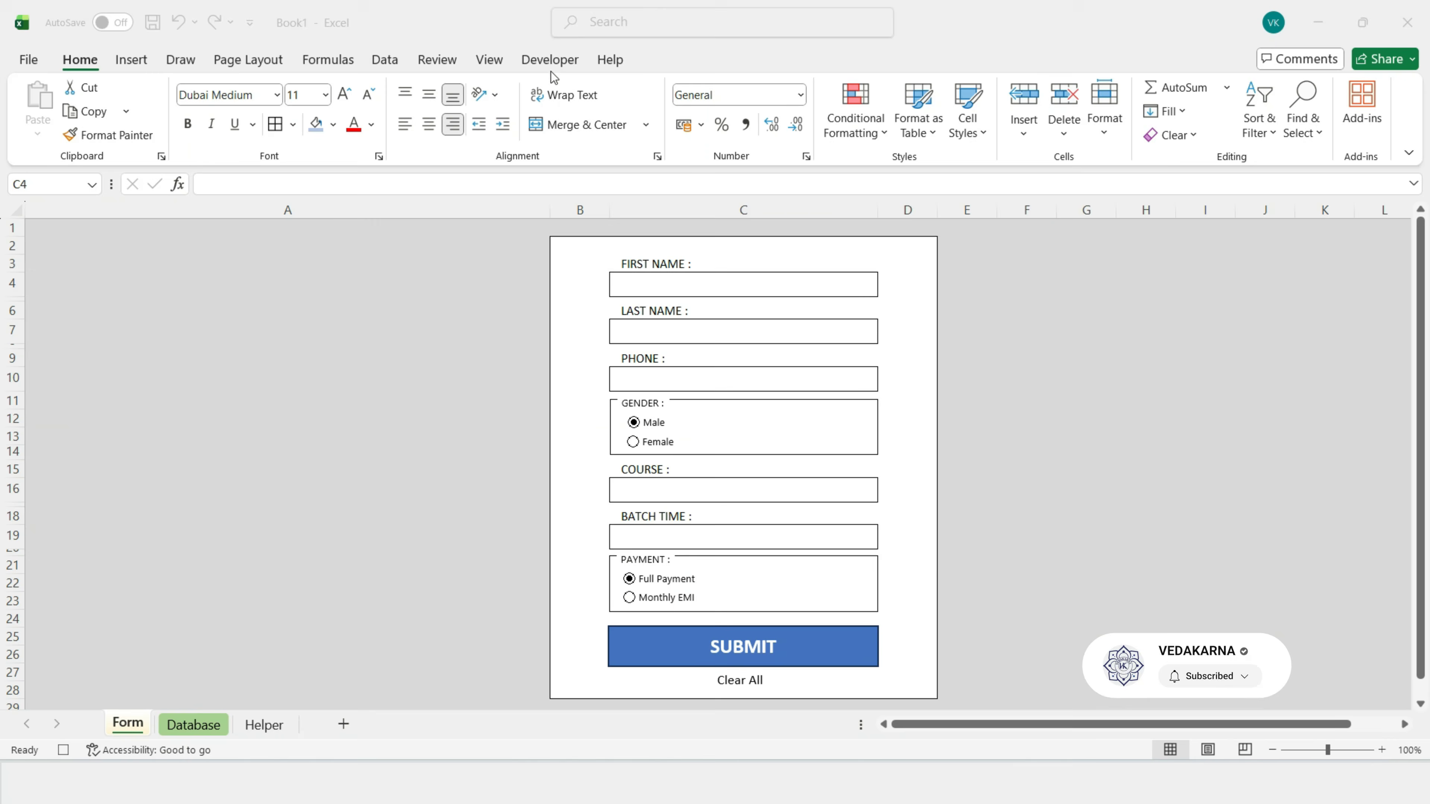
{"action": "left_click", "coordinate": [550, 59]}
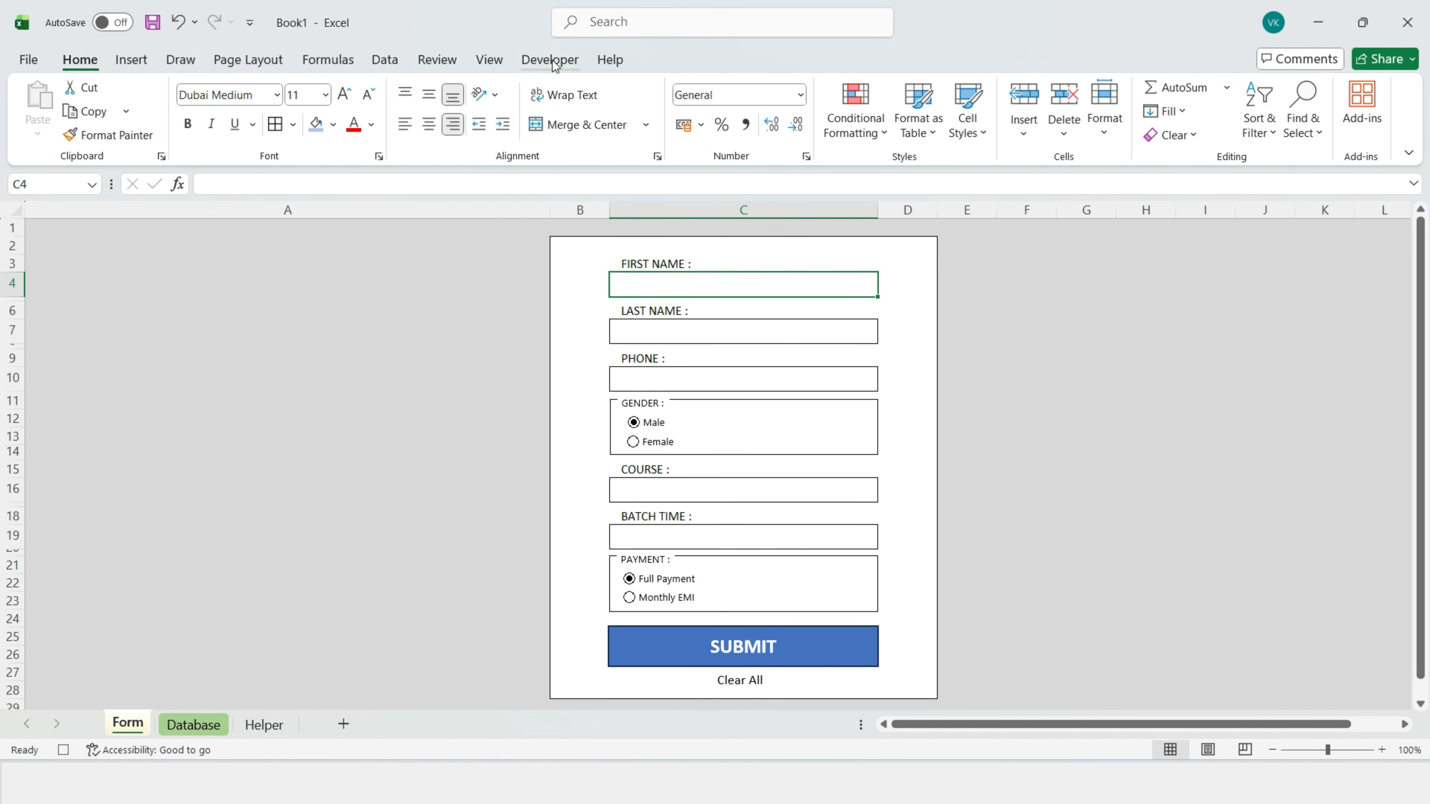
{"action": "left_click", "coordinate": [116, 89]}
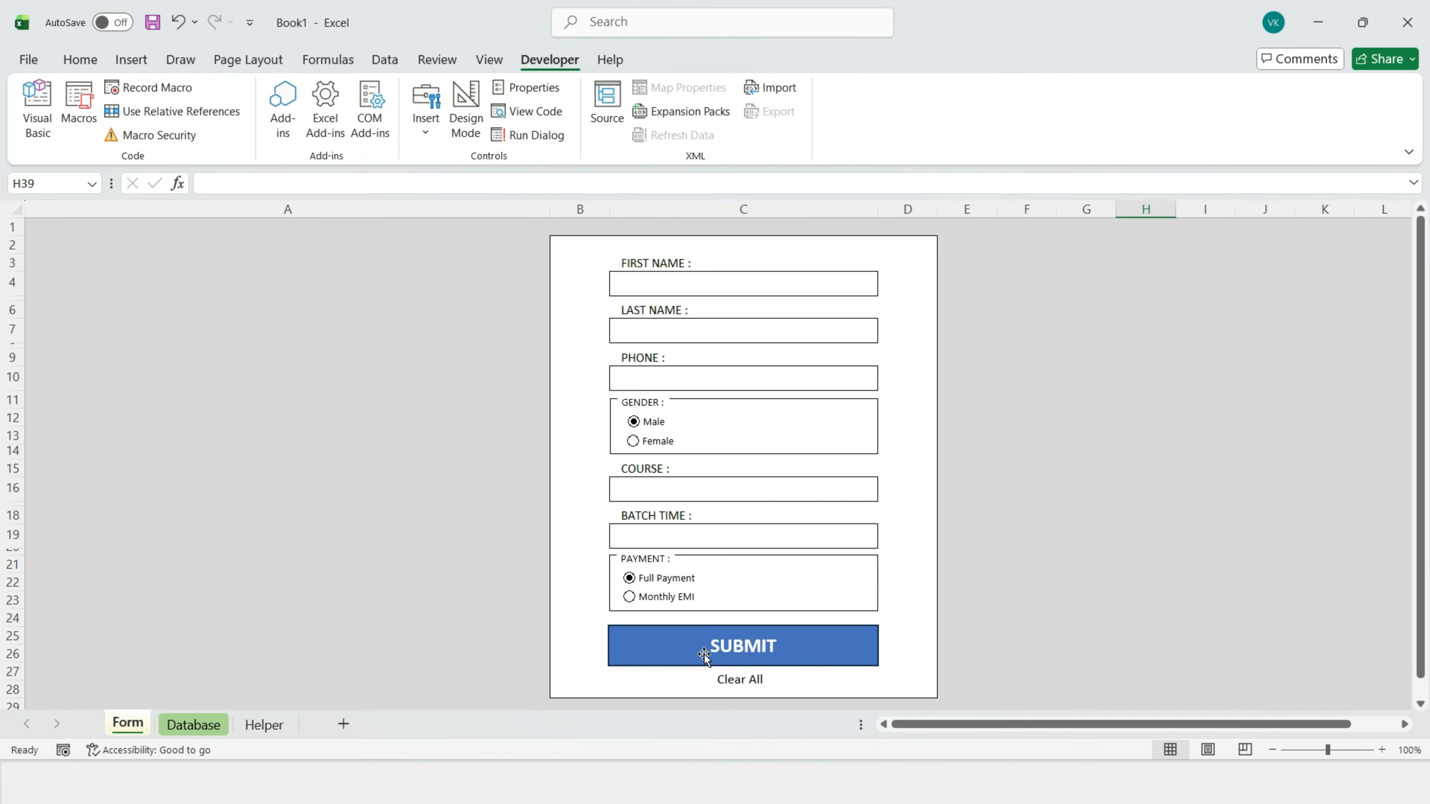
Step: Assign the Submit macro to the SUBMIT shape
{"action": "right_click", "coordinate": [703, 655]}
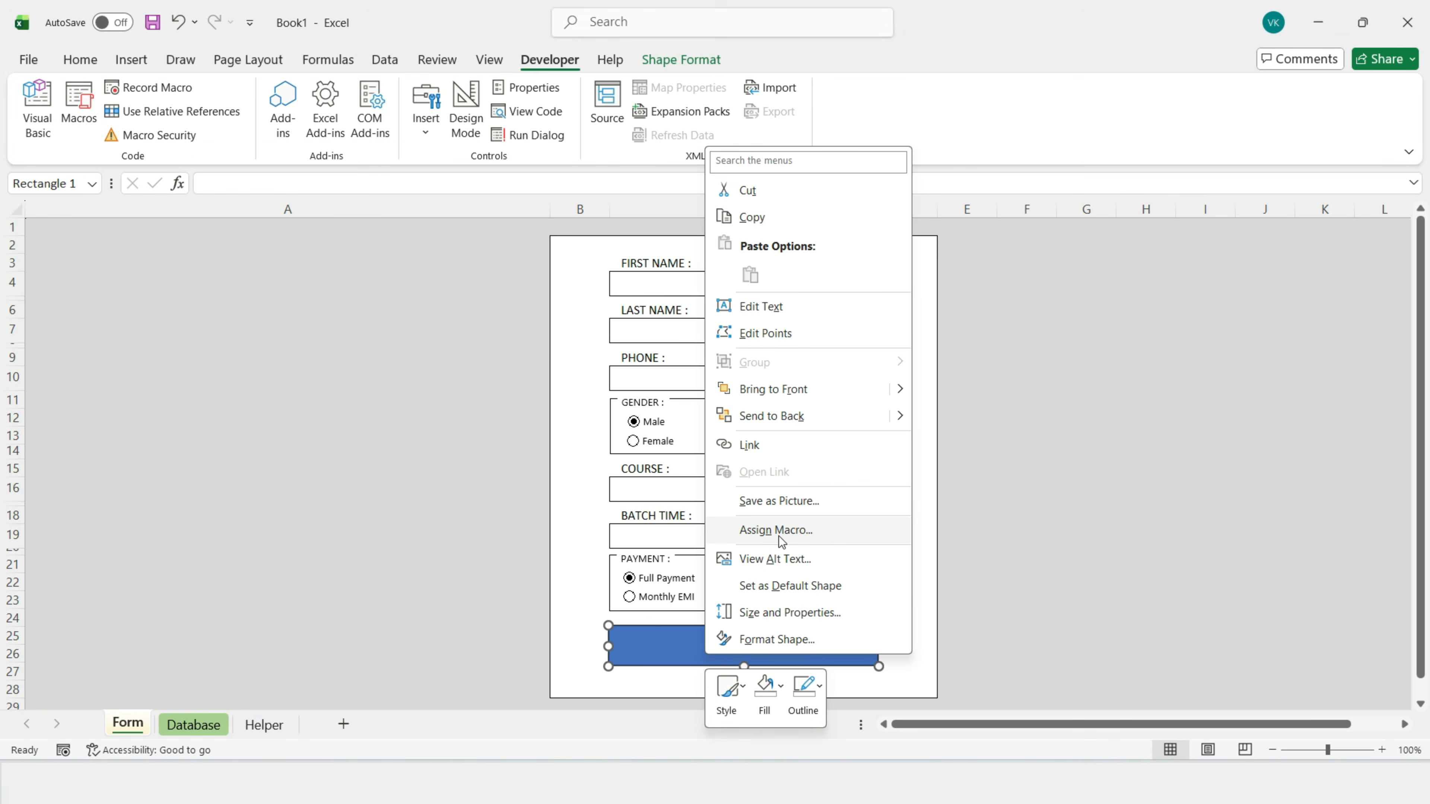
{"action": "left_click", "coordinate": [770, 531]}
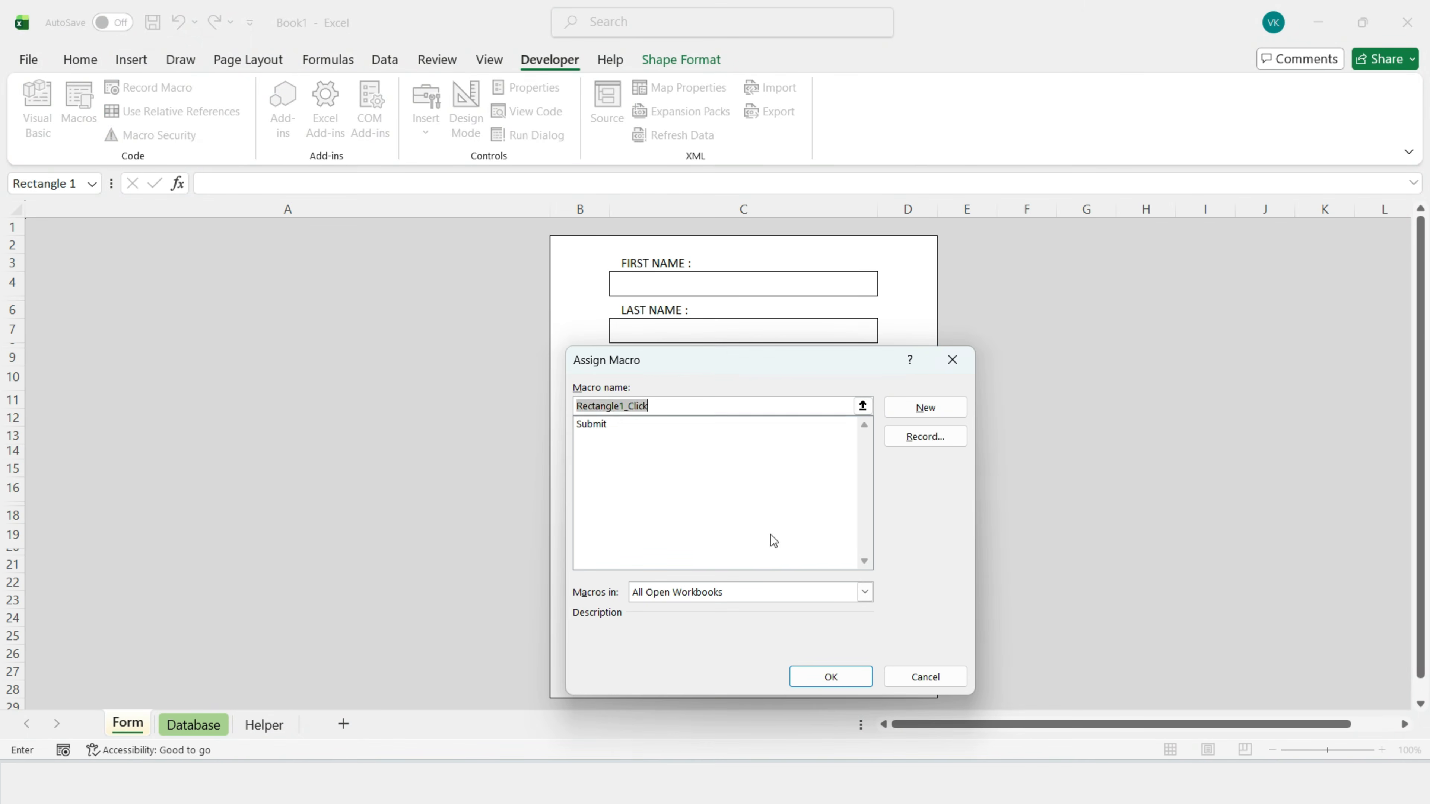
{"action": "left_click", "coordinate": [593, 429]}
{"action": "left_click", "coordinate": [810, 677]}
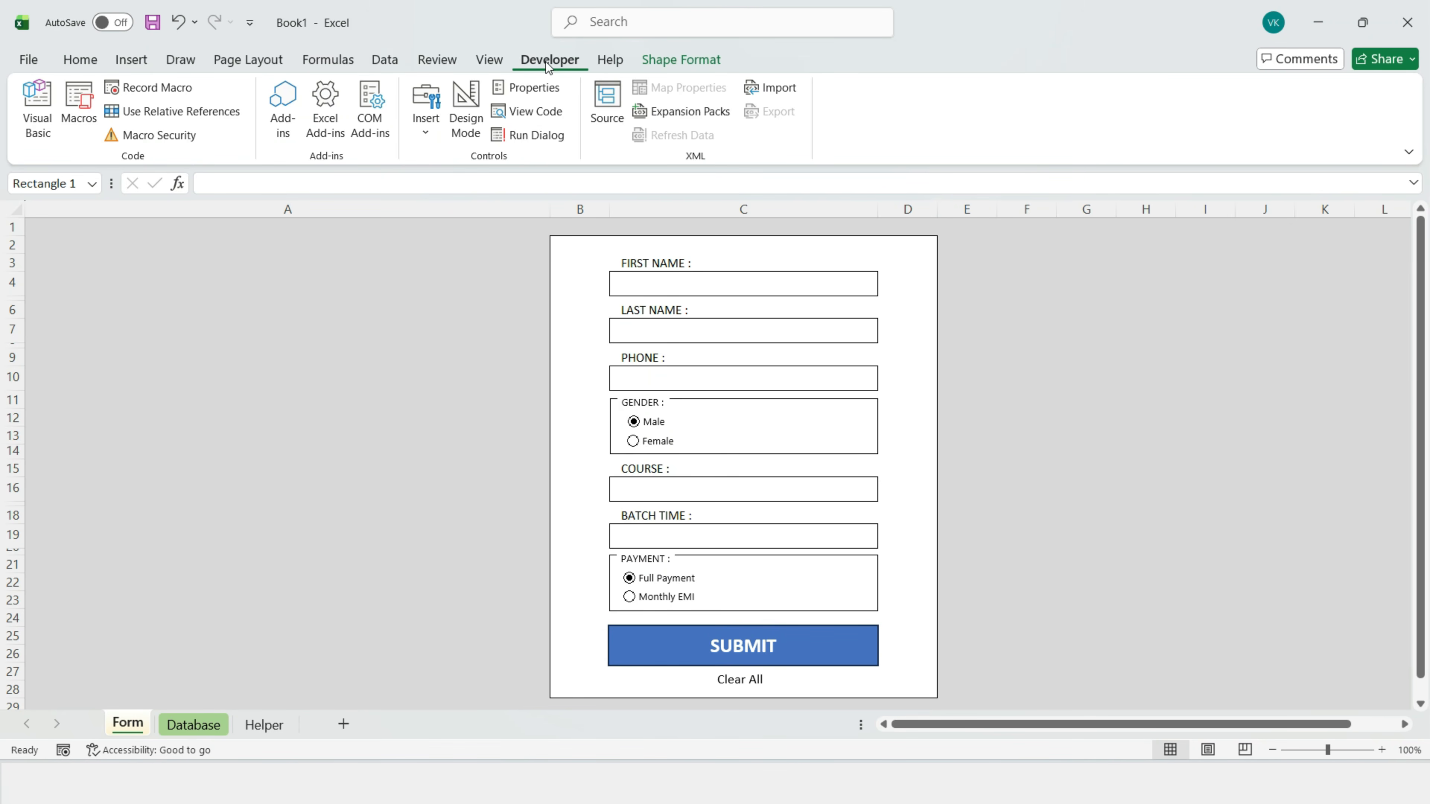
Step: Record a new 'clear' macro that empties the form's entry fields
{"action": "left_click", "coordinate": [161, 88]}
{"action": "key", "text": "BackSpace"}
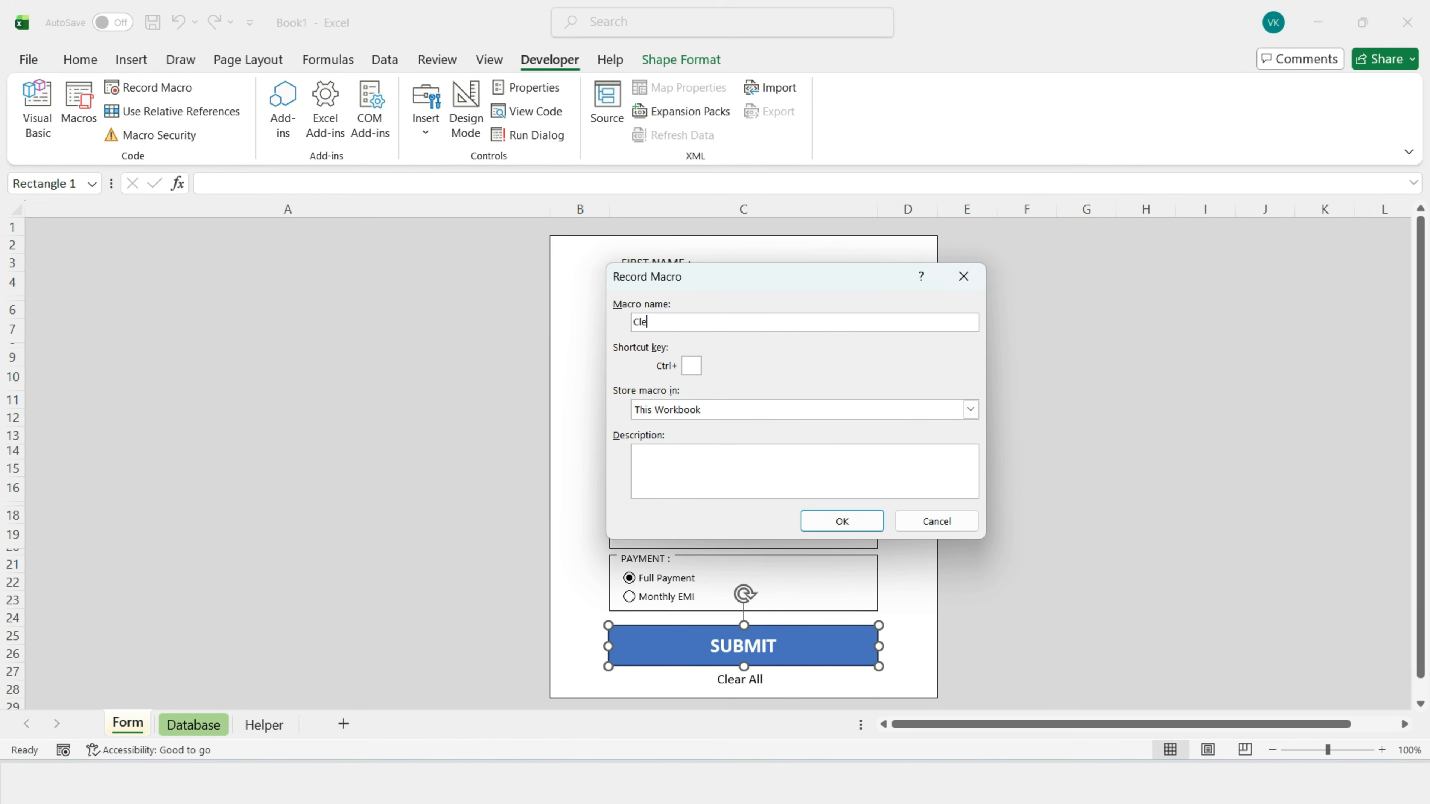
{"action": "key", "text": "Return"}
{"action": "left_click", "coordinate": [669, 284]}
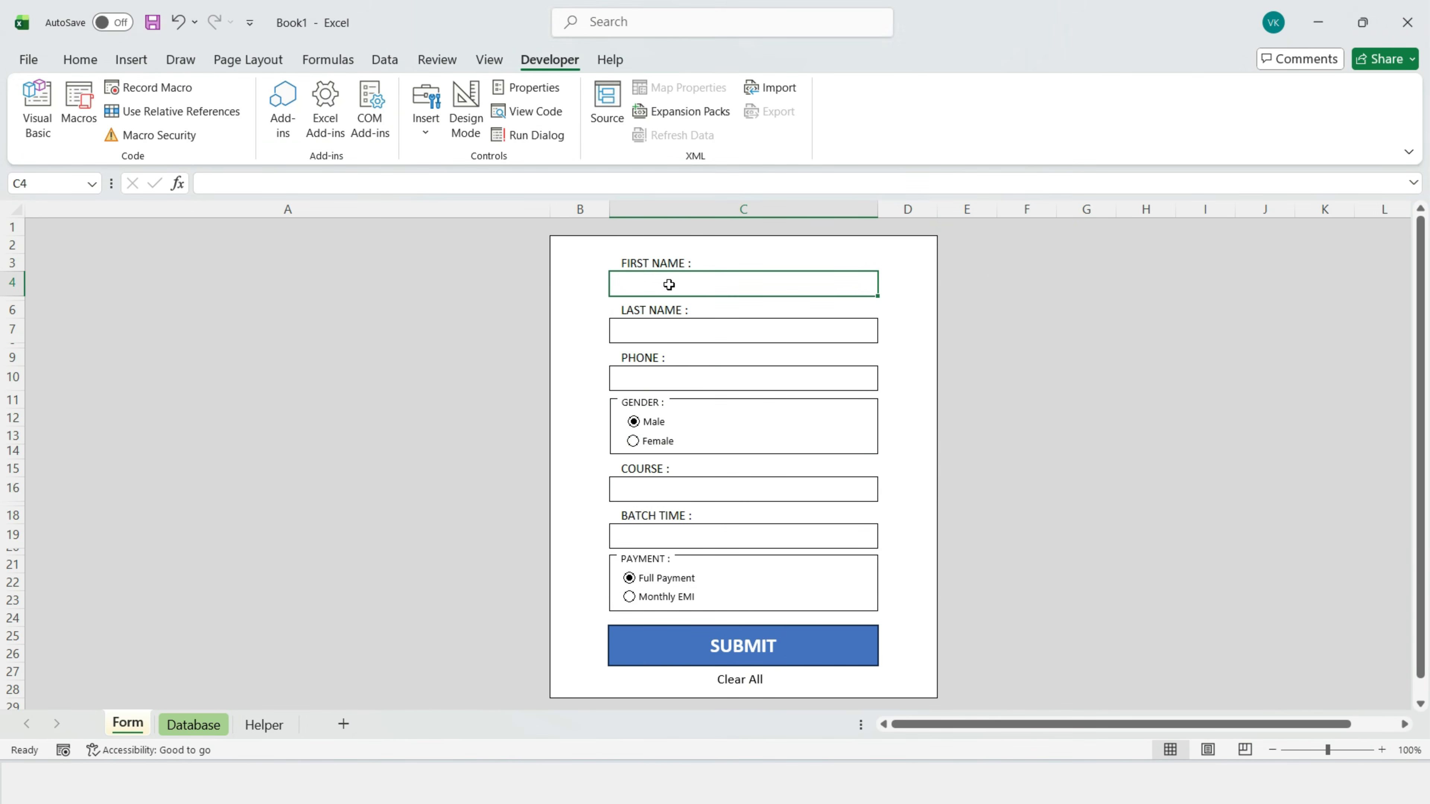
{"action": "left_click", "coordinate": [676, 332]}
{"action": "left_click", "coordinate": [664, 378]}
{"action": "left_click", "coordinate": [670, 489]}
{"action": "left_click", "coordinate": [690, 538]}
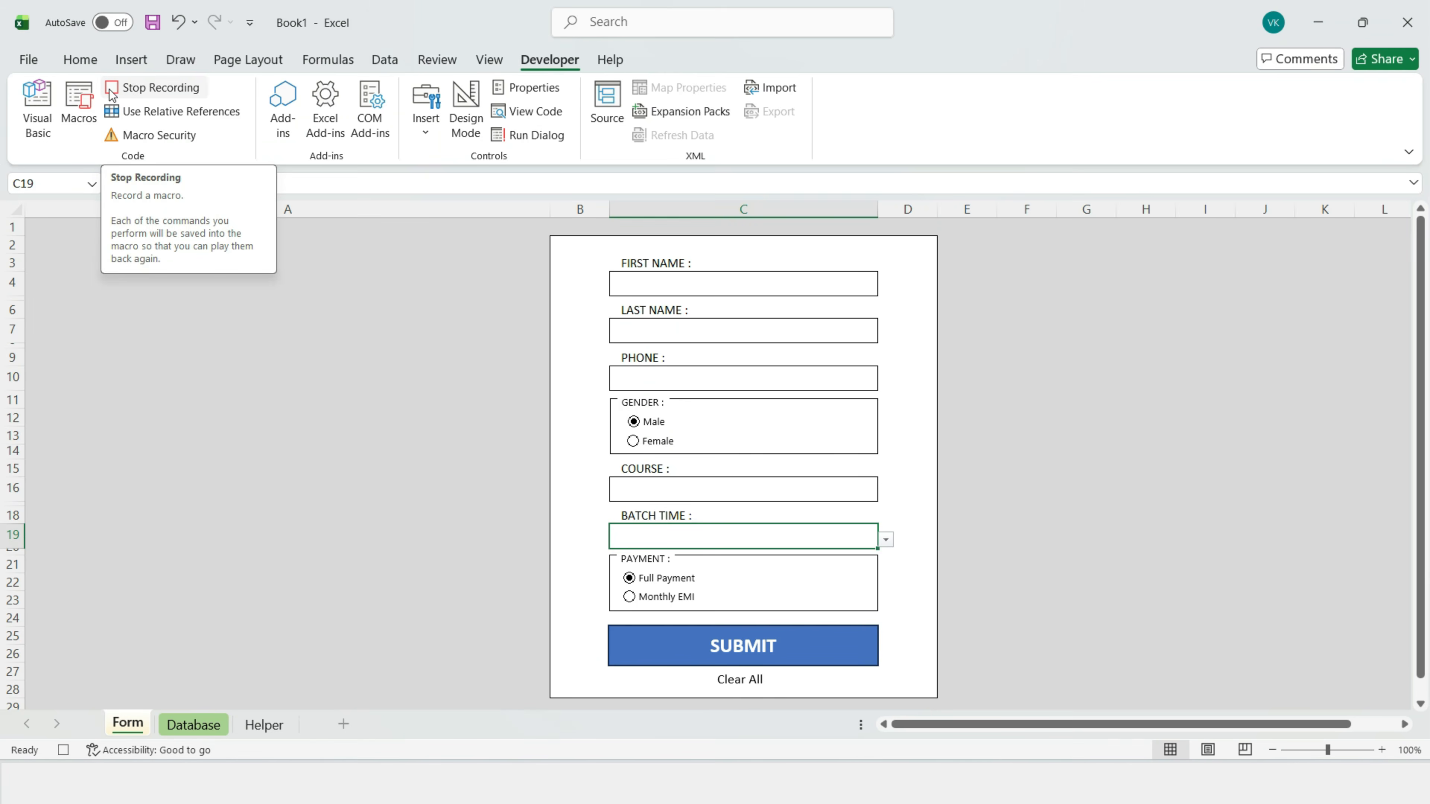
{"action": "left_click", "coordinate": [153, 87]}
Step: Assign the clear macro to the Clear All shape, then deselect it
{"action": "scroll", "coordinate": [714, 648], "scroll_direction": "down", "scroll_amount": 2}
{"action": "right_click", "coordinate": [752, 580]}
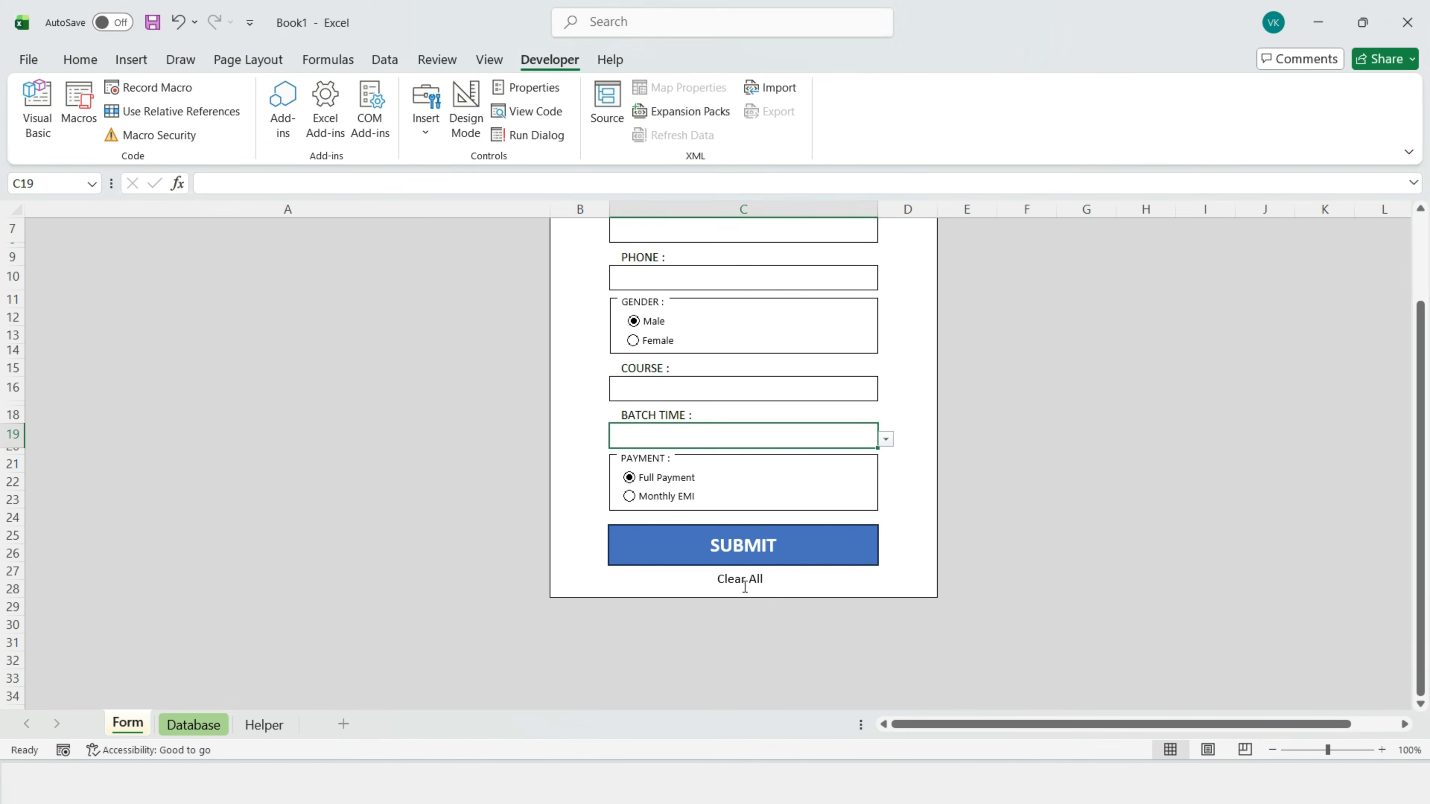
{"action": "left_click", "coordinate": [830, 462]}
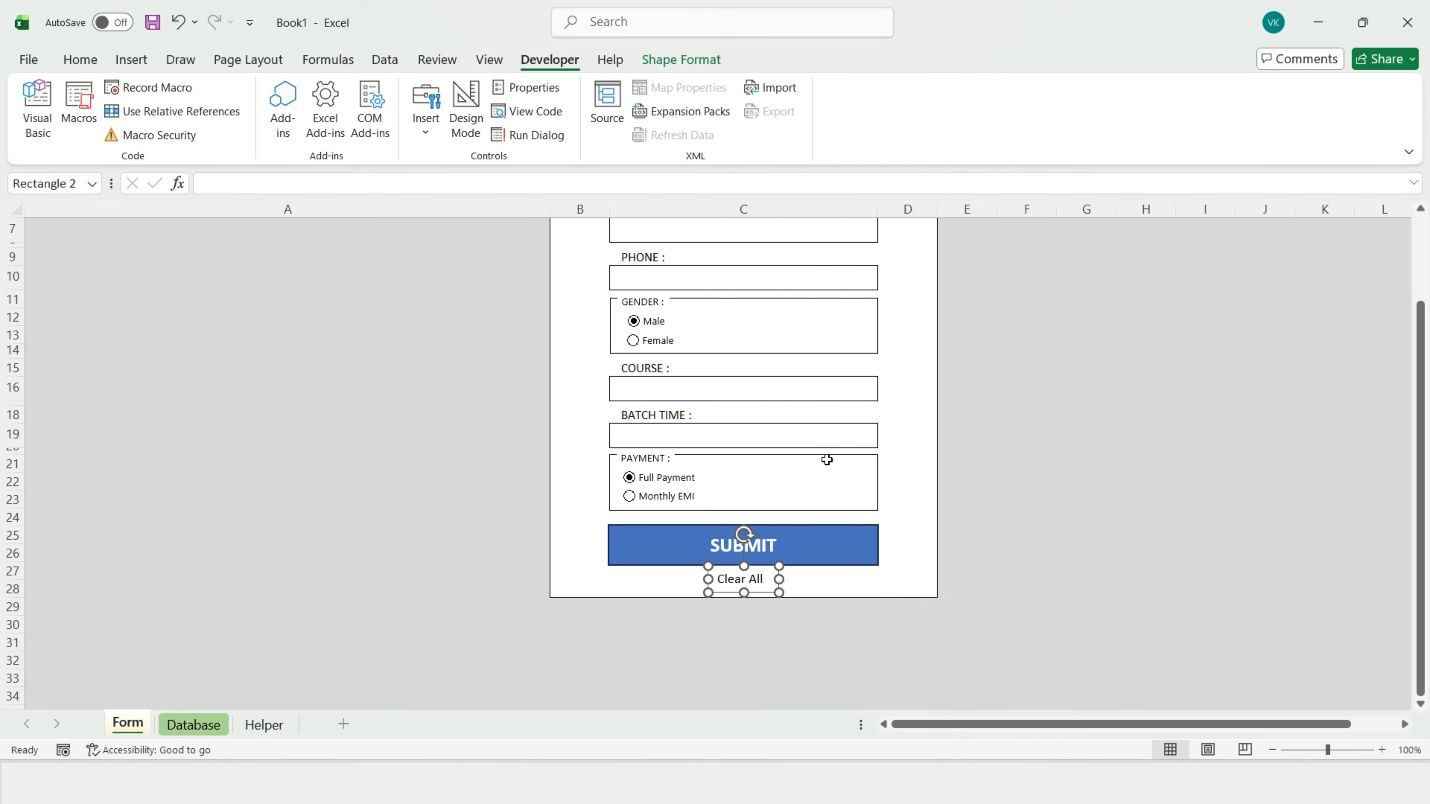
{"action": "left_click", "coordinate": [643, 350]}
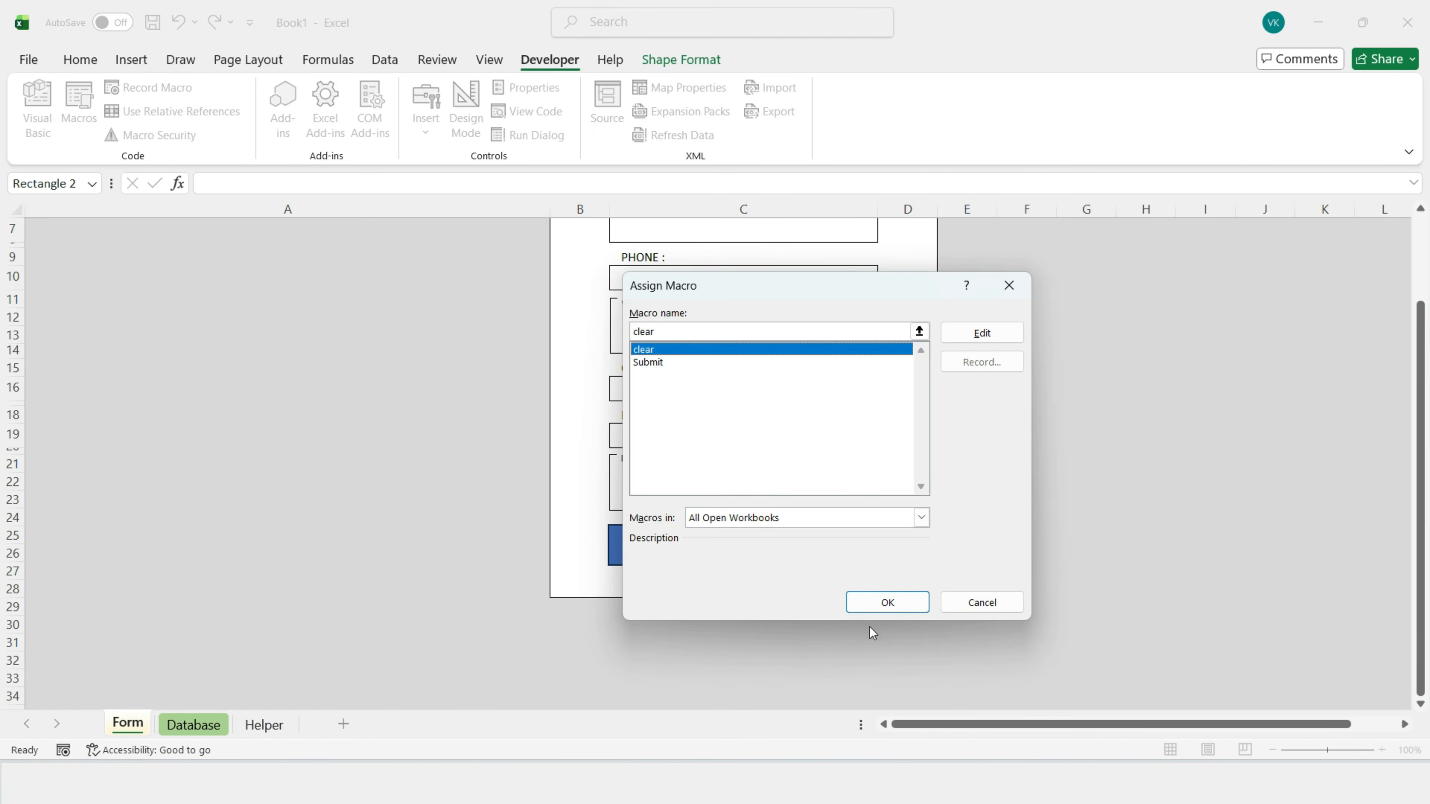
{"action": "left_click", "coordinate": [878, 602]}
{"action": "scroll", "coordinate": [829, 495], "scroll_direction": "up", "scroll_amount": 2}
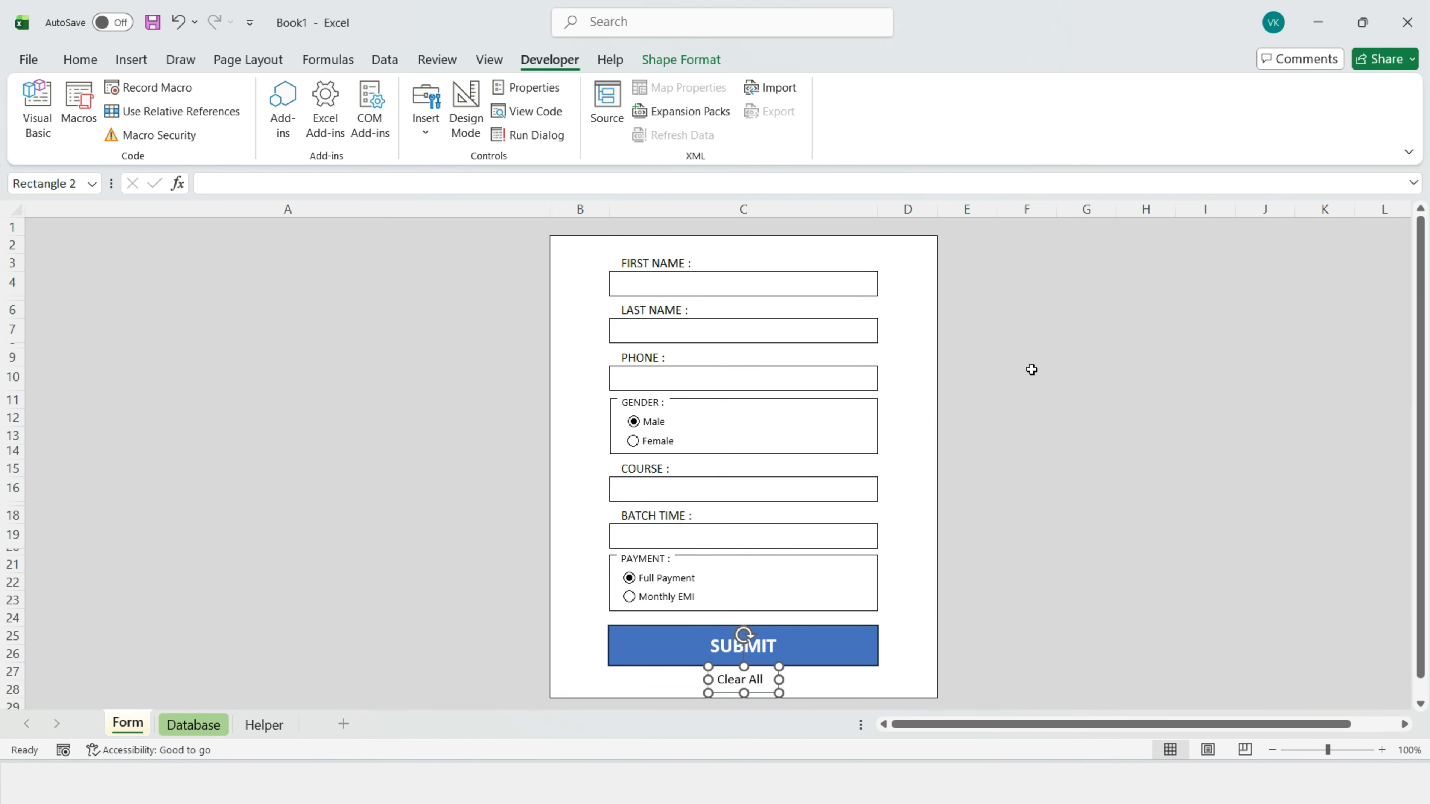
{"action": "left_click", "coordinate": [1031, 373]}
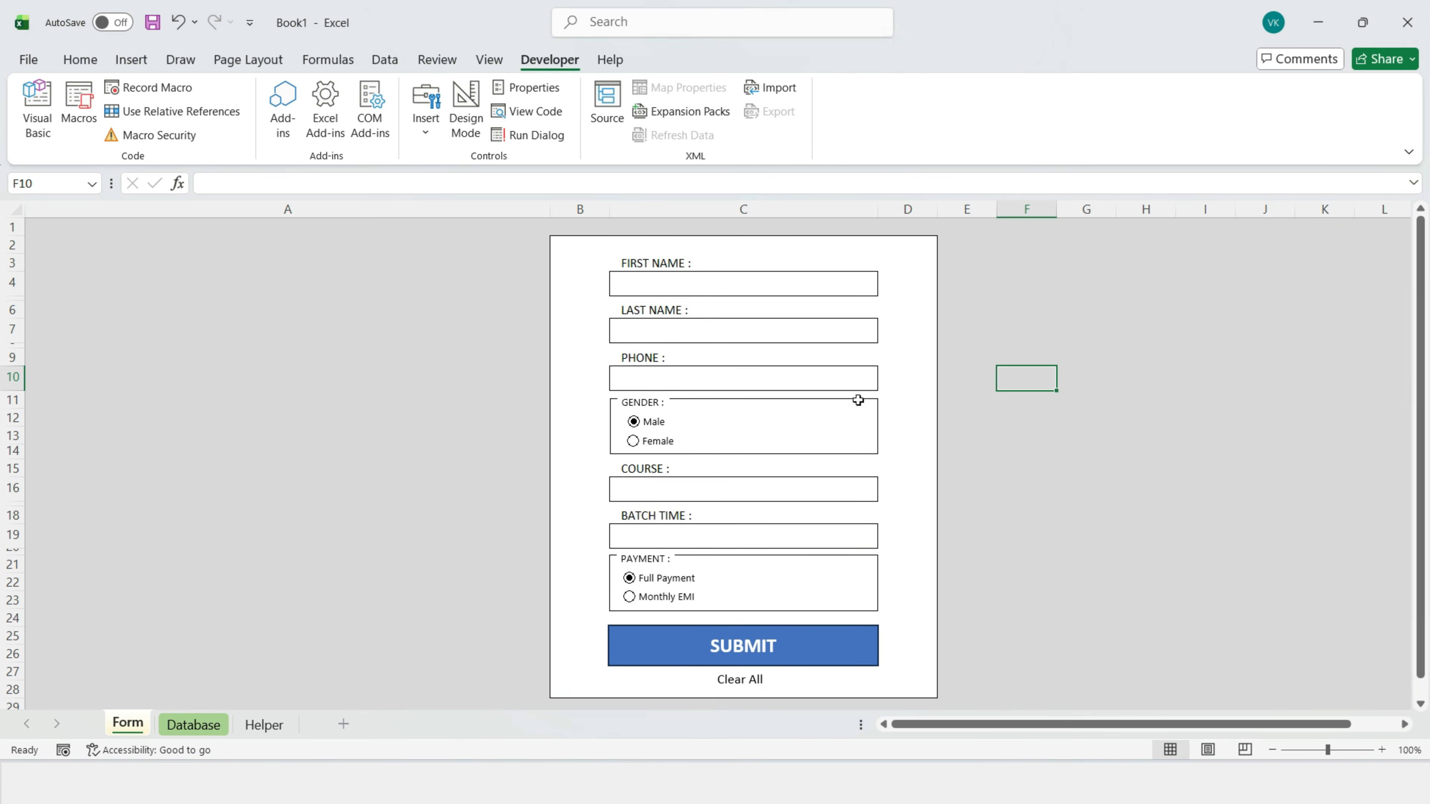
Step: Submit a test entry with a name, phone, Development, Evening and Monthly EMI
{"action": "left_click", "coordinate": [702, 282]}
{"action": "type", "text": "VARUN"}
{"action": "left_click", "coordinate": [657, 333]}
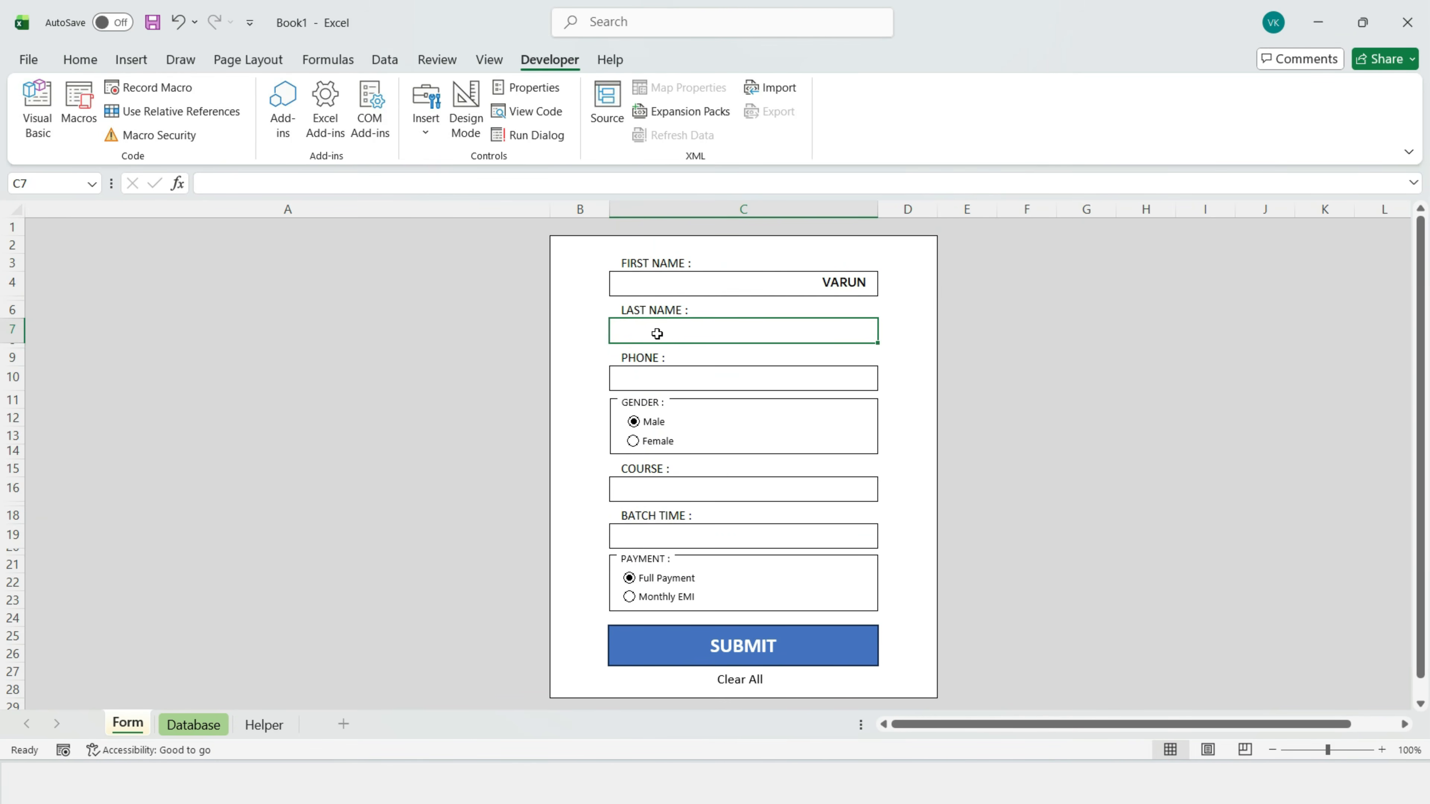
{"action": "type", "text": "H"}
{"action": "left_click", "coordinate": [667, 379]}
{"action": "type", "text": "1111535333"}
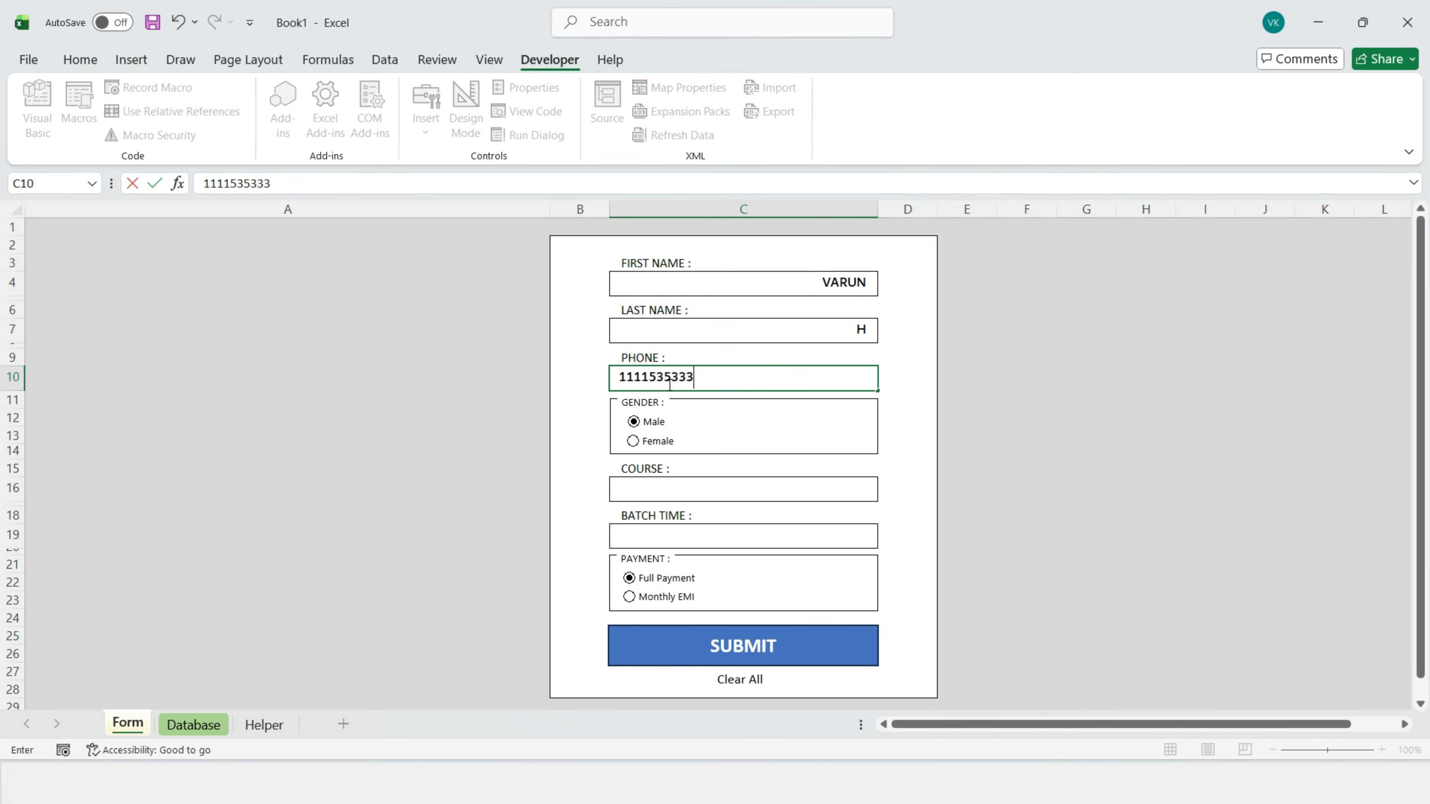
{"action": "left_click", "coordinate": [654, 494]}
{"action": "left_click", "coordinate": [887, 494]}
{"action": "left_click", "coordinate": [805, 523]}
{"action": "left_click", "coordinate": [816, 537]}
{"action": "left_click", "coordinate": [886, 539]}
{"action": "left_click", "coordinate": [771, 569]}
{"action": "left_click", "coordinate": [664, 597]}
{"action": "left_click", "coordinate": [736, 655]}
Step: Enter a new student's first name, last name and phone number in the form
{"action": "left_click", "coordinate": [721, 290]}
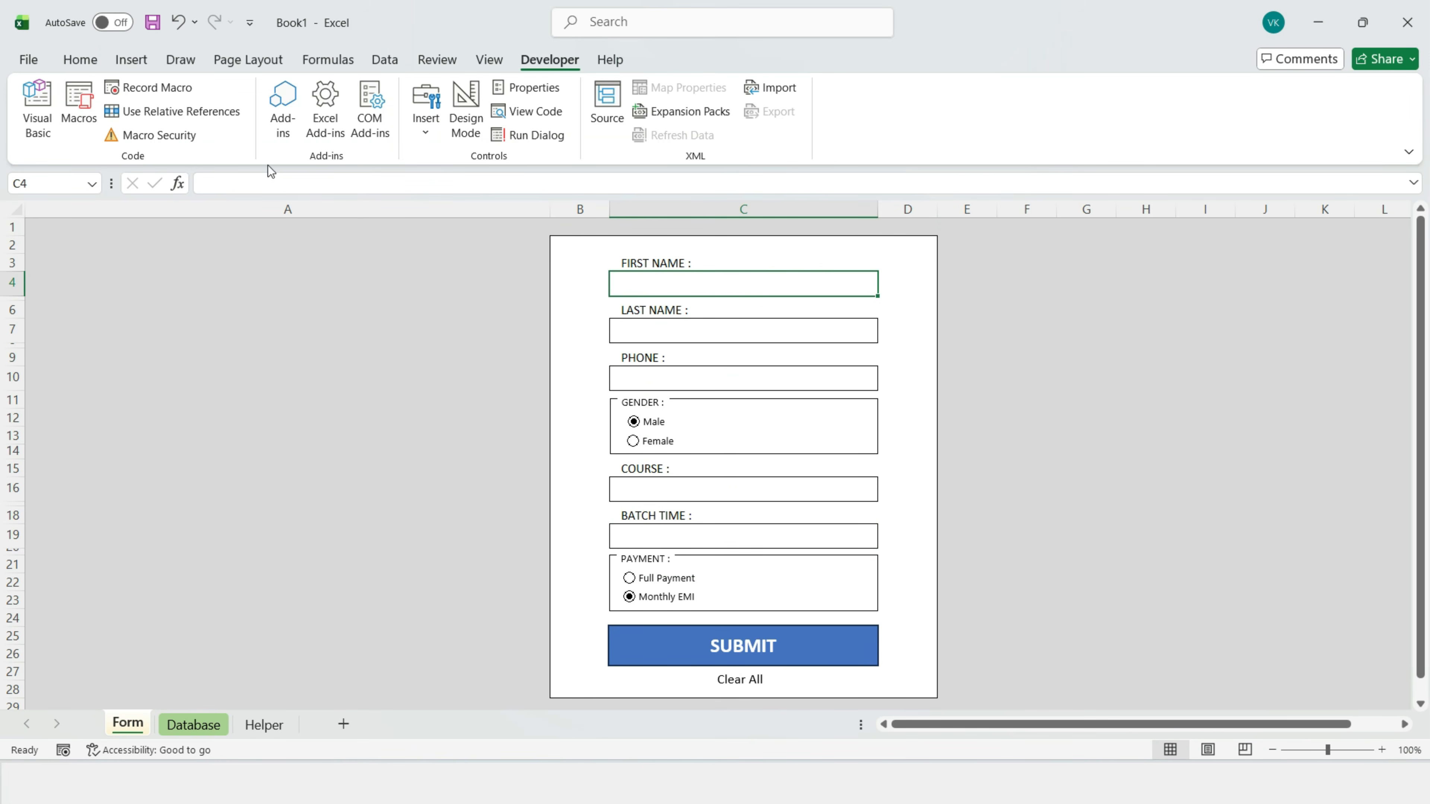
{"action": "left_click", "coordinate": [19, 28]}
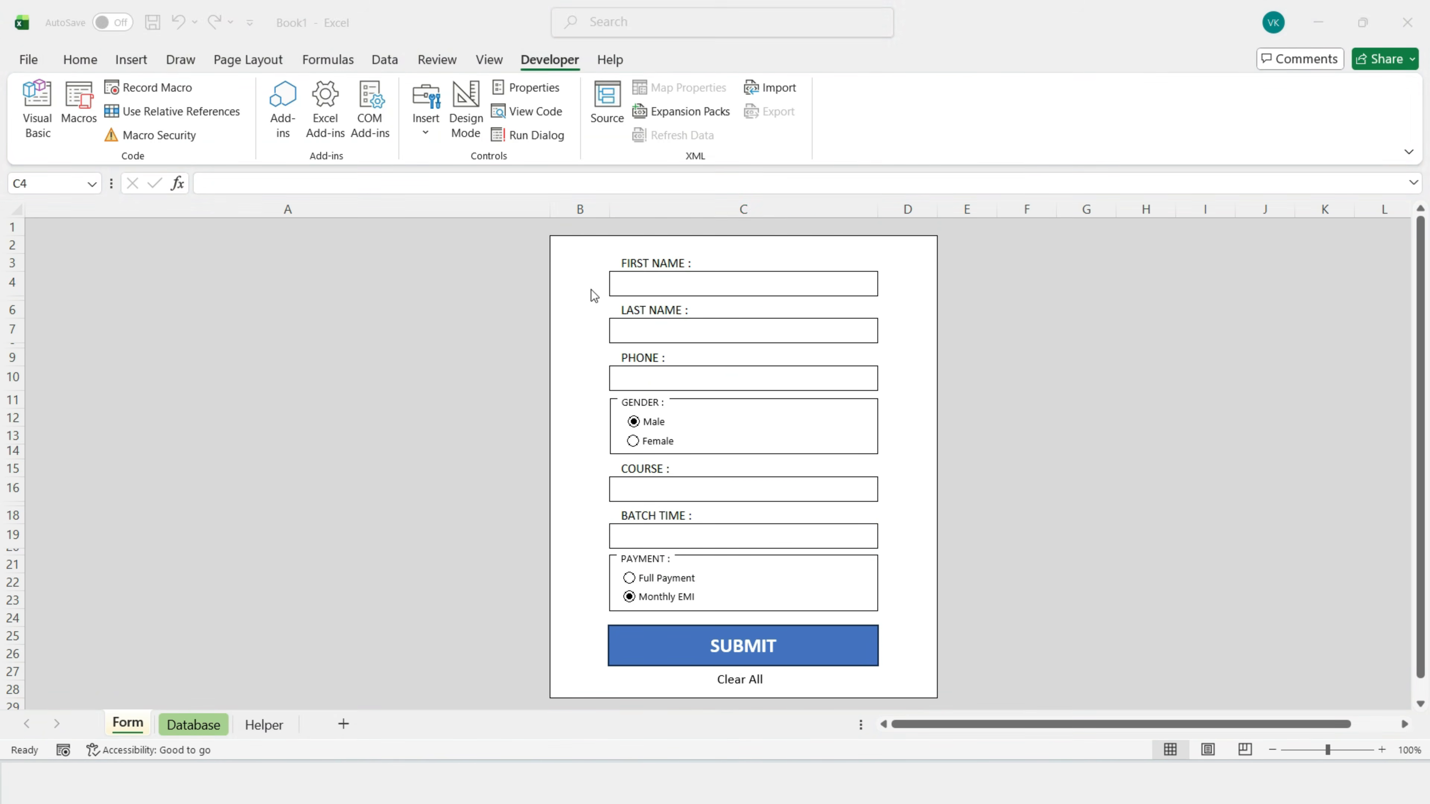
{"action": "left_click", "coordinate": [666, 281]}
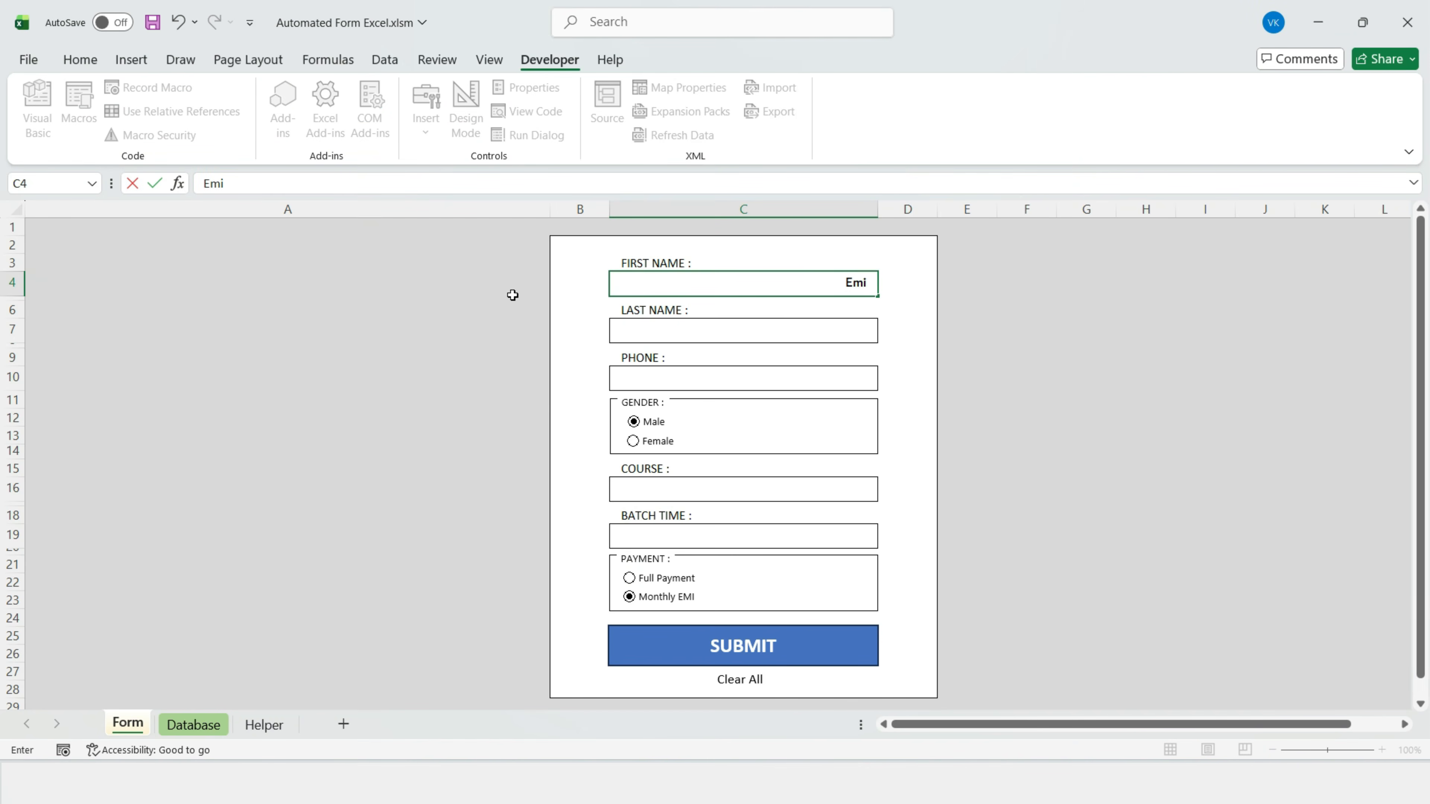
{"action": "key", "text": "Return"}
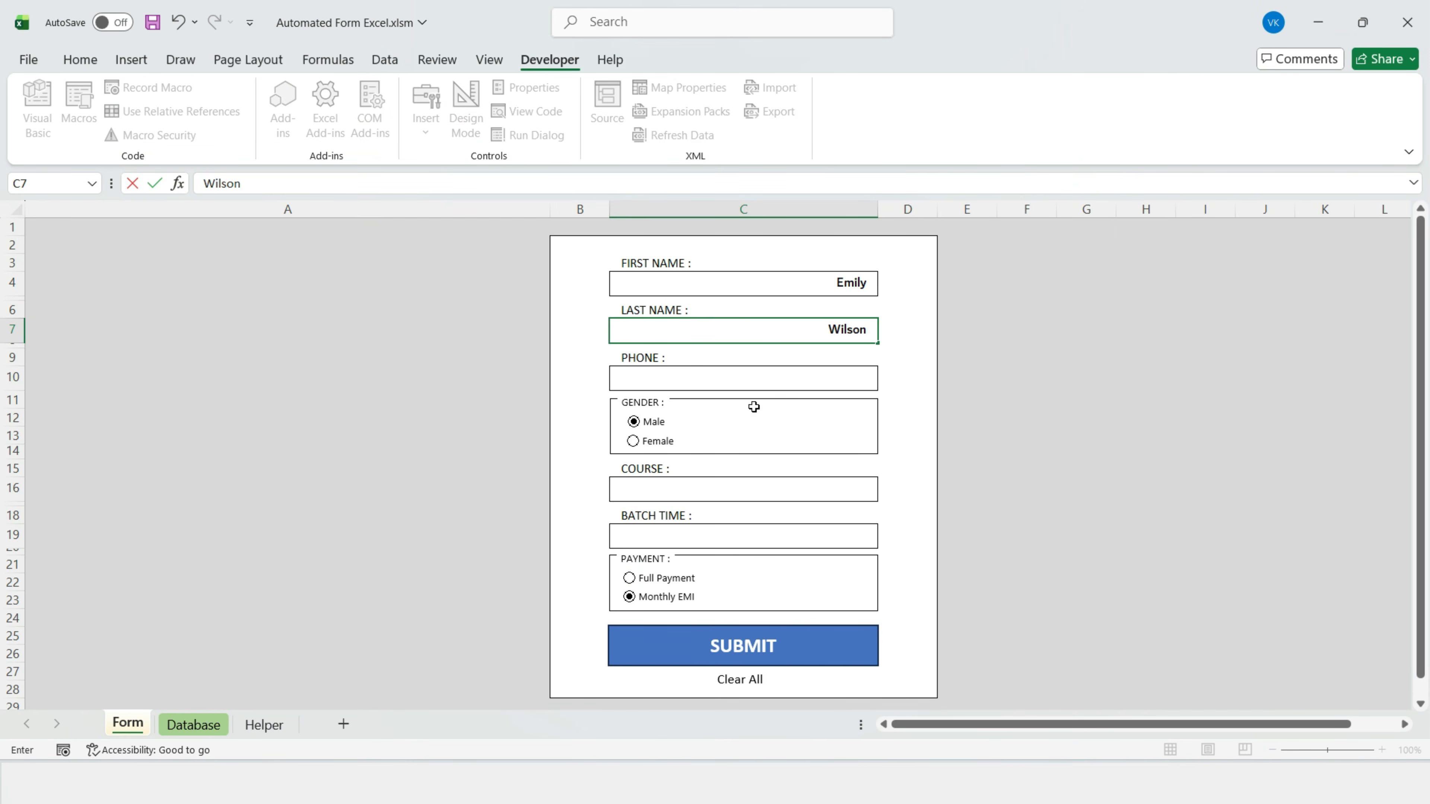
{"action": "left_click", "coordinate": [748, 379]}
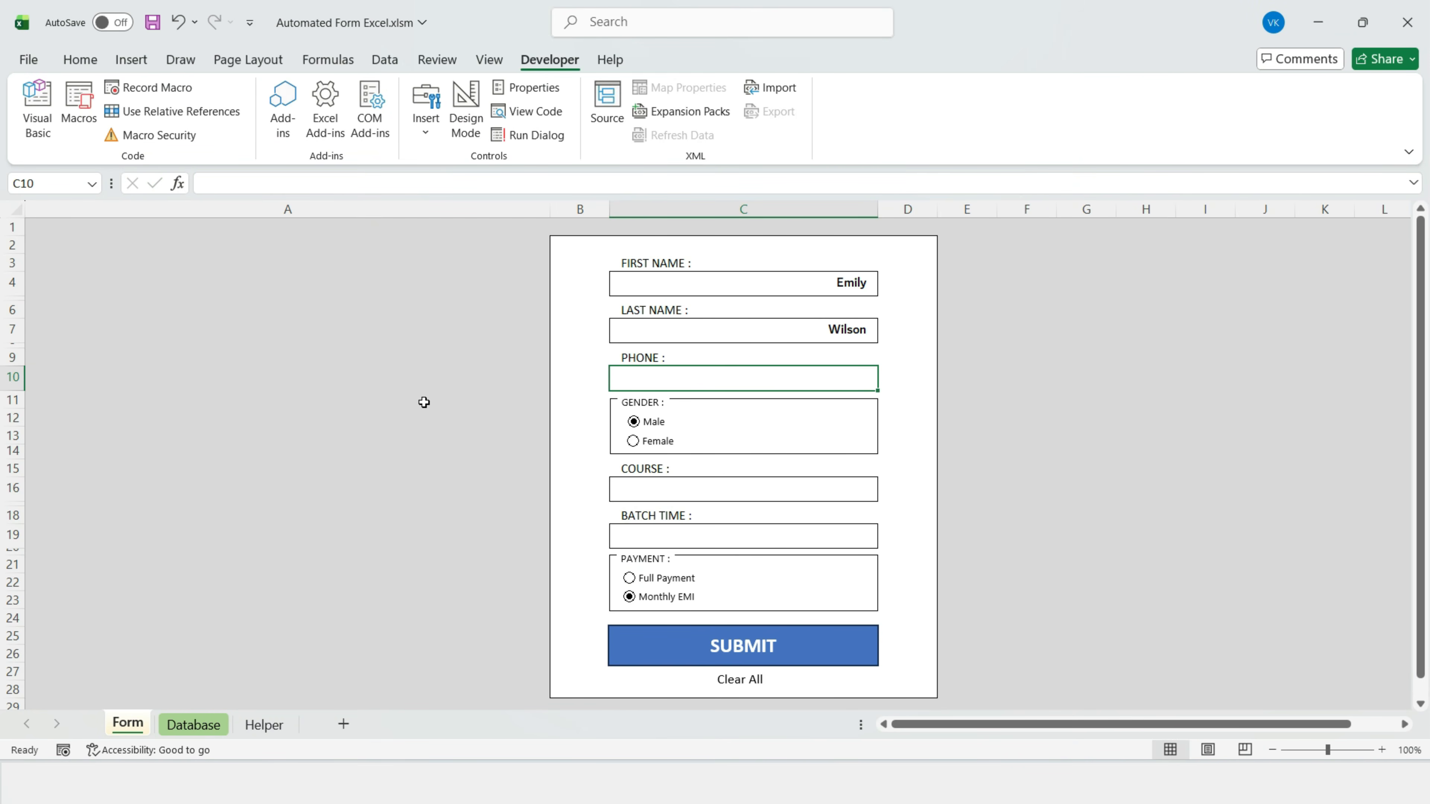
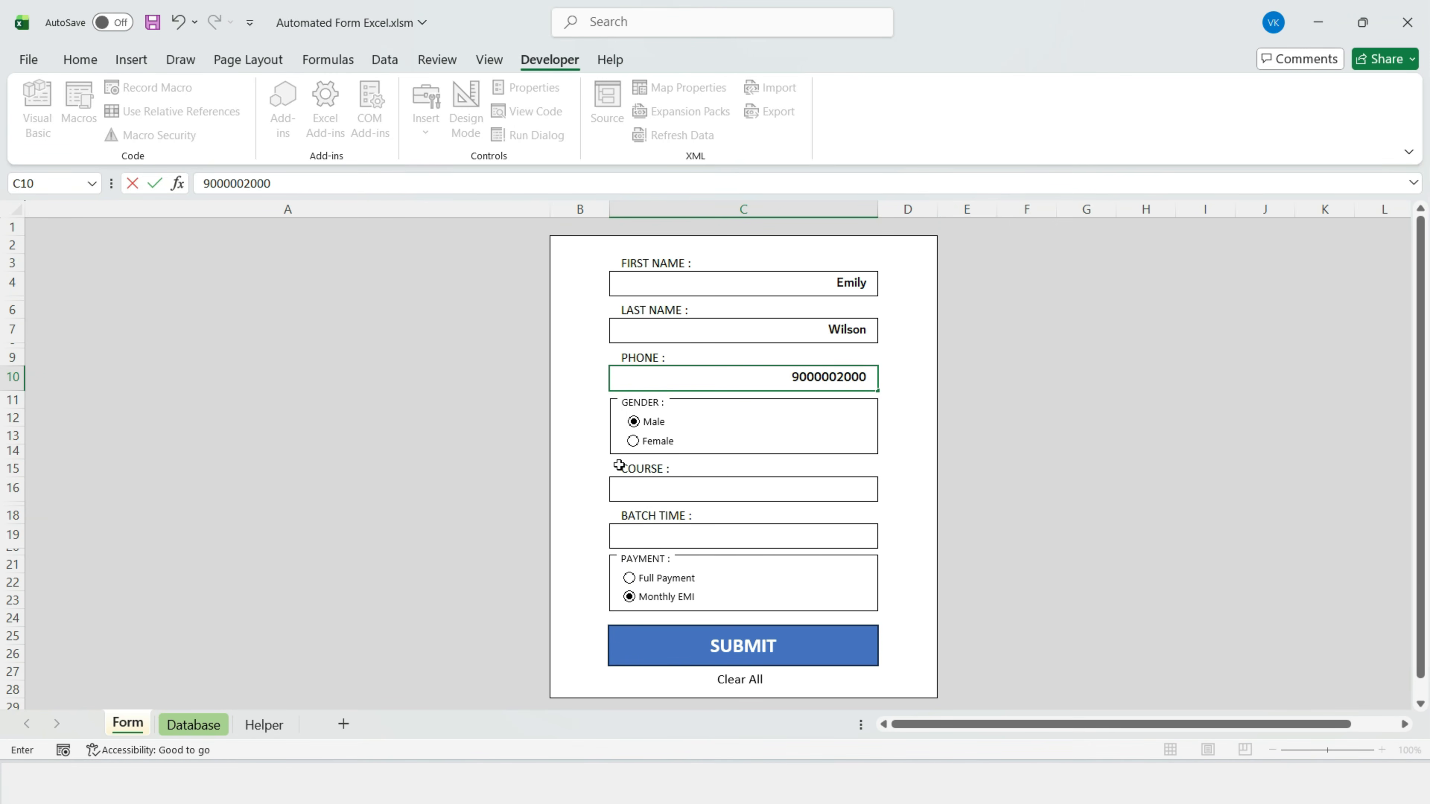
{"action": "left_click", "coordinate": [633, 441]}
Step: Choose Female, Development, Morning and Full Payment, then submit the record
{"action": "left_click", "coordinate": [844, 489]}
{"action": "left_click", "coordinate": [885, 493]}
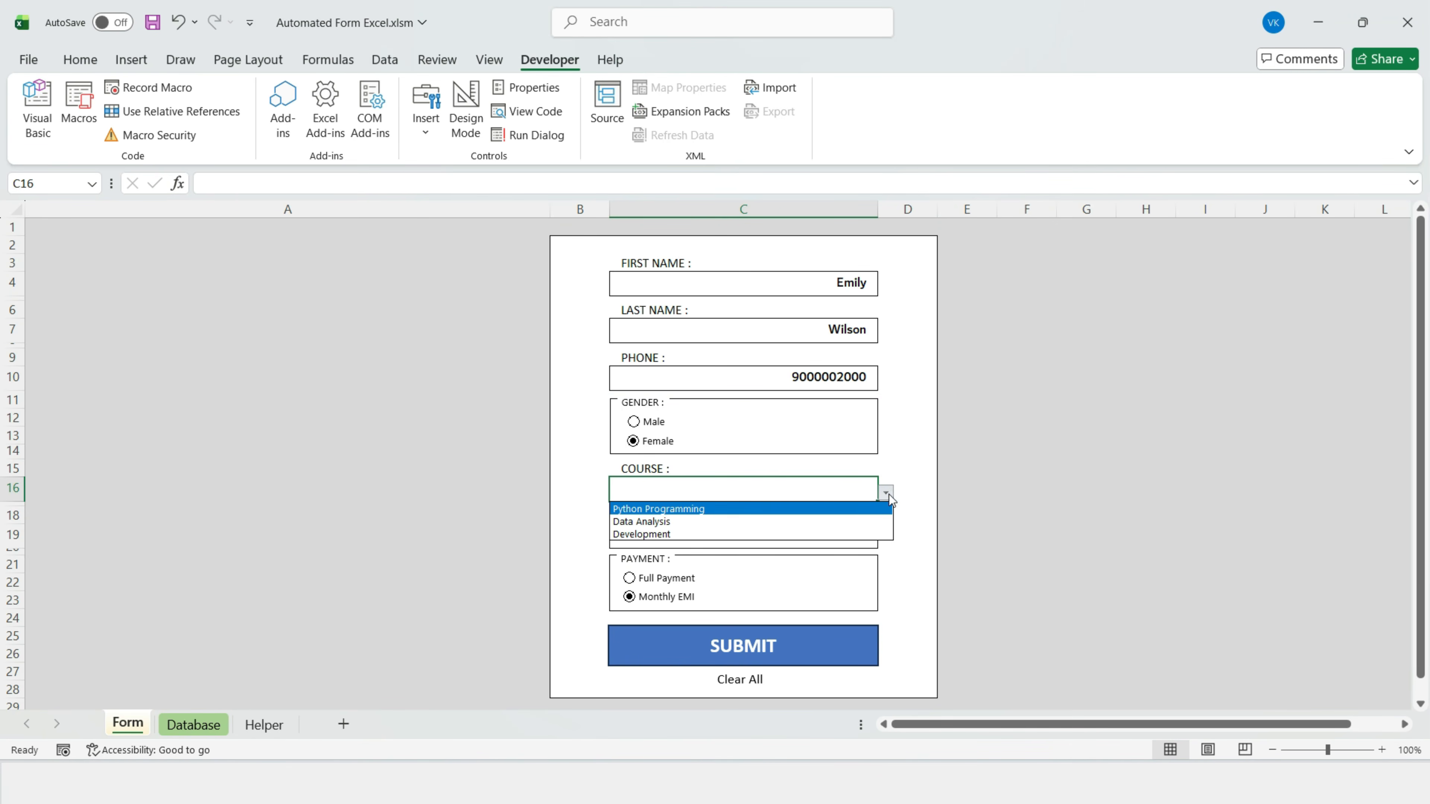
{"action": "left_click", "coordinate": [776, 534]}
{"action": "left_click", "coordinate": [830, 542]}
{"action": "left_click", "coordinate": [887, 540]}
{"action": "left_click", "coordinate": [704, 554]}
{"action": "left_click", "coordinate": [629, 578]}
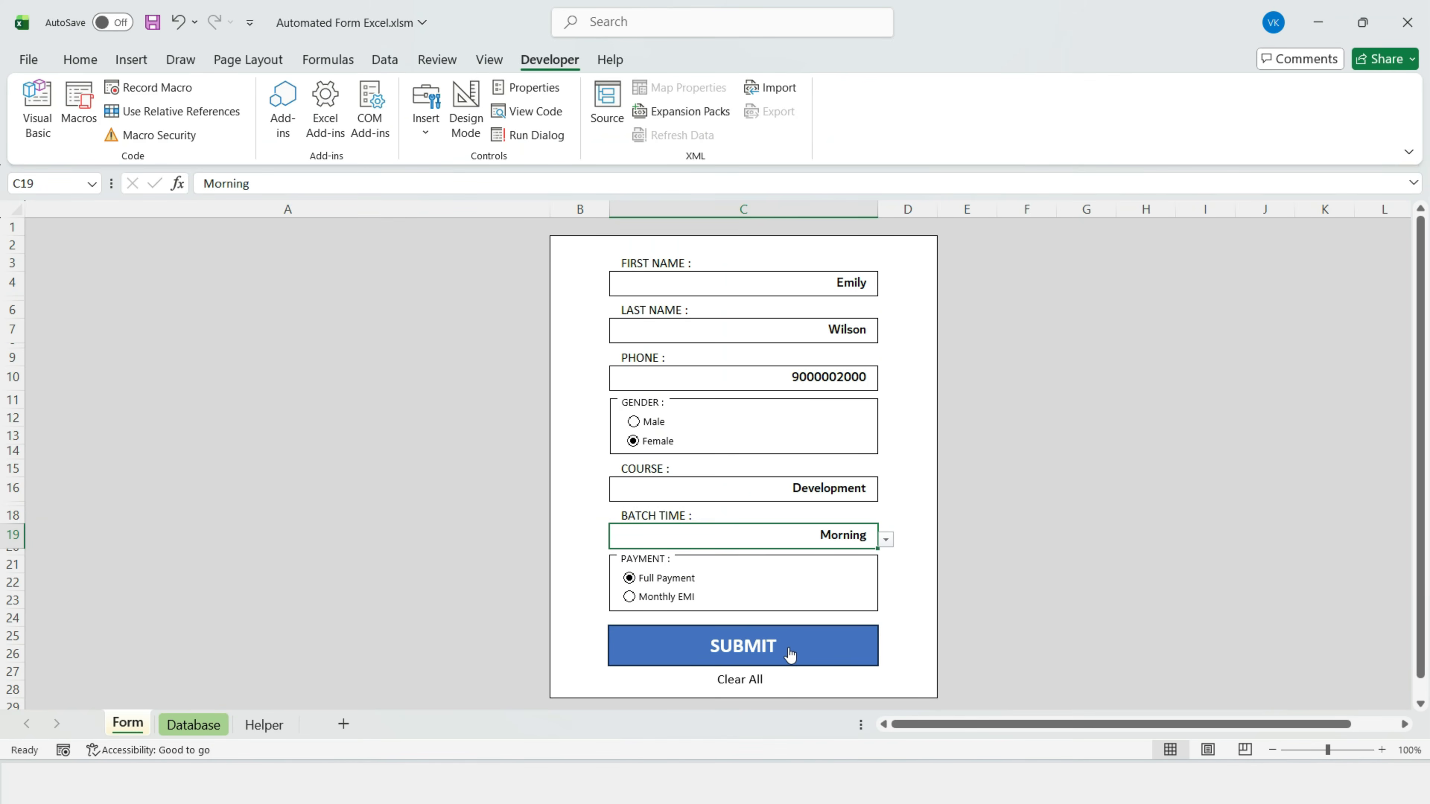
Step: Check the submitted first name in Database B3, then return to the Form sheet
{"action": "left_click", "coordinate": [195, 725]}
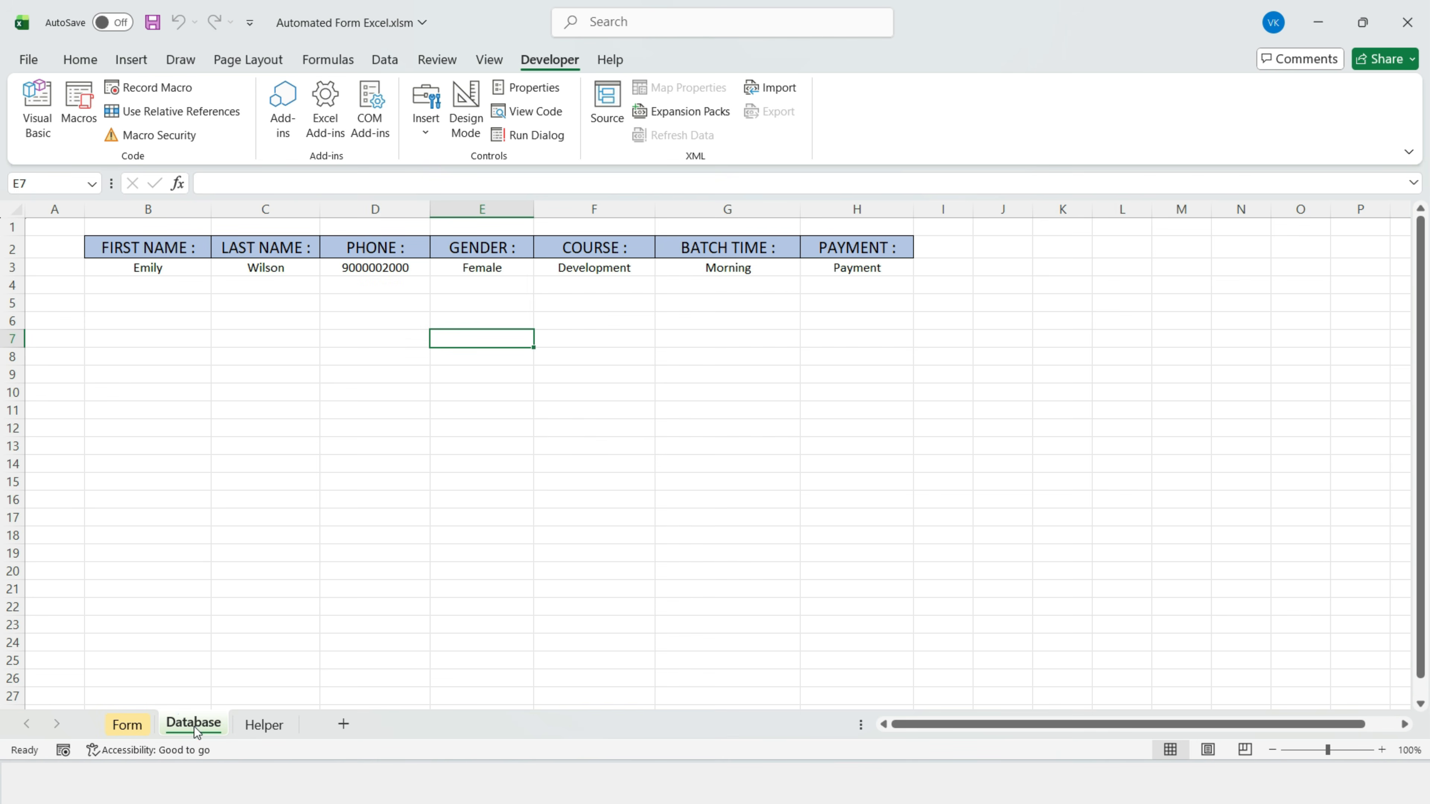
{"action": "left_click", "coordinate": [120, 273]}
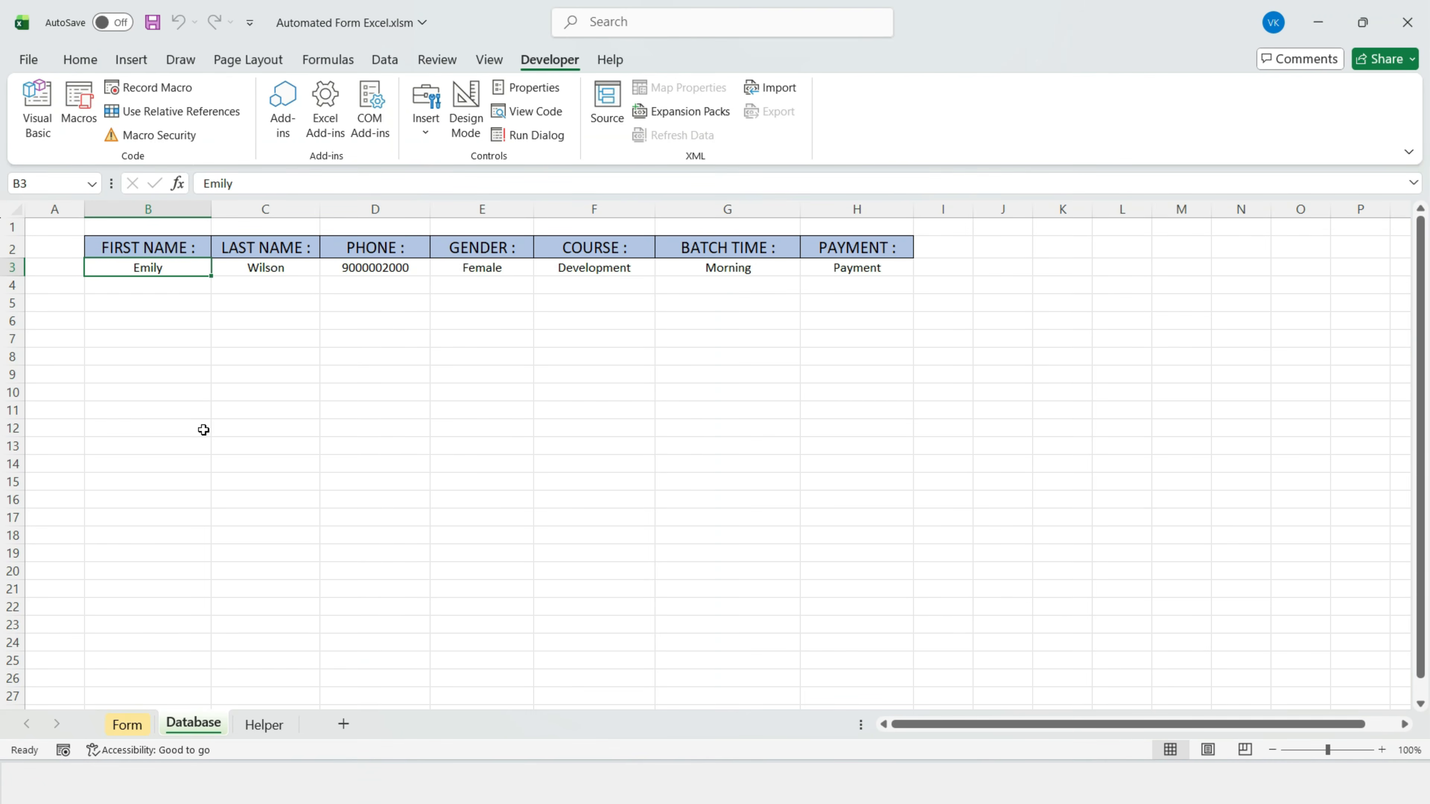
{"action": "left_click", "coordinate": [129, 725]}
Step: Enter the second student's first name, last name and phone number
{"action": "type", "text": "Mohan"}
{"action": "key", "text": "Return"}
{"action": "type", "text": "S"}
{"action": "key", "text": "Return"}
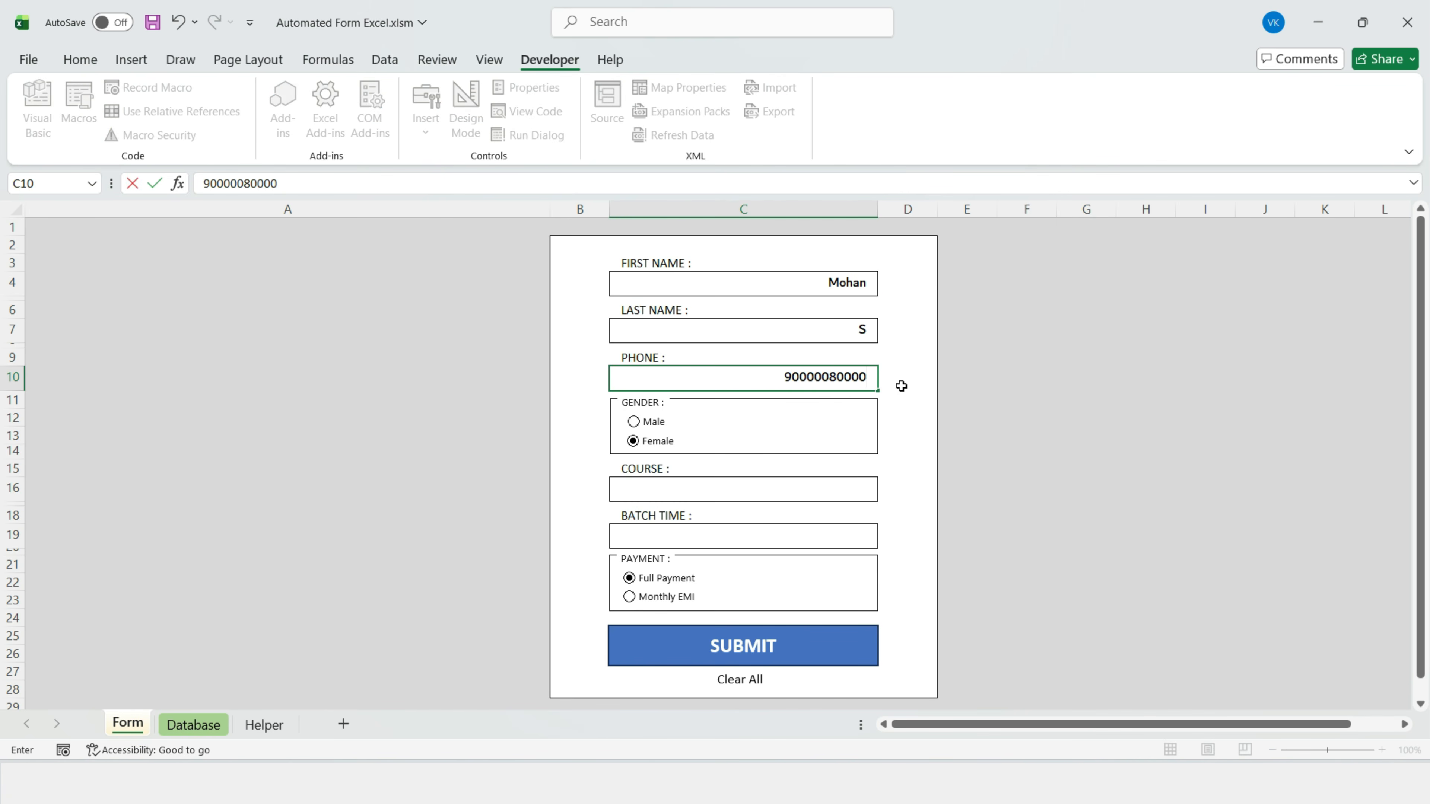
Step: Choose Male, Data Analysis and Evening, then submit the second record
{"action": "left_click", "coordinate": [635, 422]}
{"action": "left_click", "coordinate": [844, 489]}
{"action": "left_click", "coordinate": [886, 492]}
{"action": "left_click", "coordinate": [788, 522]}
{"action": "left_click", "coordinate": [844, 536]}
{"action": "left_click", "coordinate": [881, 541]}
{"action": "left_click", "coordinate": [650, 598]}
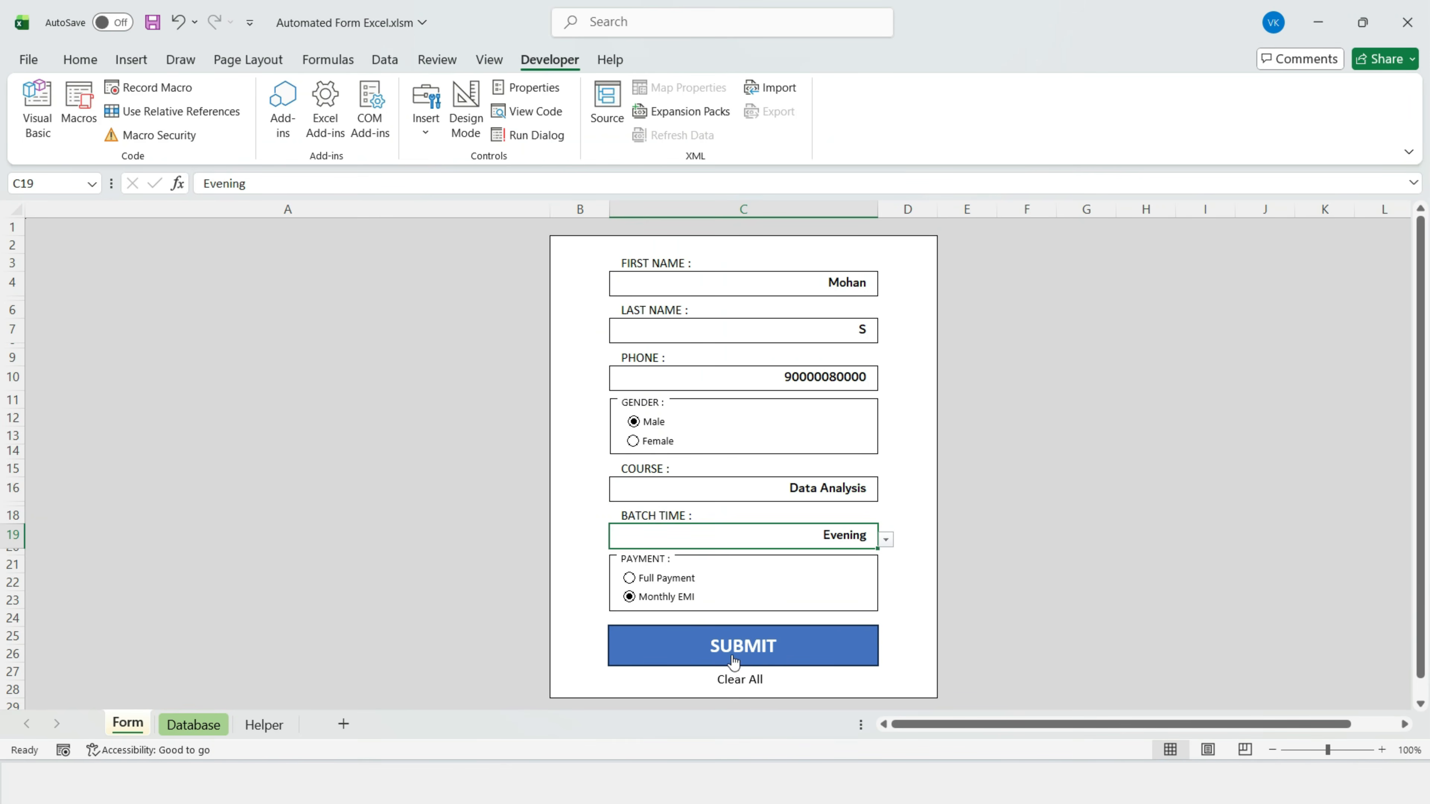
{"action": "left_click", "coordinate": [804, 645]}
Step: Review the two submitted records on the Database sheet
{"action": "left_click", "coordinate": [213, 724]}
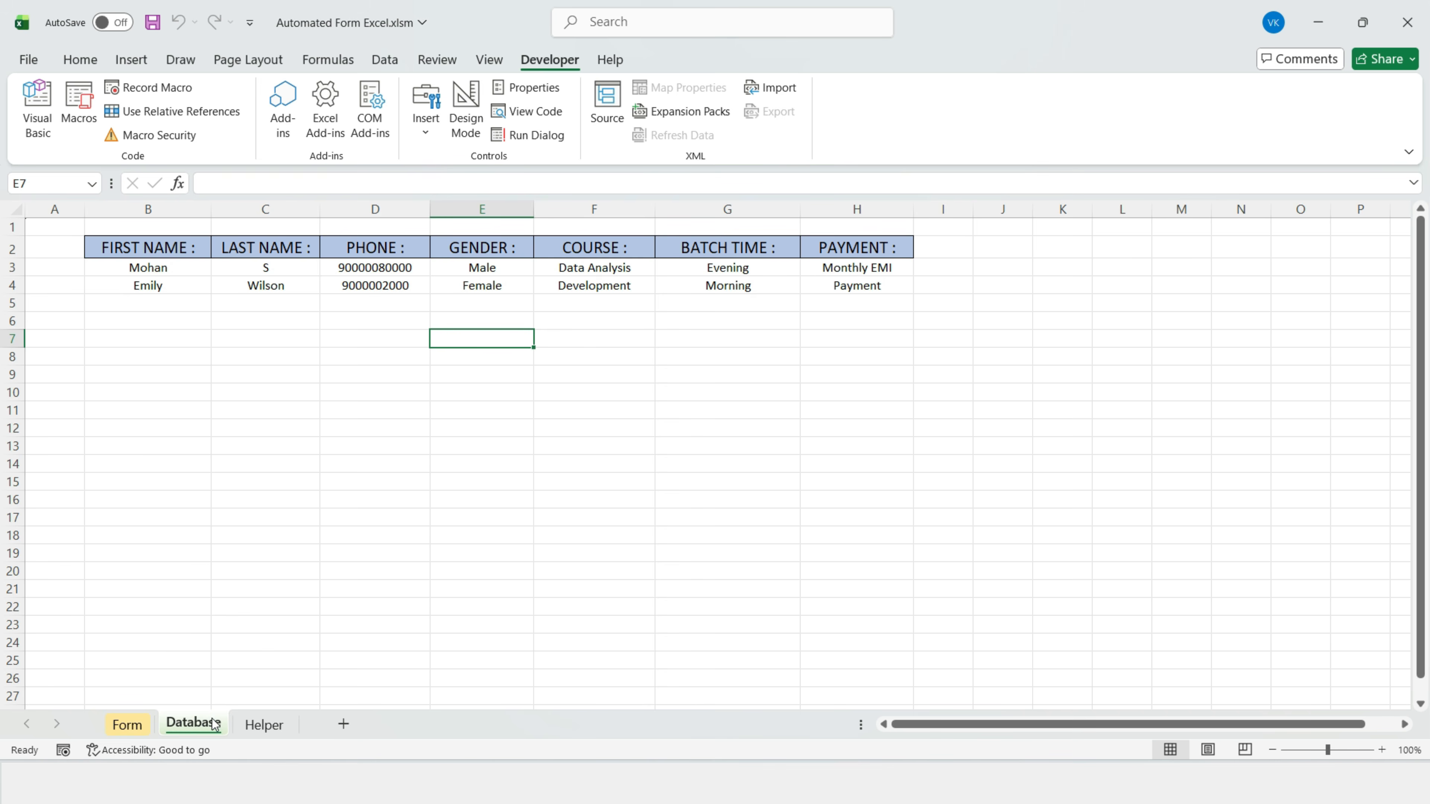
{"action": "left_click", "coordinate": [12, 267]}
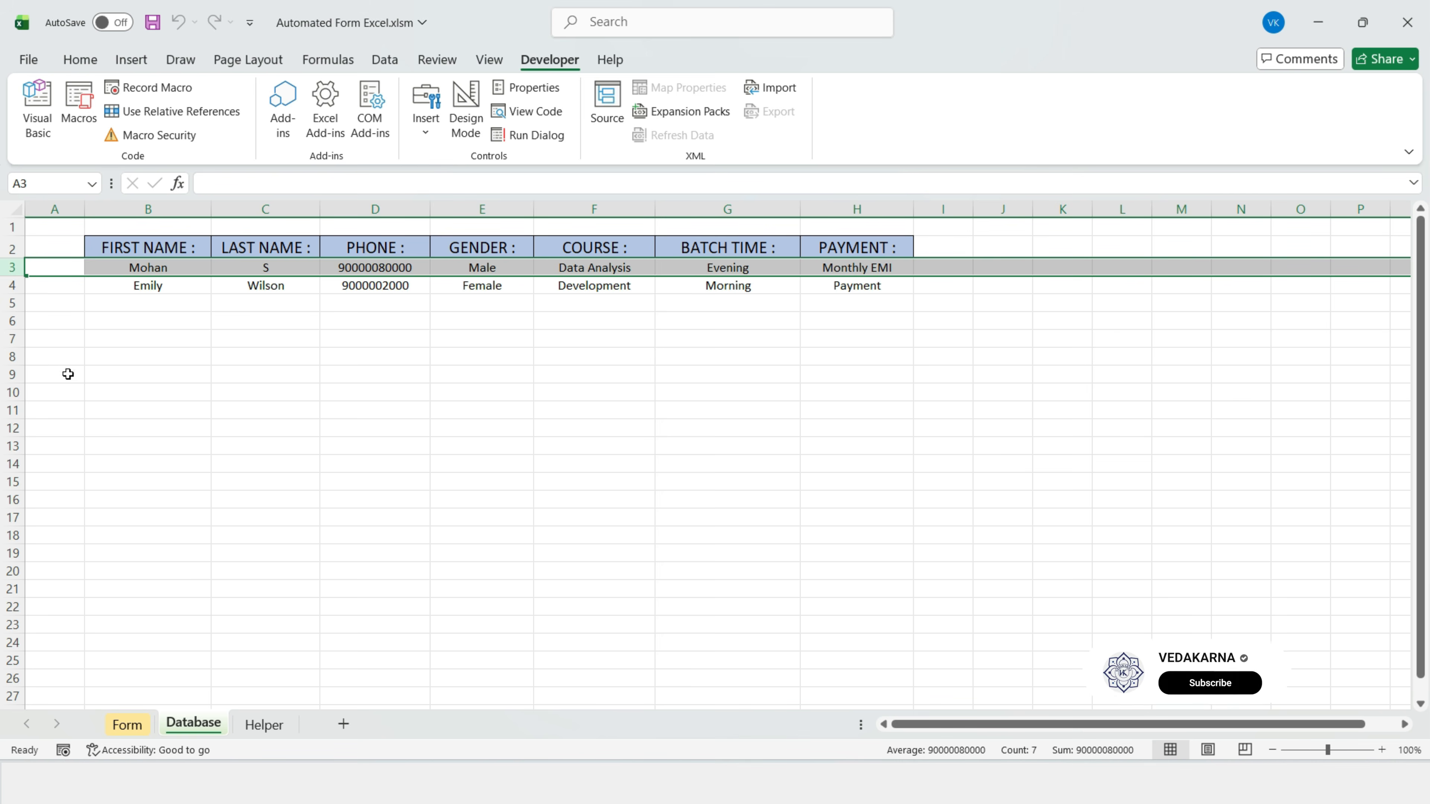
{"action": "left_click", "coordinate": [12, 285]}
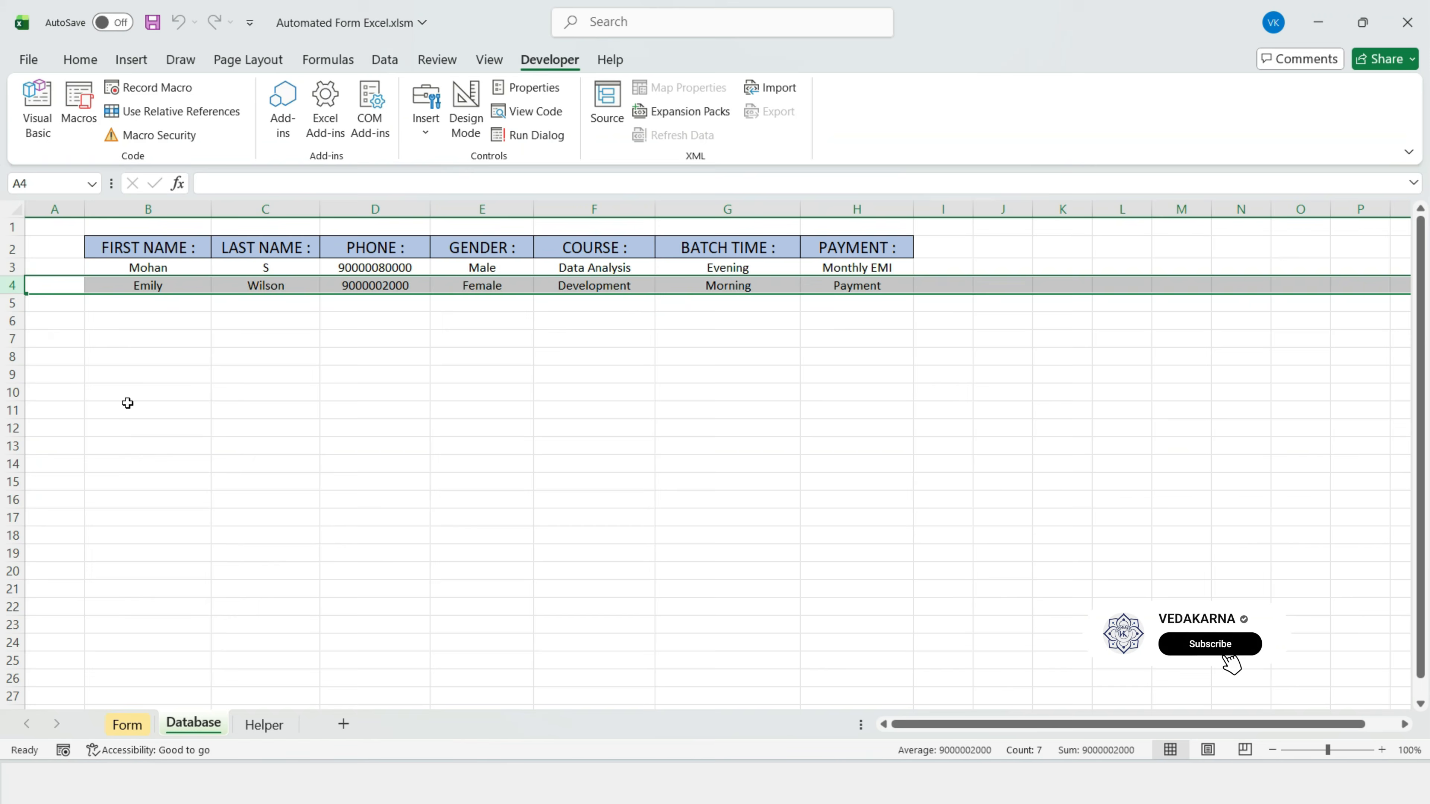
{"action": "left_click", "coordinate": [170, 393]}
{"action": "left_click_drag", "start_coordinate": [124, 269], "coordinate": [866, 286]}
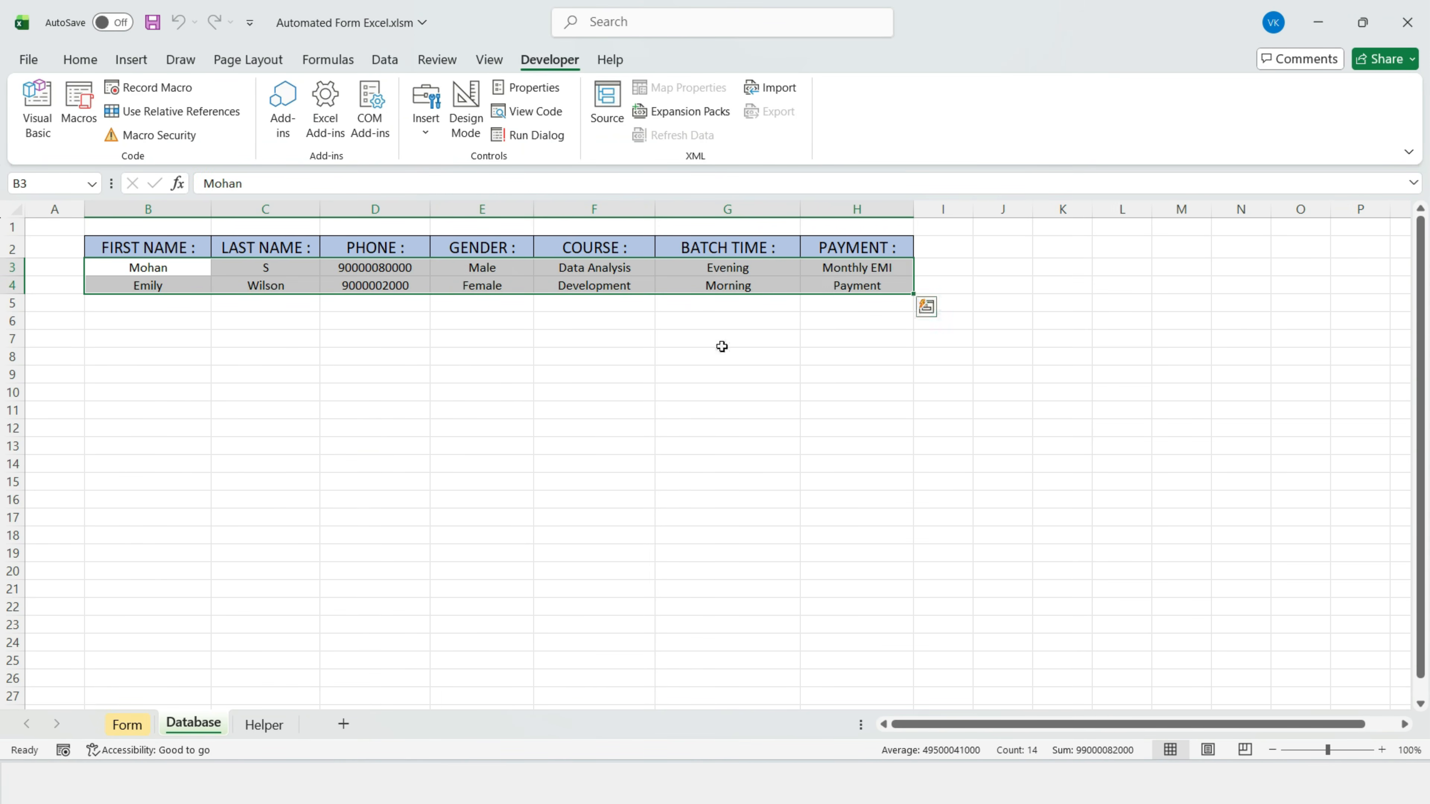
{"action": "left_click", "coordinate": [391, 319]}
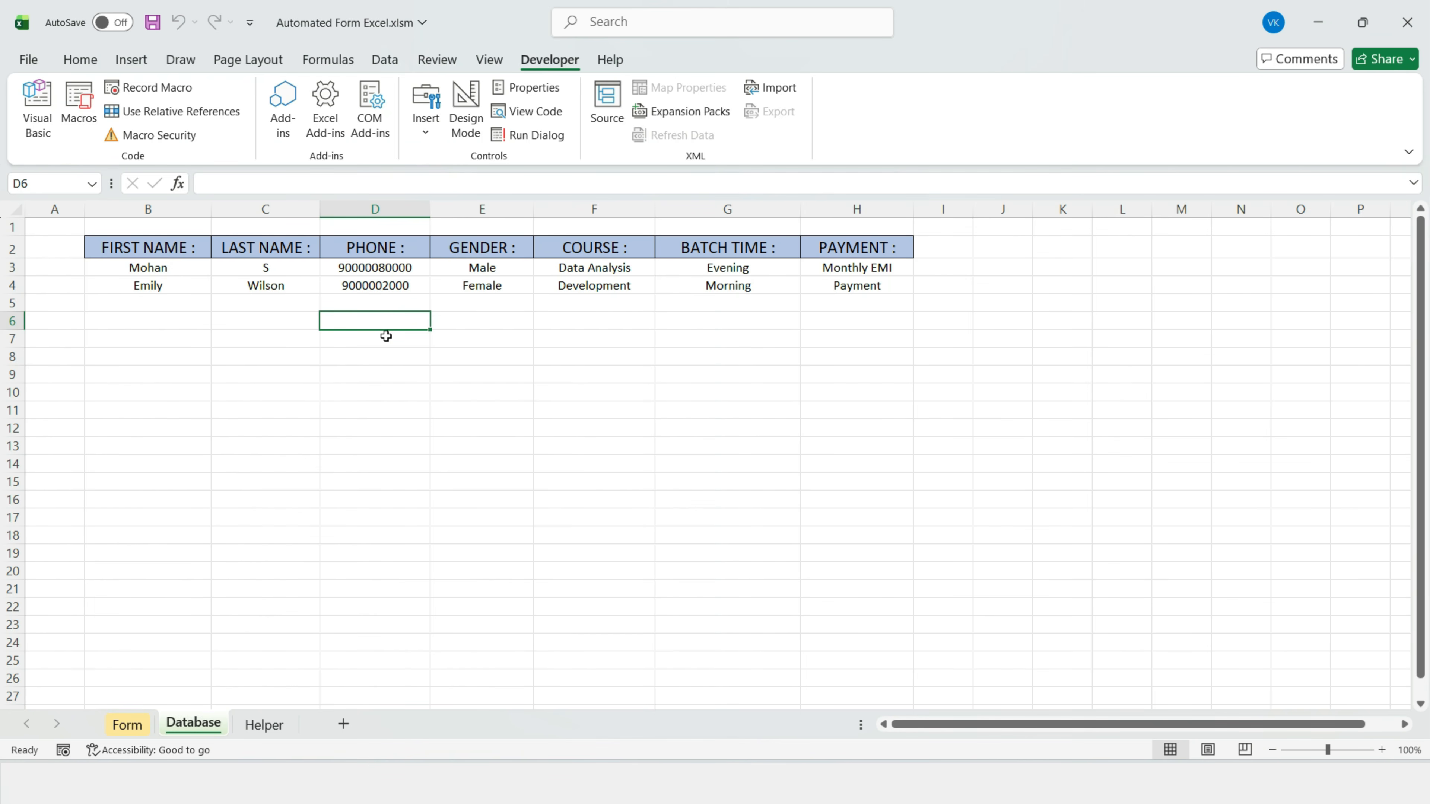
Step: Save As an Excel Macro-Enabled Workbook (*.xlsm) named Automated Form Excel
{"action": "left_click", "coordinate": [27, 62]}
{"action": "left_click", "coordinate": [62, 345]}
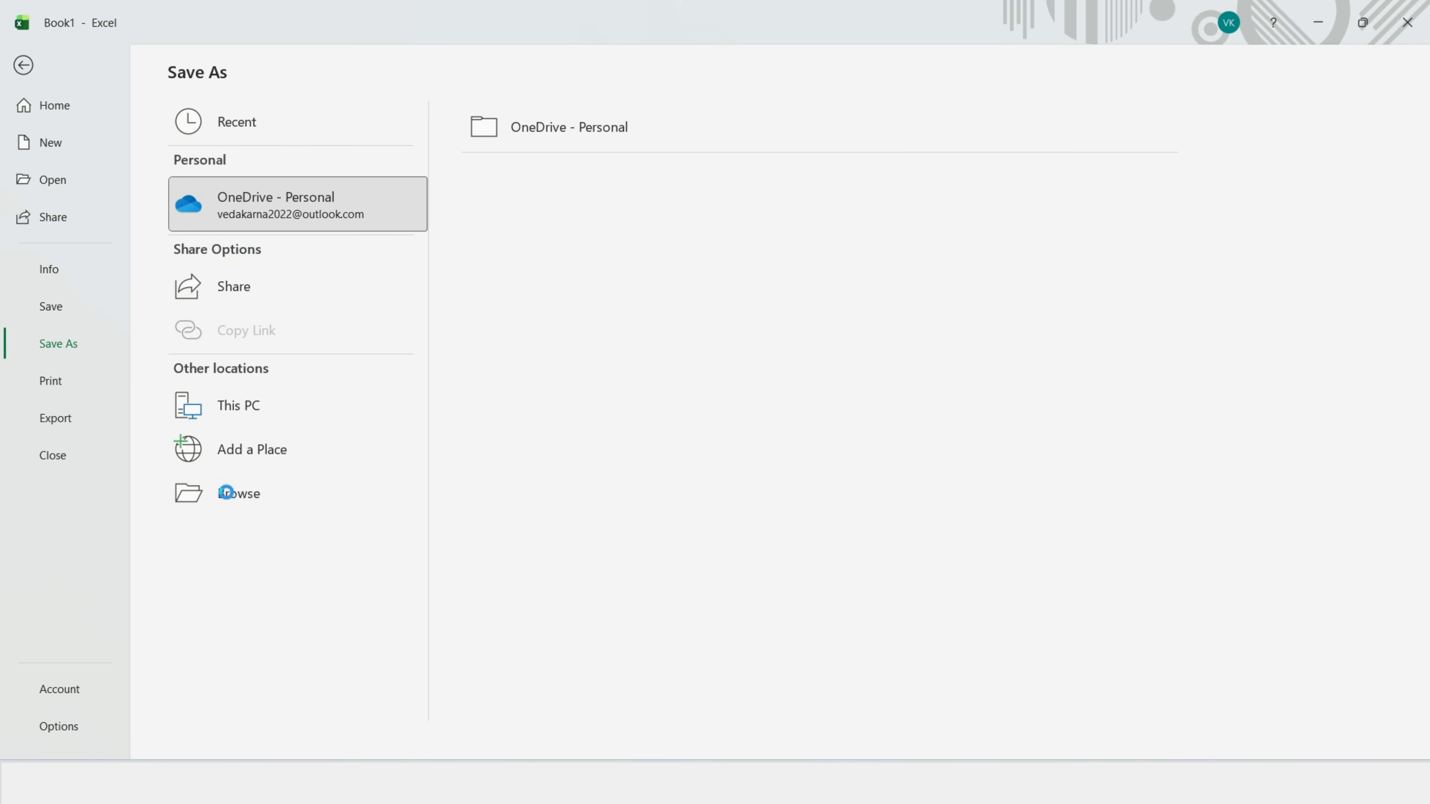
{"action": "left_click", "coordinate": [231, 492]}
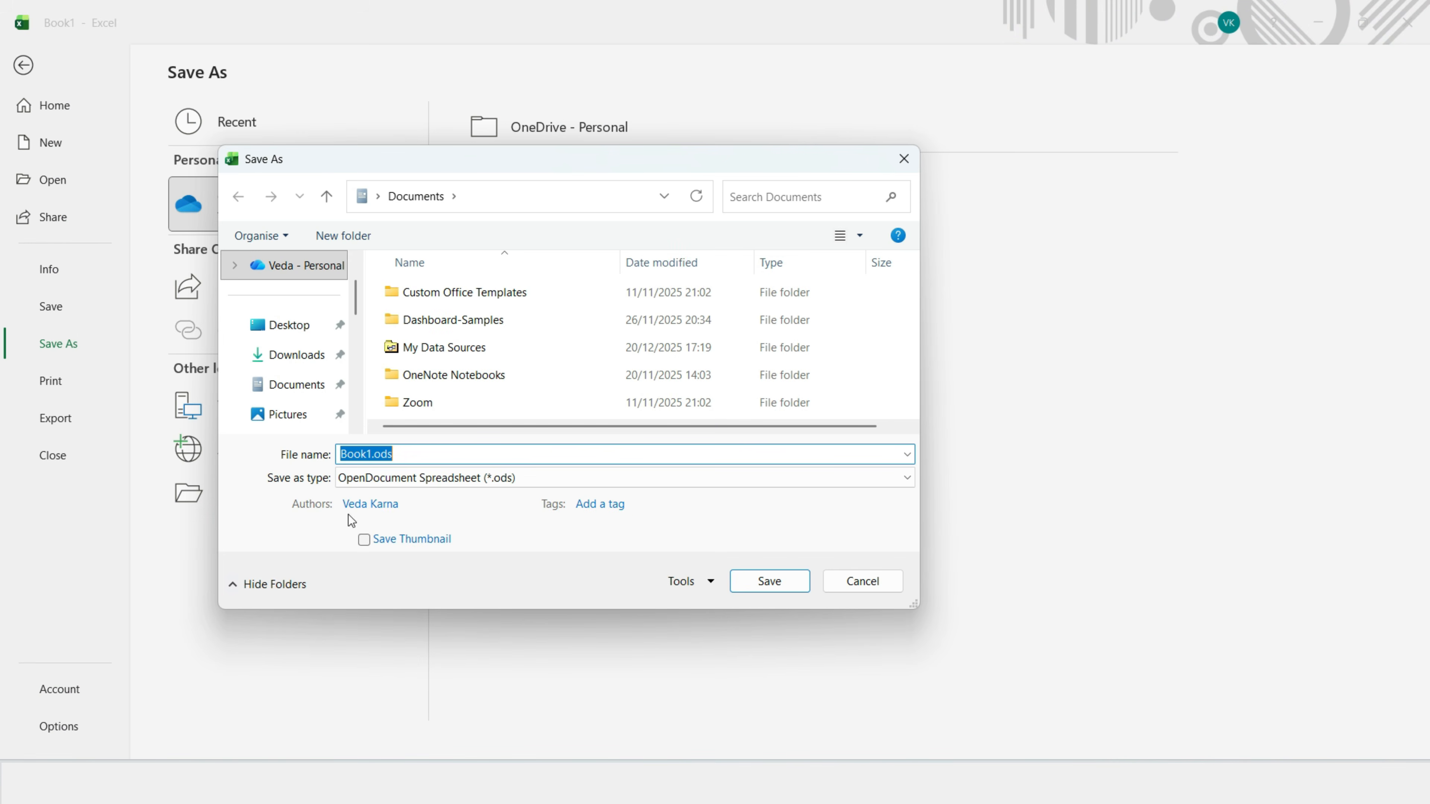
{"action": "left_click", "coordinate": [738, 478]}
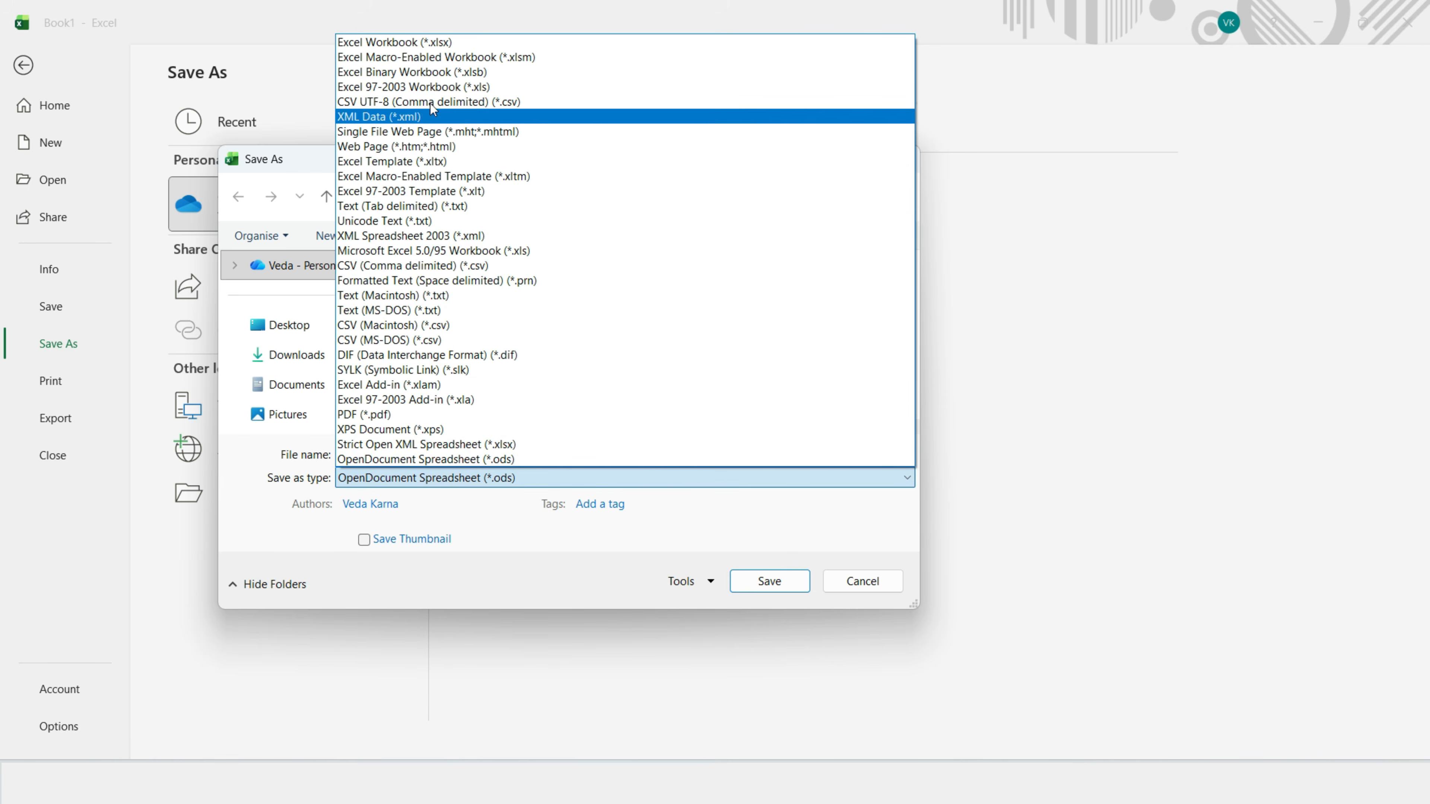
{"action": "left_click", "coordinate": [418, 58]}
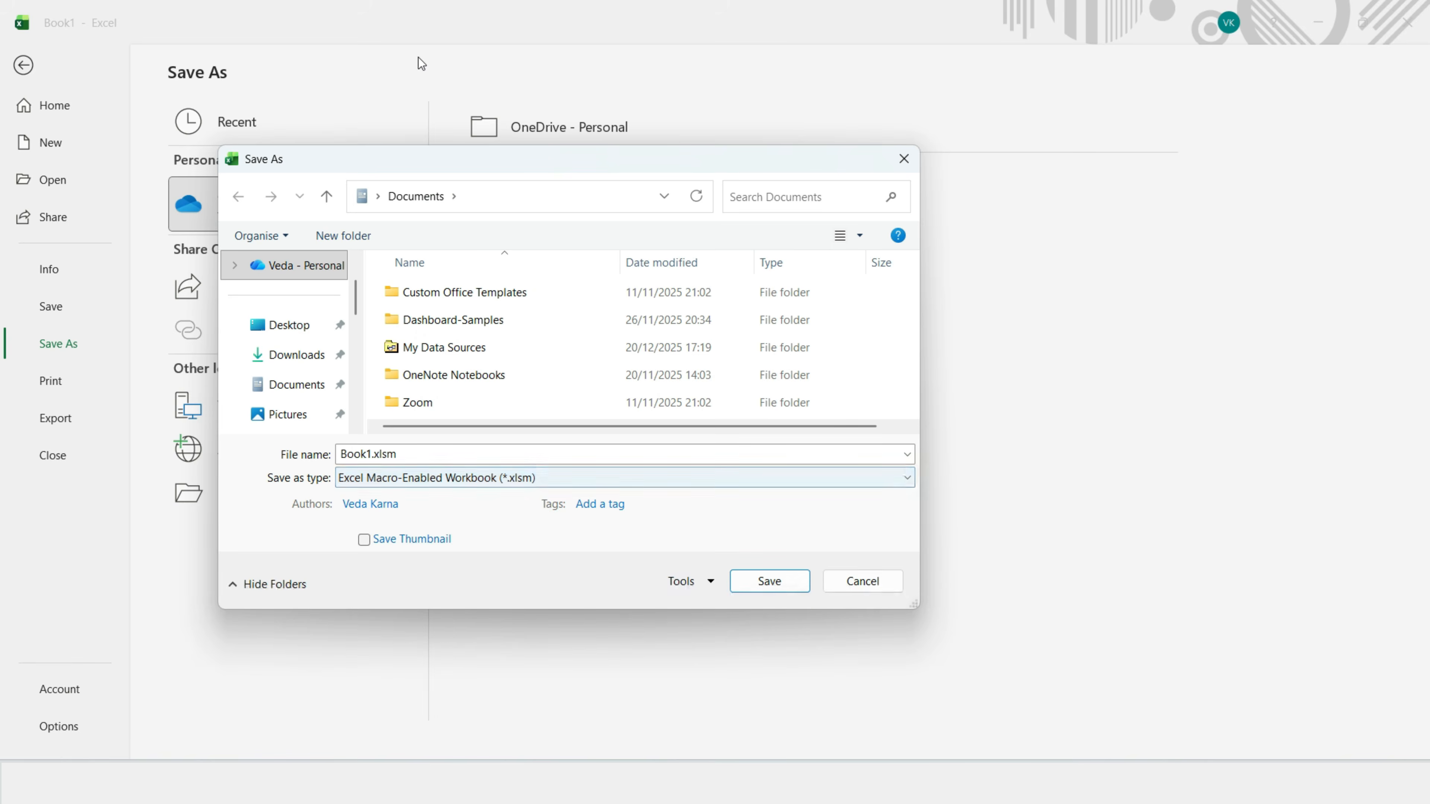
{"action": "triple_click", "coordinate": [376, 456]}
{"action": "key", "text": "BackSpace"}
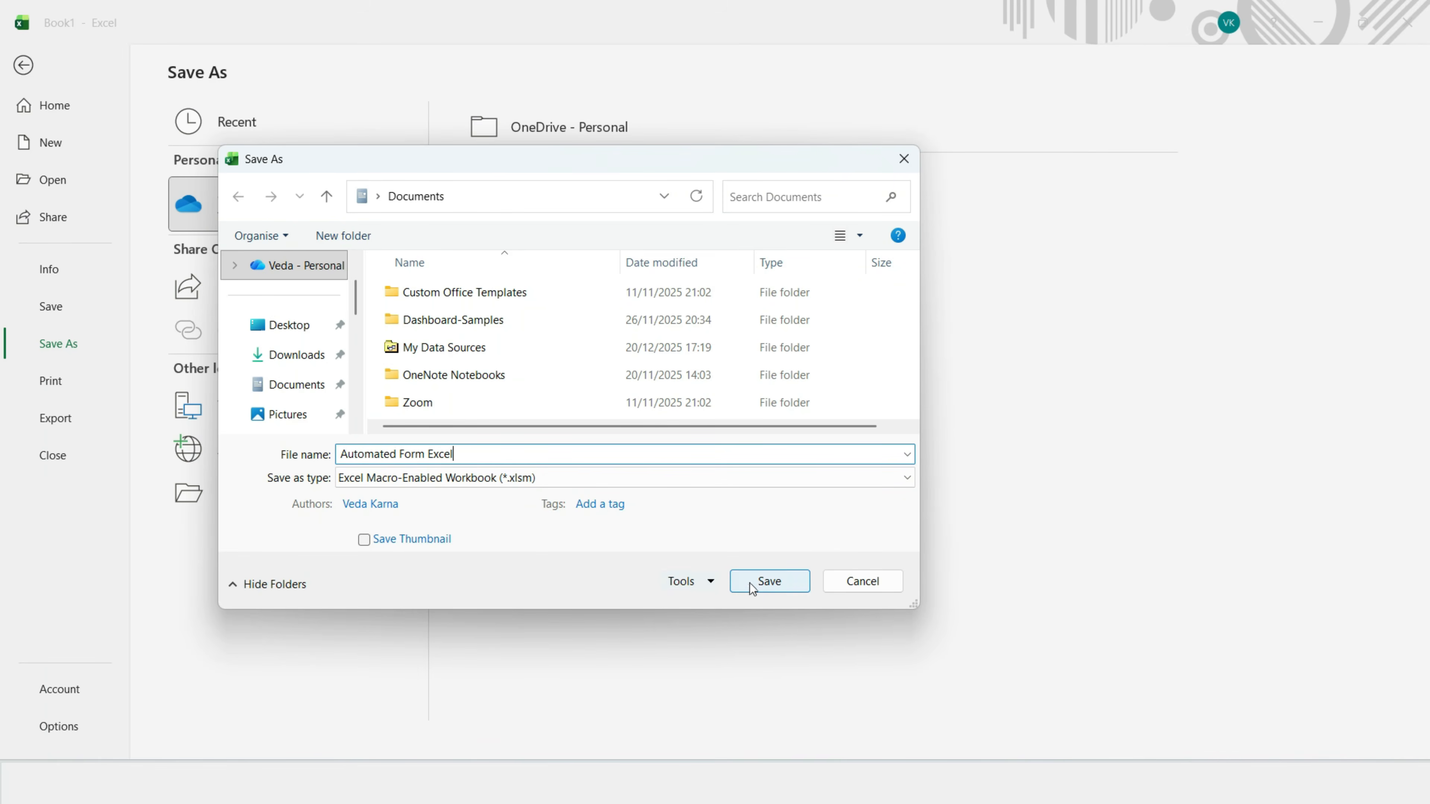
{"action": "left_click", "coordinate": [769, 580]}
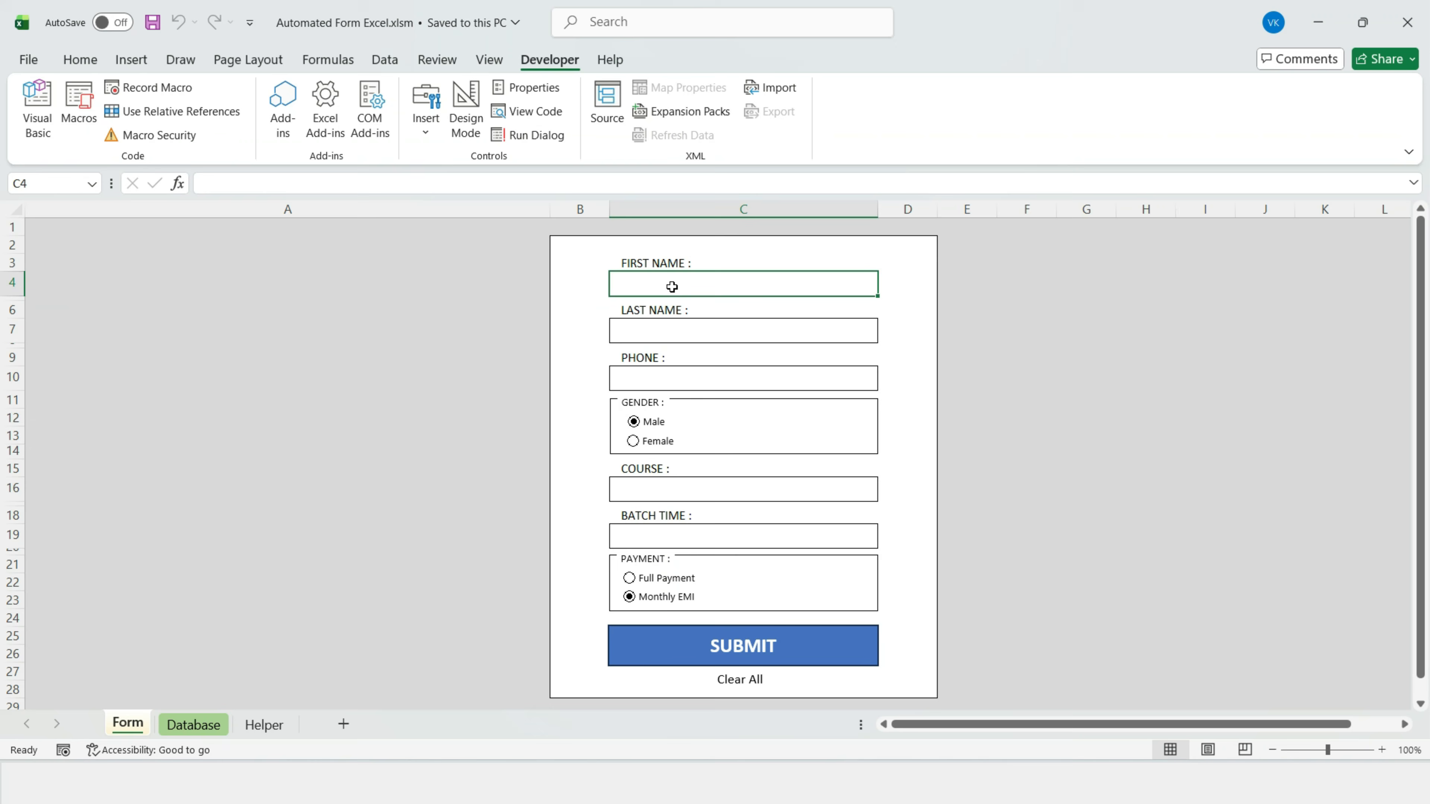
Step: Enter a third student's first name, last name and phone number
{"action": "key", "text": "Return"}
{"action": "key", "text": "Return"}
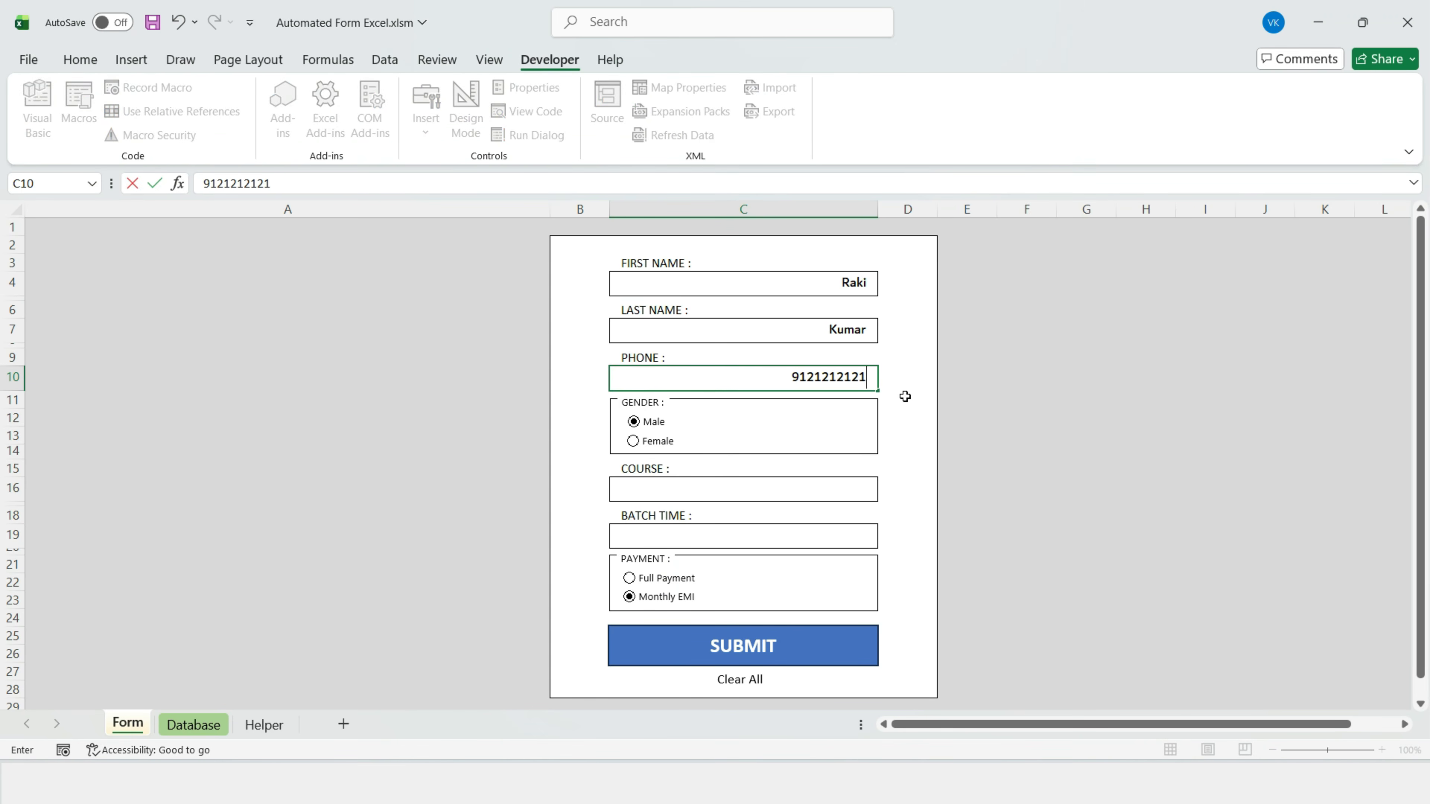
Step: Choose Data Analysis, Evening and Full Payment, then submit the third record
{"action": "left_click", "coordinate": [789, 489]}
{"action": "left_click", "coordinate": [887, 495]}
{"action": "left_click", "coordinate": [726, 524]}
{"action": "left_click", "coordinate": [788, 536]}
{"action": "left_click", "coordinate": [888, 542]}
{"action": "left_click", "coordinate": [664, 584]}
{"action": "left_click", "coordinate": [629, 578]}
{"action": "left_click", "coordinate": [692, 642]}
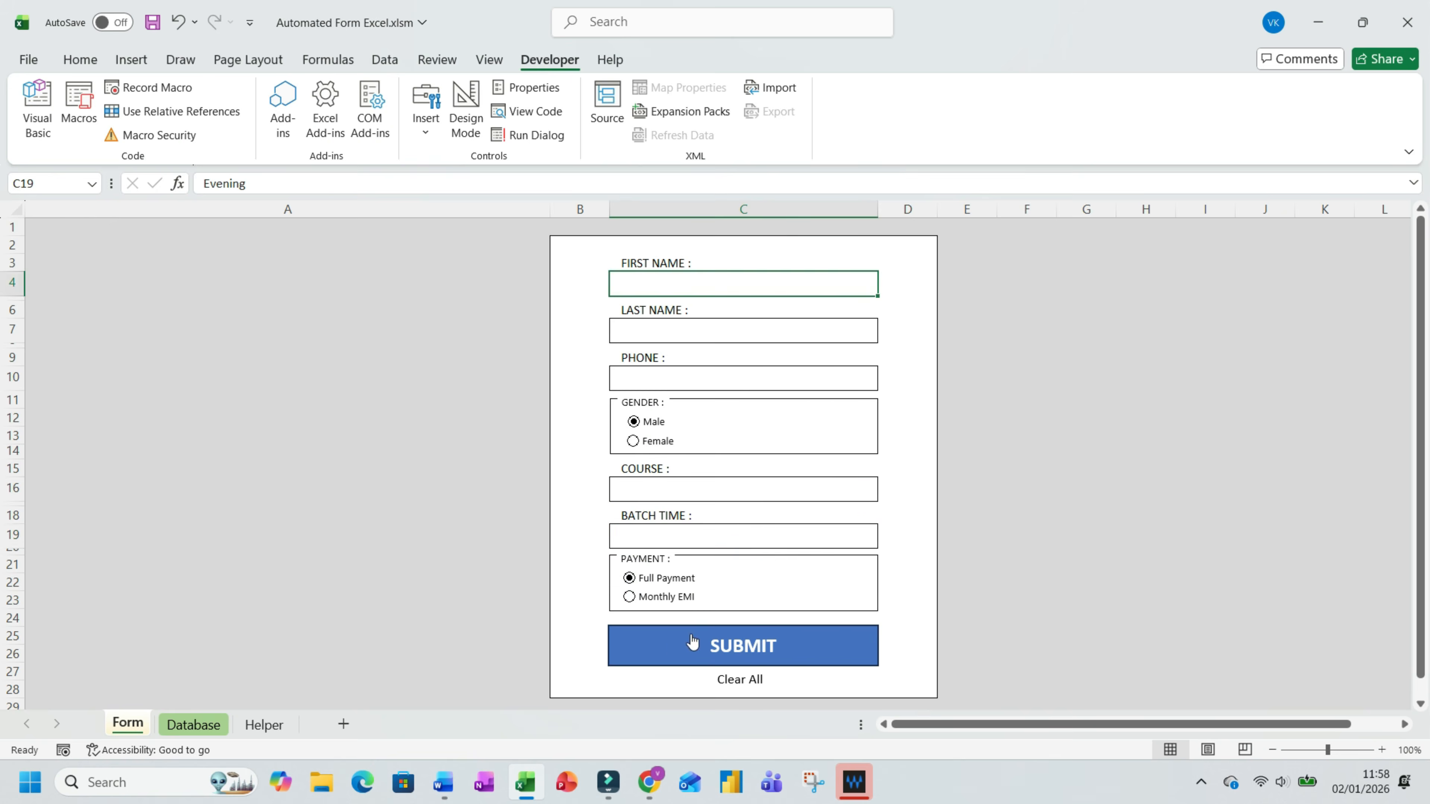
Step: Review the three submitted records on the Database sheet
{"action": "left_click", "coordinate": [193, 725]}
{"action": "left_click", "coordinate": [16, 269]}
{"action": "left_click", "coordinate": [103, 284]}
{"action": "left_click_drag", "start_coordinate": [110, 269], "coordinate": [780, 304]}
{"action": "left_click", "coordinate": [546, 379]}
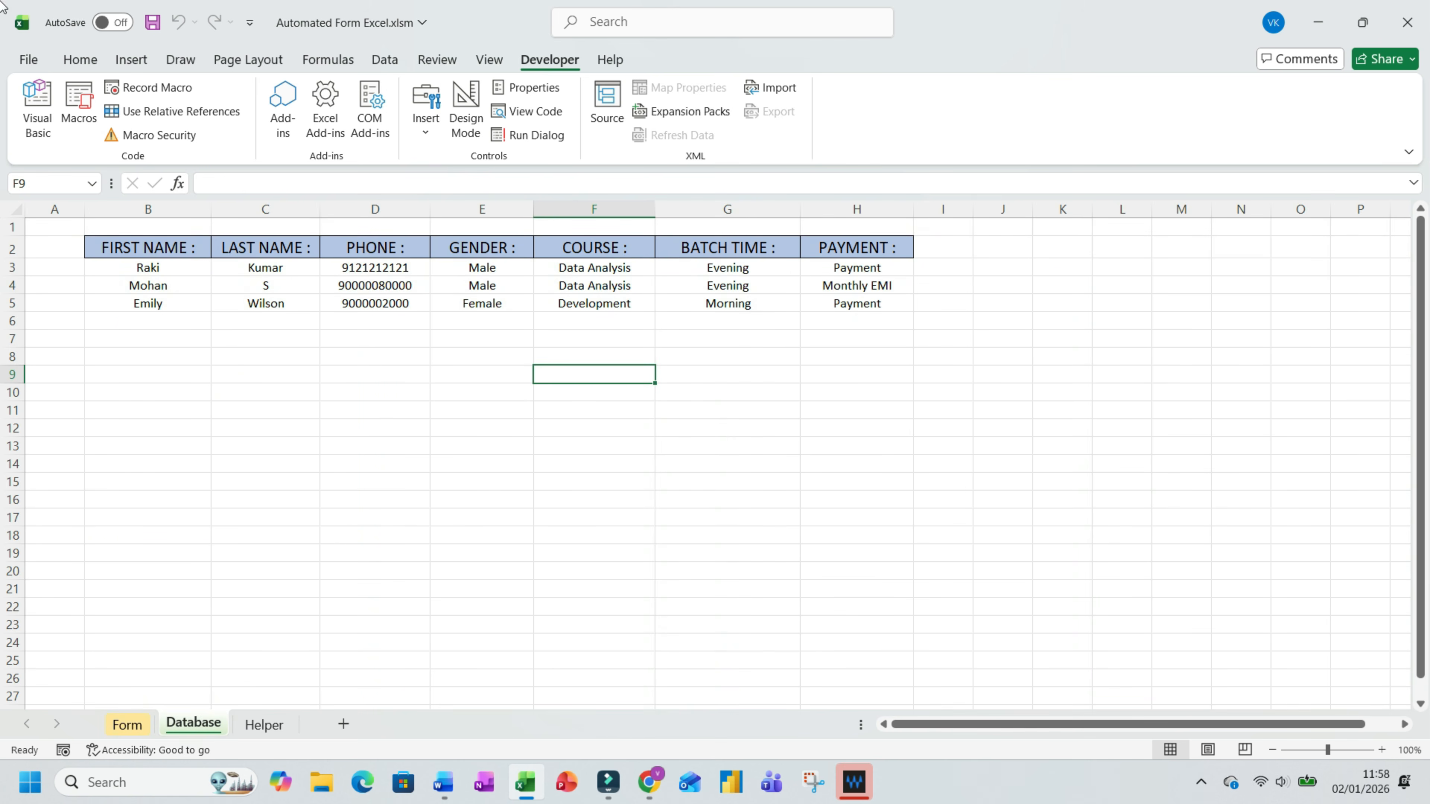